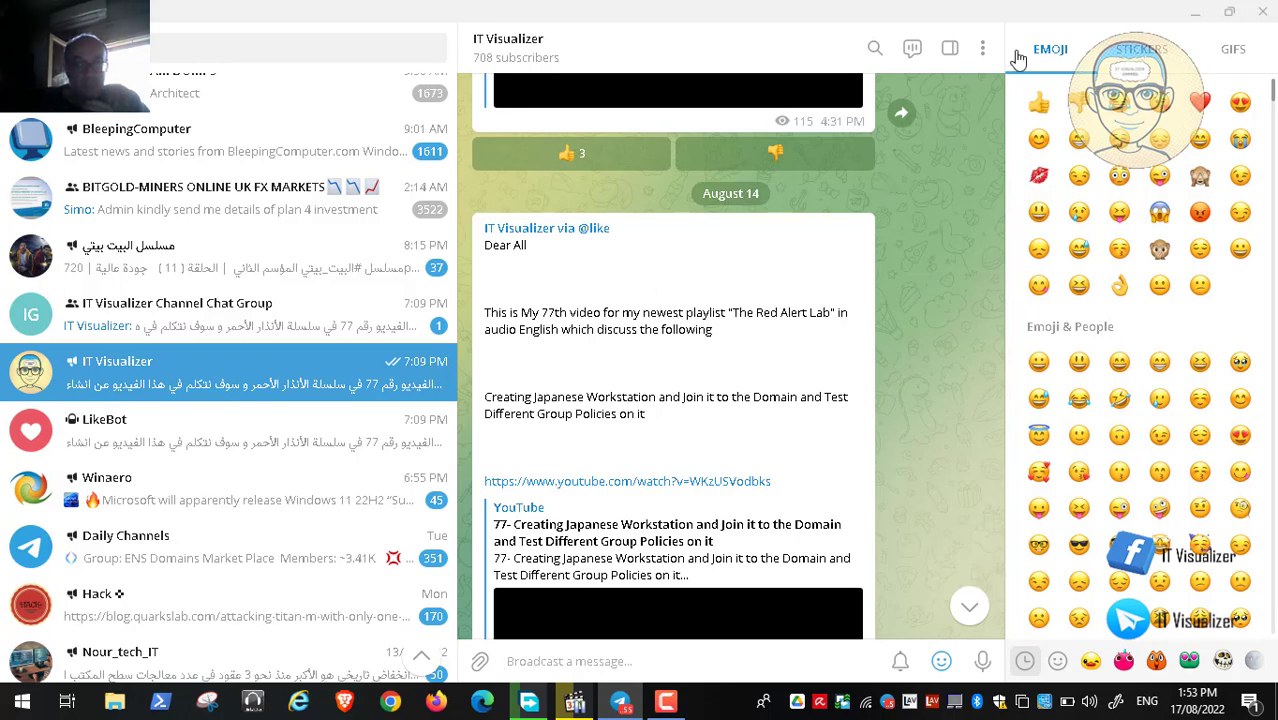
Step: Minimize Telegram and show the paused VMware session video at 00:32:25 full screen
{"action": "left_click", "coordinate": [1195, 11]}
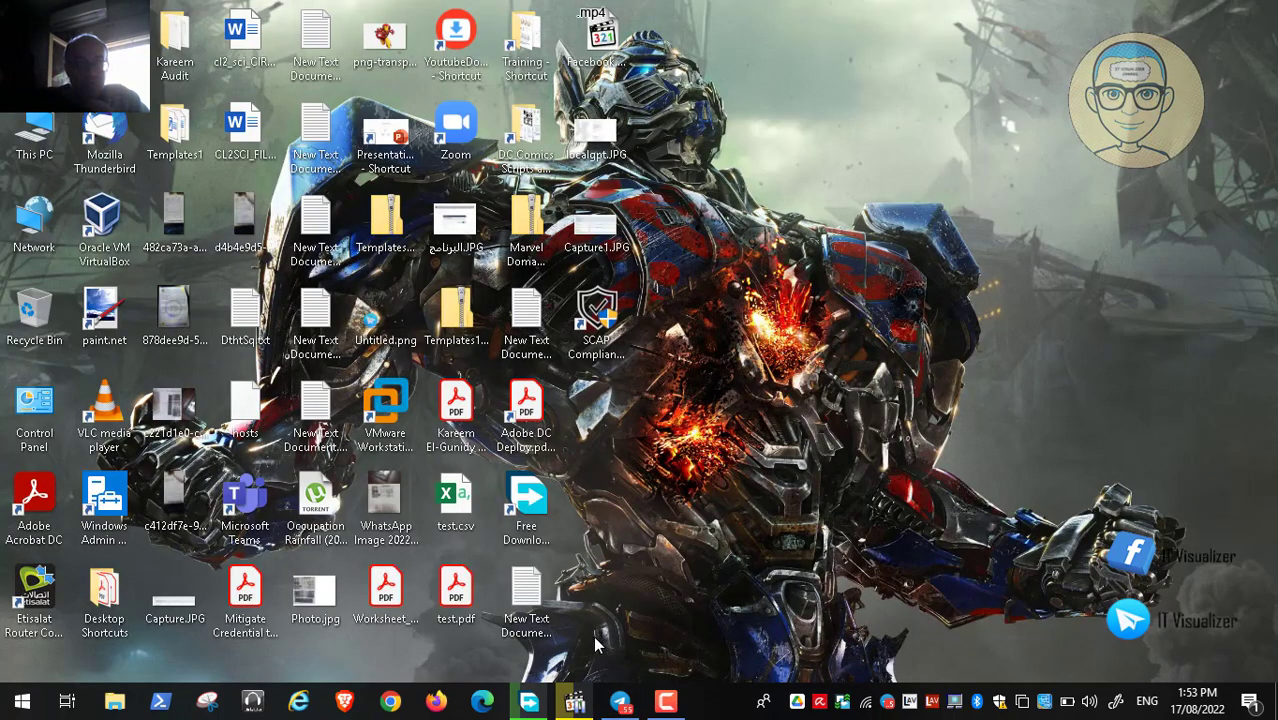
{"action": "left_click", "coordinate": [573, 702]}
{"action": "double_click", "coordinate": [535, 440]}
Step: Resume the video, then open New Text Document (5).txt from the desktop in Notepad
{"action": "mouse_move", "coordinate": [92, 713]}
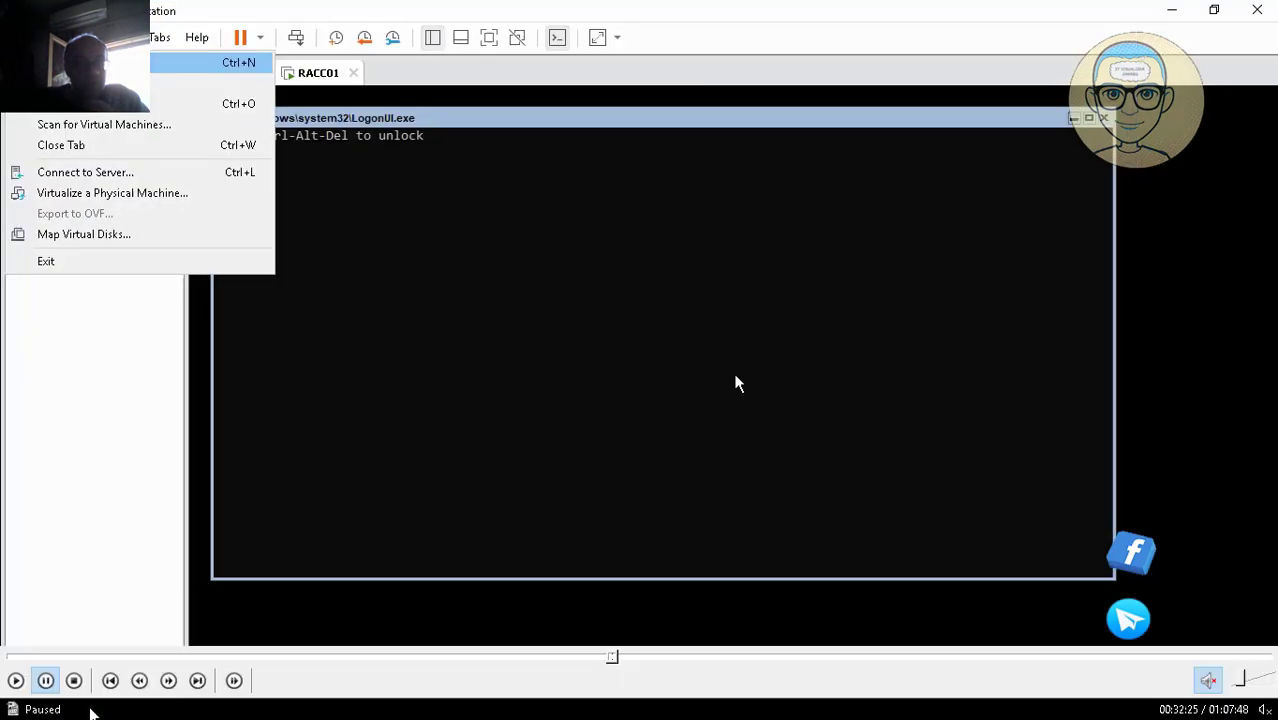
{"action": "left_click", "coordinate": [15, 680]}
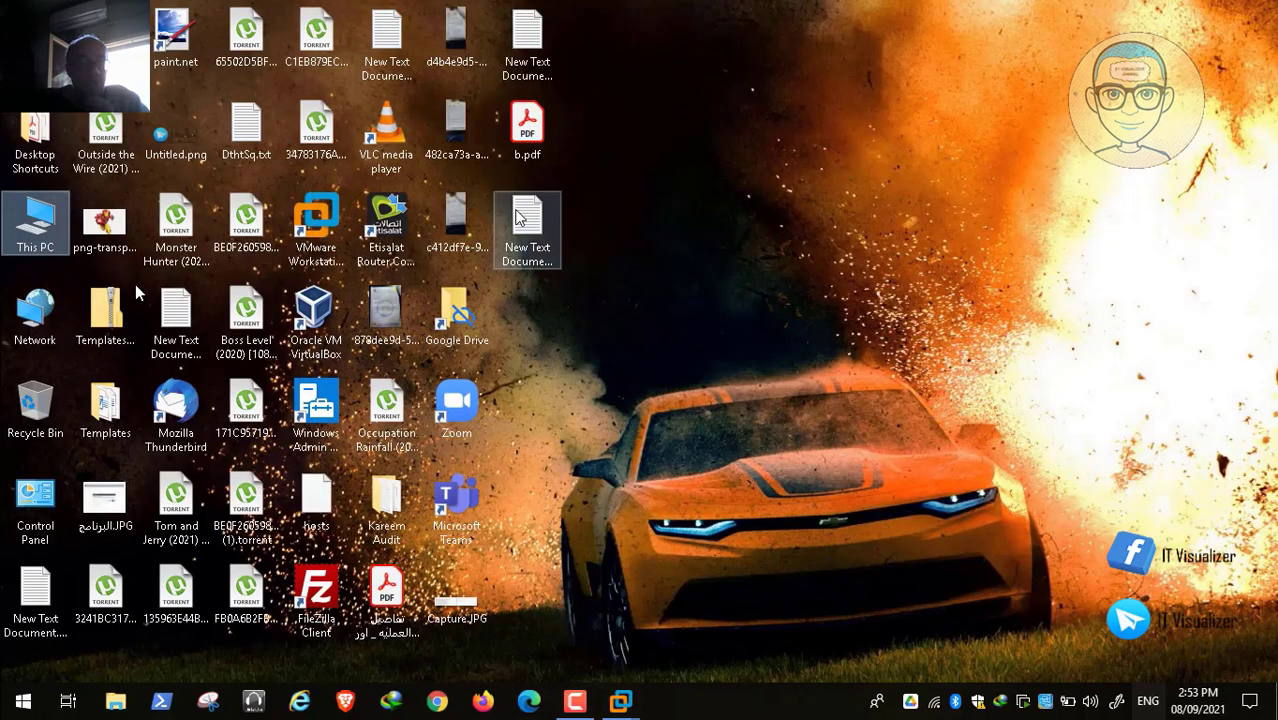
{"action": "left_click", "coordinate": [562, 262]}
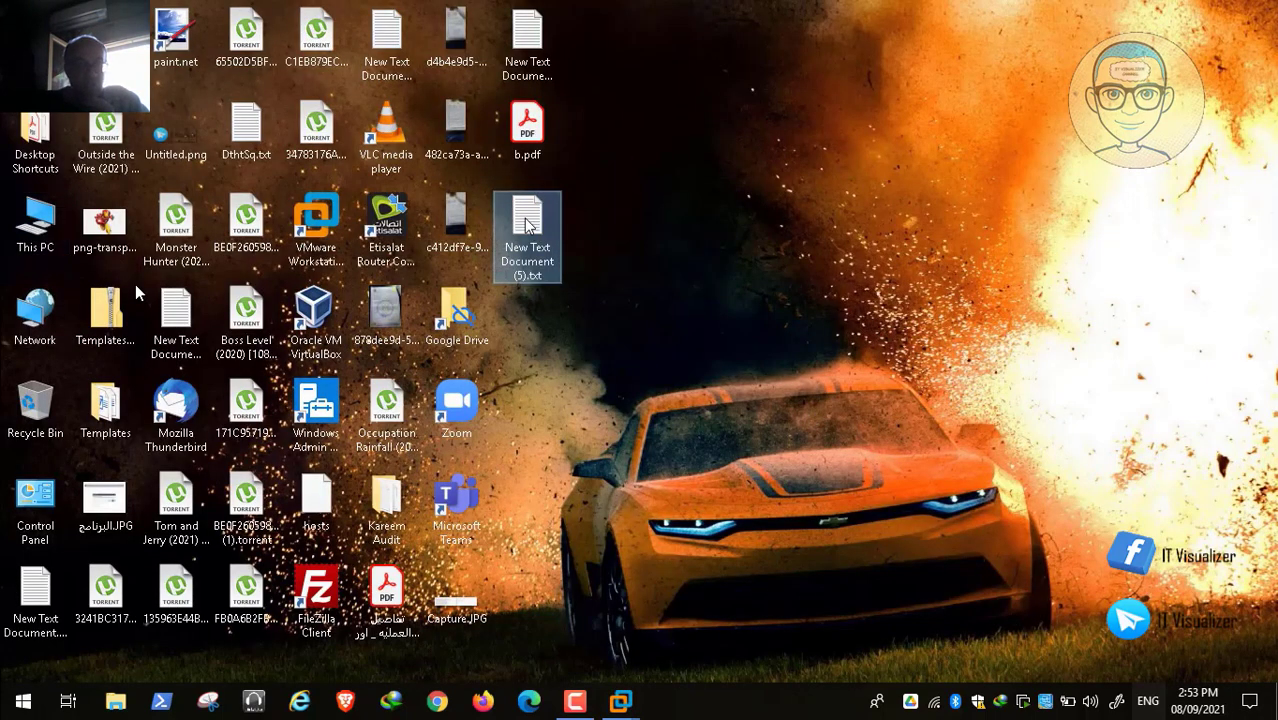
{"action": "double_click", "coordinate": [527, 226]}
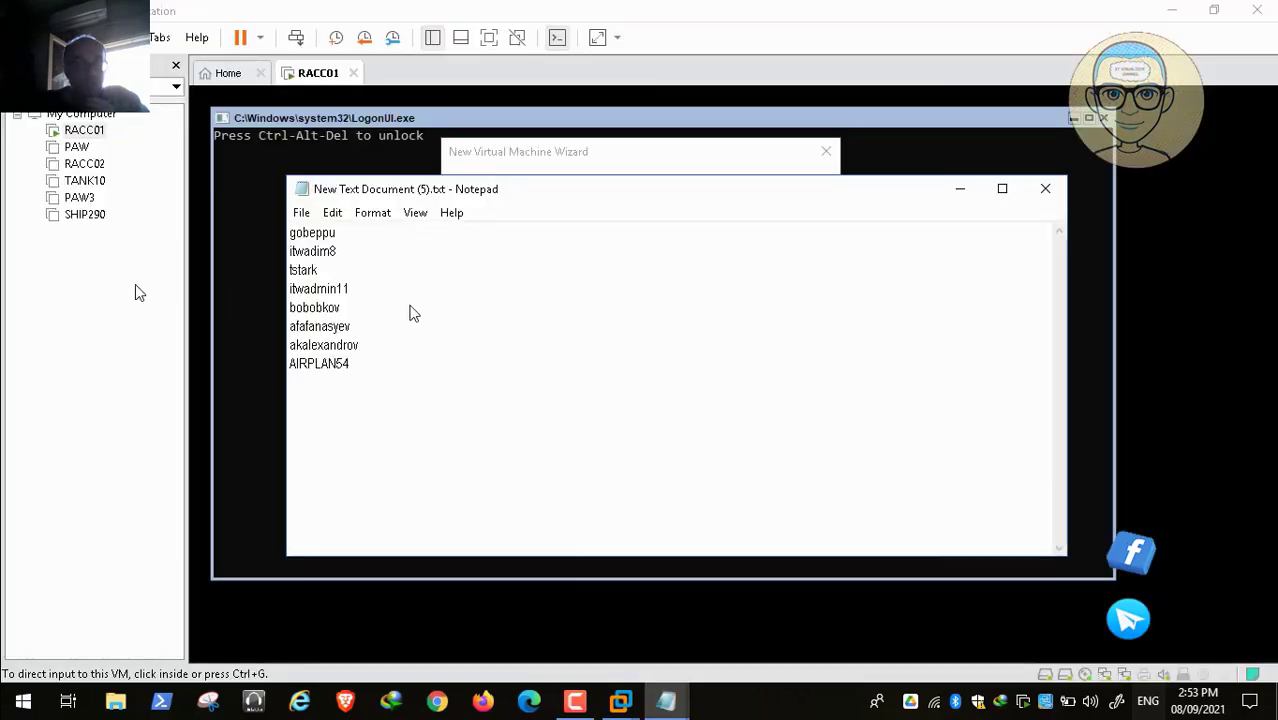
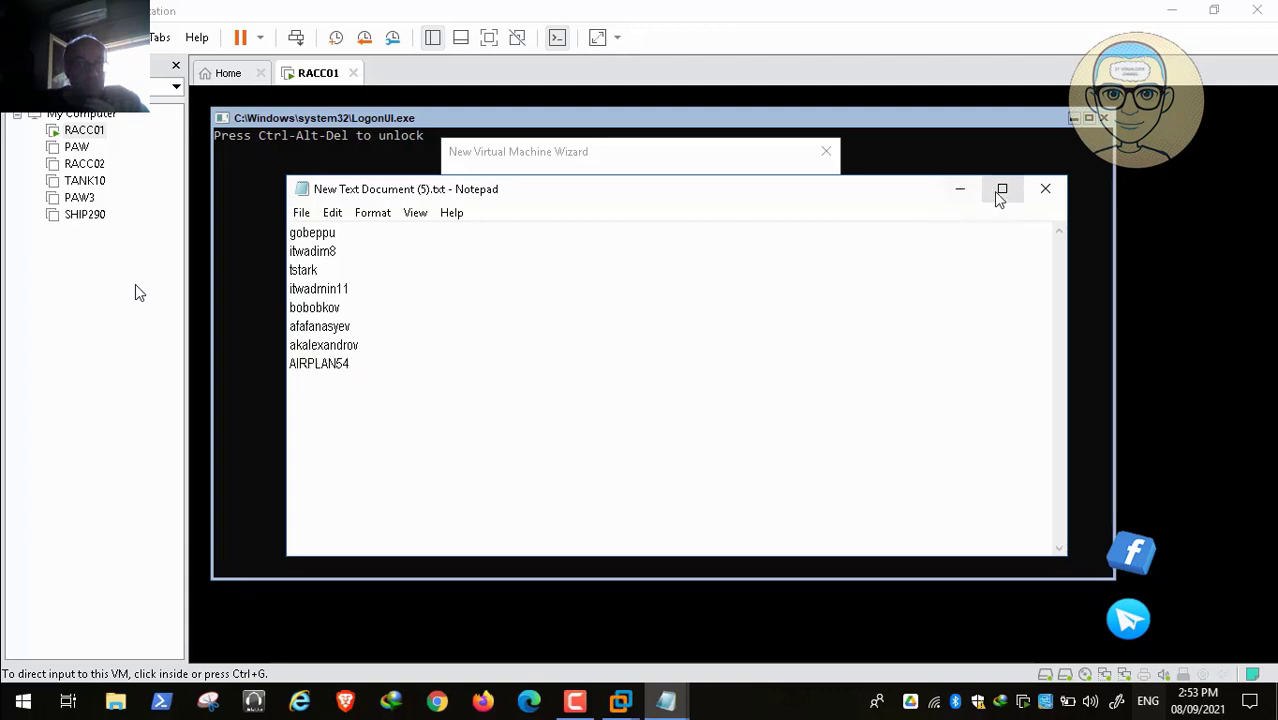
Step: Close Notepad and name the new virtual machine AIRPLAN54
{"action": "left_click", "coordinate": [1044, 190]}
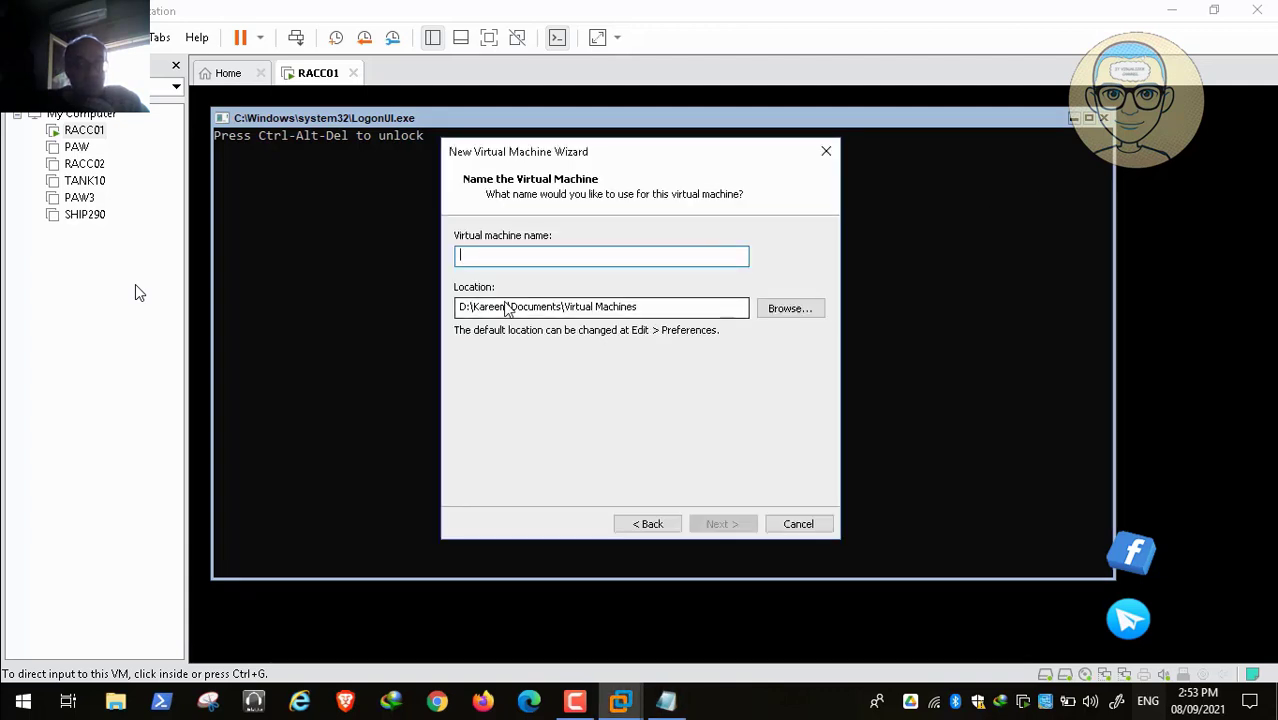
{"action": "type", "text": "AIRPLAN54"}
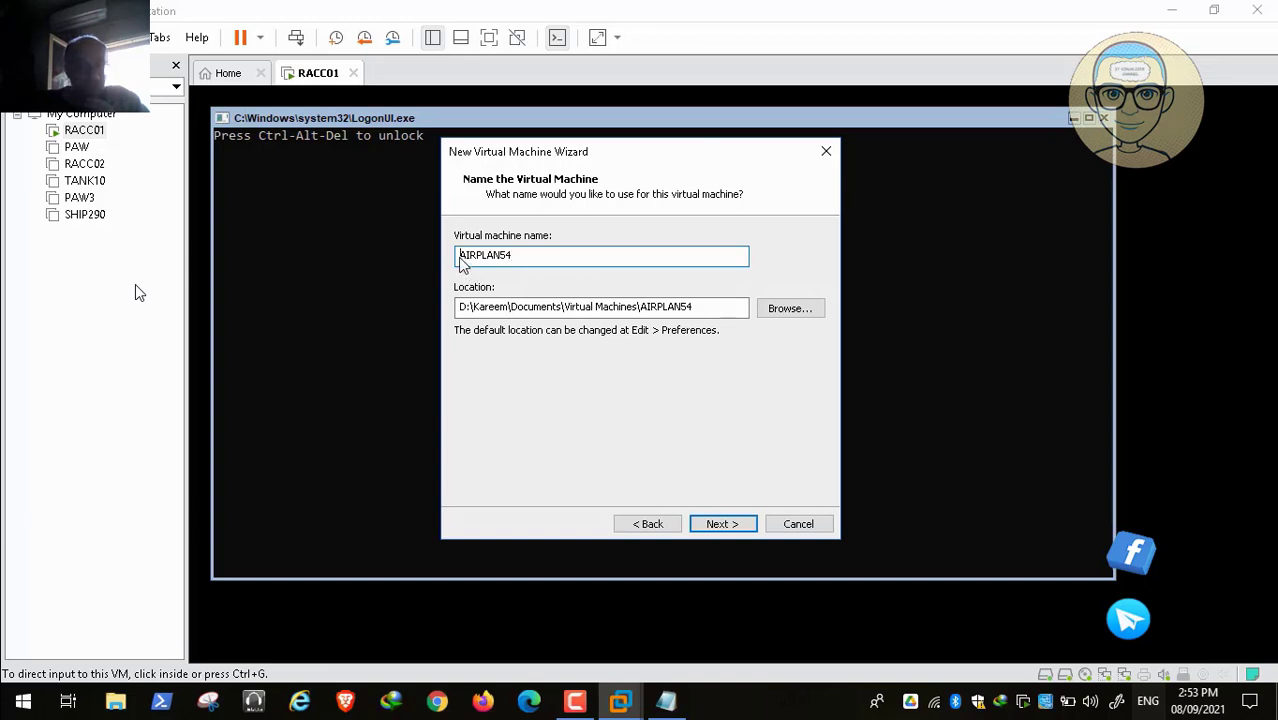
{"action": "left_click", "coordinate": [722, 524]}
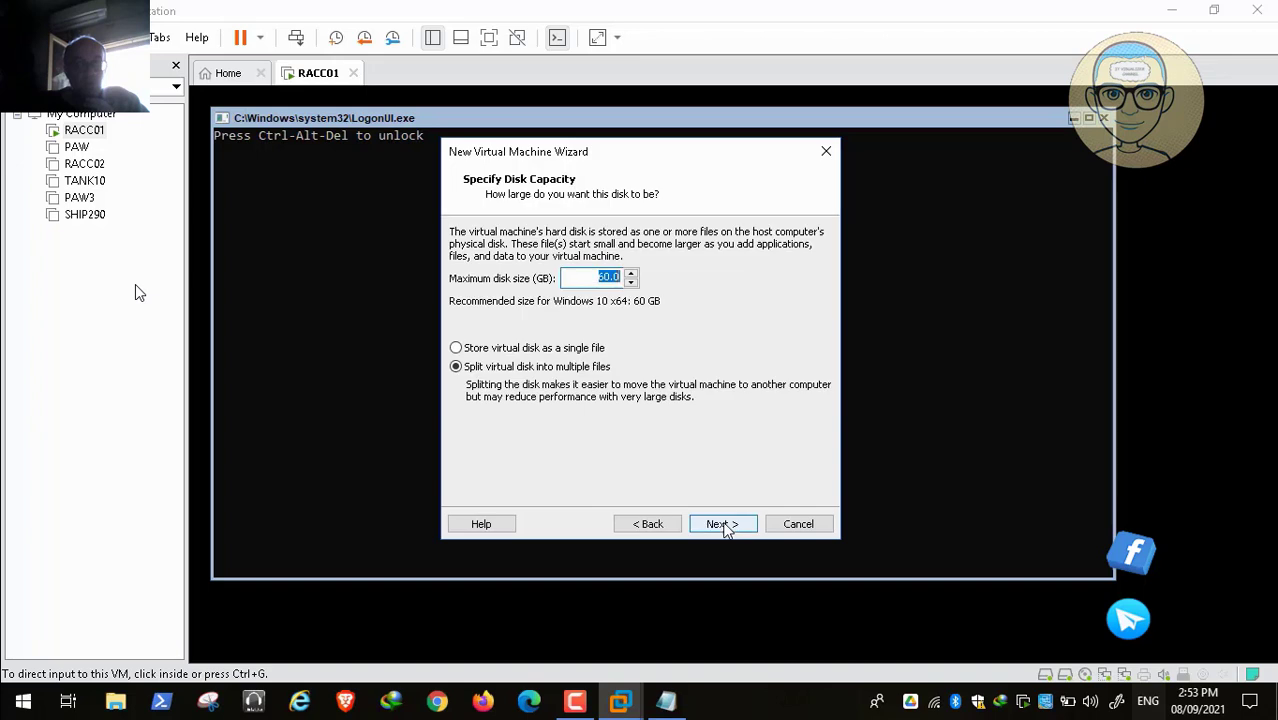
Step: Set the disk capacity to 70 GB and finish creating the virtual machine
{"action": "left_click", "coordinate": [602, 278]}
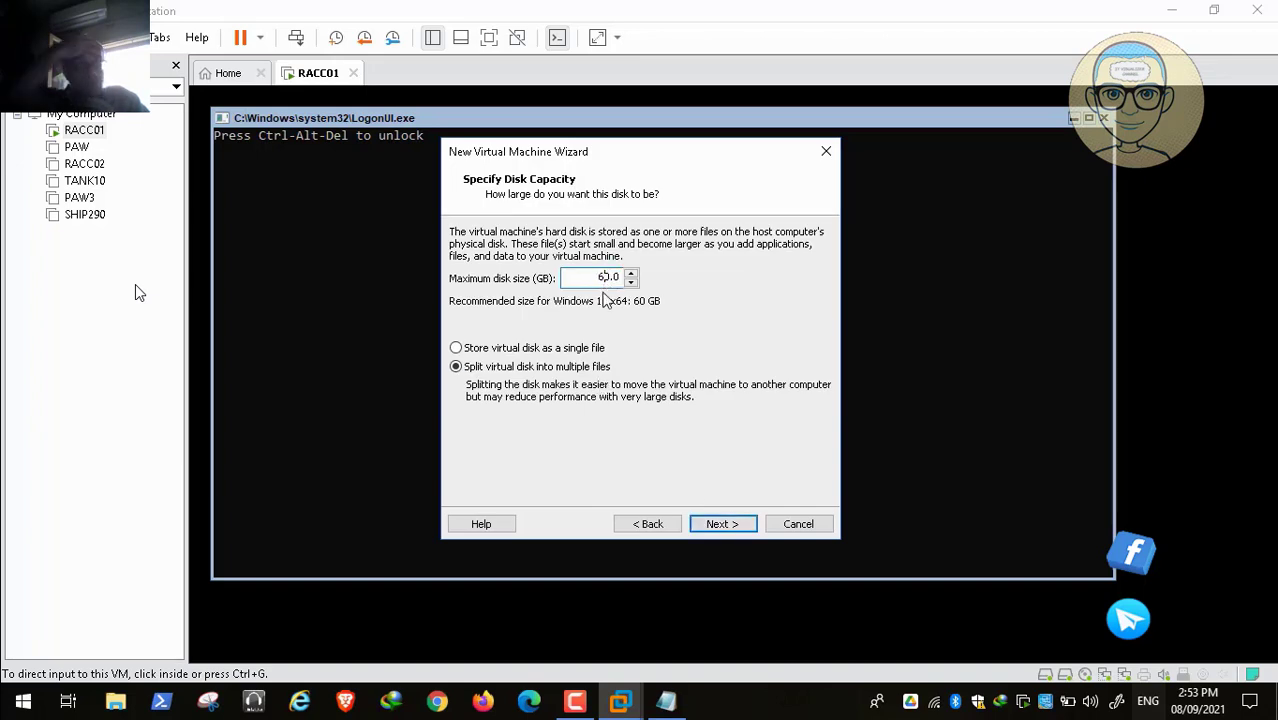
{"action": "key", "text": "BackSpace"}
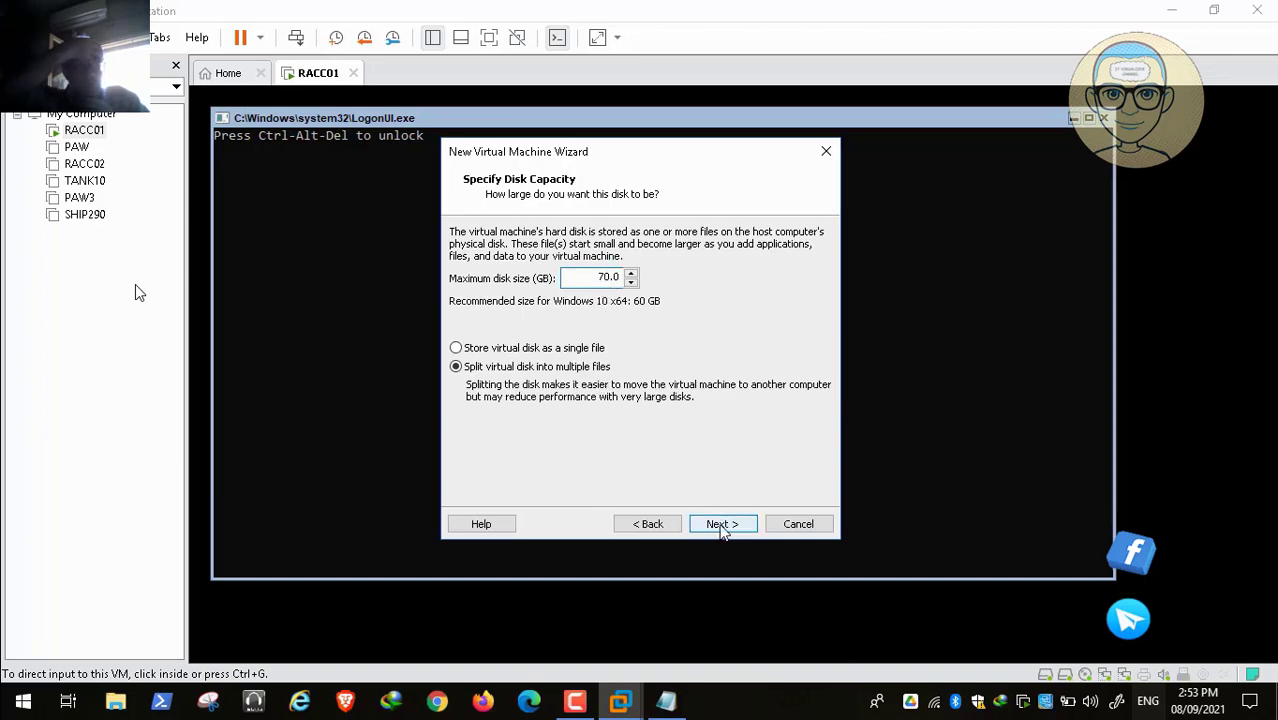
{"action": "left_click", "coordinate": [720, 526]}
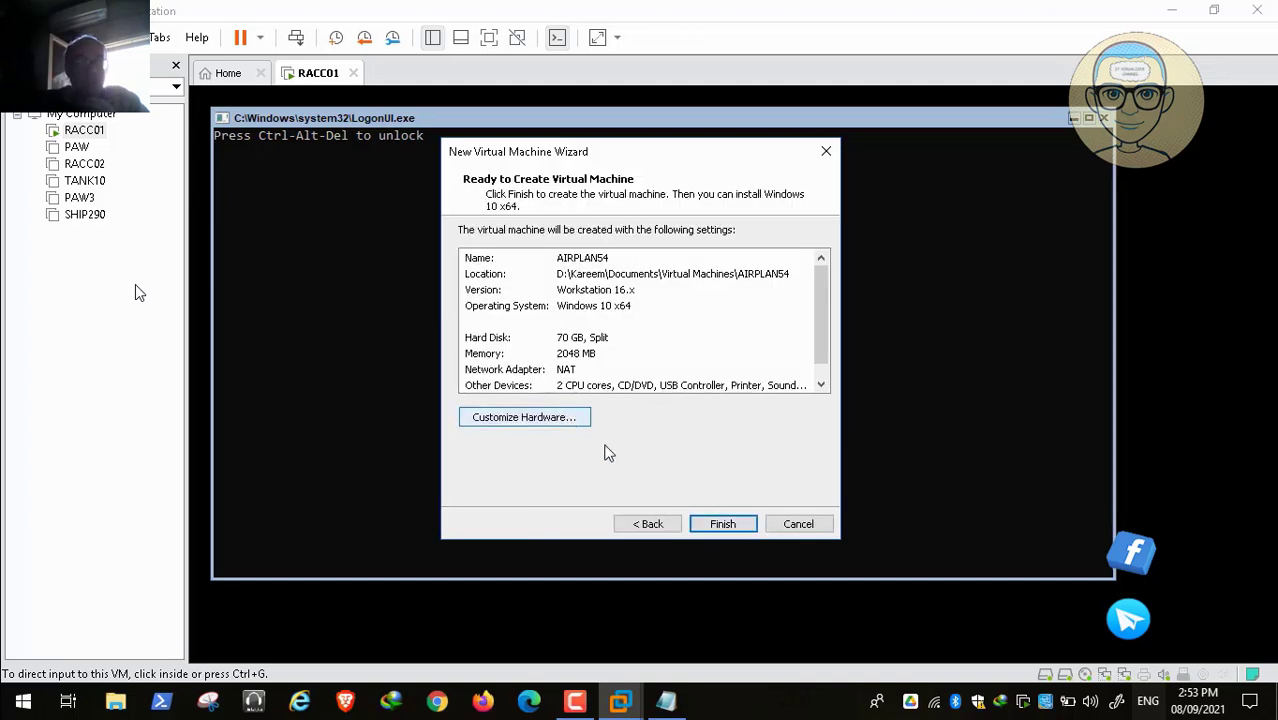
{"action": "left_click", "coordinate": [723, 524]}
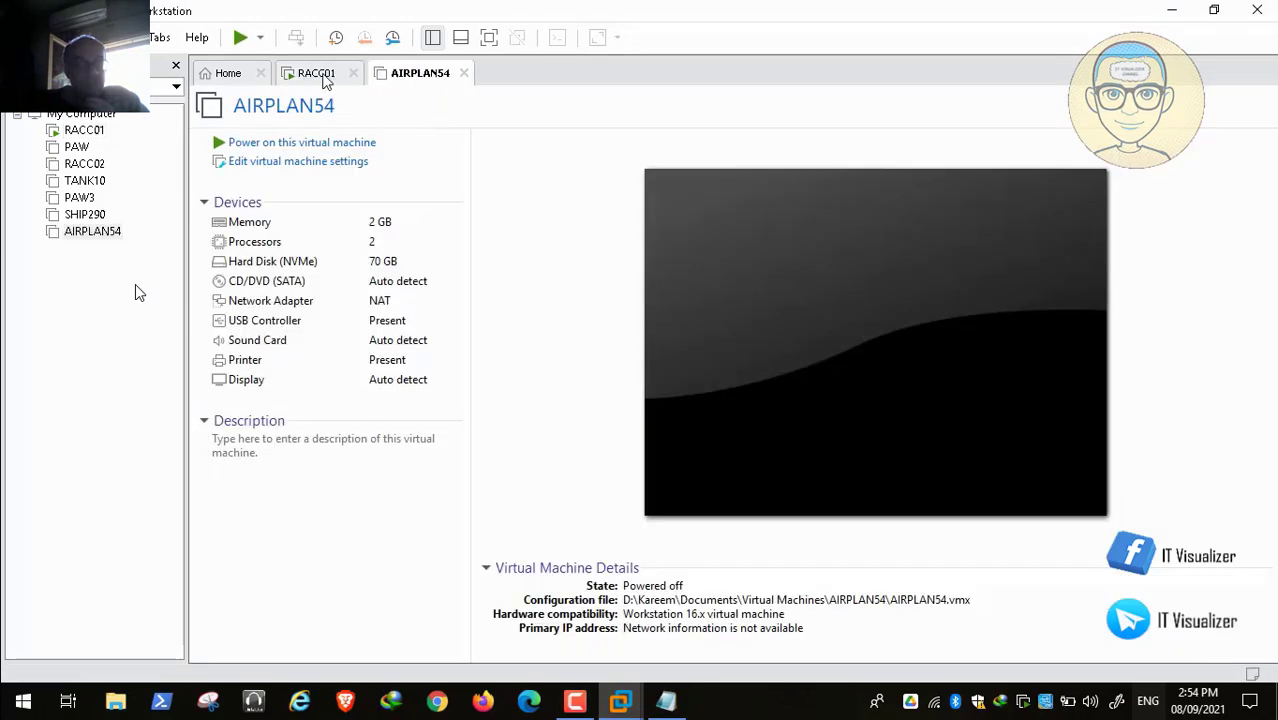
Step: Shut down the RACC01 guest from the power menu and switch back to the AIRPLAN54 tab
{"action": "left_click", "coordinate": [324, 78]}
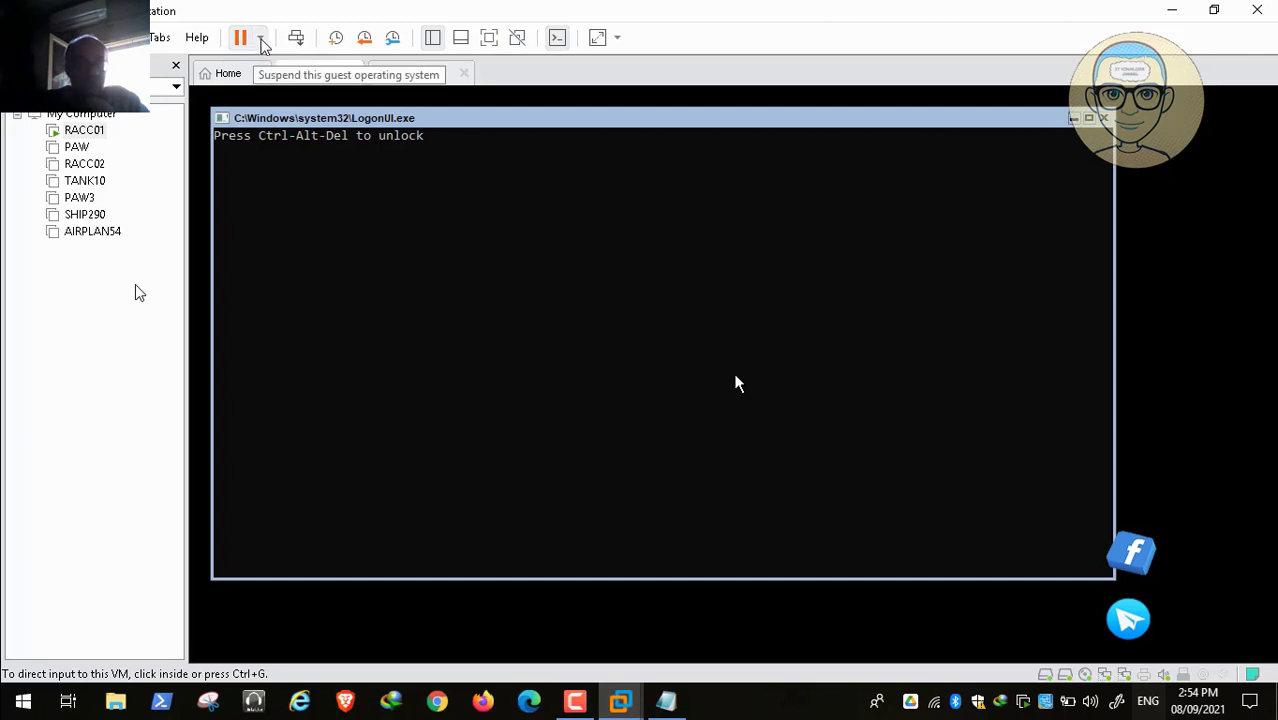
{"action": "left_click", "coordinate": [261, 40]}
{"action": "left_click", "coordinate": [280, 85]}
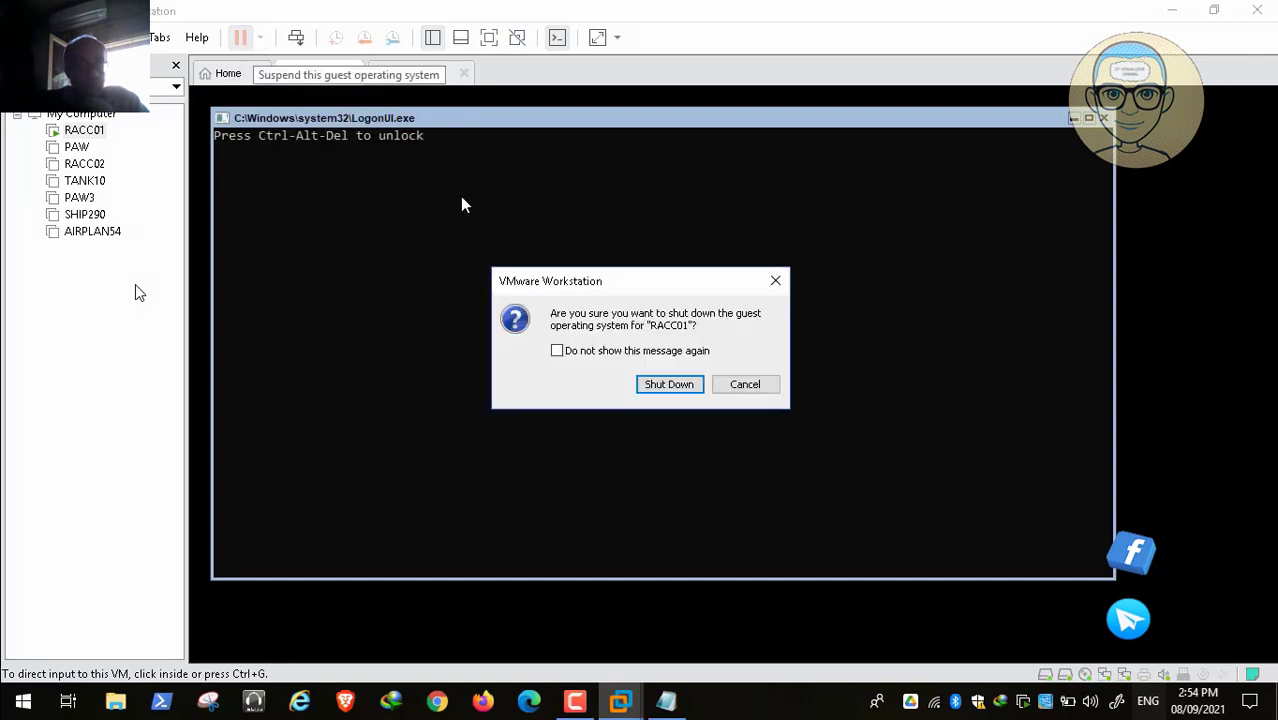
{"action": "left_click", "coordinate": [666, 387]}
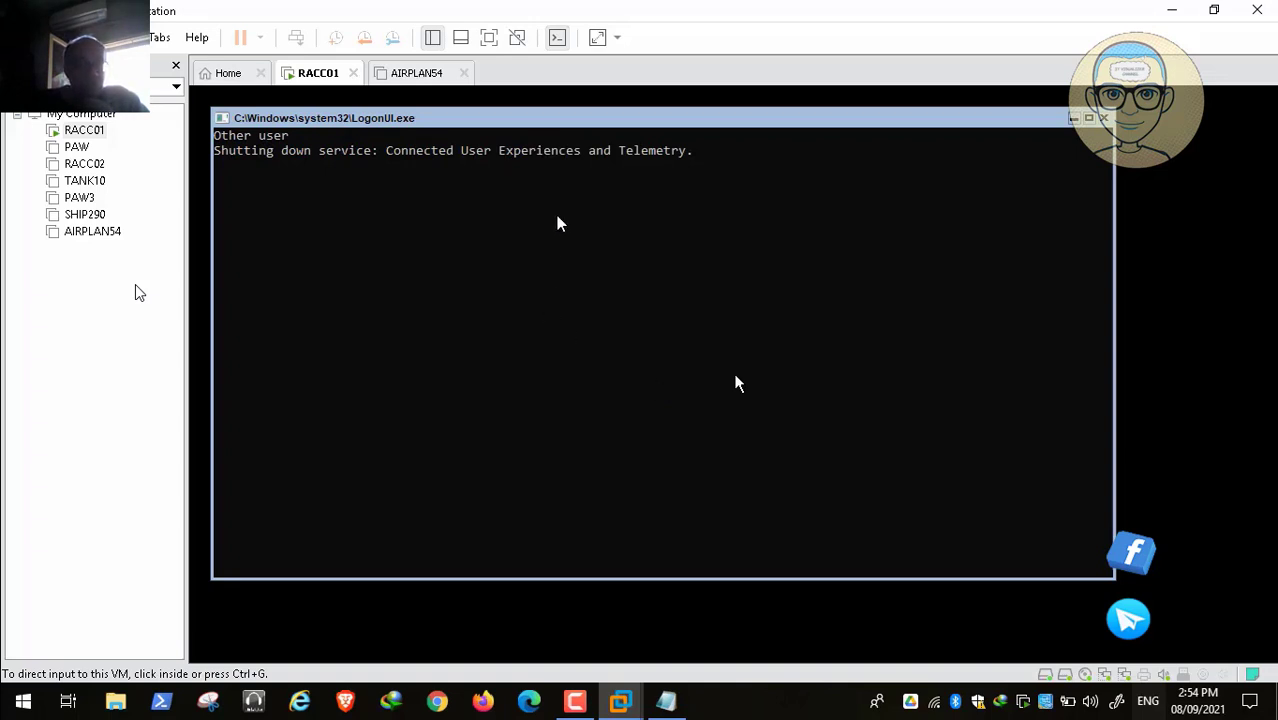
{"action": "left_click", "coordinate": [414, 76]}
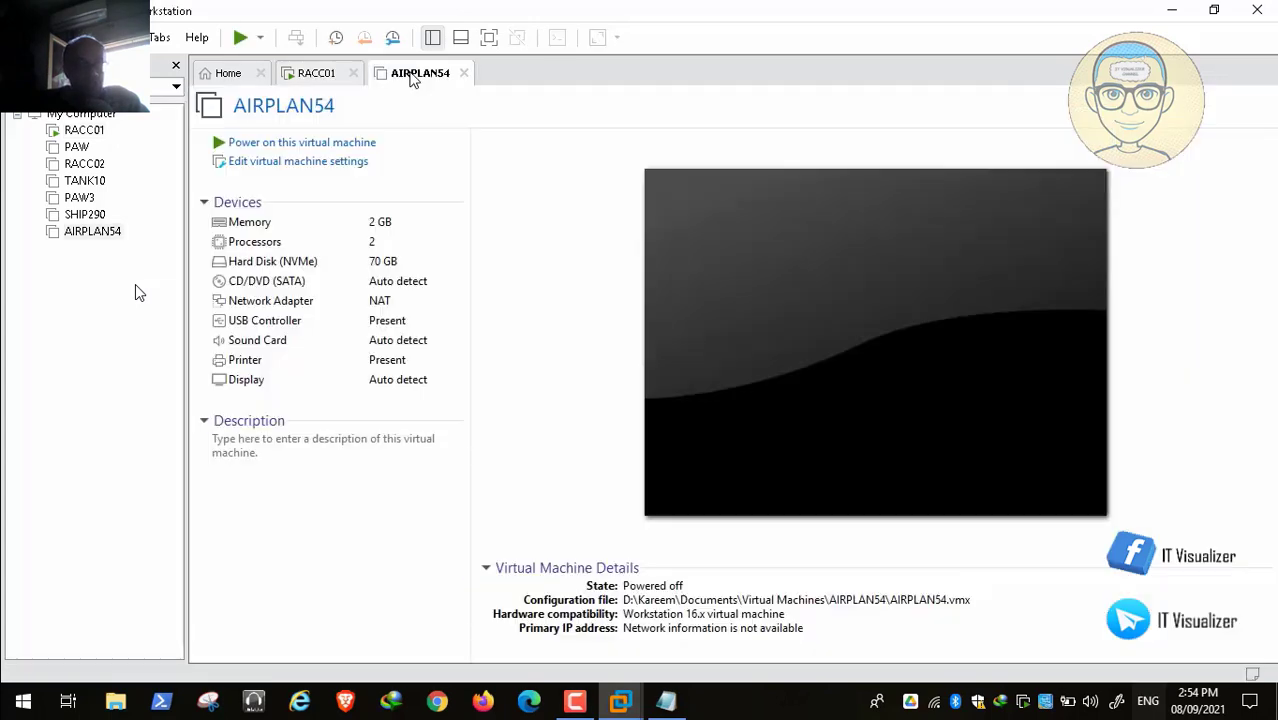
Step: Set AIRPLAN54's memory to 4048 MB and check that RACC01 shows Powered off
{"action": "left_click", "coordinate": [313, 164]}
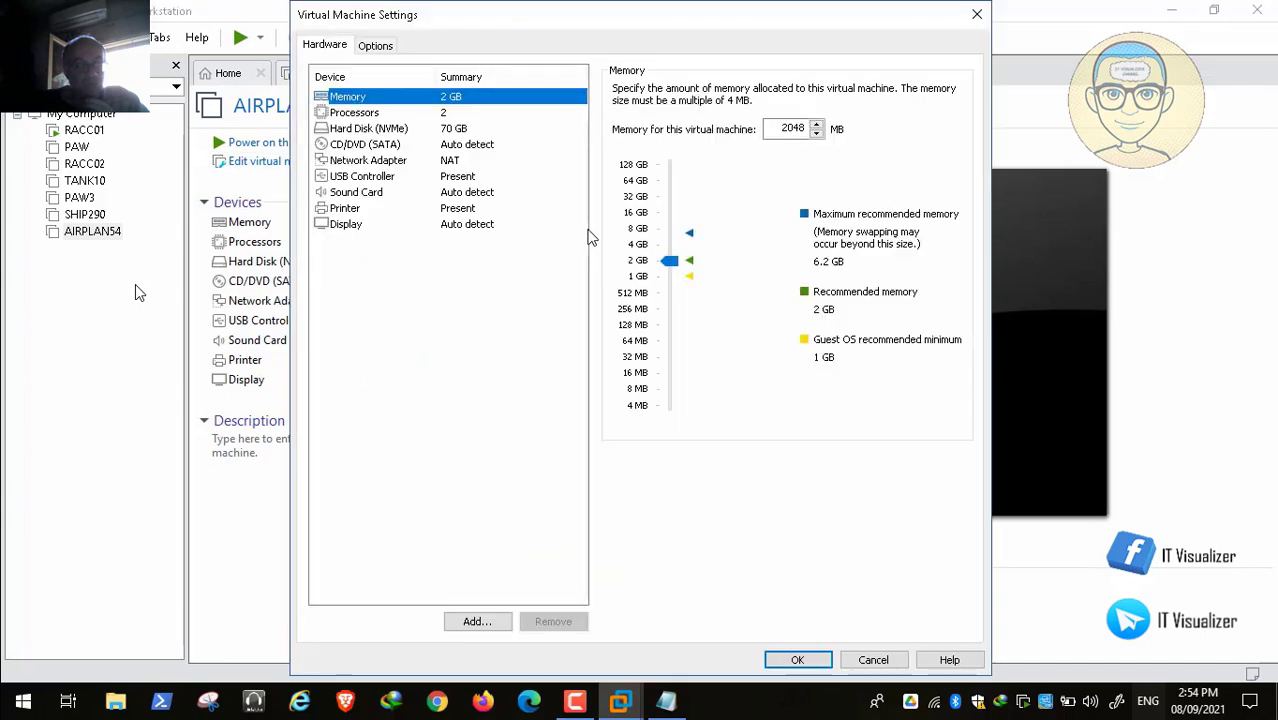
{"action": "left_click", "coordinate": [792, 131]}
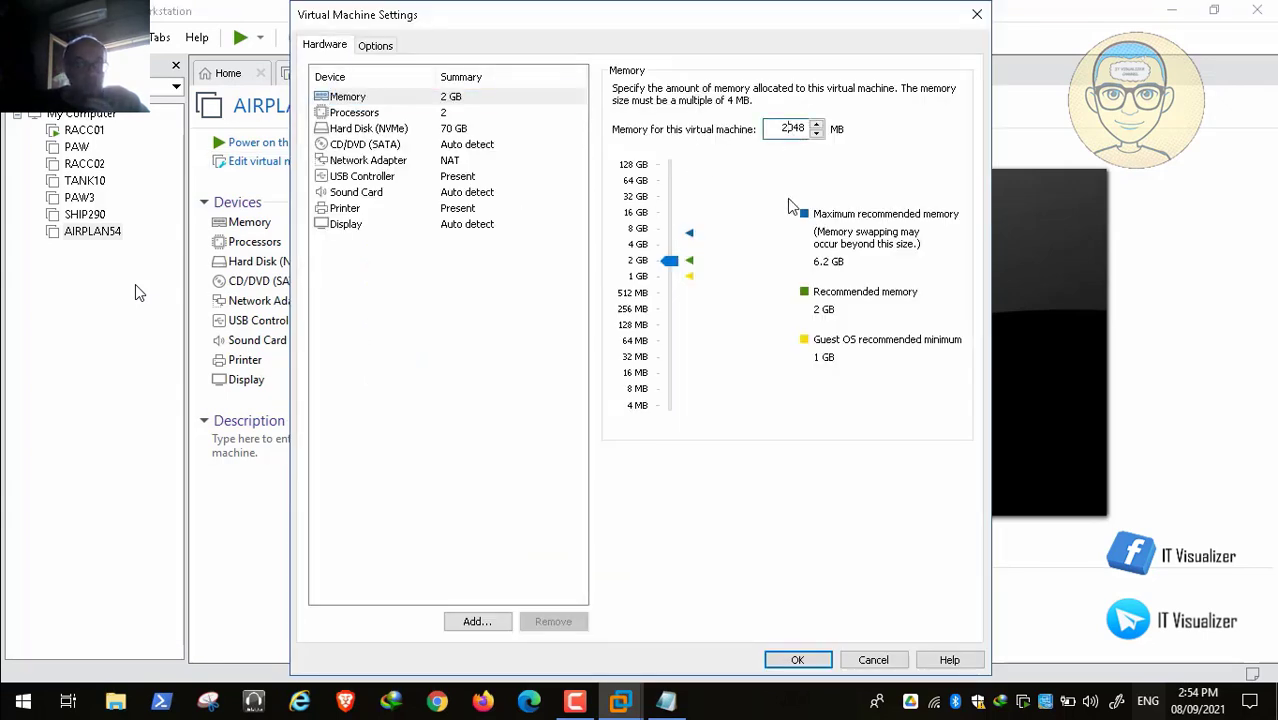
{"action": "type", "text": "4"}
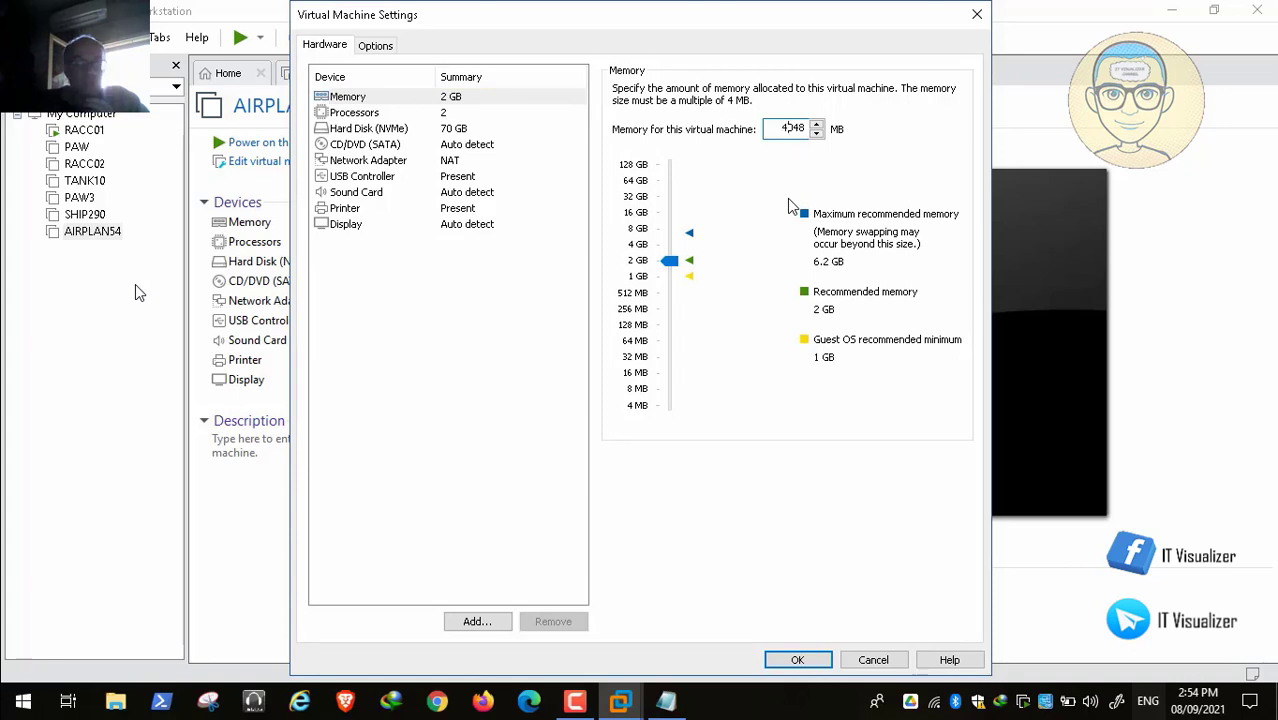
{"action": "left_click", "coordinate": [797, 661]}
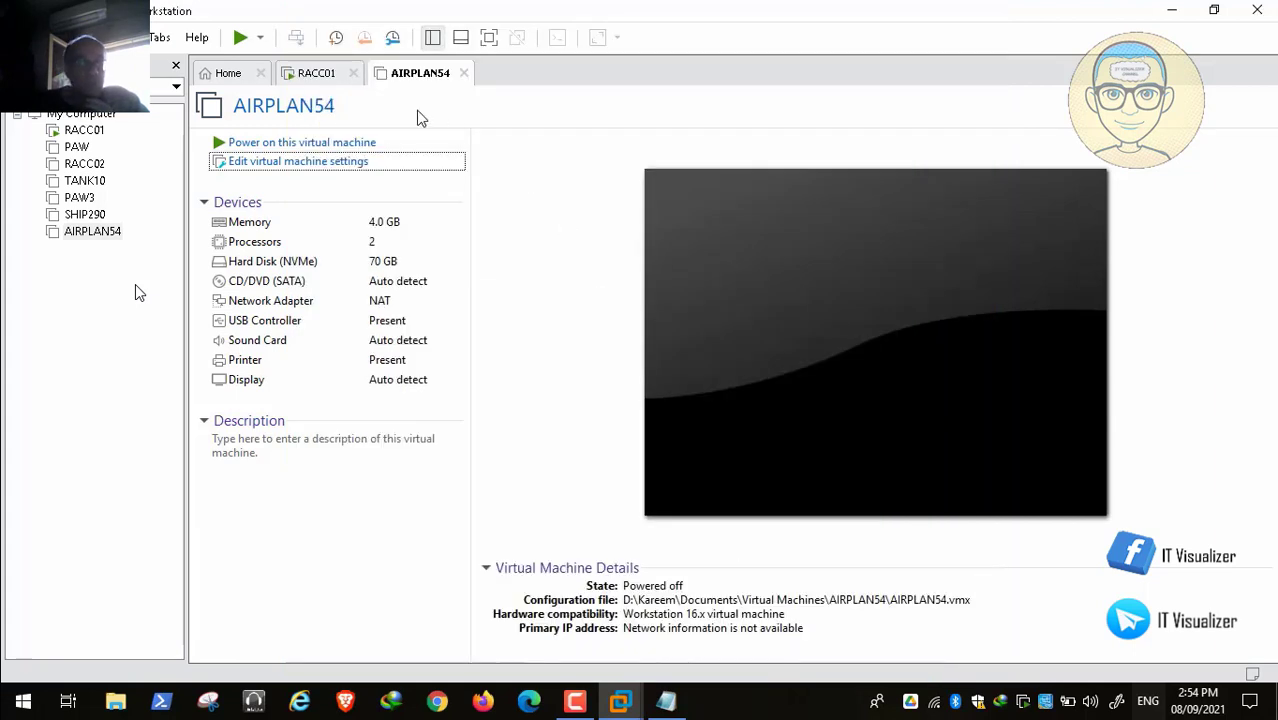
{"action": "left_click", "coordinate": [320, 76]}
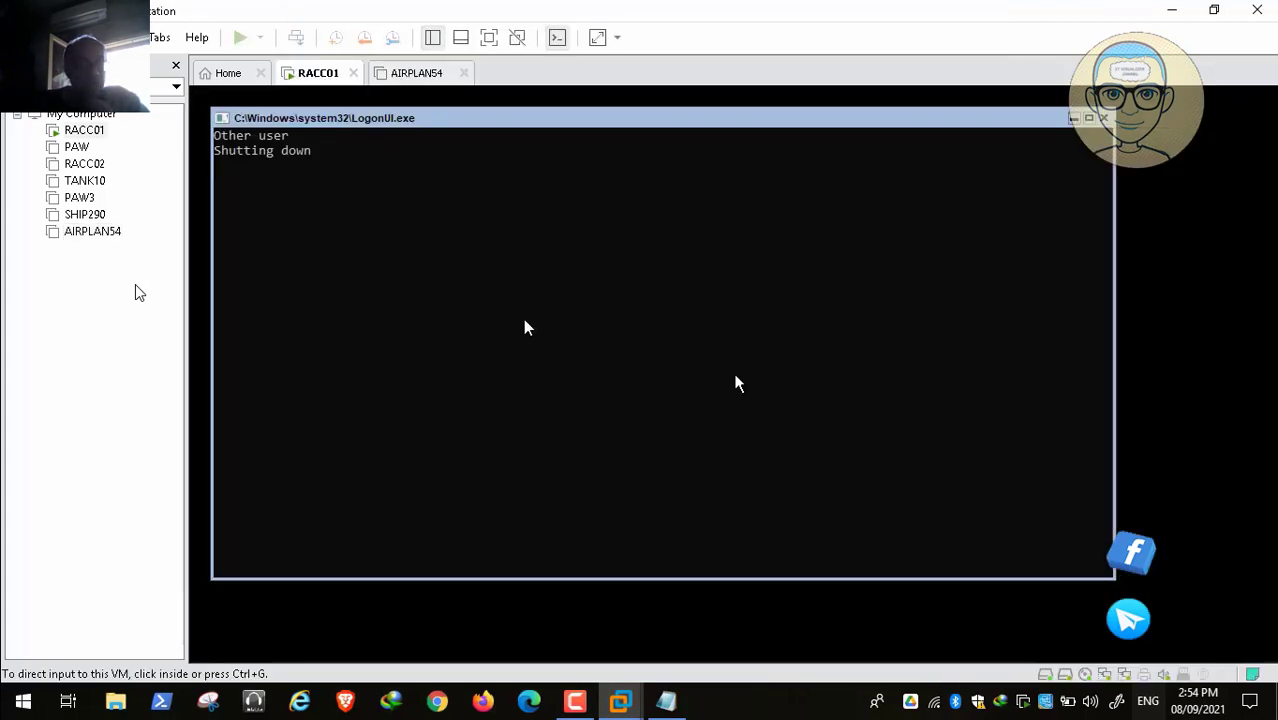
{"action": "left_click", "coordinate": [575, 701]}
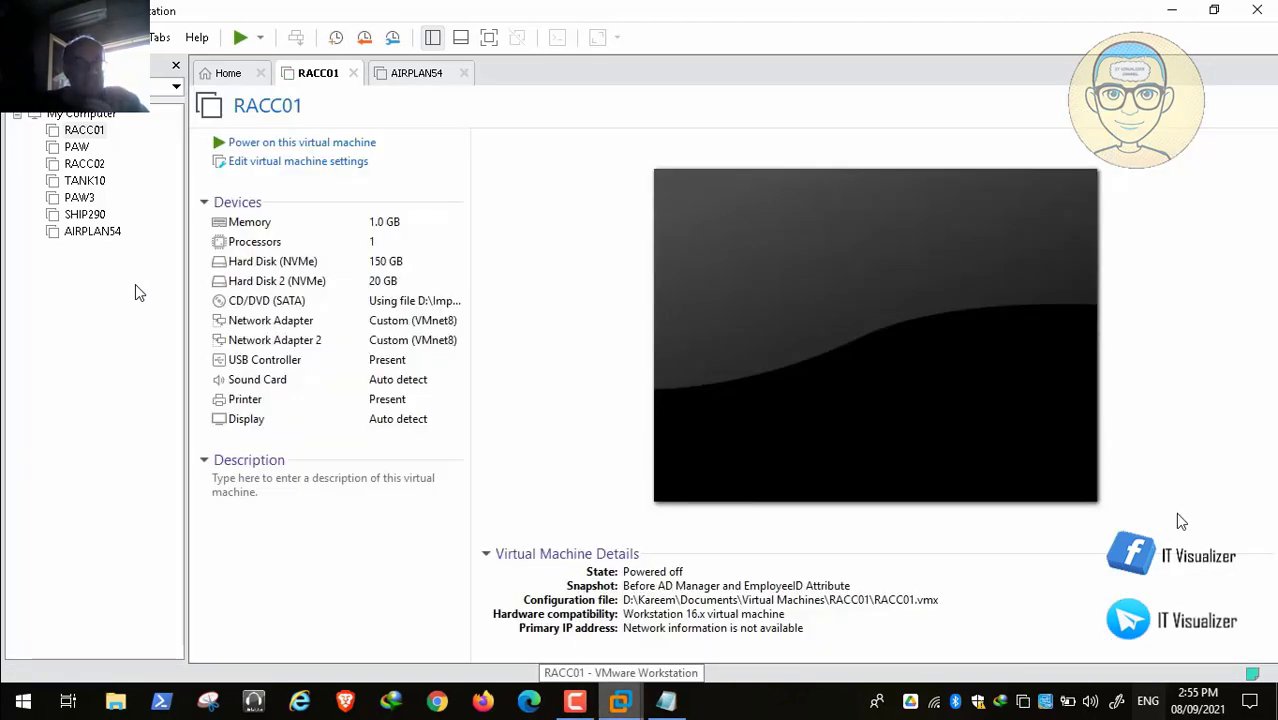
Step: Change AIRPLAN54's network adapter from NAT to Custom VMnet8 (NAT)
{"action": "left_click", "coordinate": [387, 78]}
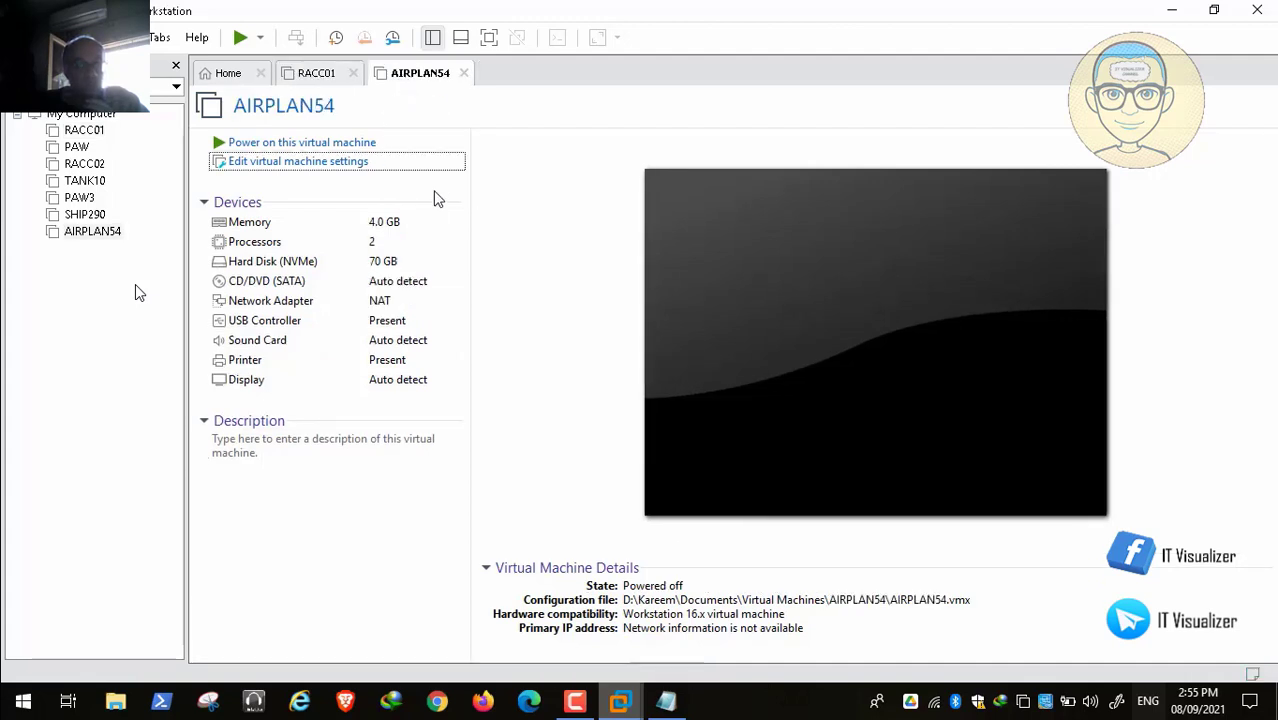
{"action": "left_click", "coordinate": [330, 300]}
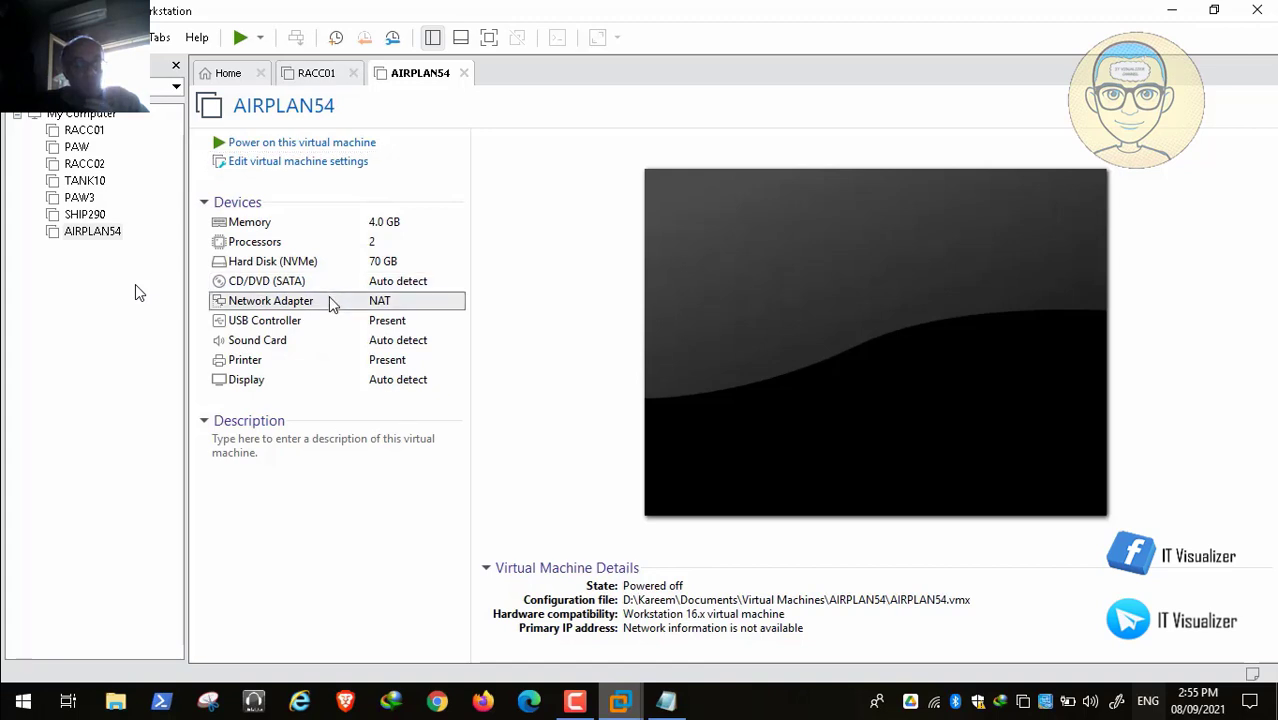
{"action": "double_click", "coordinate": [329, 300]}
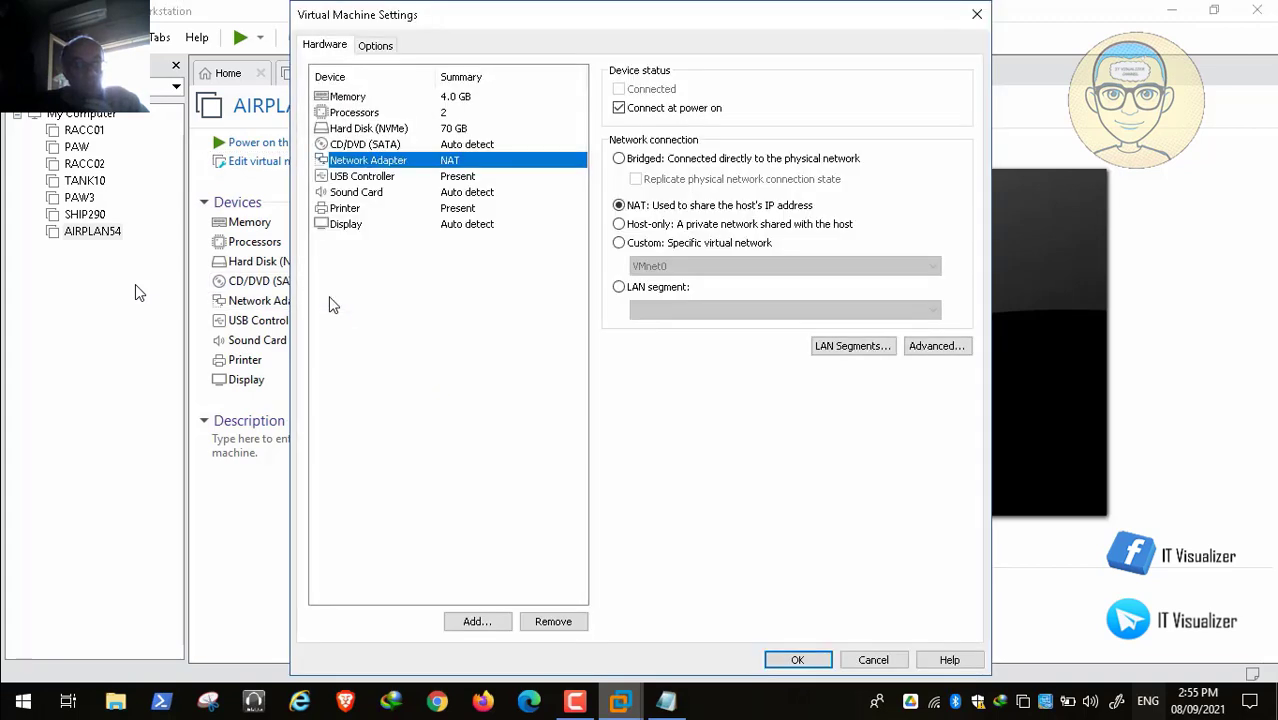
{"action": "left_click", "coordinate": [619, 243]}
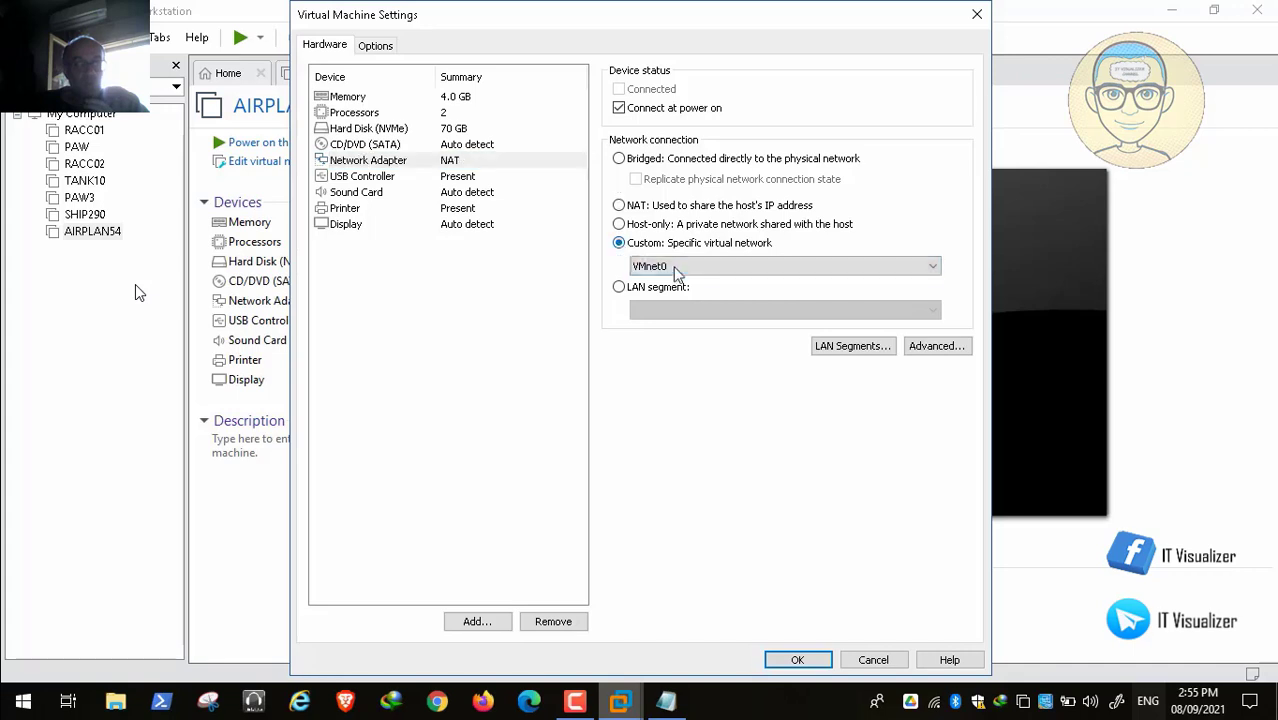
{"action": "left_click", "coordinate": [681, 267]}
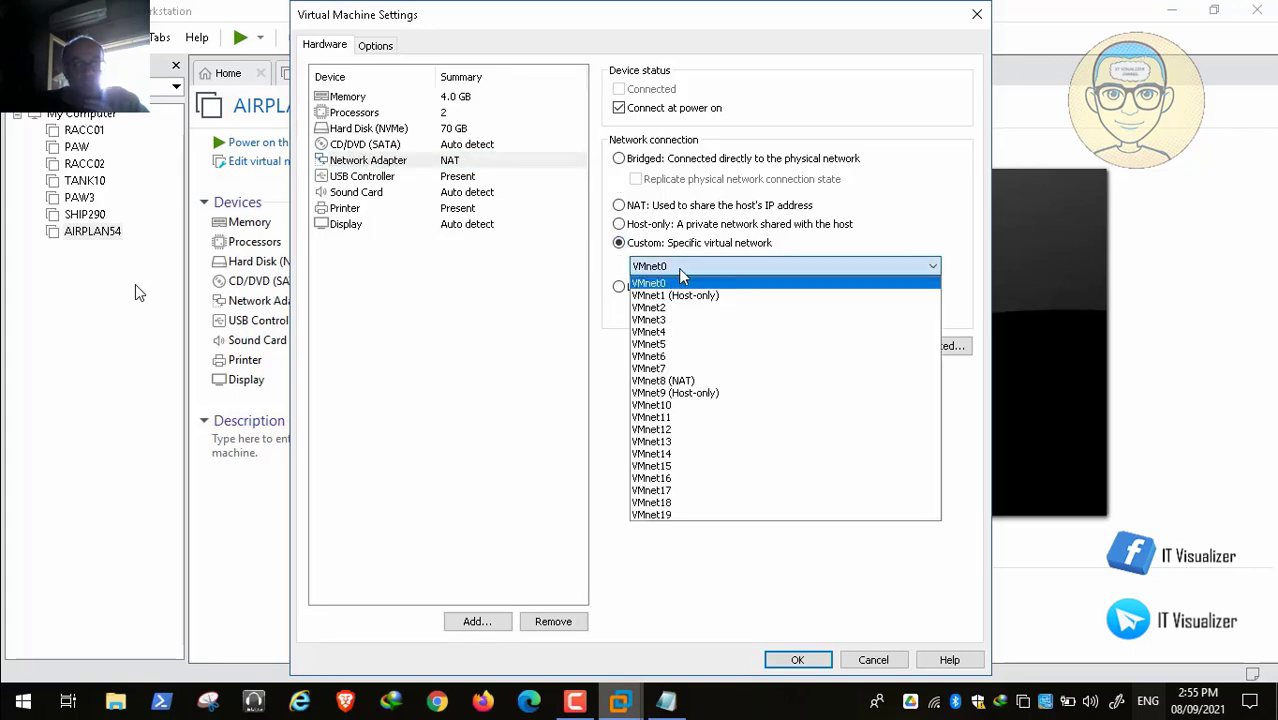
{"action": "left_click", "coordinate": [712, 381]}
{"action": "left_click", "coordinate": [410, 146]}
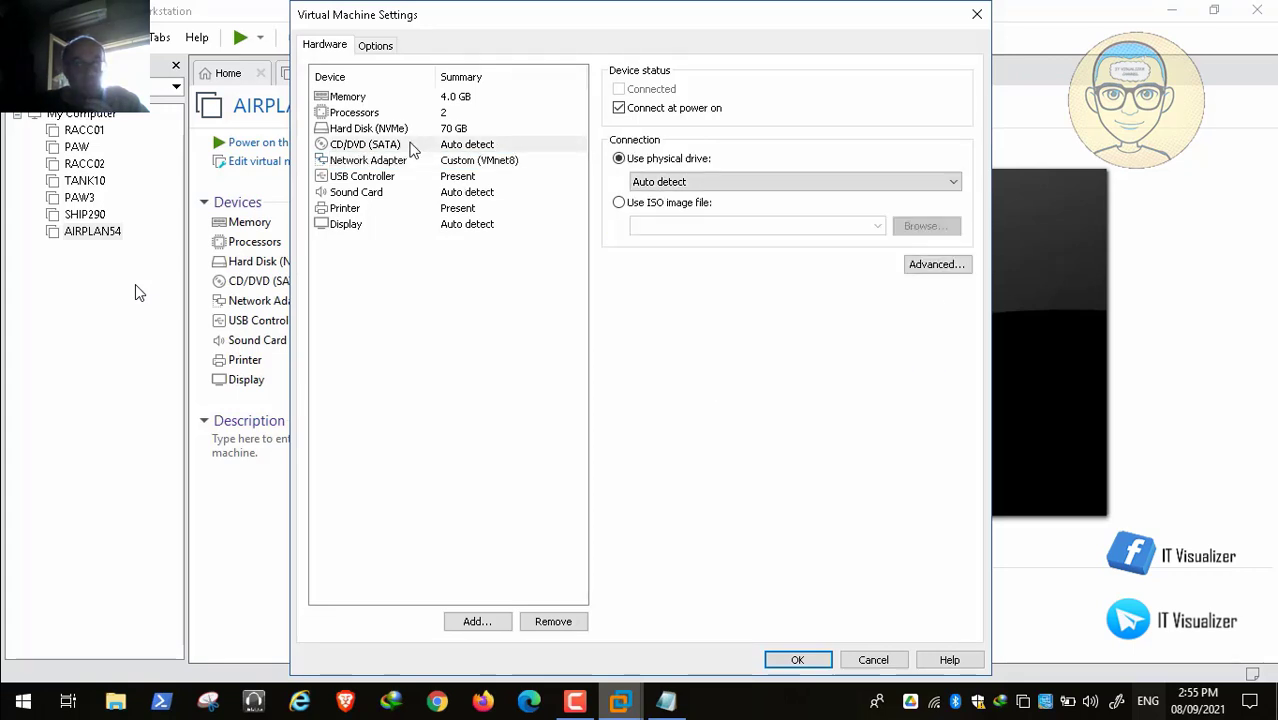
Step: Mount LTSCX64.ENU.AUG2021.iso from the Important CD Images LTSC folder on the CD/DVD drive and save
{"action": "left_click", "coordinate": [618, 202]}
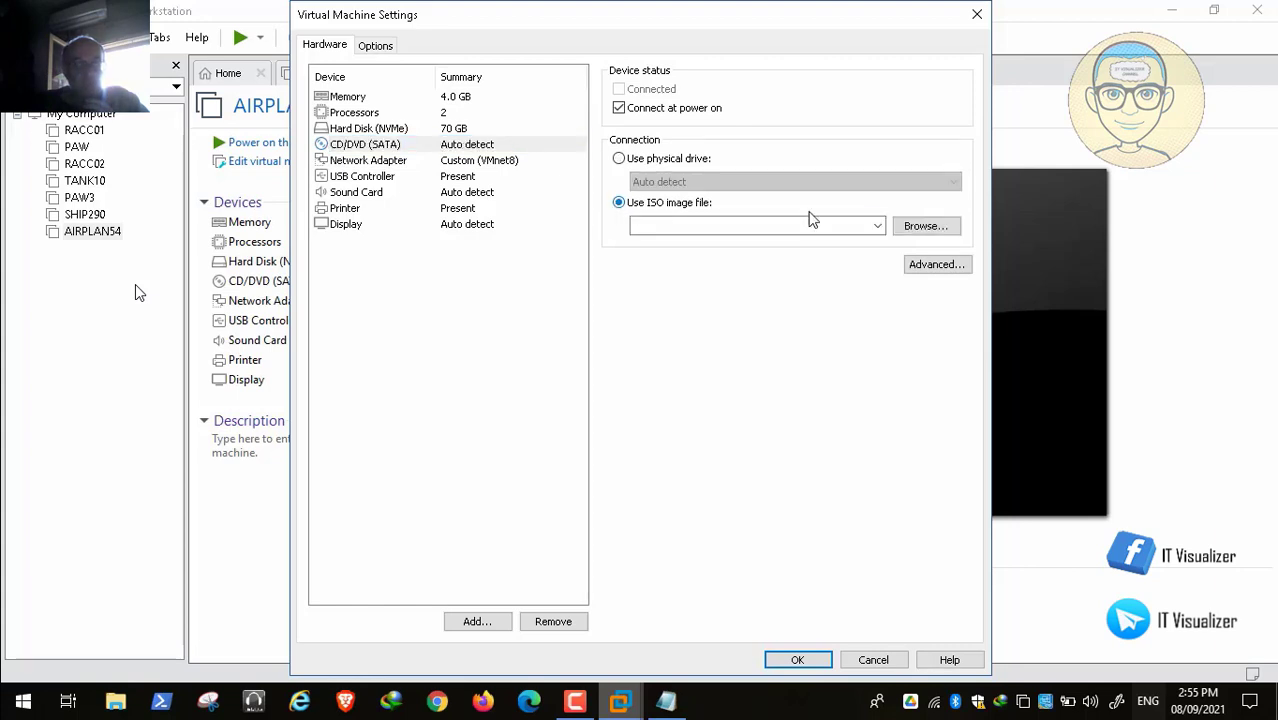
{"action": "left_click", "coordinate": [943, 229]}
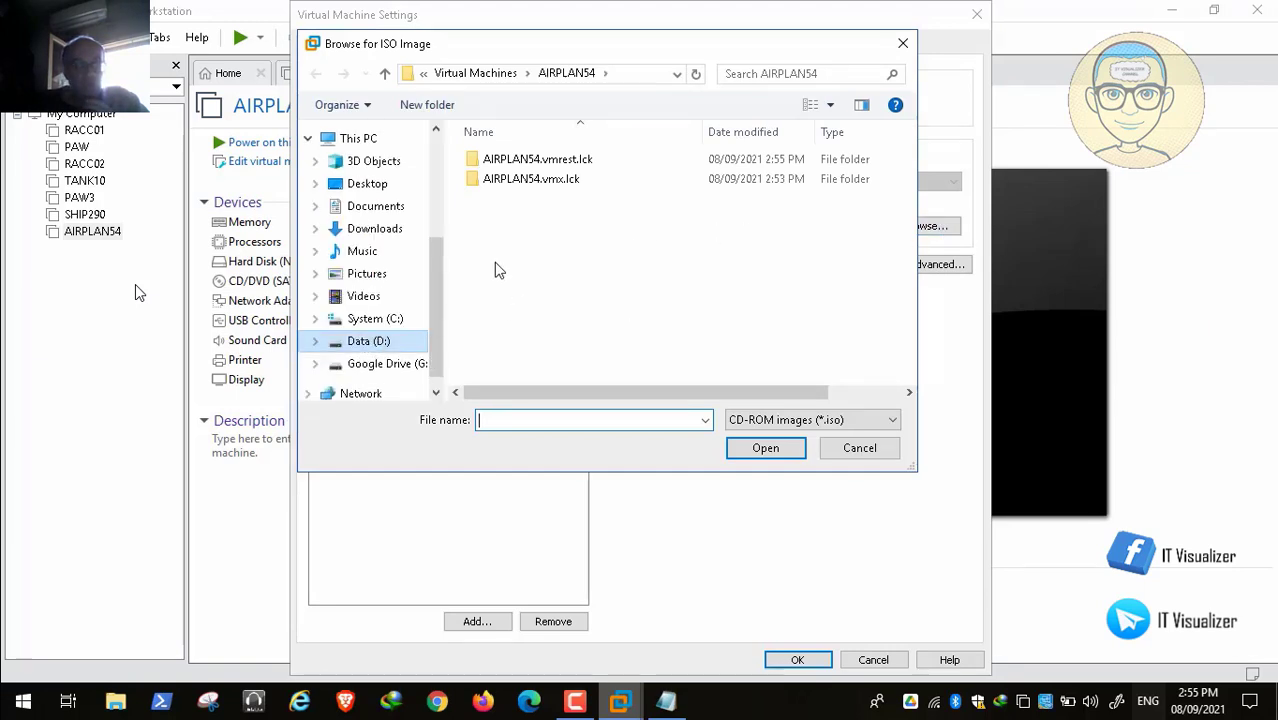
{"action": "scroll", "coordinate": [545, 278], "scroll_direction": "down", "scroll_amount": 4}
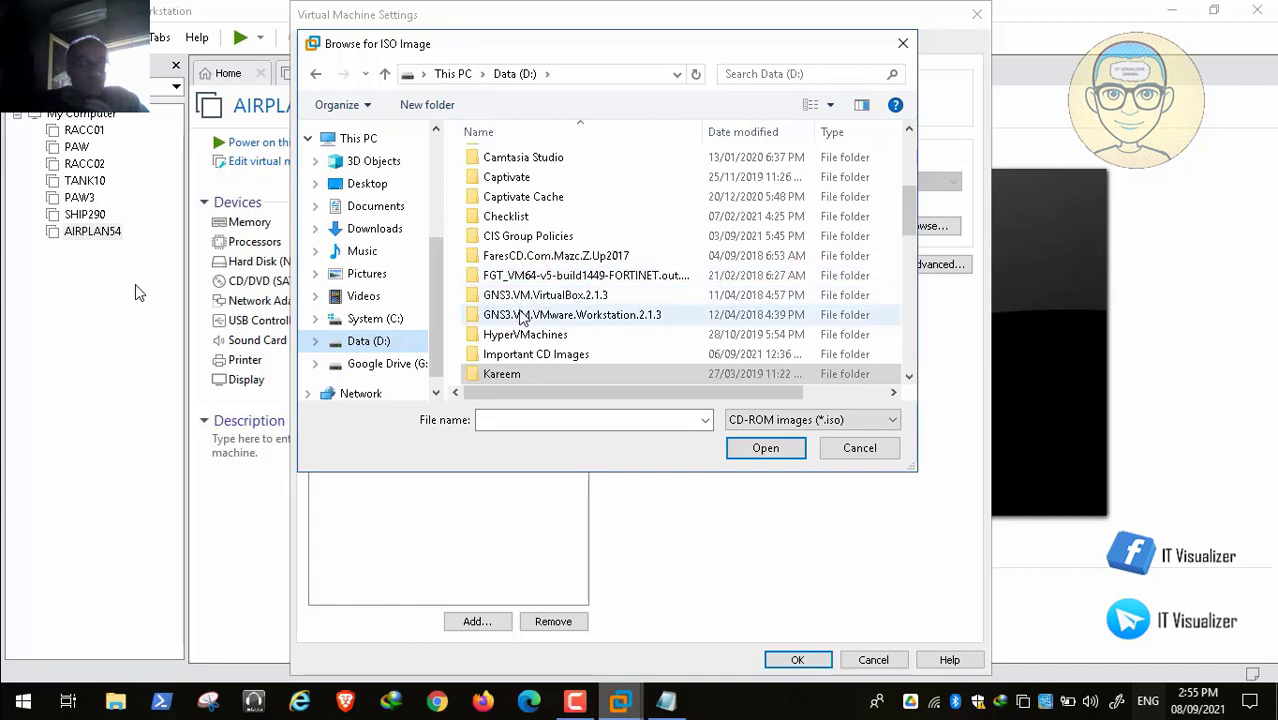
{"action": "left_click", "coordinate": [586, 356]}
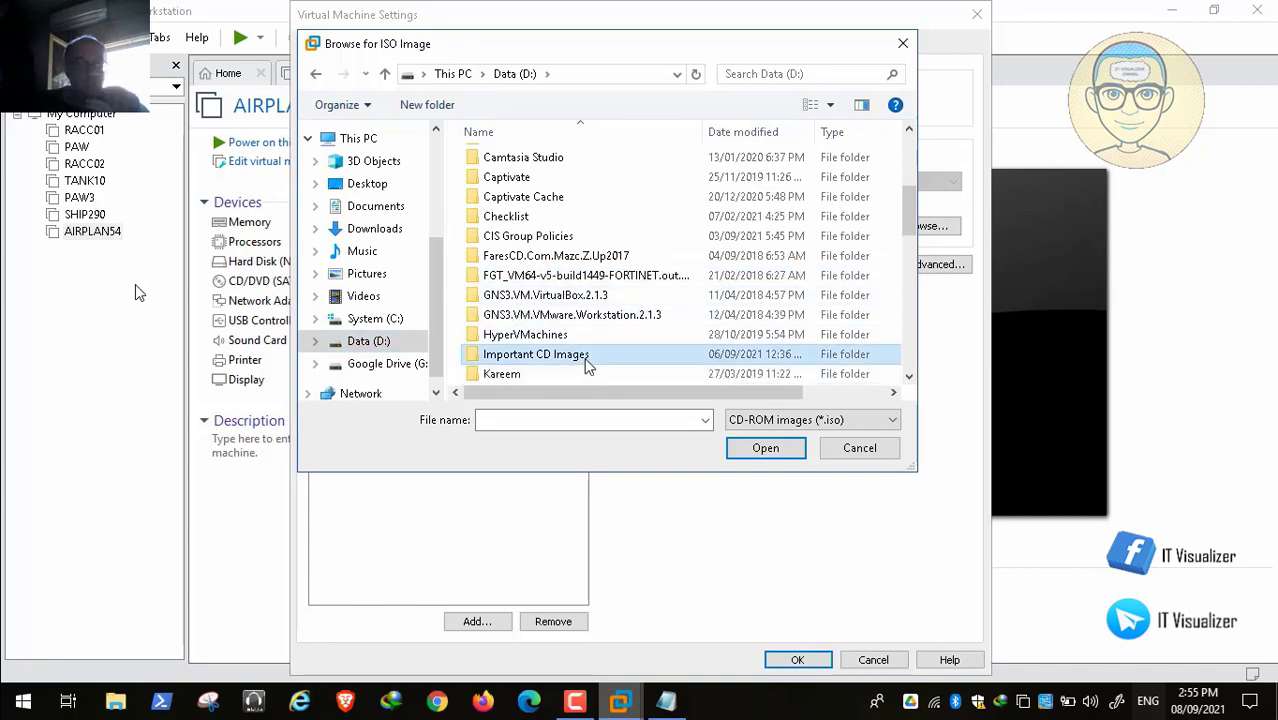
{"action": "double_click", "coordinate": [587, 362]}
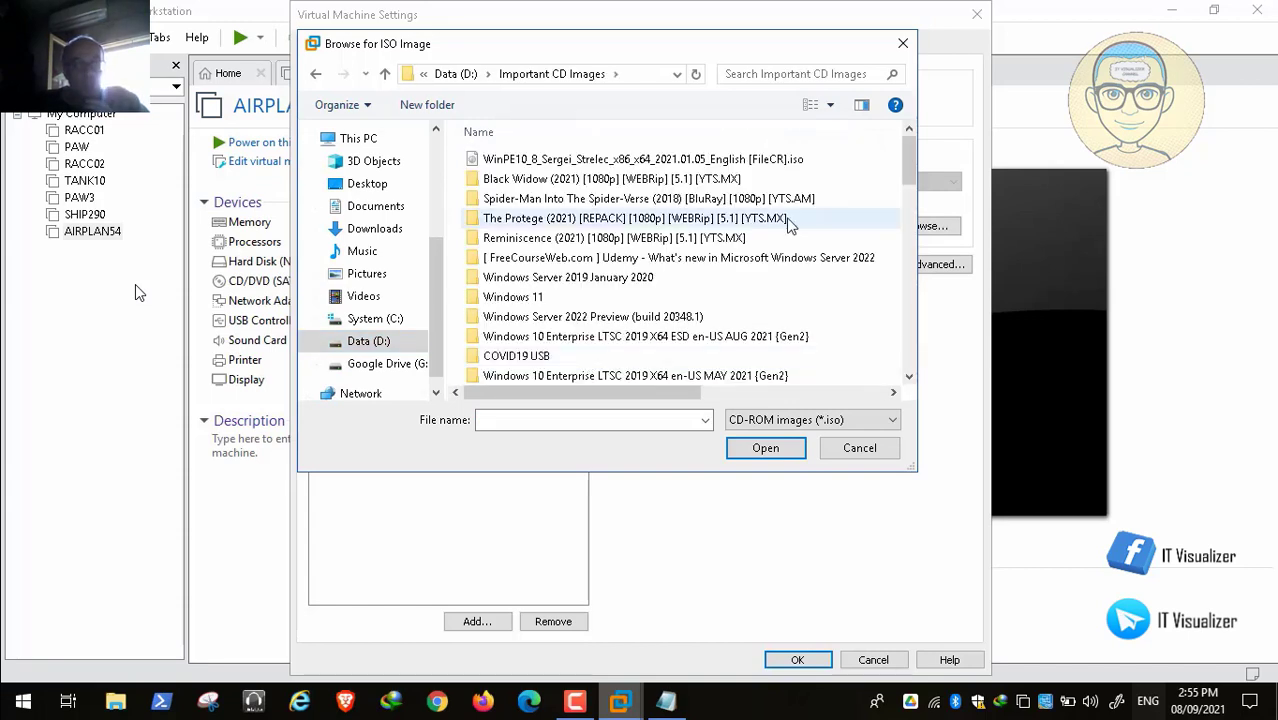
{"action": "double_click", "coordinate": [783, 340]}
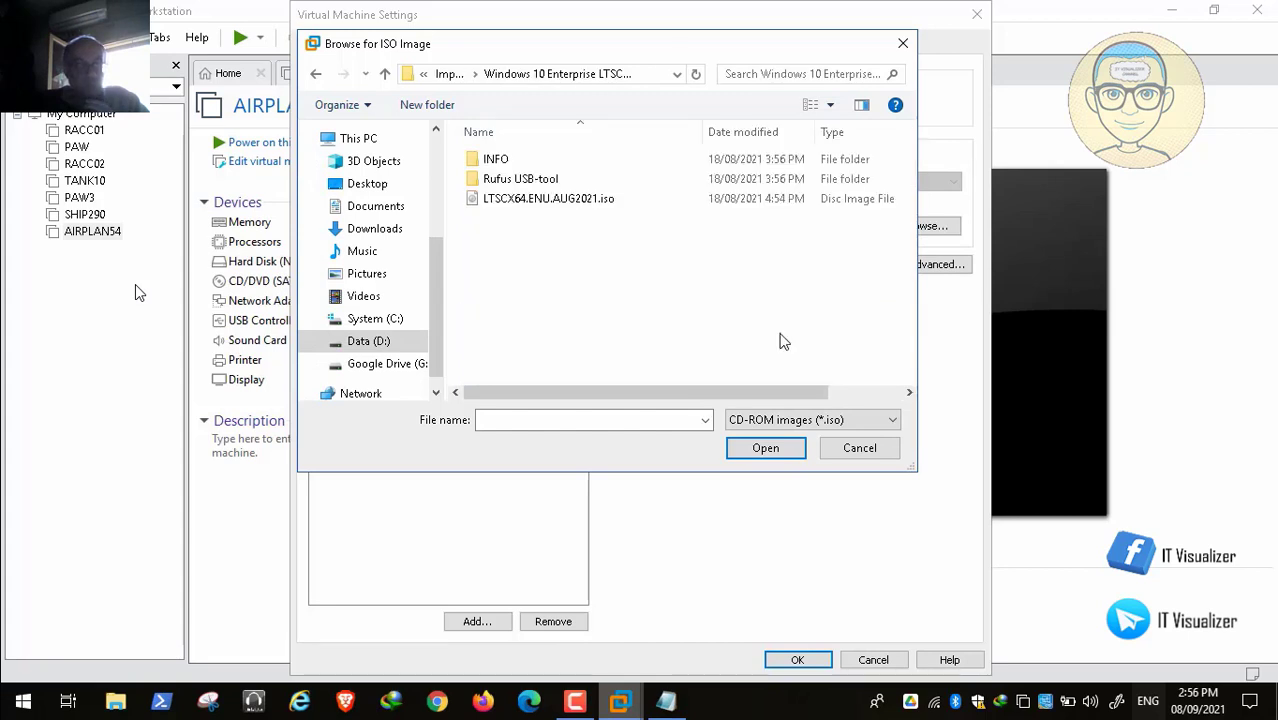
{"action": "left_click", "coordinate": [581, 197]}
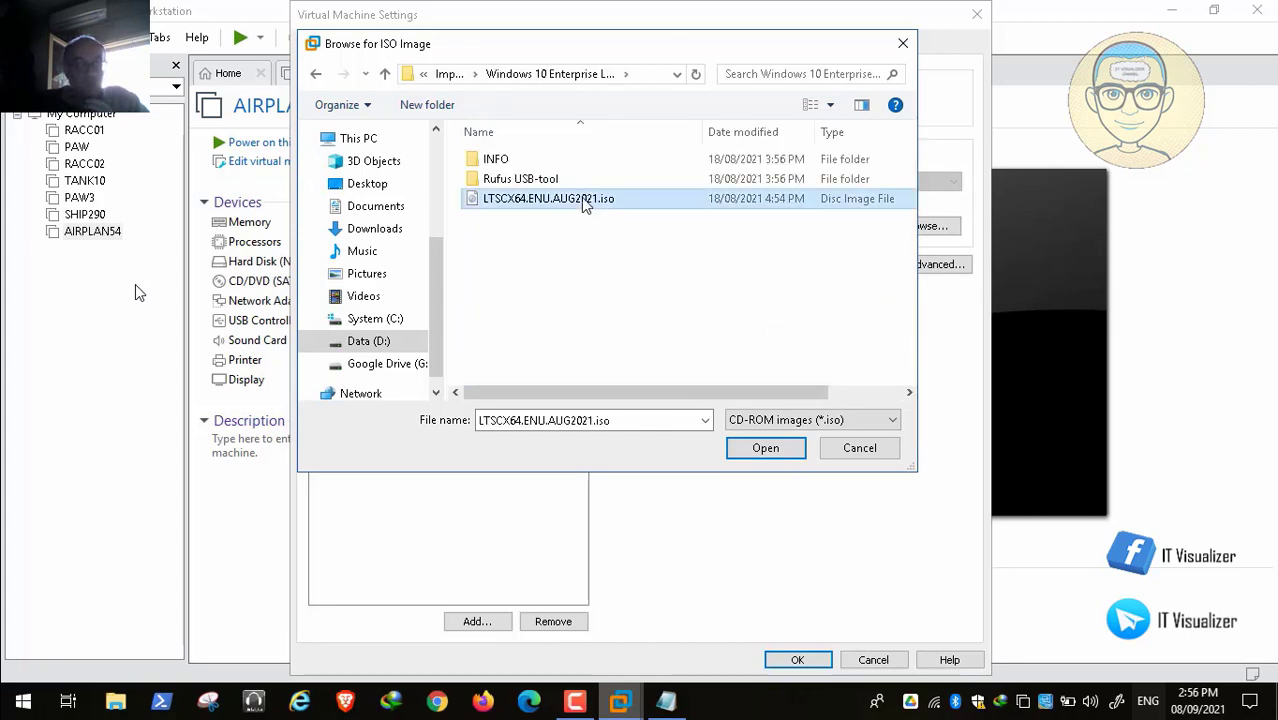
{"action": "left_click", "coordinate": [765, 446]}
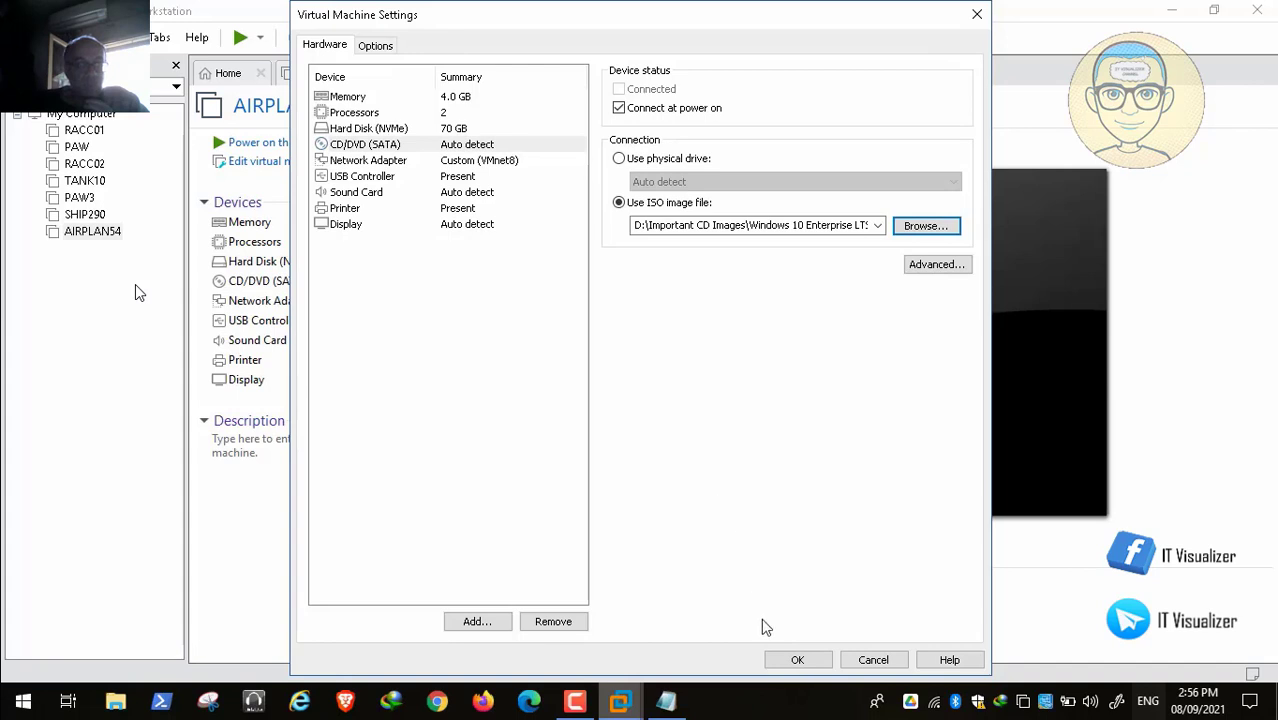
{"action": "left_click", "coordinate": [799, 659]}
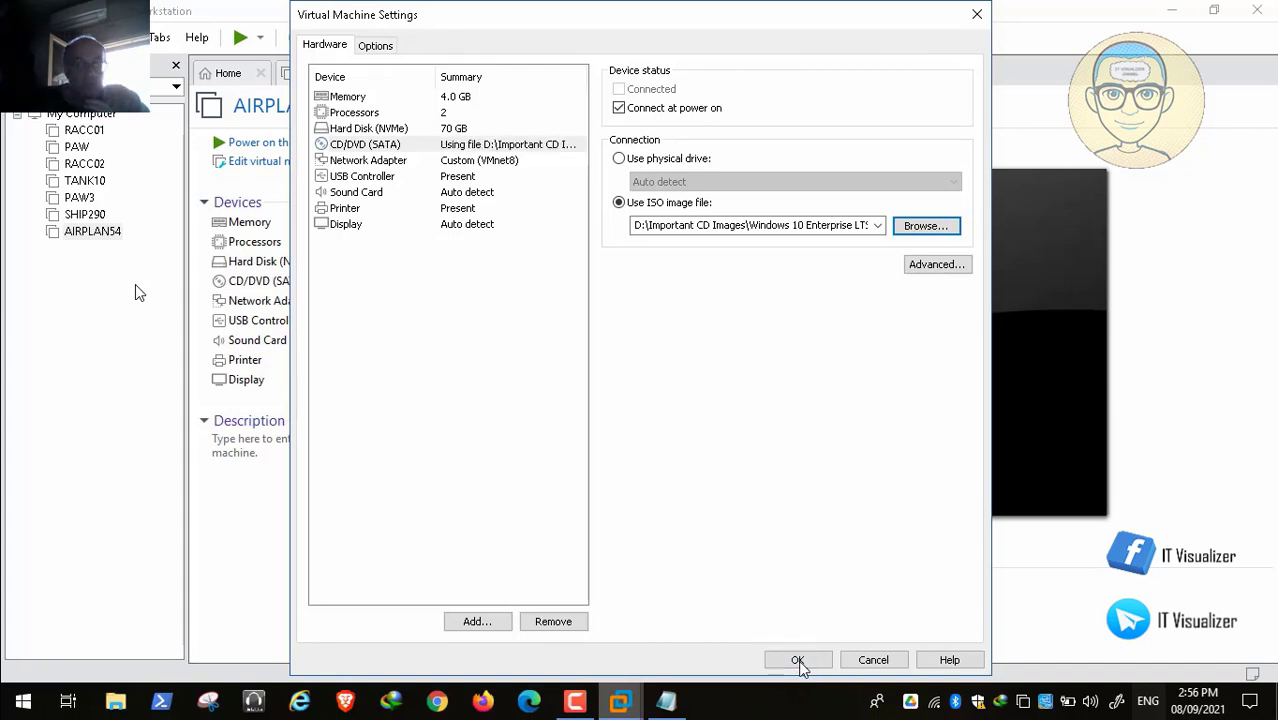
{"action": "left_click", "coordinate": [798, 660]}
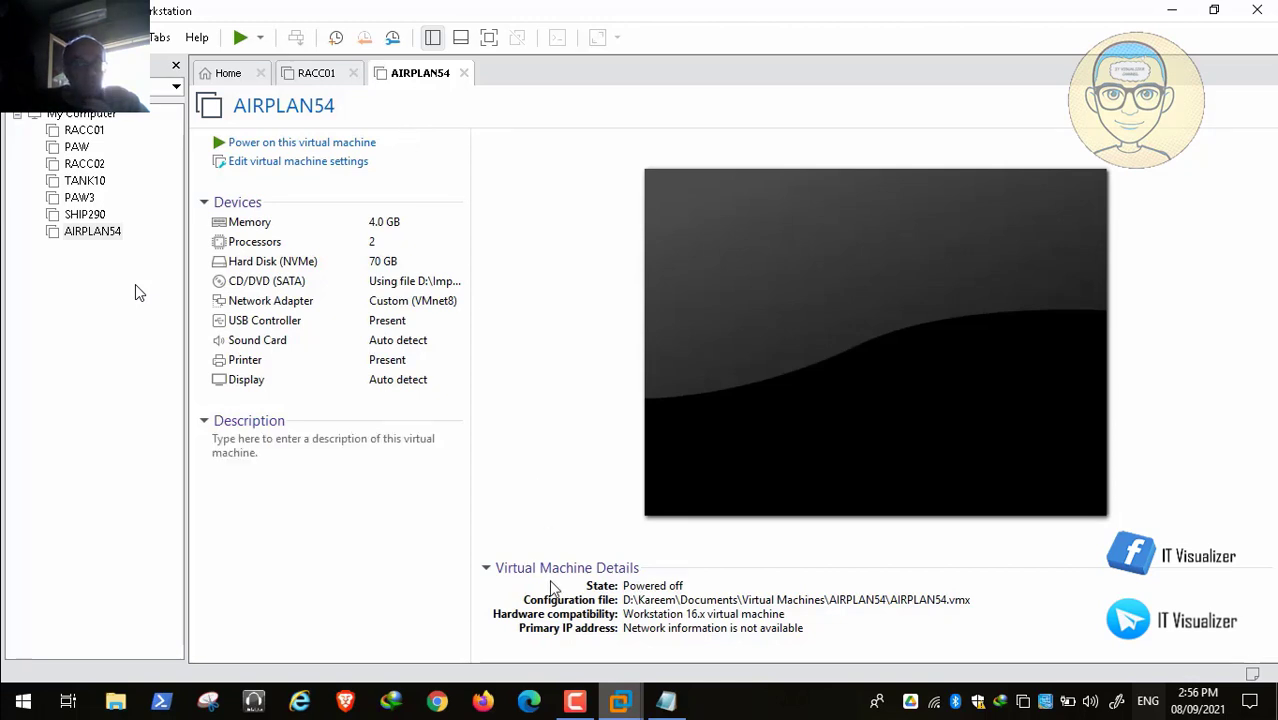
Step: Relaunch VMware Workstation from the desktop shortcut and reopen AIRPLAN54's settings
{"action": "left_click", "coordinate": [576, 703]}
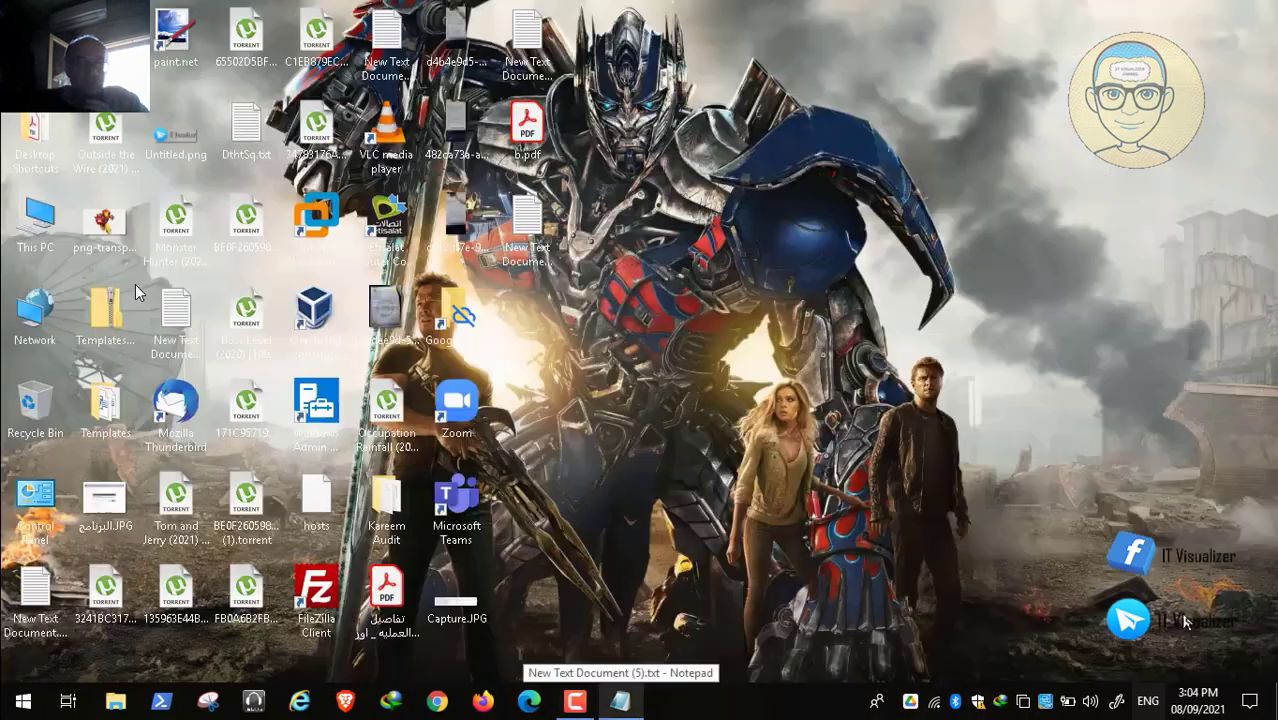
{"action": "left_click", "coordinate": [325, 243]}
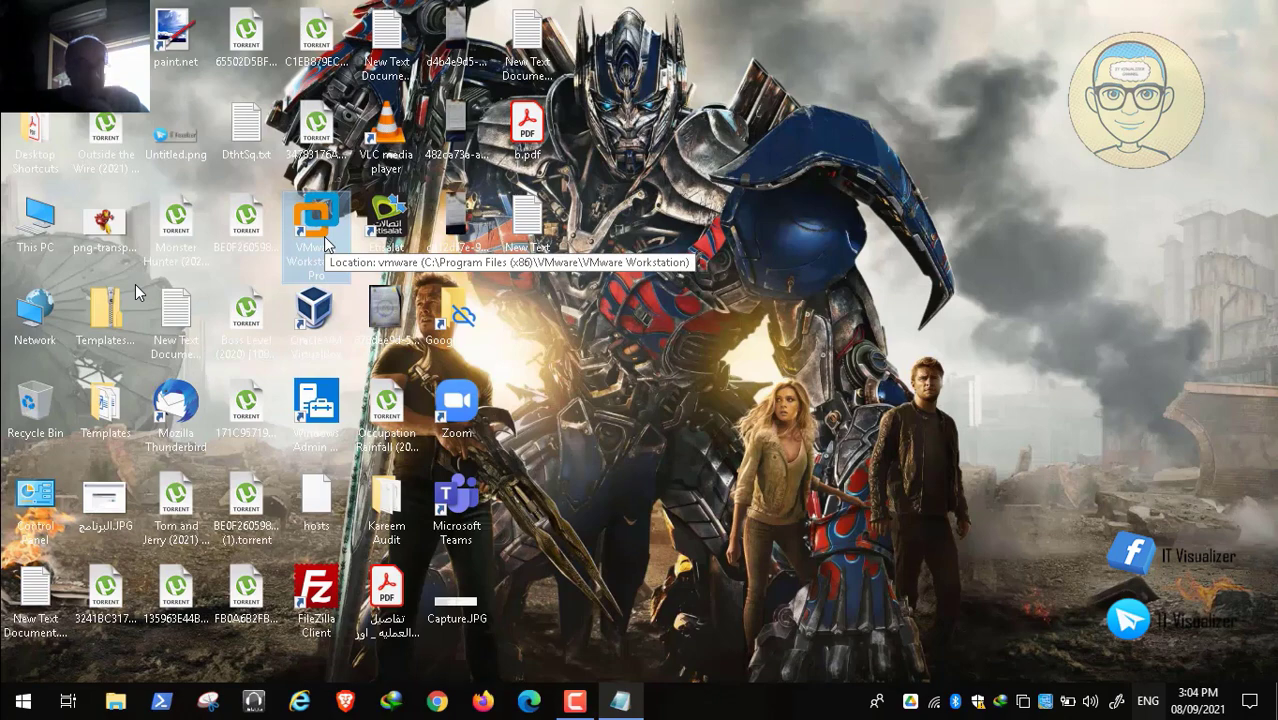
{"action": "double_click", "coordinate": [325, 243]}
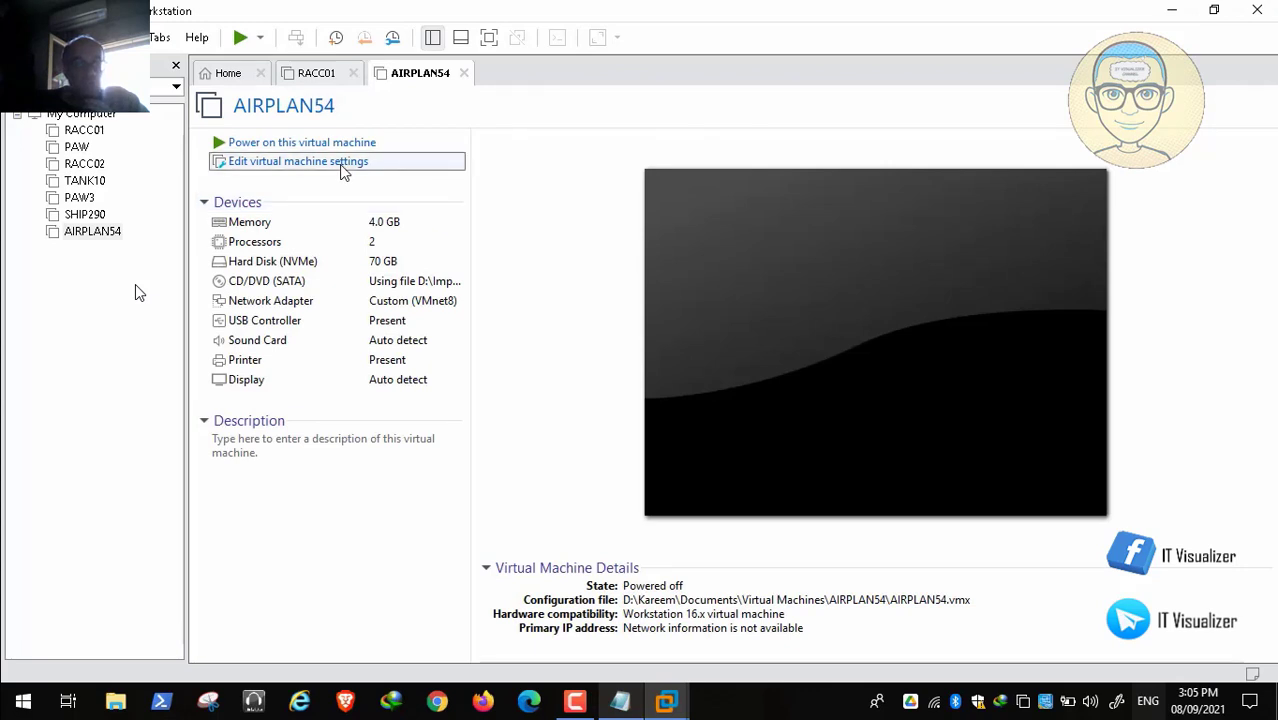
{"action": "left_click", "coordinate": [343, 165]}
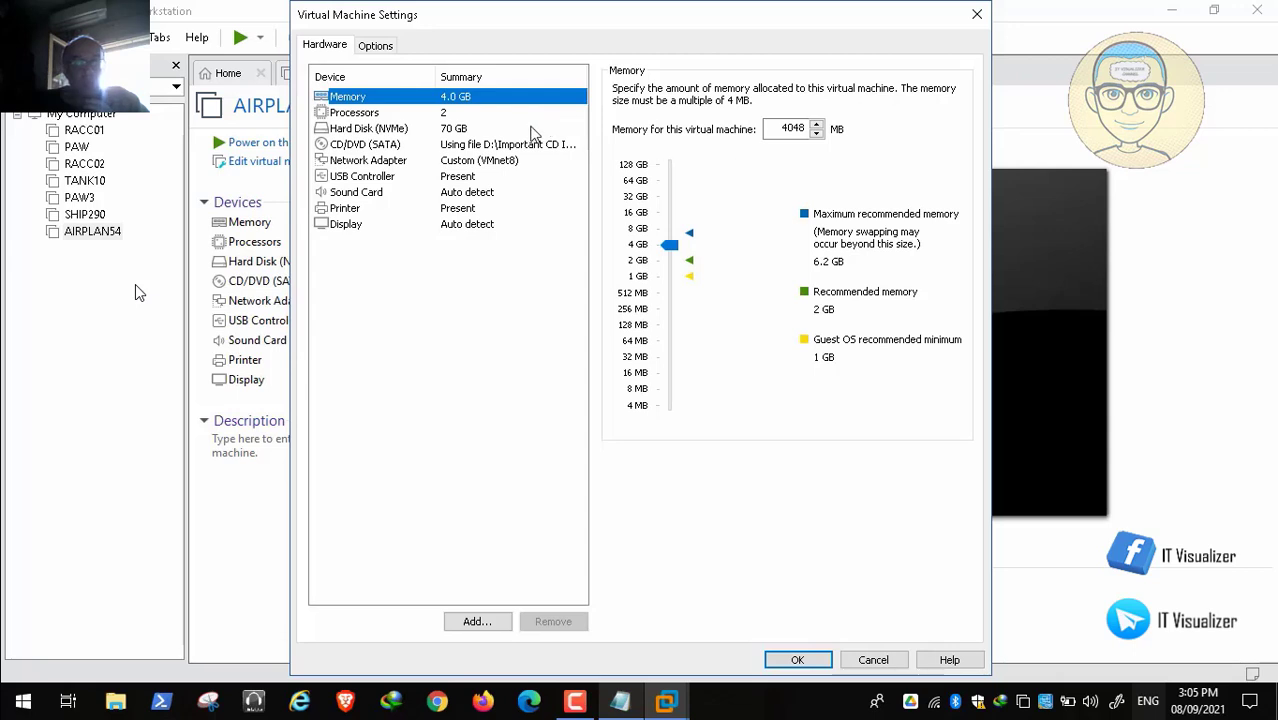
Step: Replace the CD/DVD image with the Windows 10 20H2 15in1 ISO and save the settings
{"action": "left_click", "coordinate": [471, 146]}
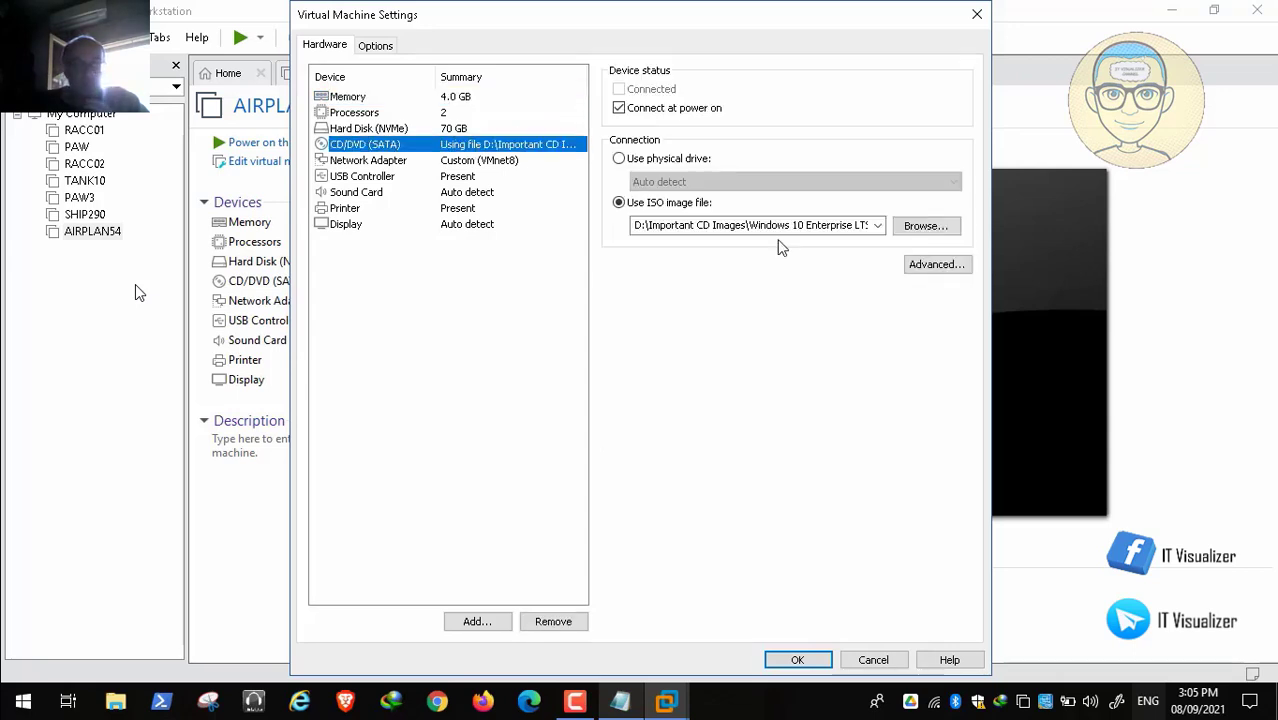
{"action": "left_click", "coordinate": [930, 227]}
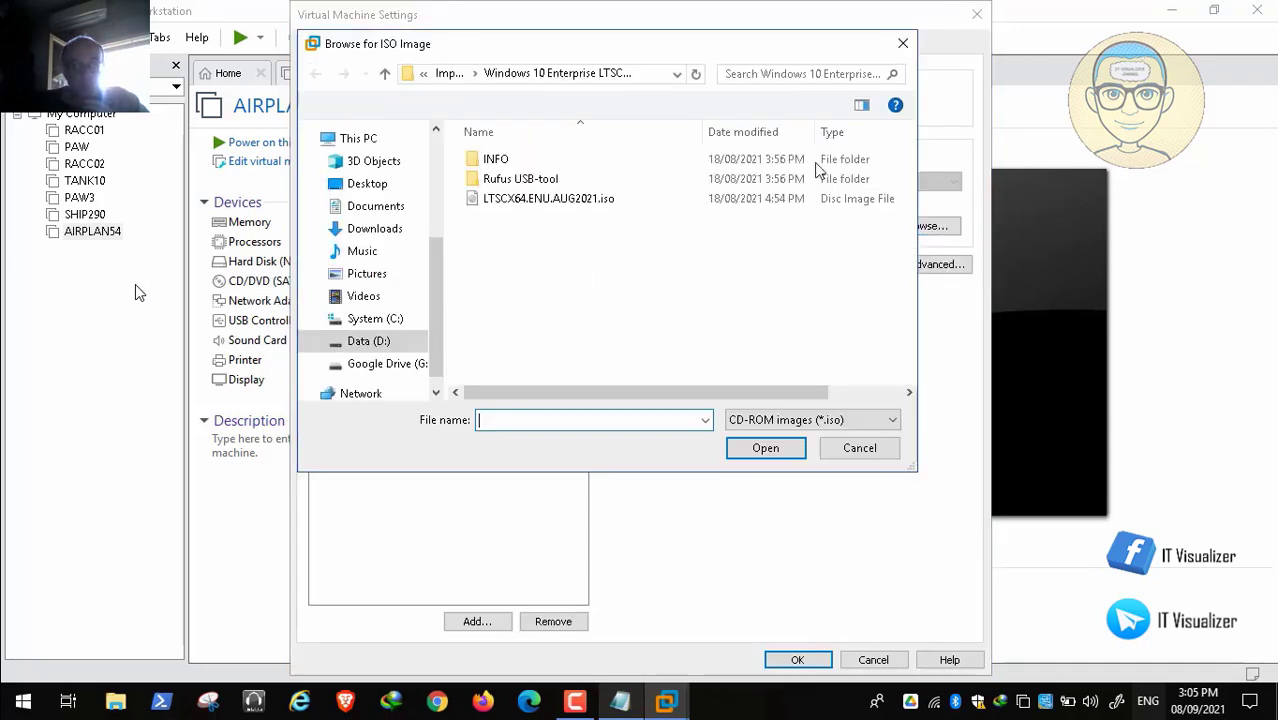
{"action": "left_click", "coordinate": [449, 74]}
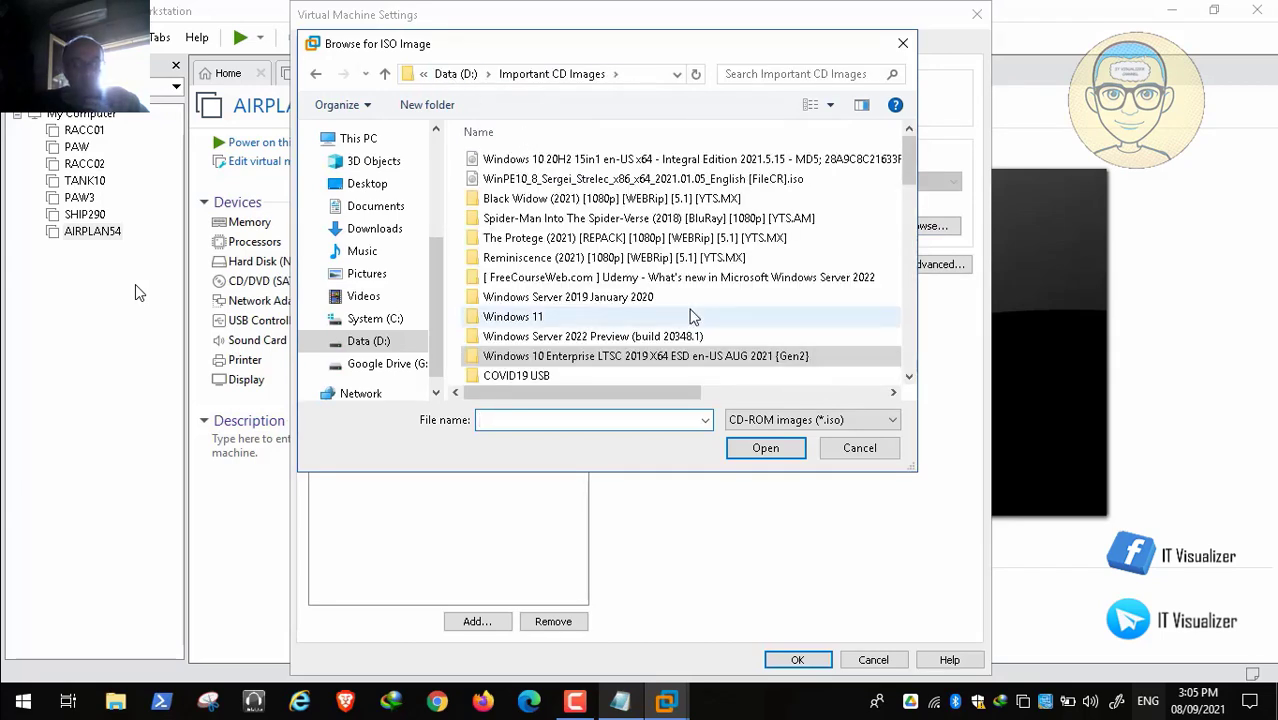
{"action": "left_click", "coordinate": [690, 162]}
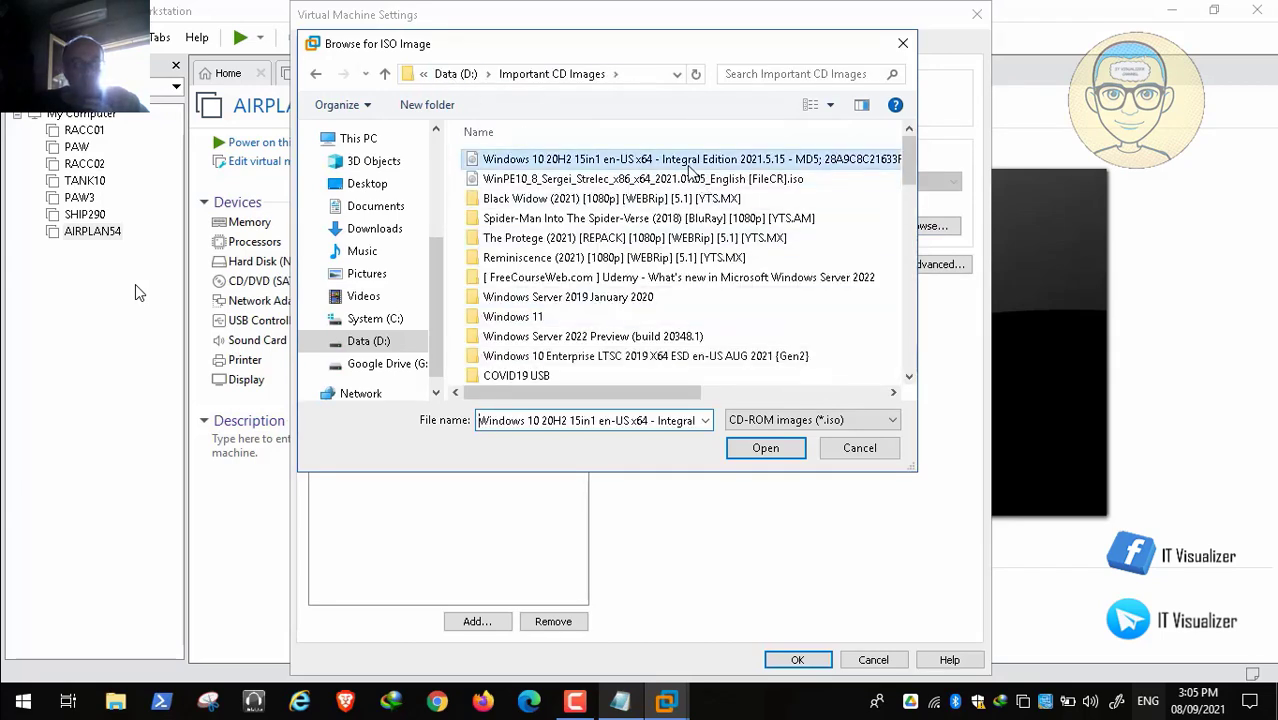
{"action": "left_click", "coordinate": [765, 448]}
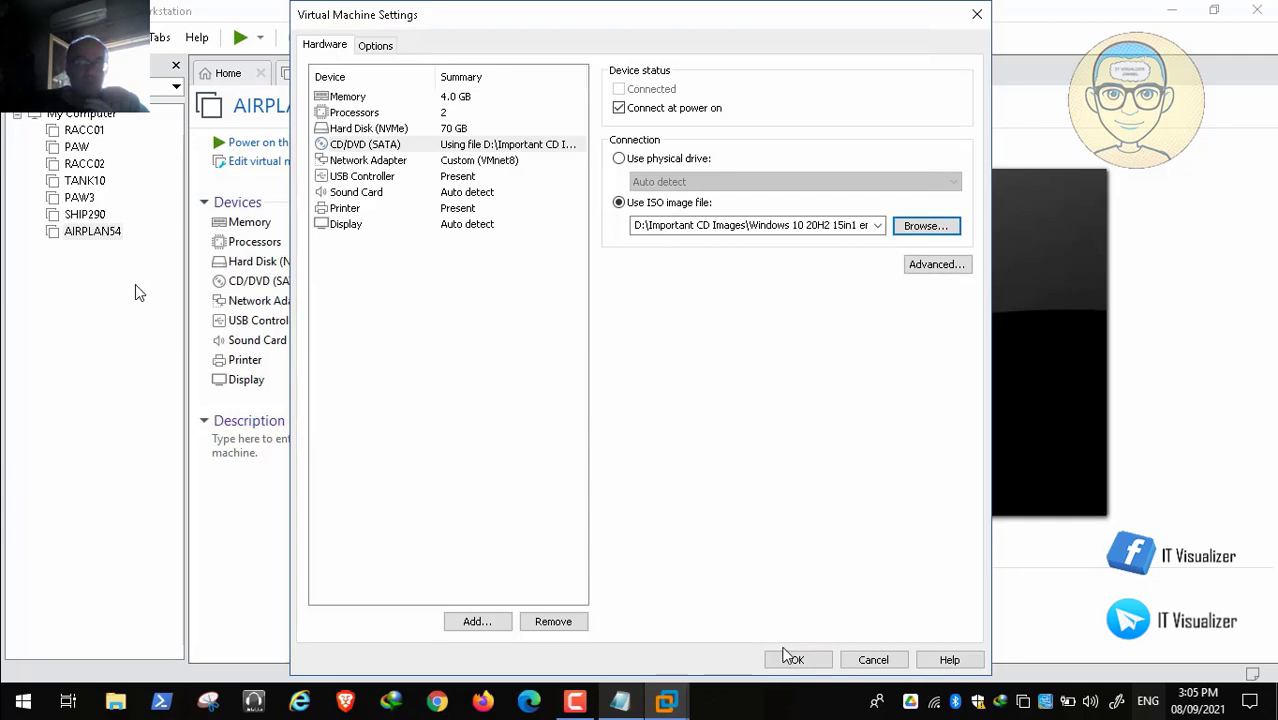
{"action": "left_click", "coordinate": [791, 657]}
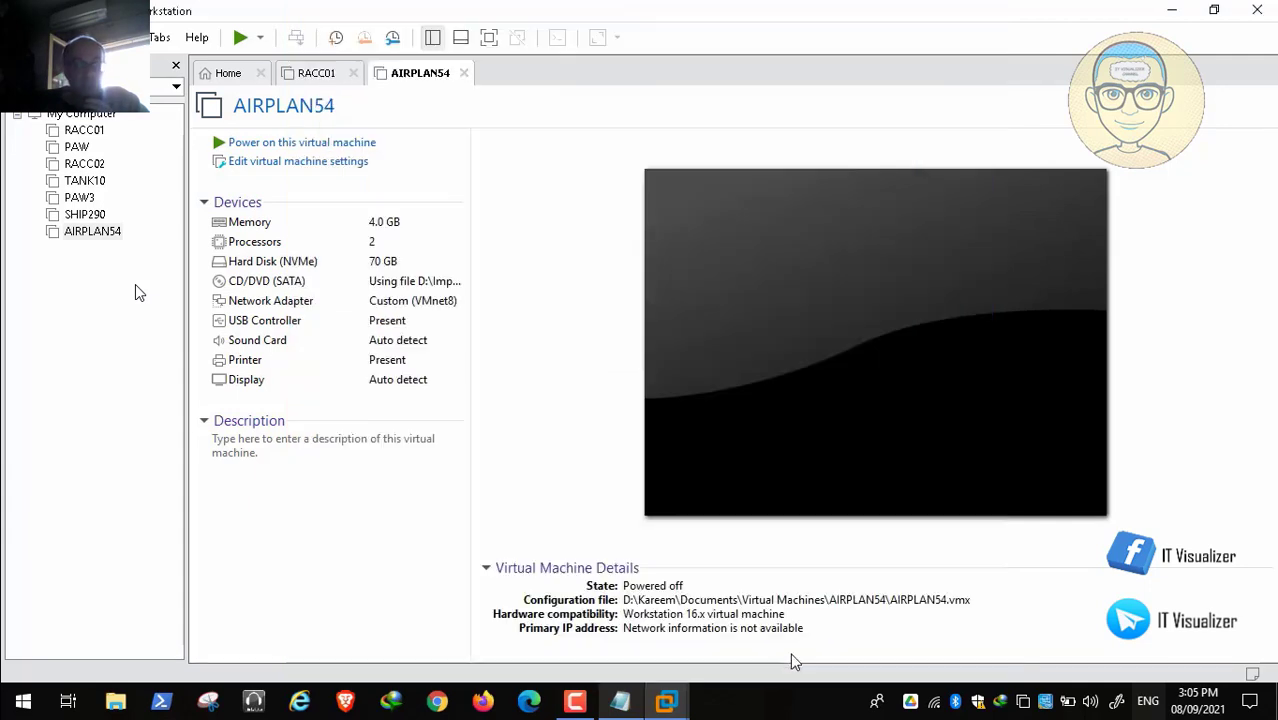
Step: Power on AIRPLAN54, press Enter to boot from the ISO, and release input to the host
{"action": "left_click", "coordinate": [352, 143]}
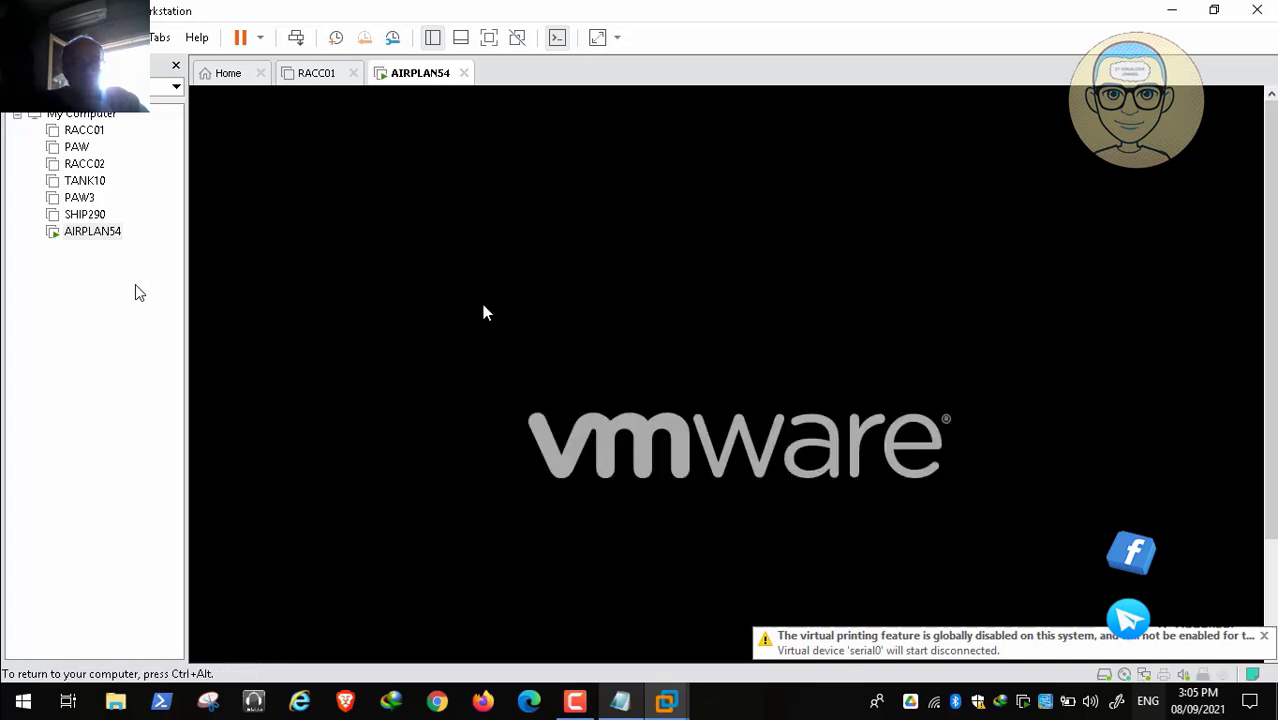
{"action": "key", "text": "Return"}
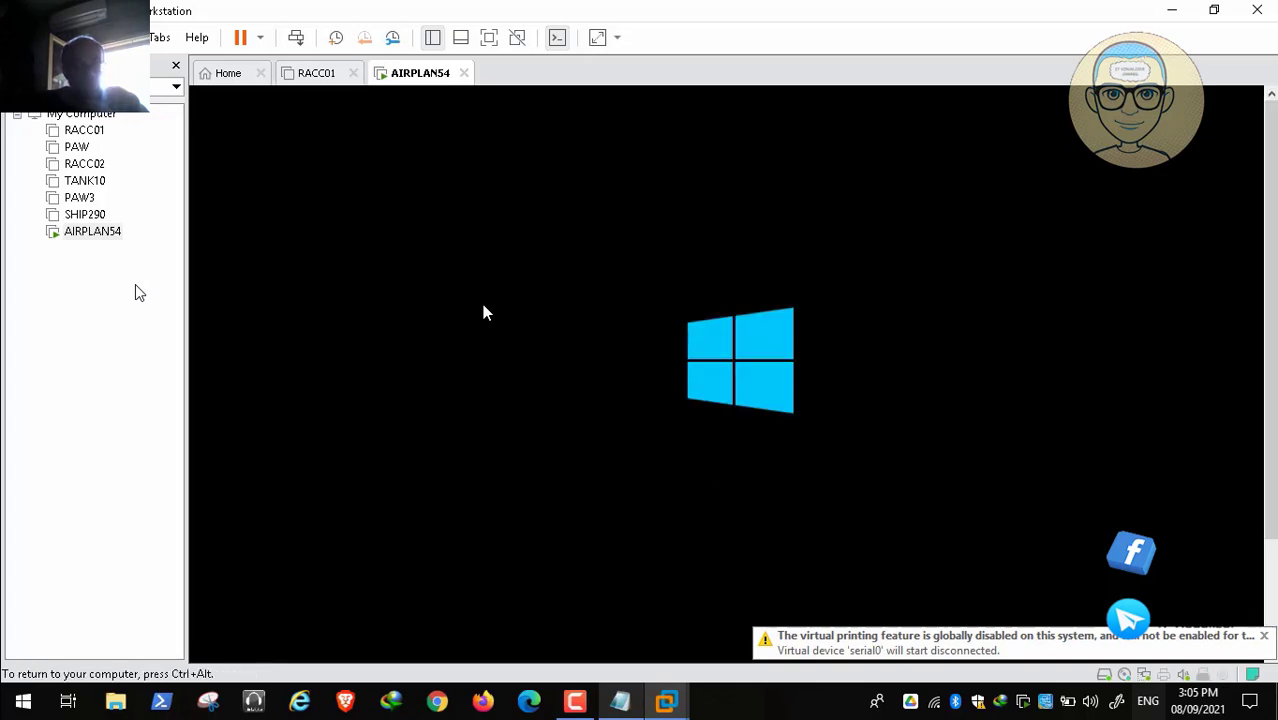
{"action": "key", "text": "ctrl+alt"}
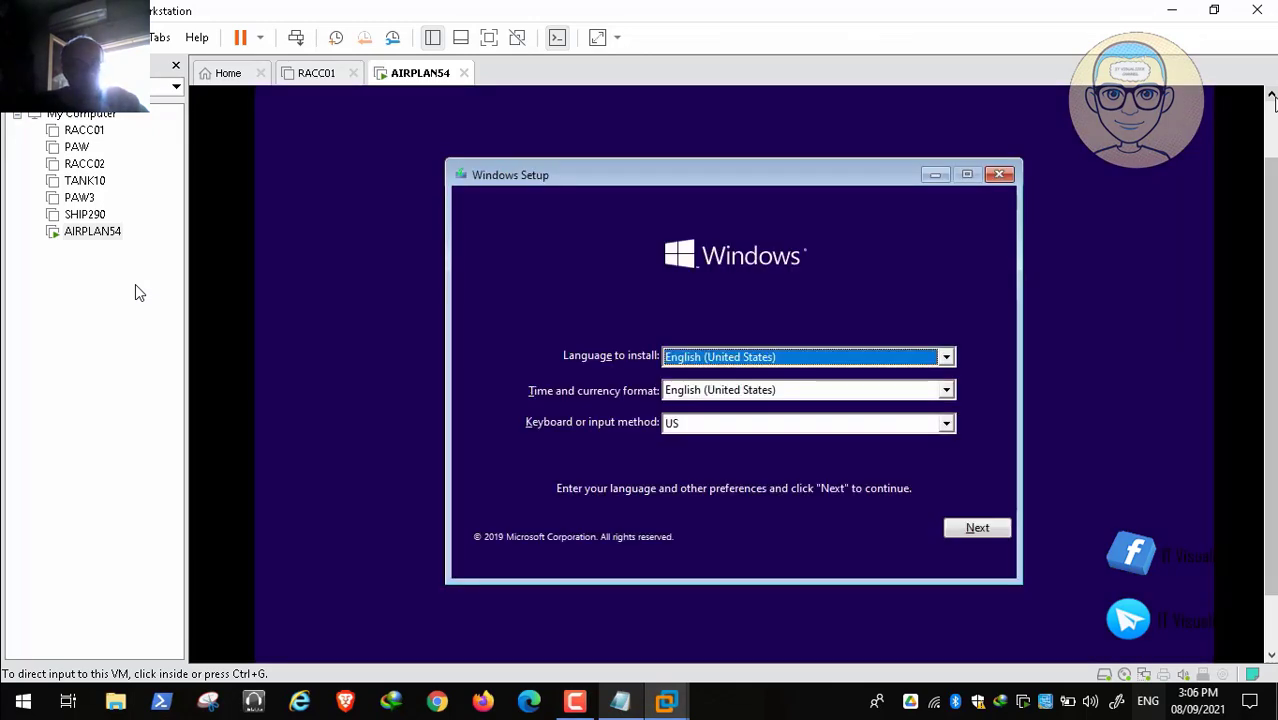
Step: Keep English (United States) language and format with the US keyboard, and continue to Install now
{"action": "left_click", "coordinate": [951, 359]}
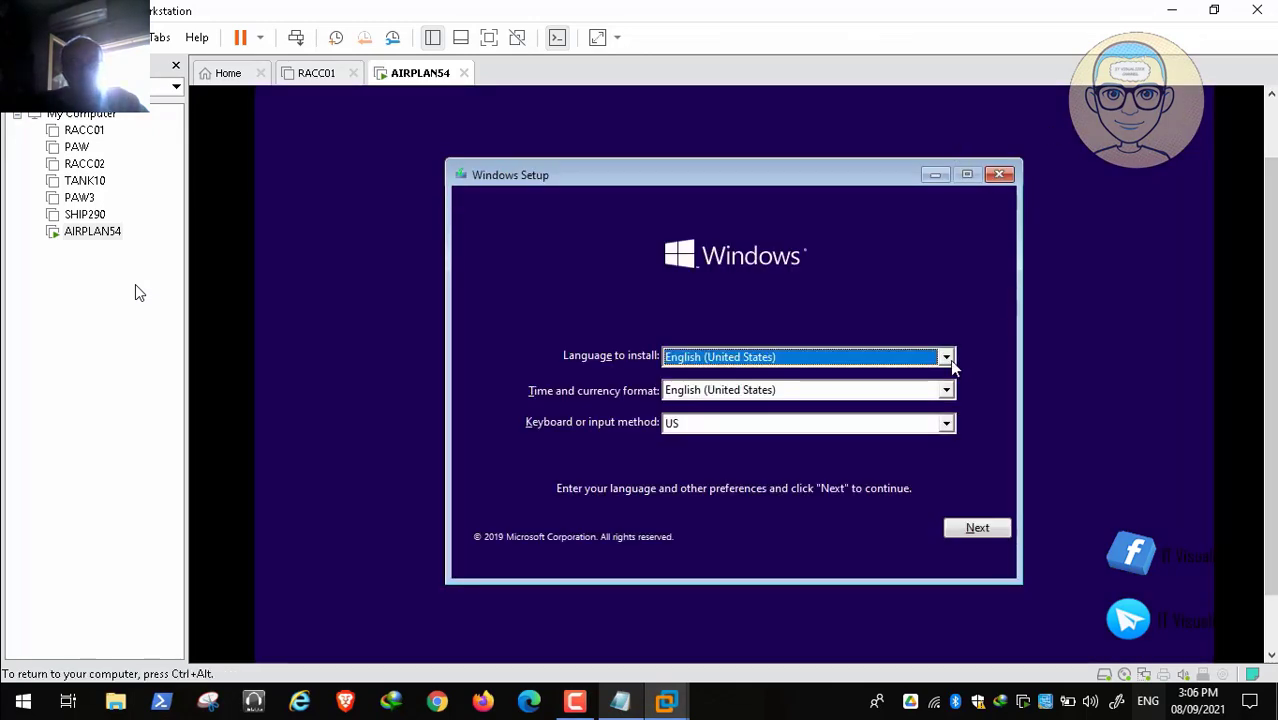
{"action": "left_click", "coordinate": [947, 359]}
{"action": "left_click", "coordinate": [947, 359]}
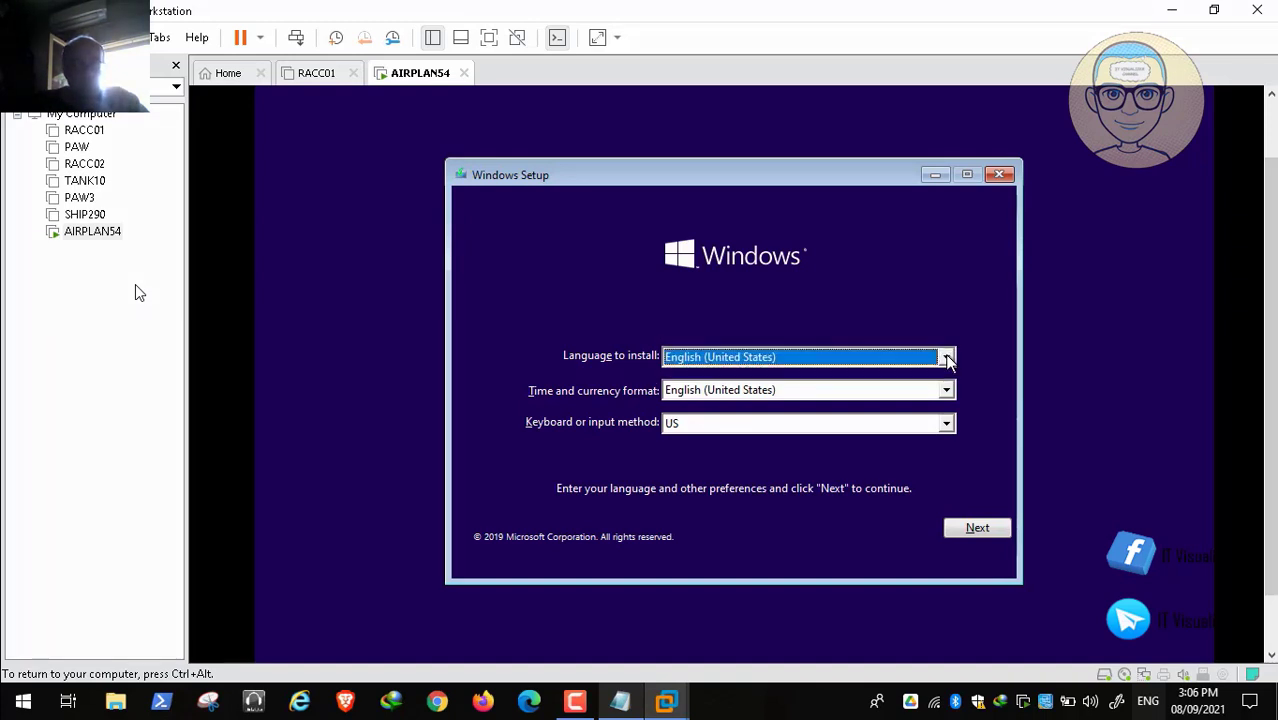
{"action": "left_click", "coordinate": [947, 392]}
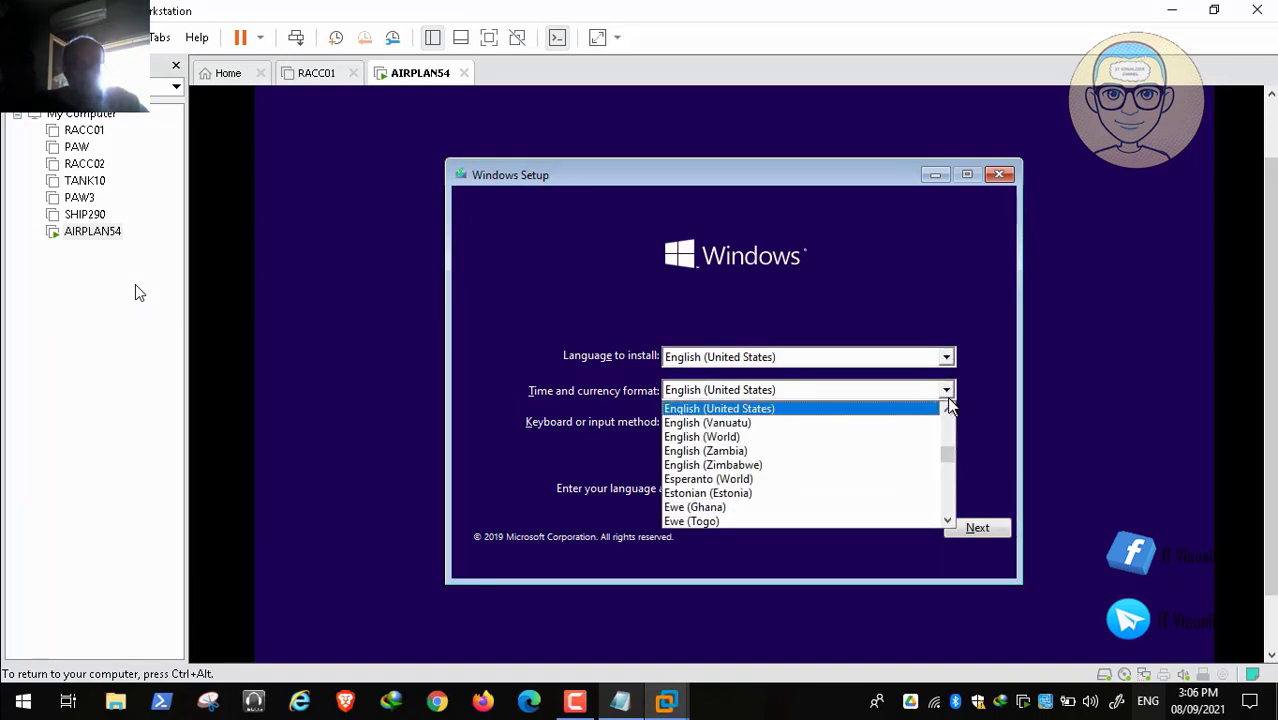
{"action": "left_click", "coordinate": [947, 392]}
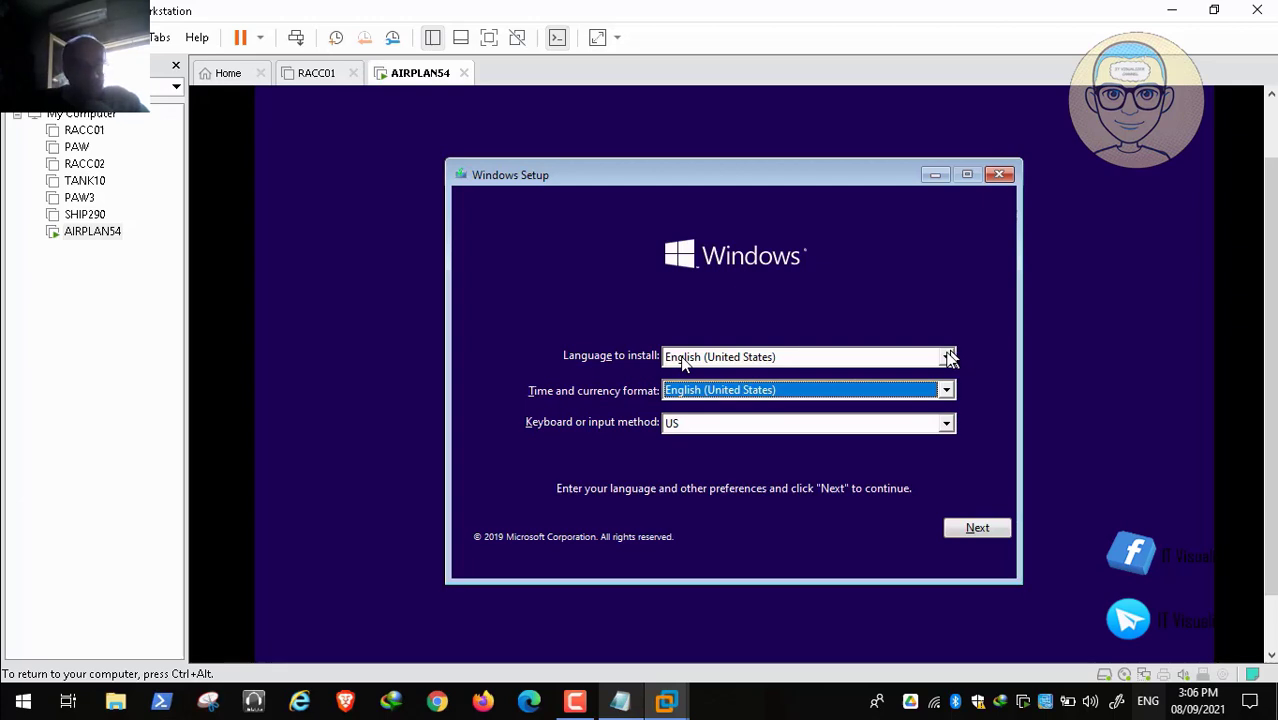
{"action": "left_click", "coordinate": [16, 681]}
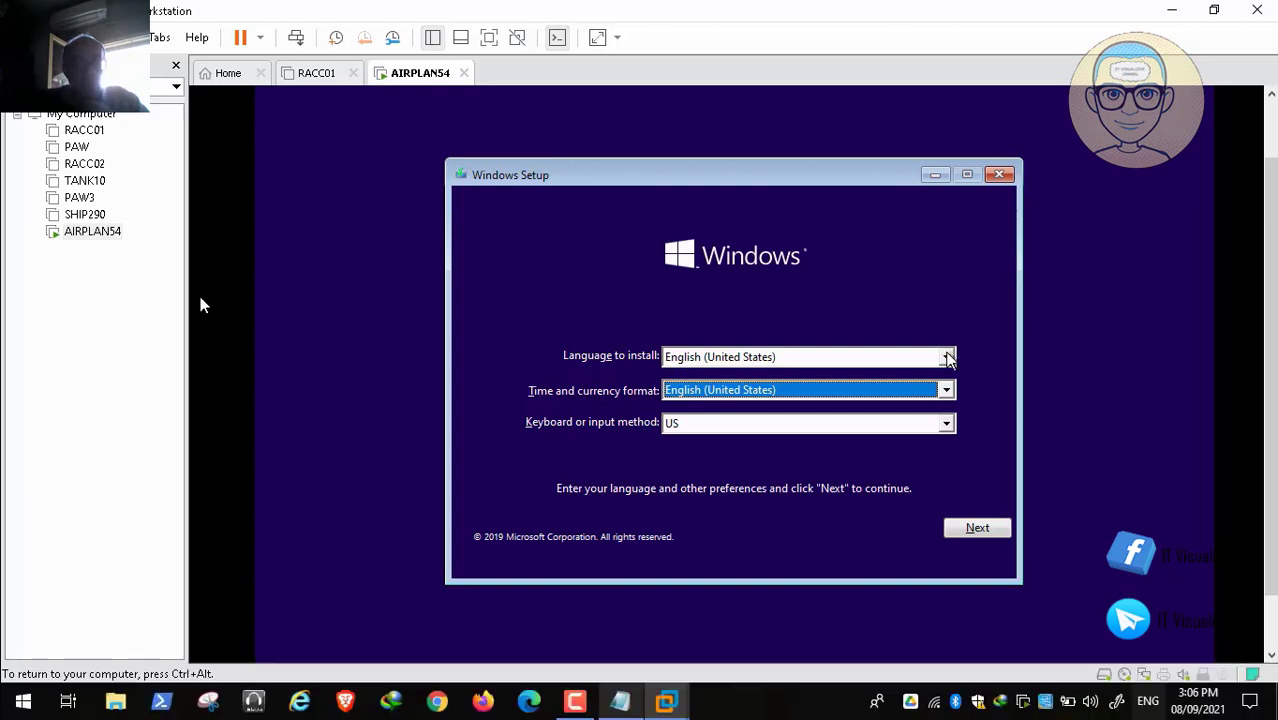
{"action": "left_click", "coordinate": [947, 357]}
{"action": "left_click", "coordinate": [946, 358]}
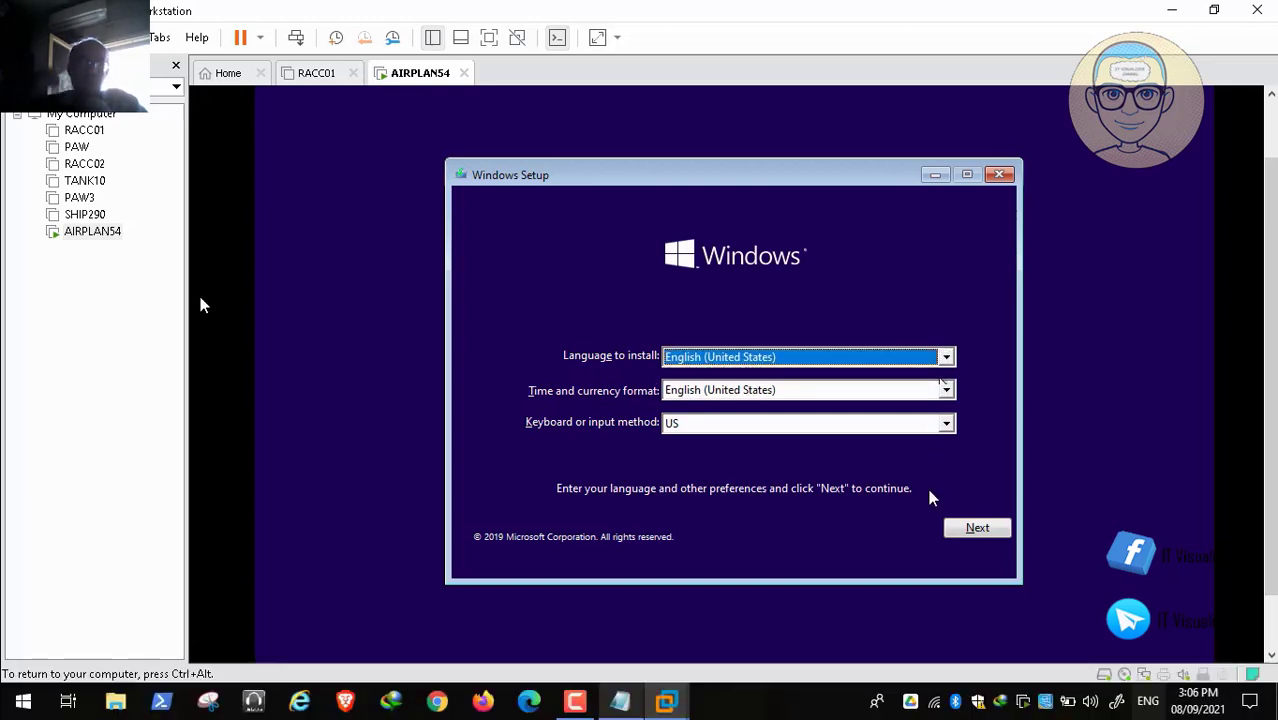
{"action": "left_click", "coordinate": [970, 530]}
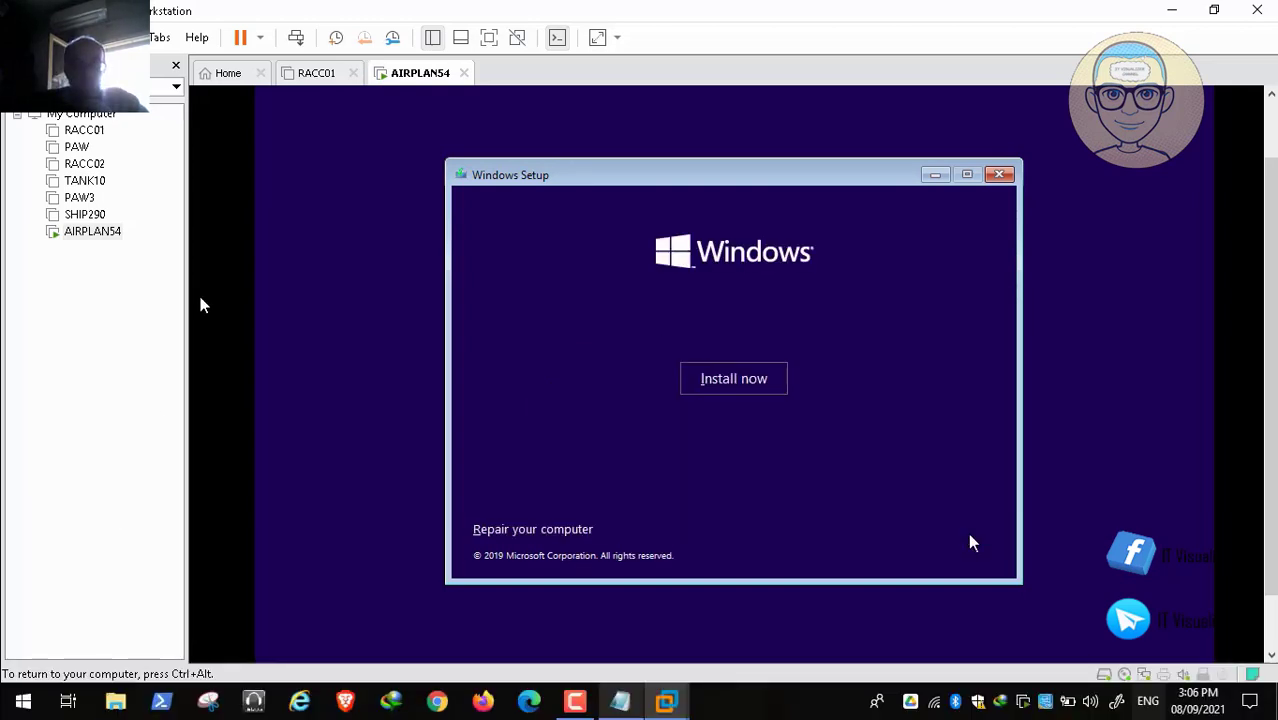
Step: Start the installation and choose the Windows 10 Enterprise edition
{"action": "left_click", "coordinate": [730, 389]}
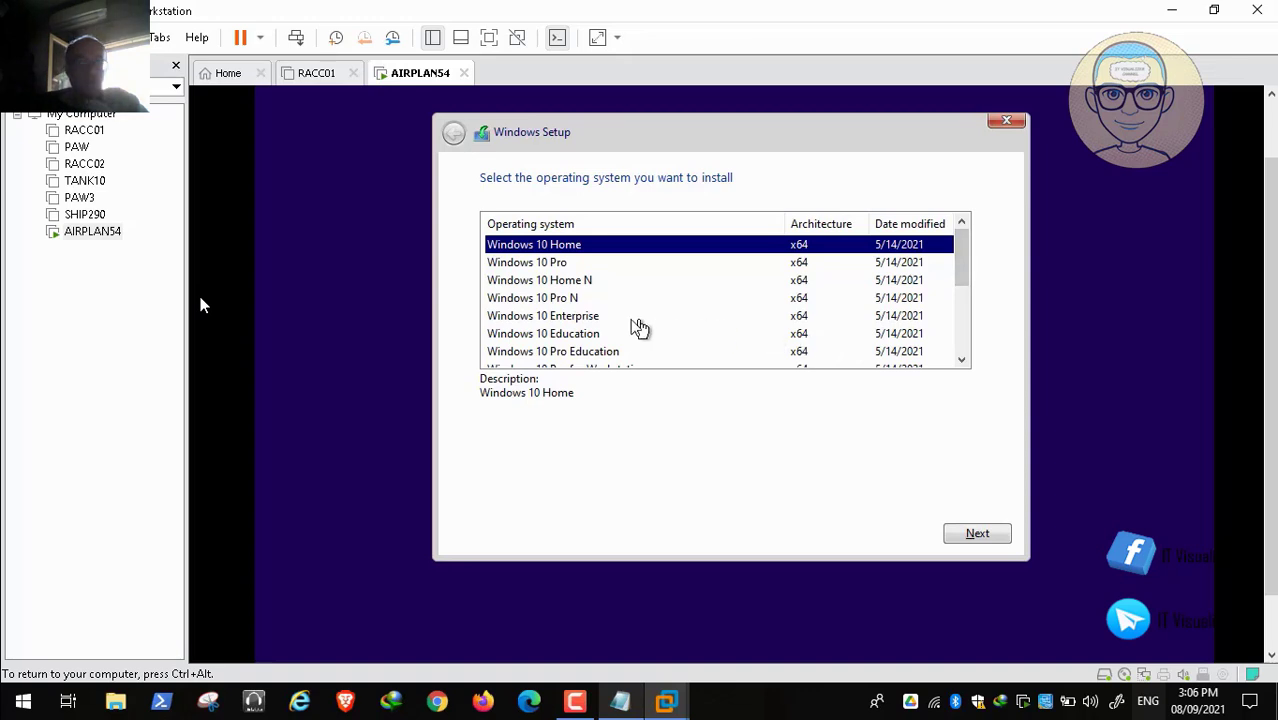
{"action": "left_click", "coordinate": [602, 318]}
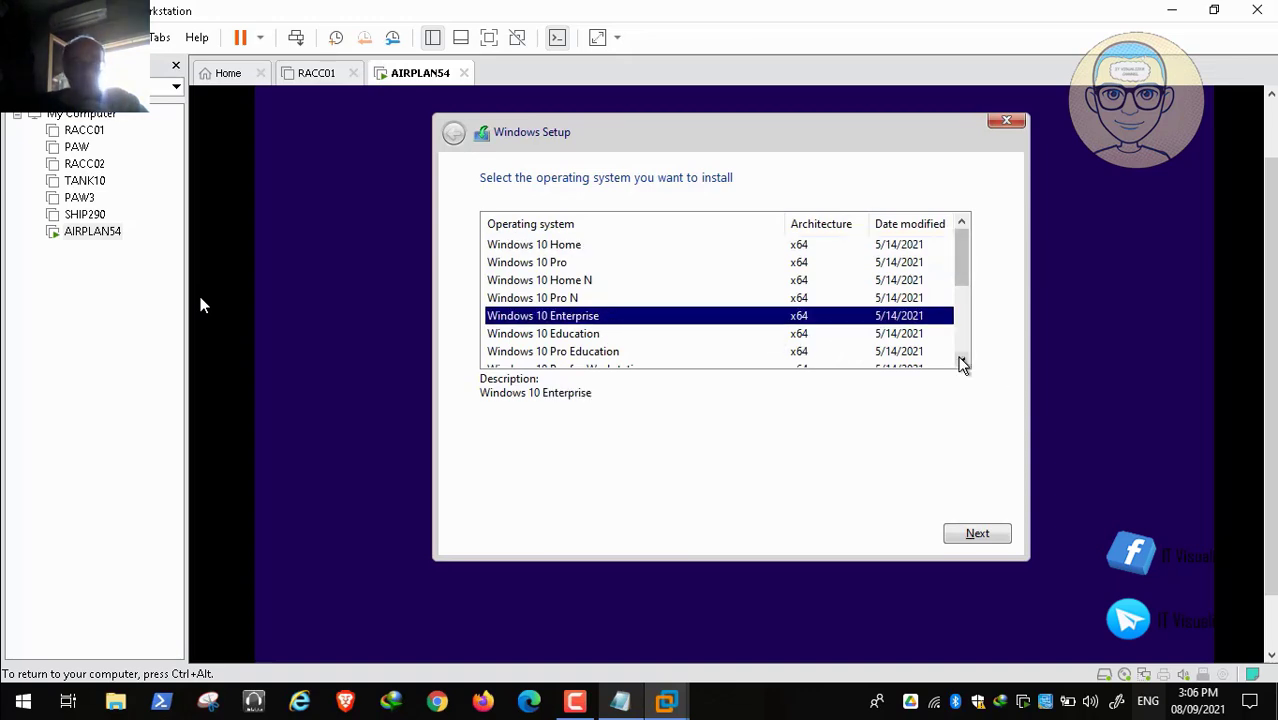
{"action": "left_click", "coordinate": [968, 531]}
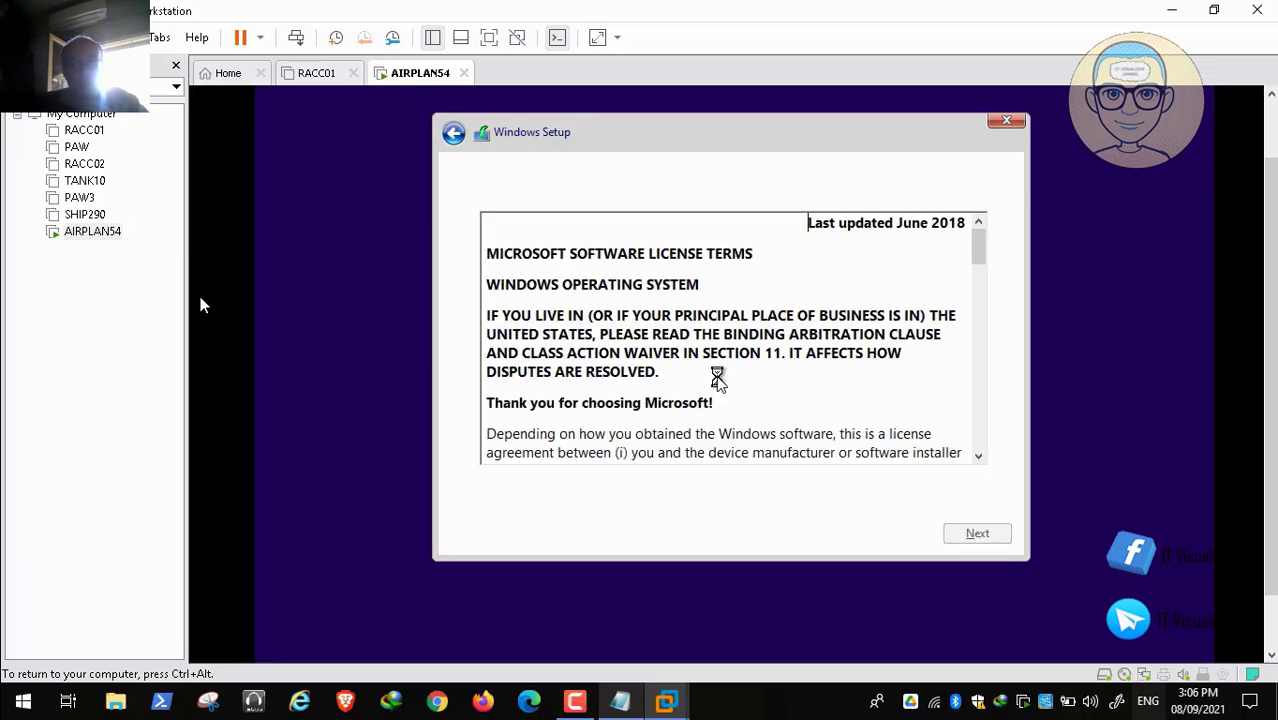
Step: Accept the license terms and pick Custom: Install Windows only (advanced)
{"action": "left_click", "coordinate": [486, 491]}
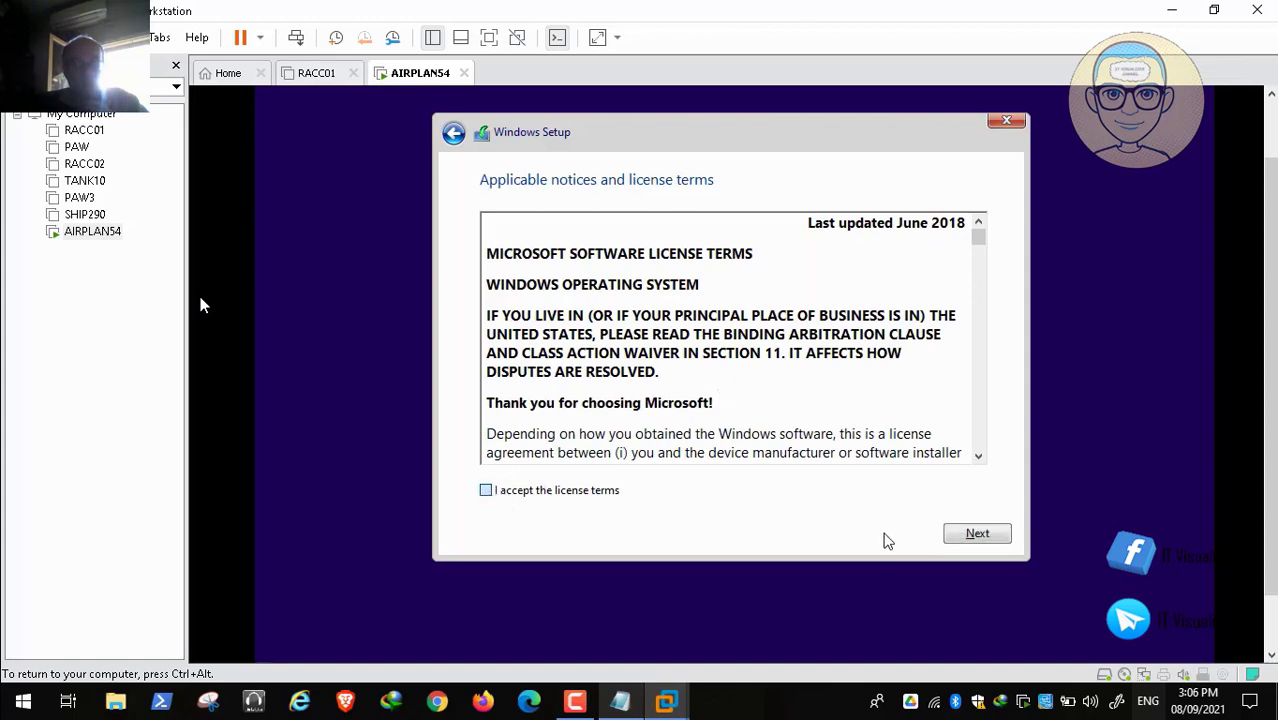
{"action": "left_click", "coordinate": [973, 537]}
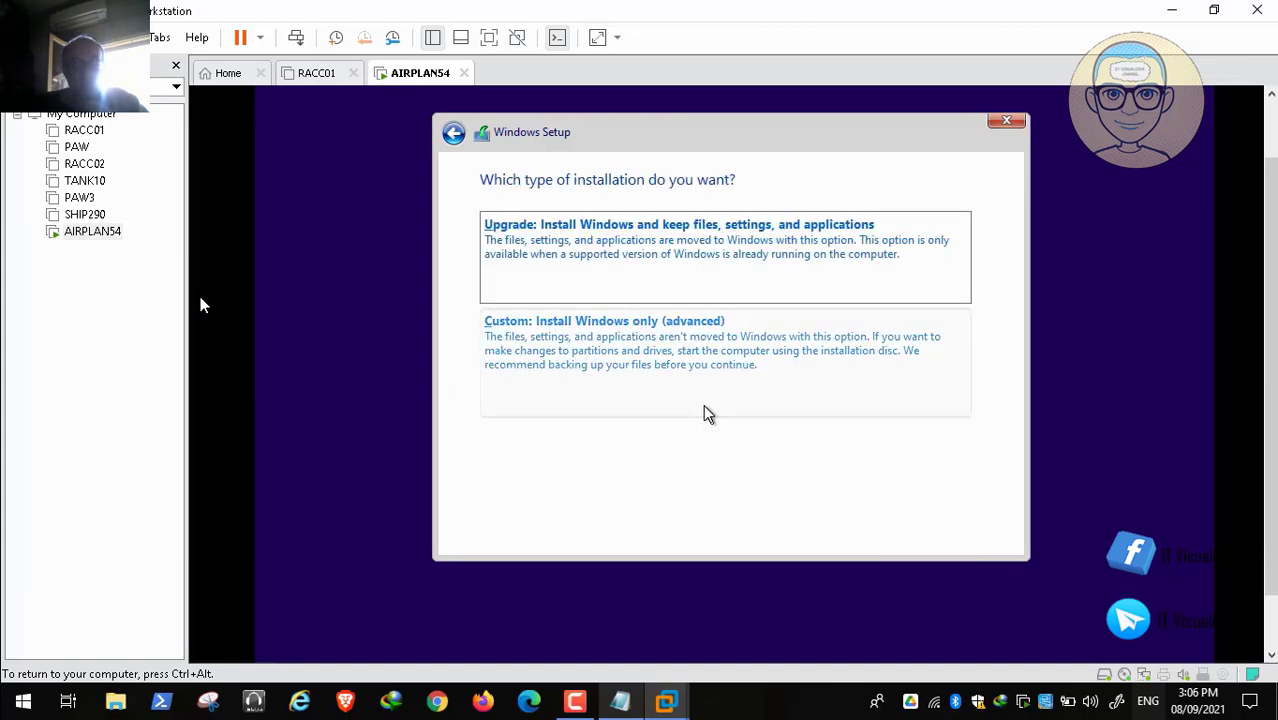
{"action": "left_click", "coordinate": [656, 357]}
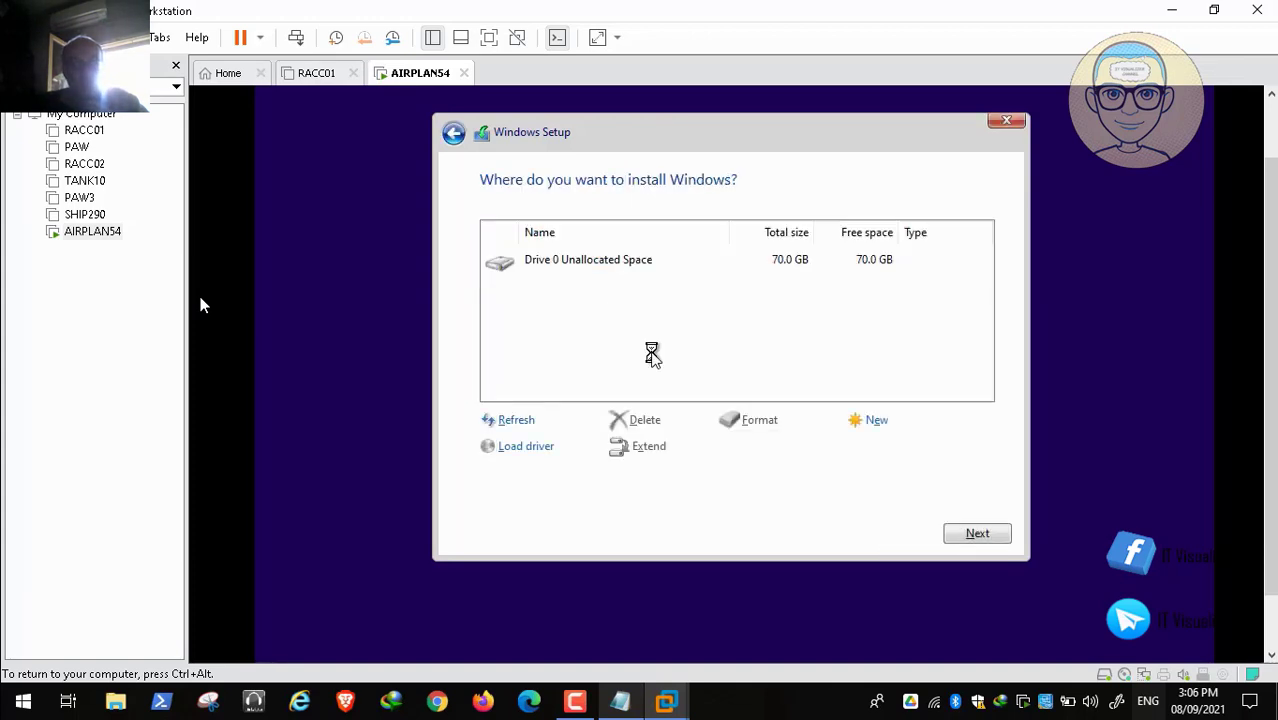
Step: Create a 60000 MB partition on Drive 0, letting Windows add its system partitions
{"action": "left_click", "coordinate": [874, 422]}
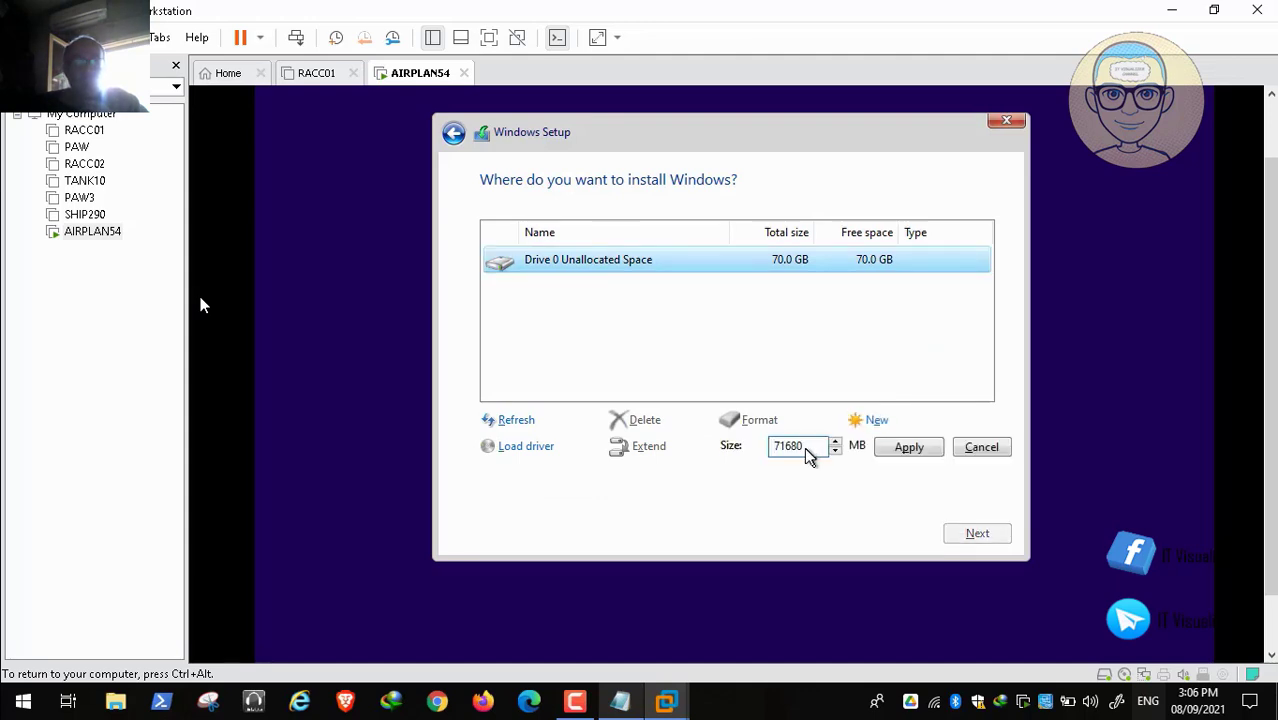
{"action": "key", "text": "BackSpace"}
{"action": "key", "text": "BackSpace"}
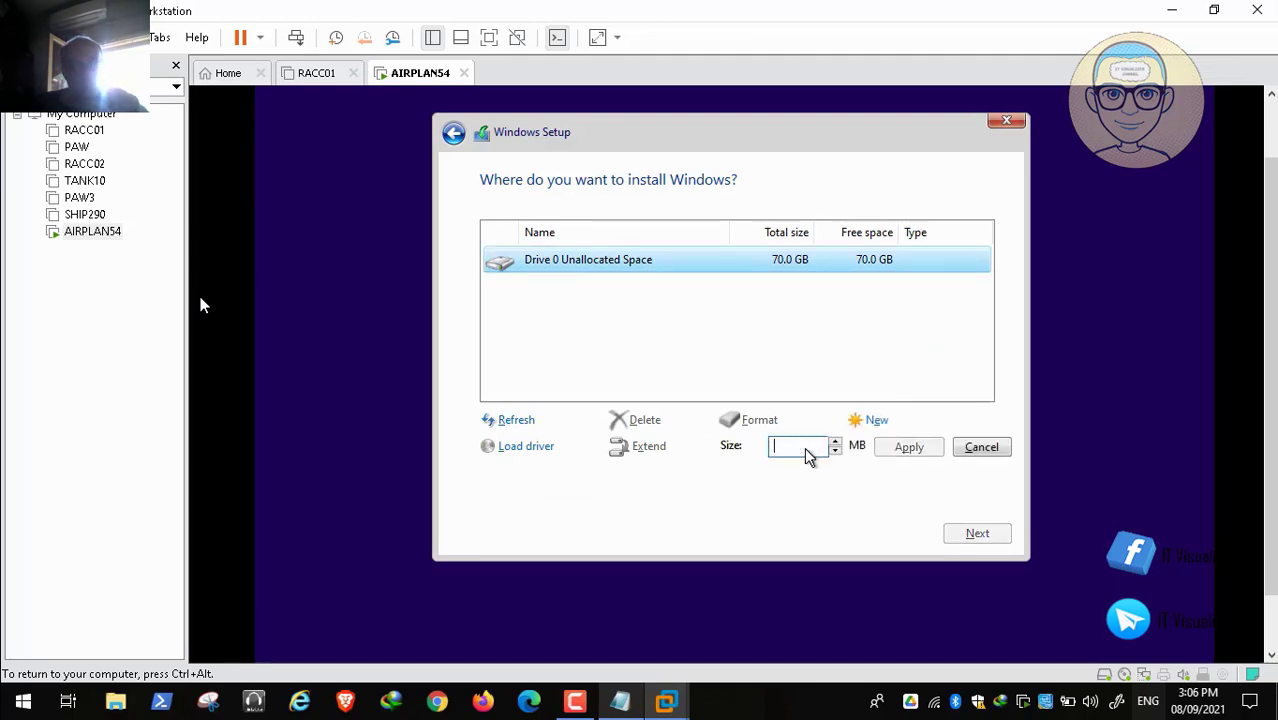
{"action": "type", "text": "60000"}
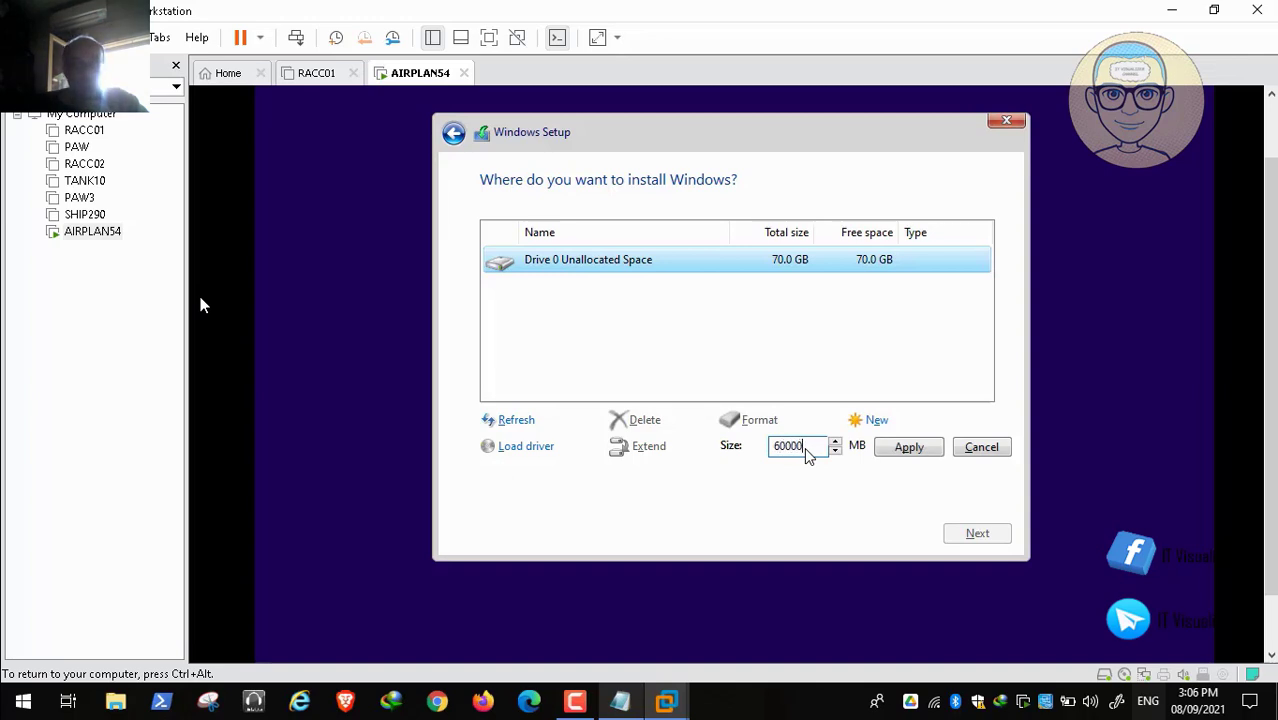
{"action": "left_click", "coordinate": [903, 449]}
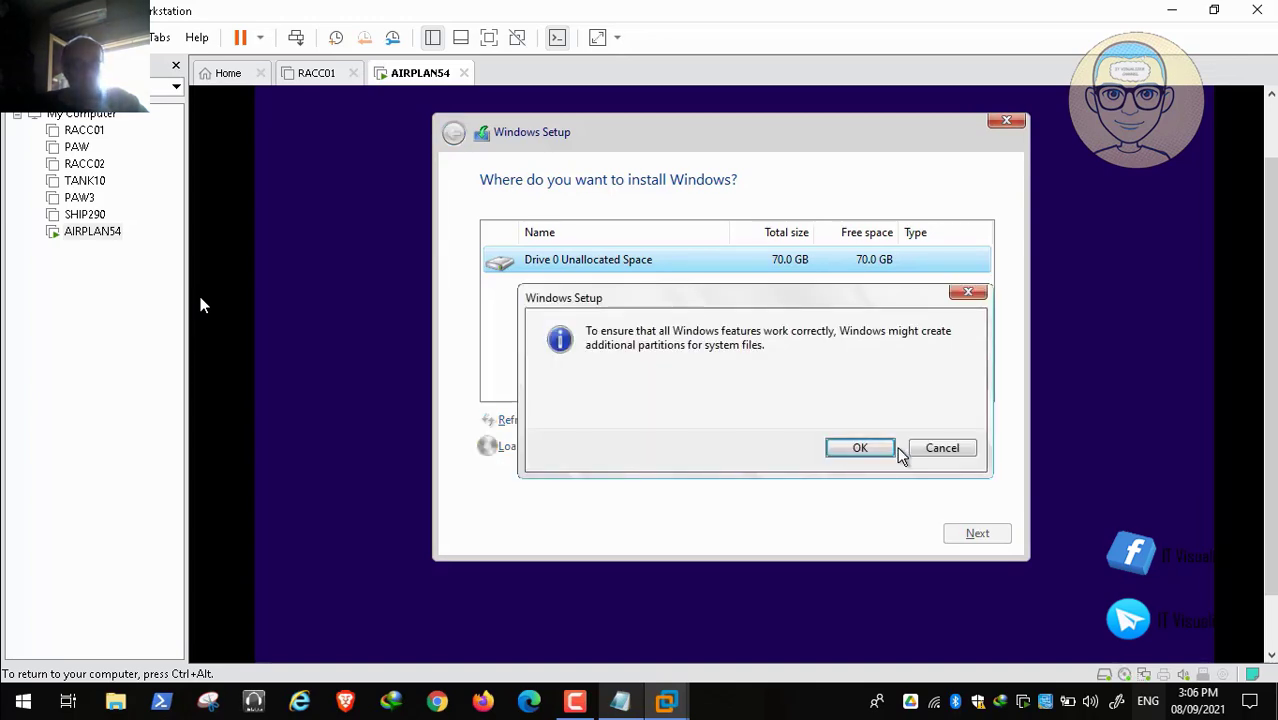
{"action": "left_click", "coordinate": [874, 452]}
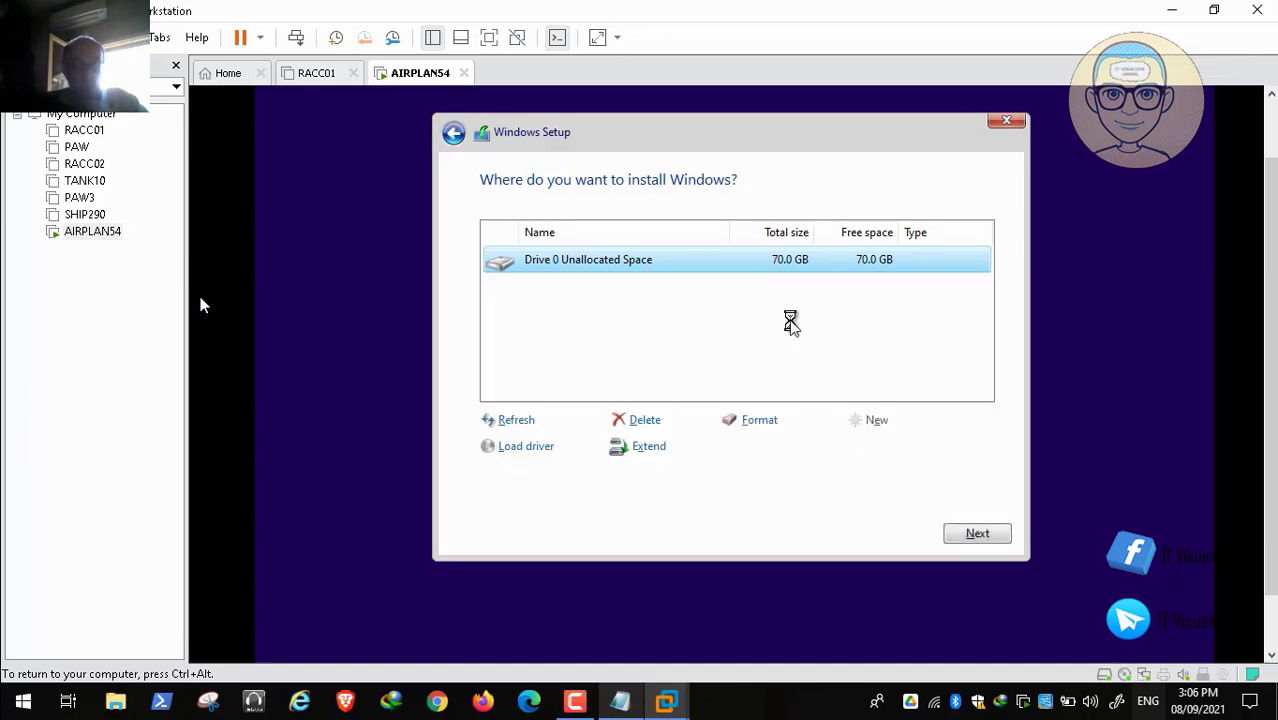
Step: Create and format Partition 4 from the leftover 11.4 GB, then install Windows on Partition 3
{"action": "left_click", "coordinate": [794, 358]}
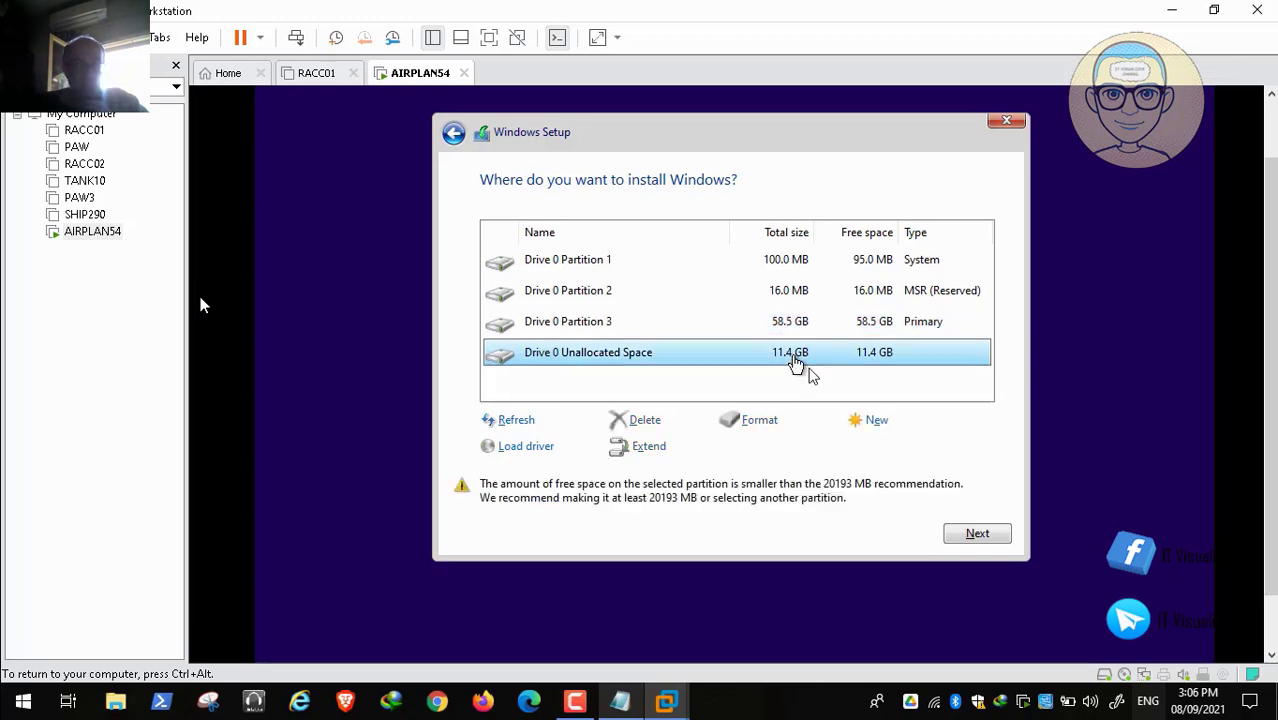
{"action": "left_click", "coordinate": [877, 424]}
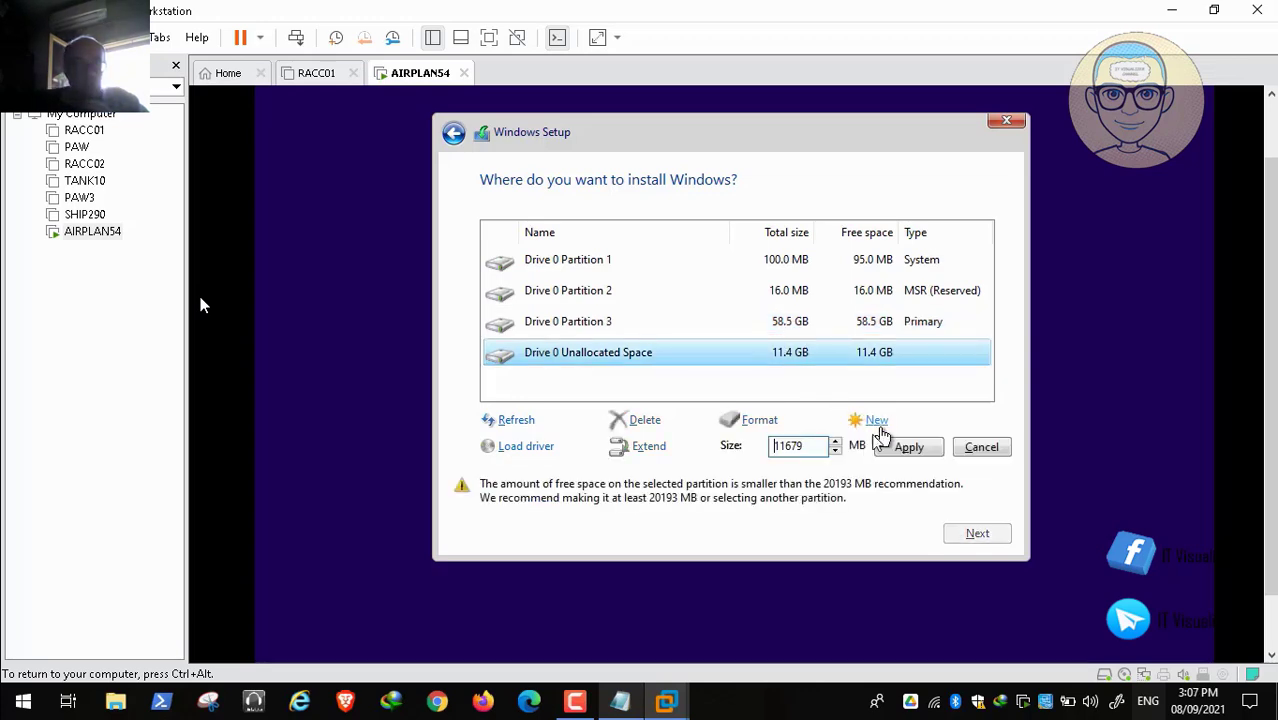
{"action": "left_click", "coordinate": [910, 449]}
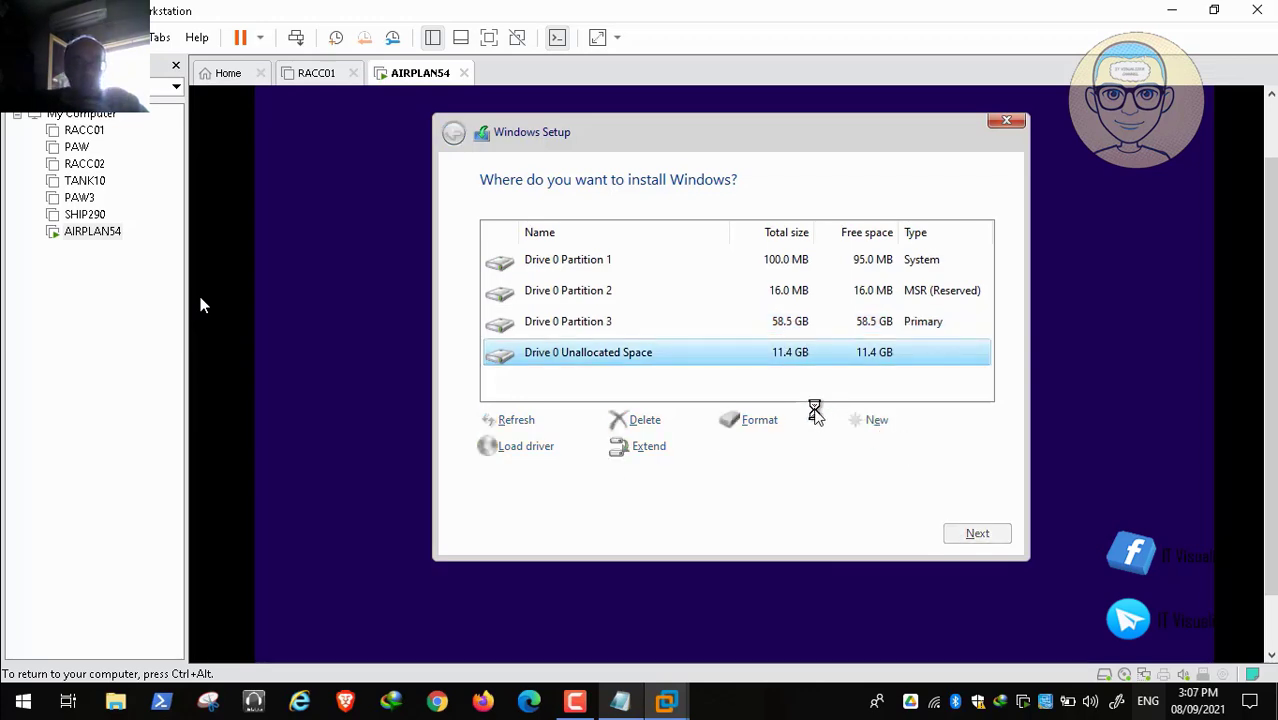
{"action": "left_click", "coordinate": [757, 420]}
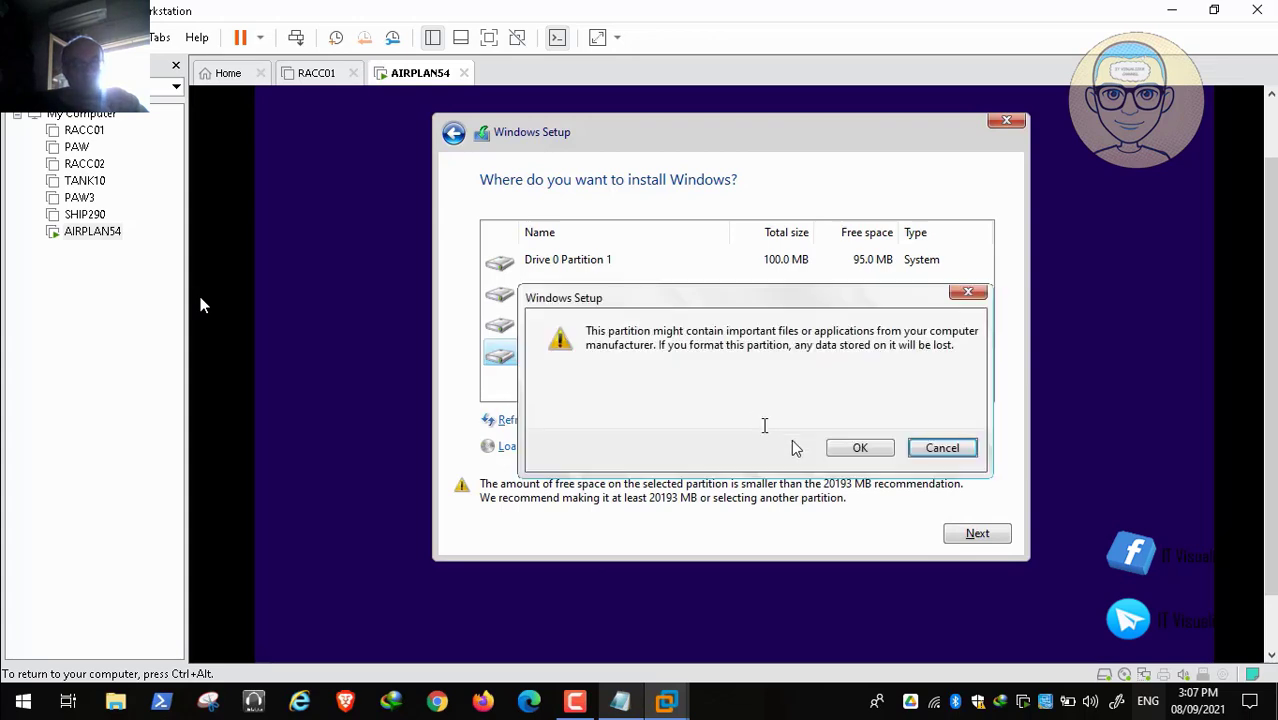
{"action": "left_click", "coordinate": [852, 450]}
{"action": "left_click", "coordinate": [736, 322]}
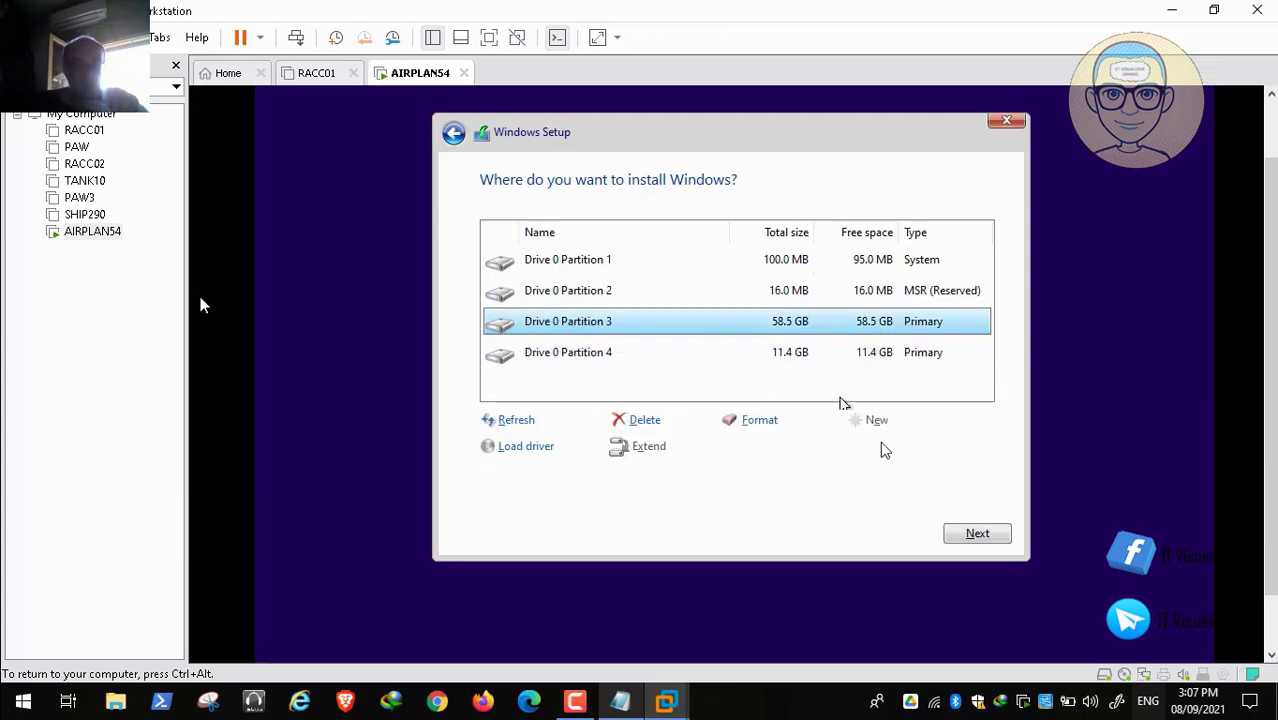
{"action": "left_click", "coordinate": [975, 535]}
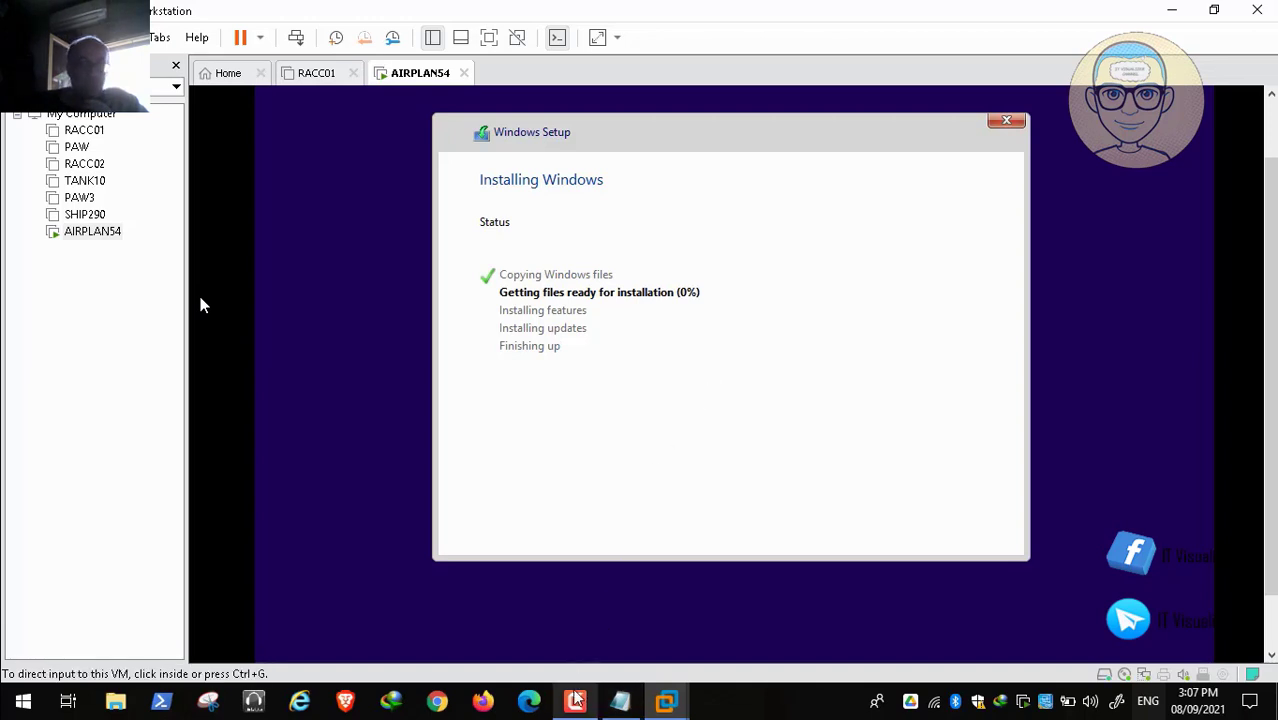
{"action": "left_click", "coordinate": [575, 701]}
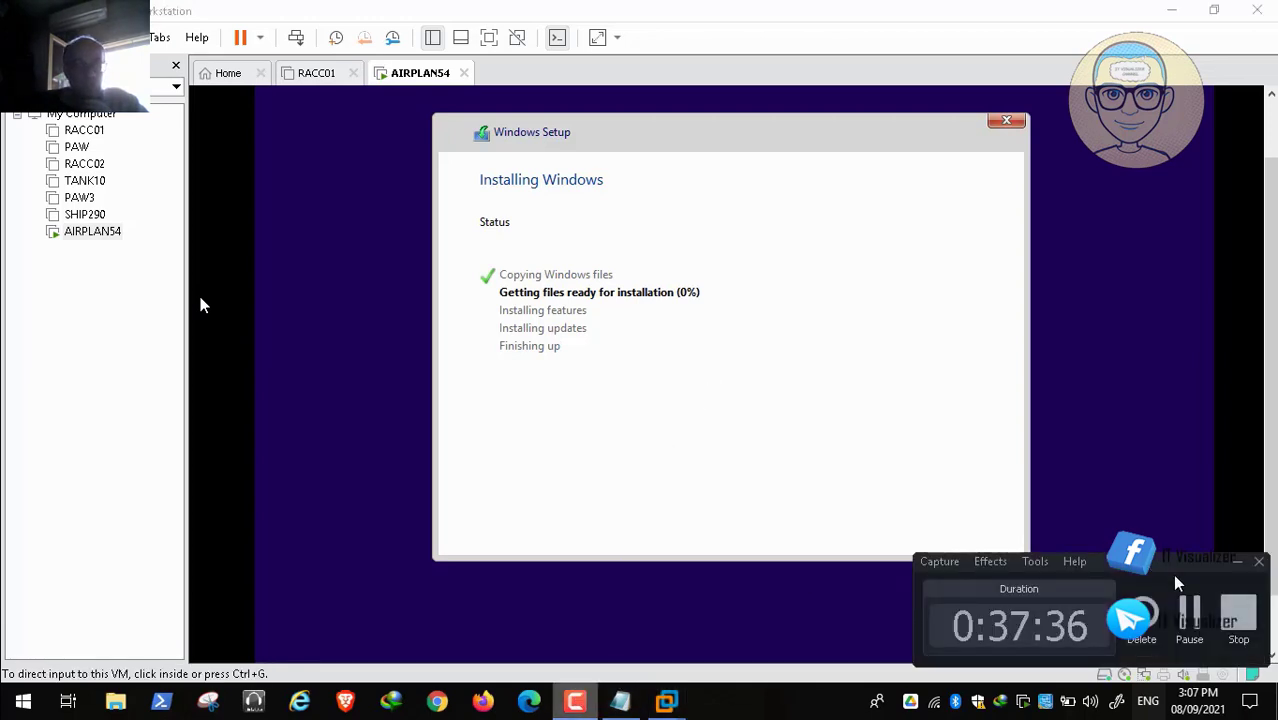
{"action": "left_click", "coordinate": [1189, 615]}
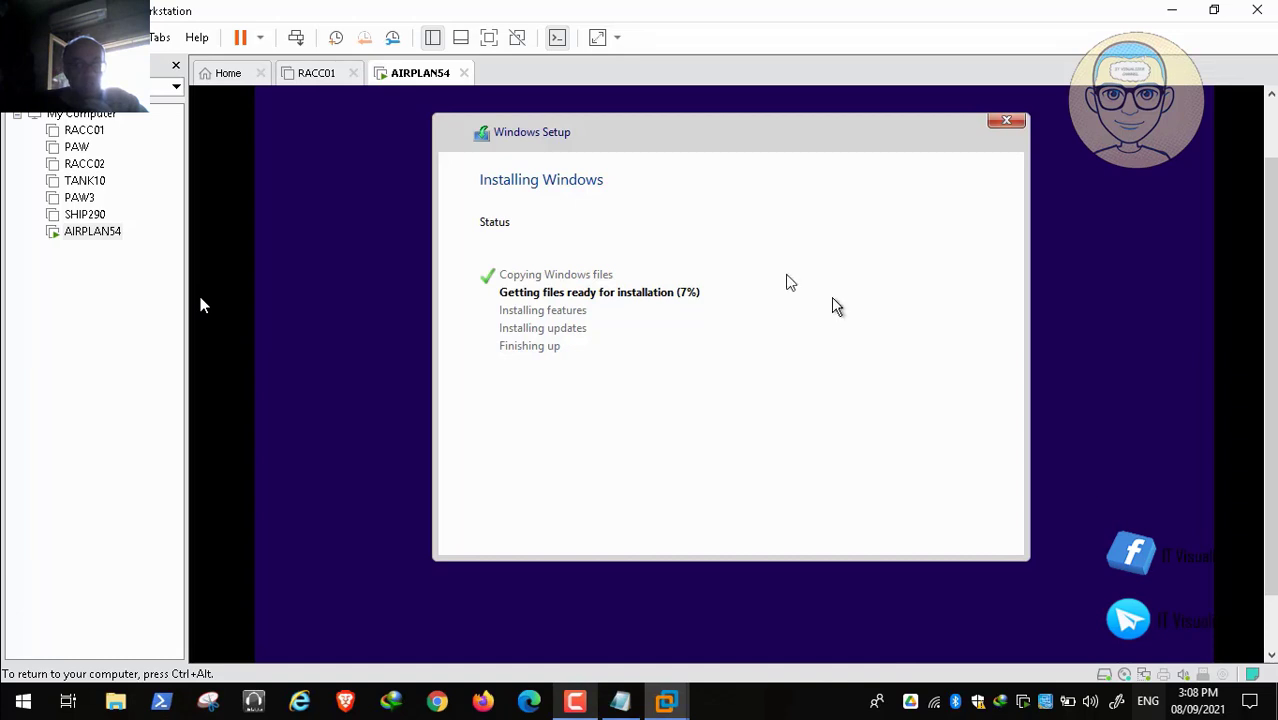
{"action": "left_click", "coordinate": [122, 37]}
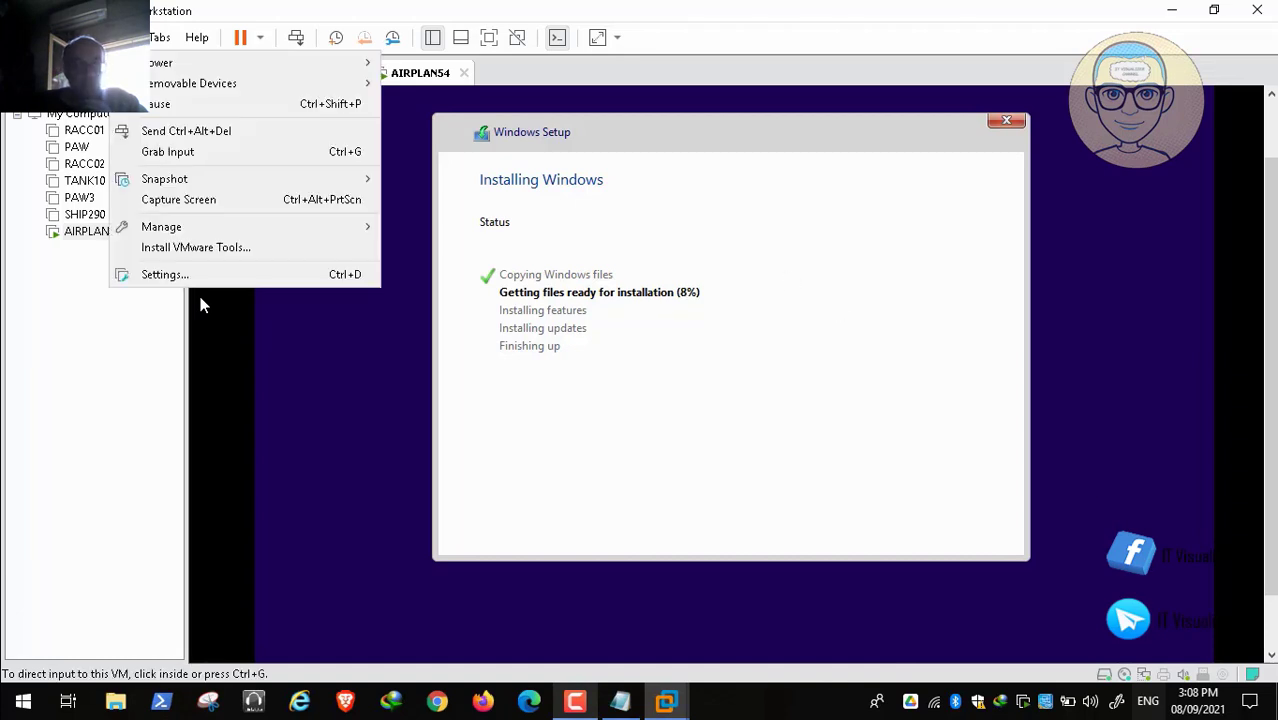
{"action": "left_click", "coordinate": [203, 275]}
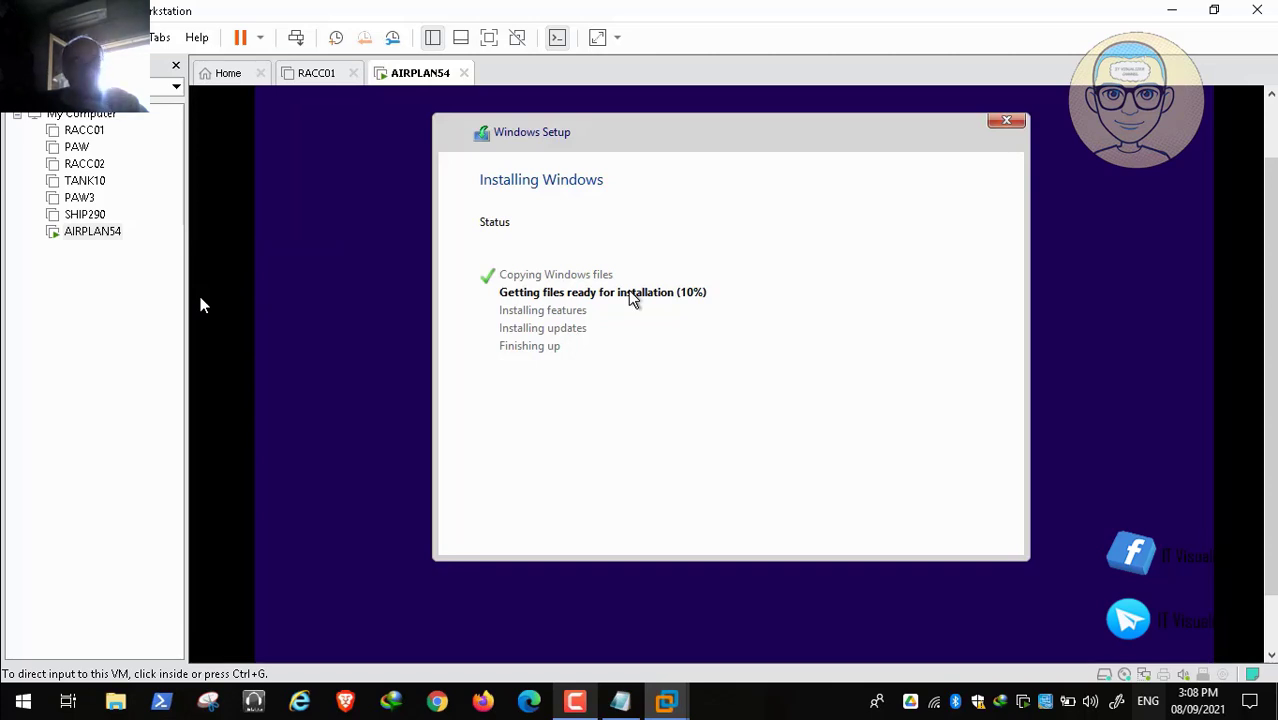
Step: Copy the Network Adapter's MAC address from its Advanced settings, then close the settings without changes
{"action": "left_click", "coordinate": [418, 164]}
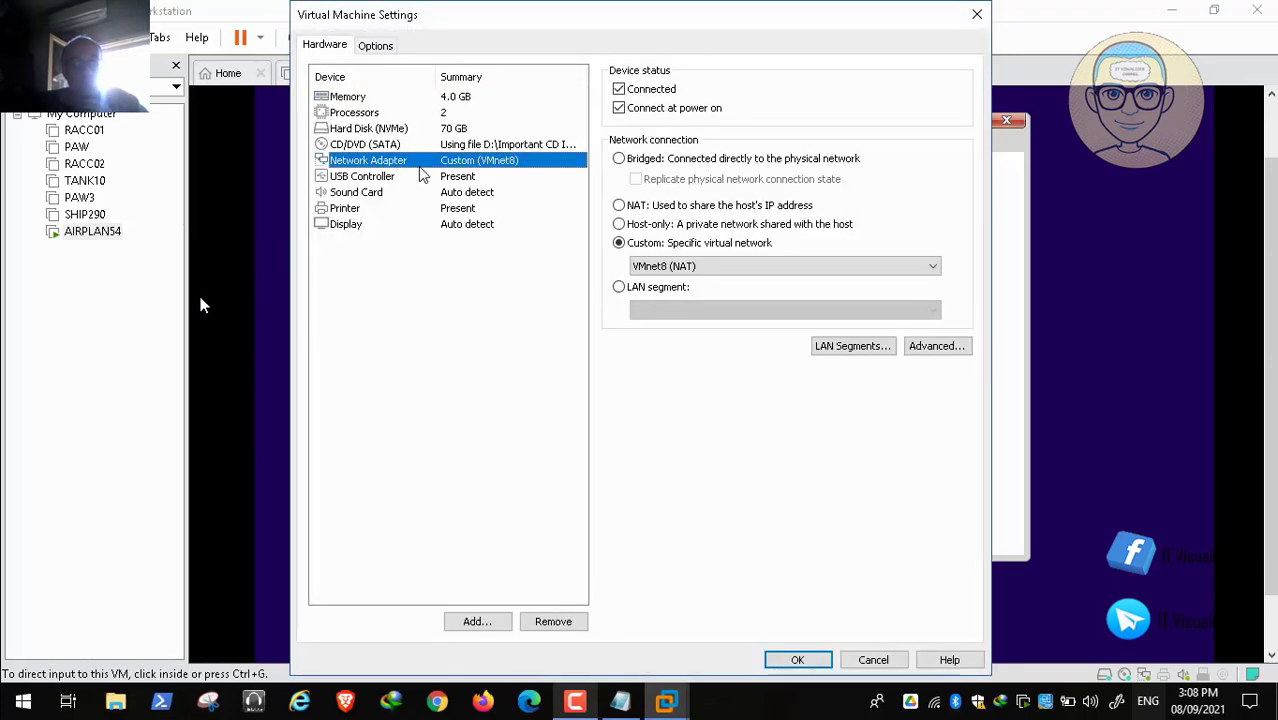
{"action": "left_click", "coordinate": [965, 347]}
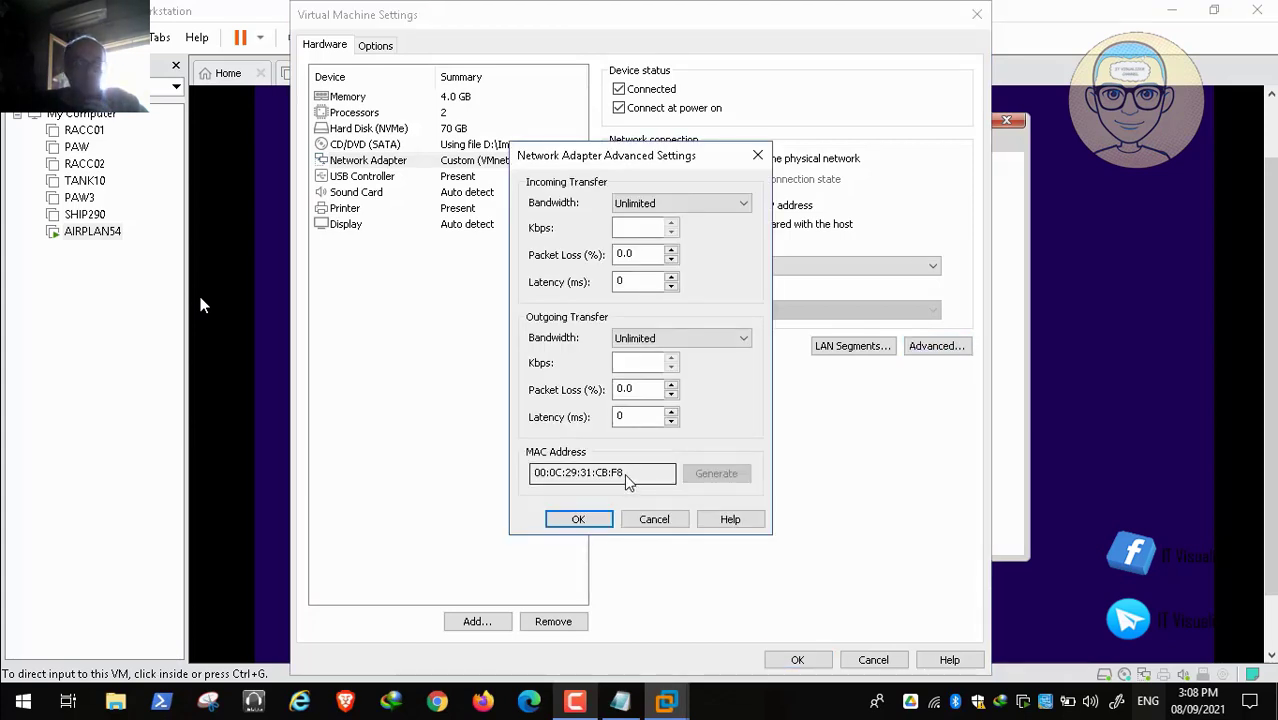
{"action": "left_click_drag", "start_coordinate": [645, 474], "coordinate": [531, 480]}
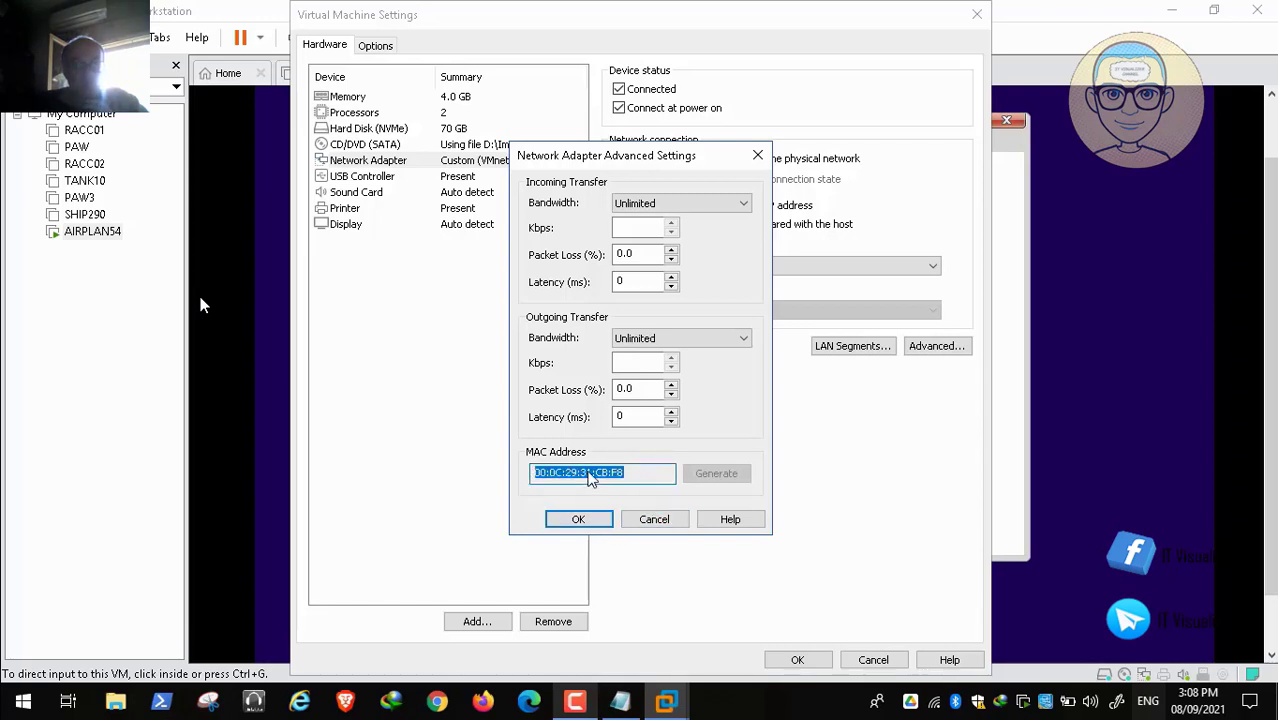
{"action": "right_click", "coordinate": [590, 479]}
{"action": "left_click", "coordinate": [637, 530]}
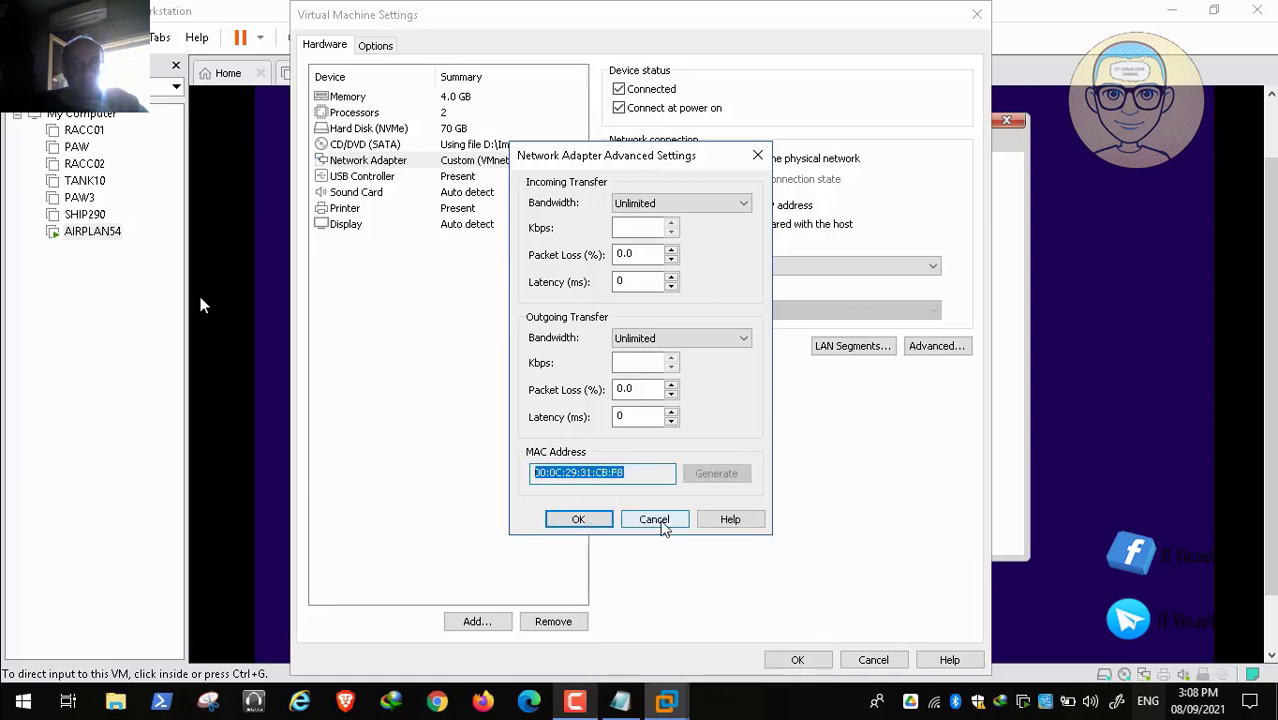
{"action": "left_click", "coordinate": [655, 521]}
{"action": "left_click", "coordinate": [805, 661]}
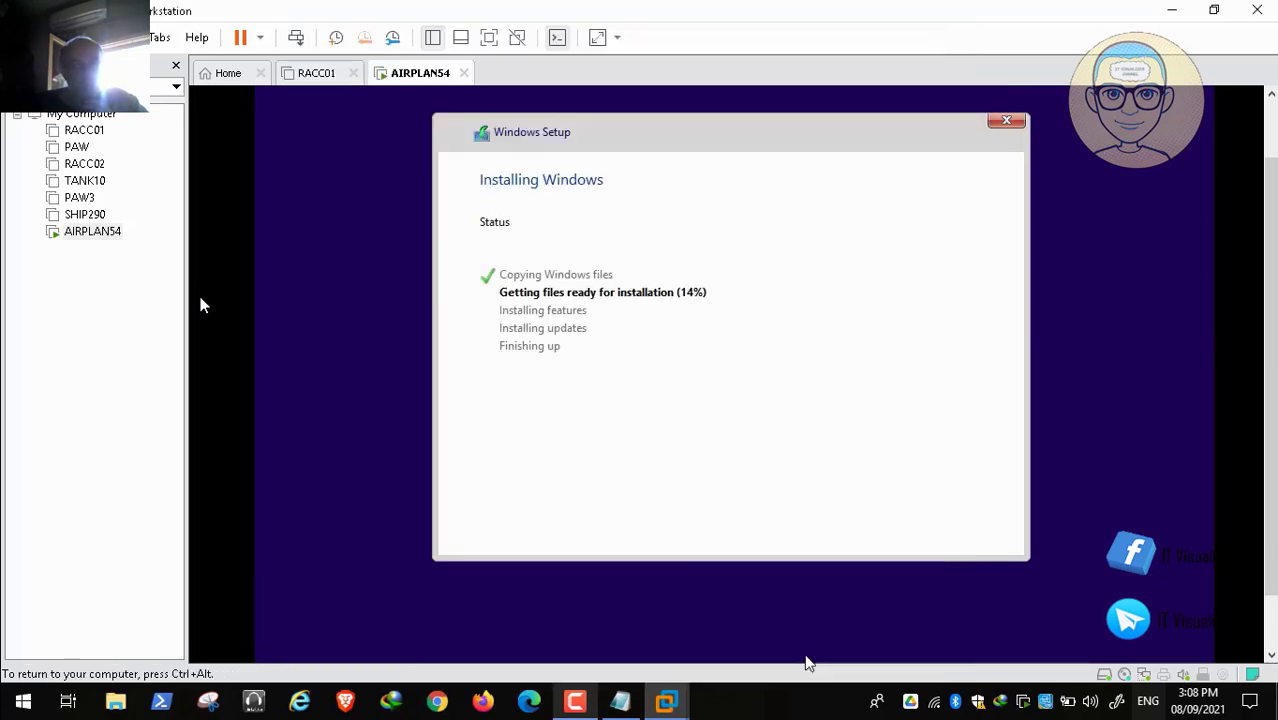
Step: Restore the AIRPLAN54 VM window from its taskbar preview, where setup asks to confirm the region
{"action": "left_click", "coordinate": [575, 703]}
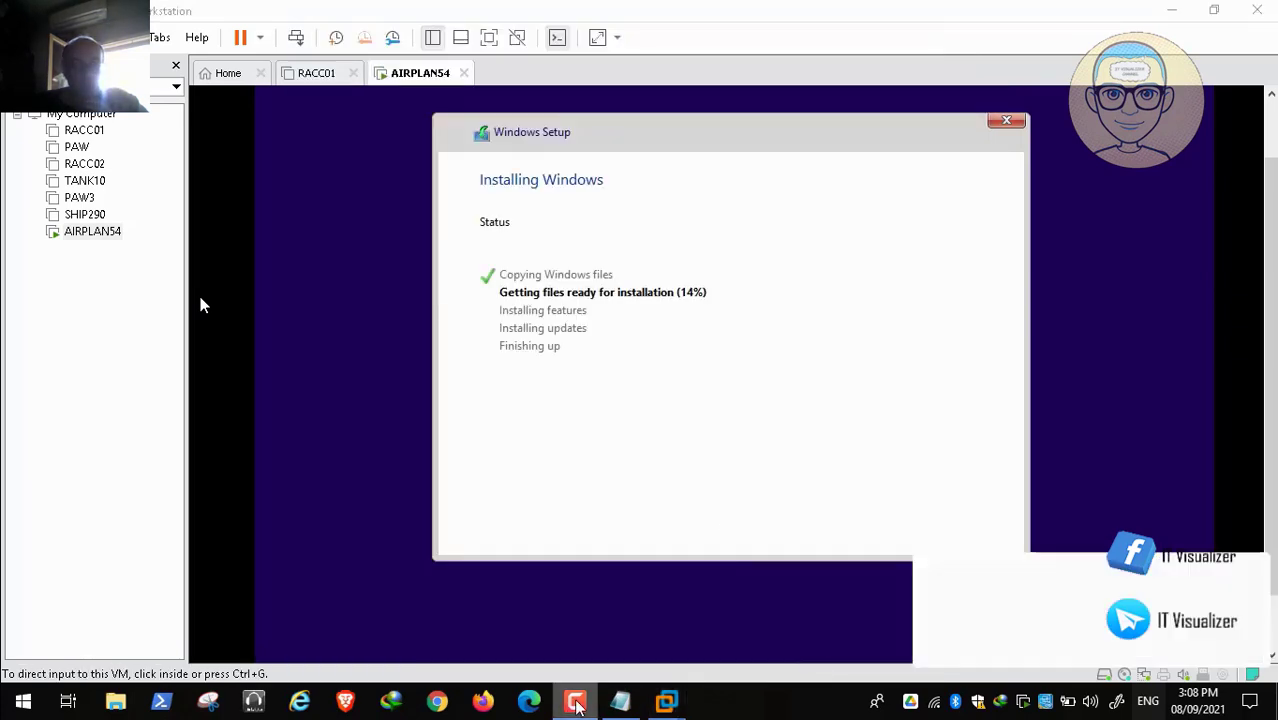
{"action": "left_click", "coordinate": [1190, 612]}
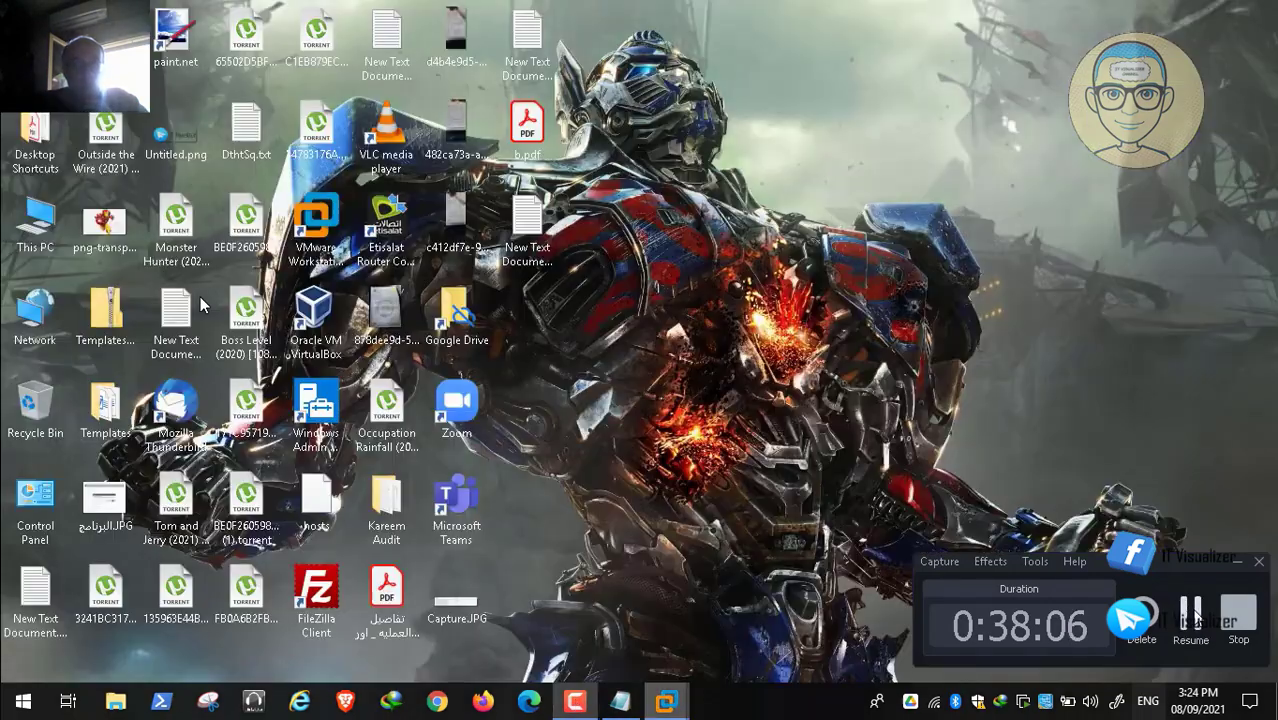
{"action": "mouse_move", "coordinate": [666, 705]}
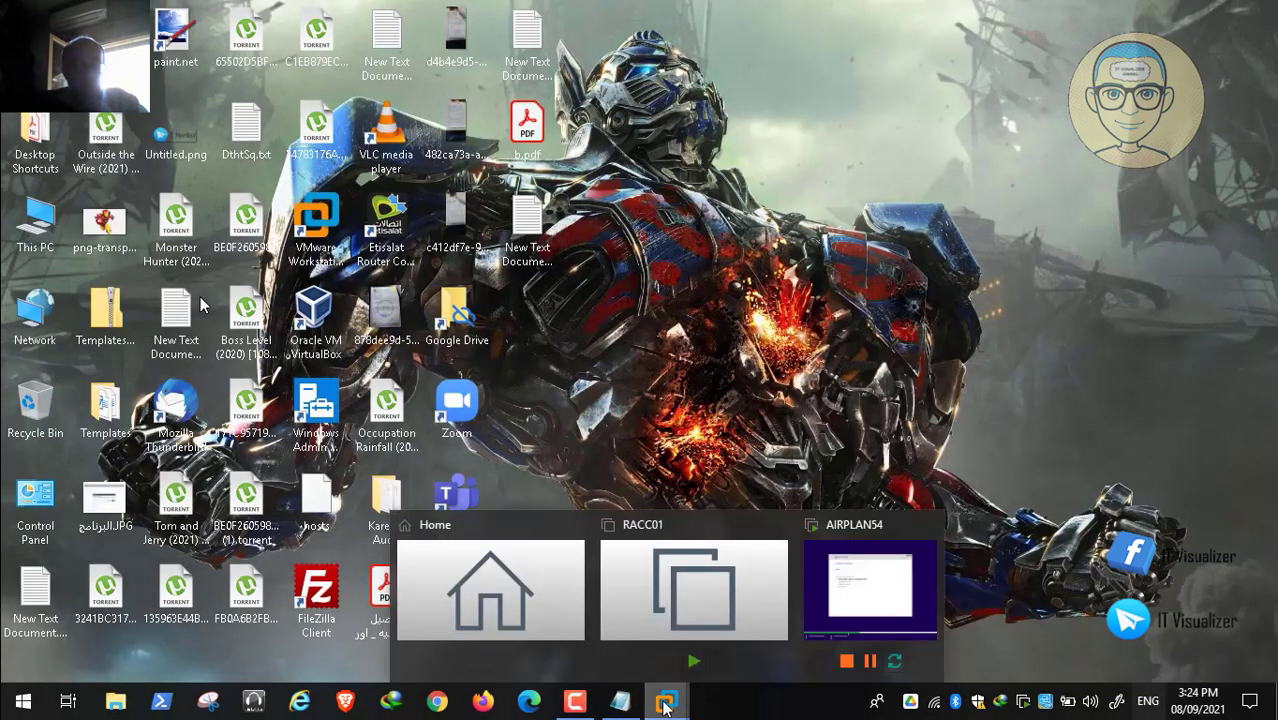
{"action": "left_click", "coordinate": [870, 590]}
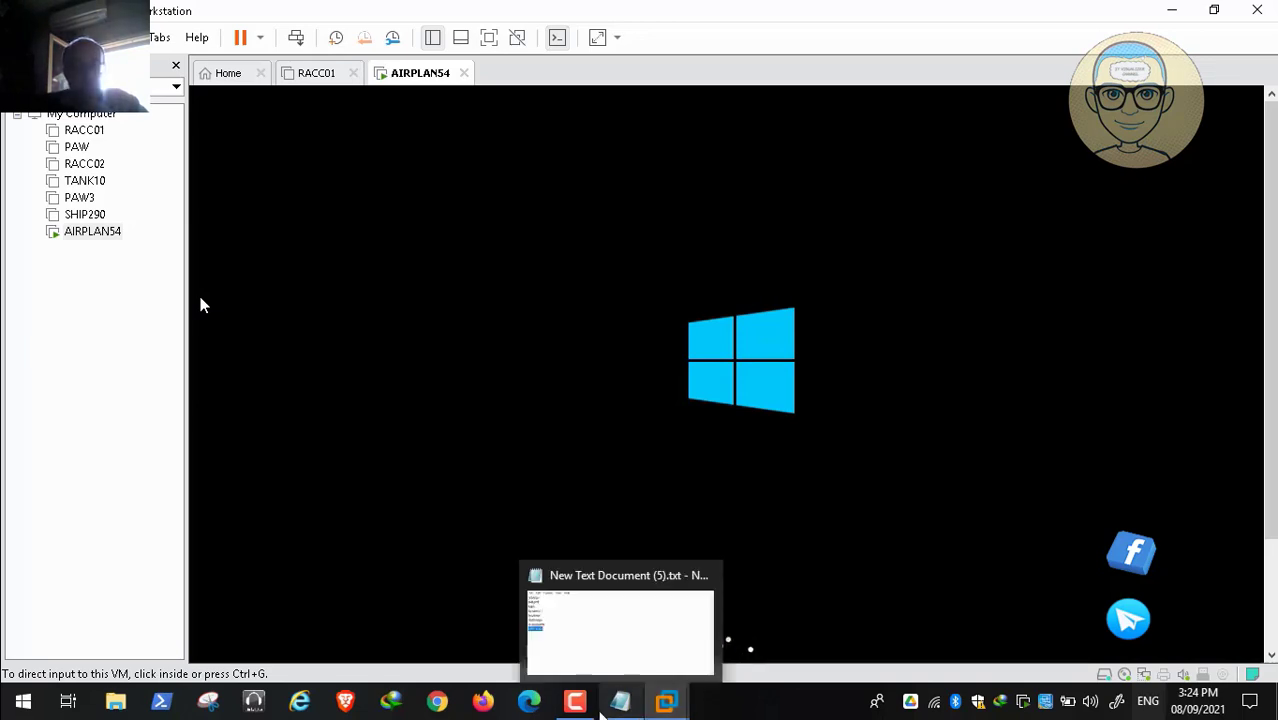
{"action": "left_click", "coordinate": [575, 702]}
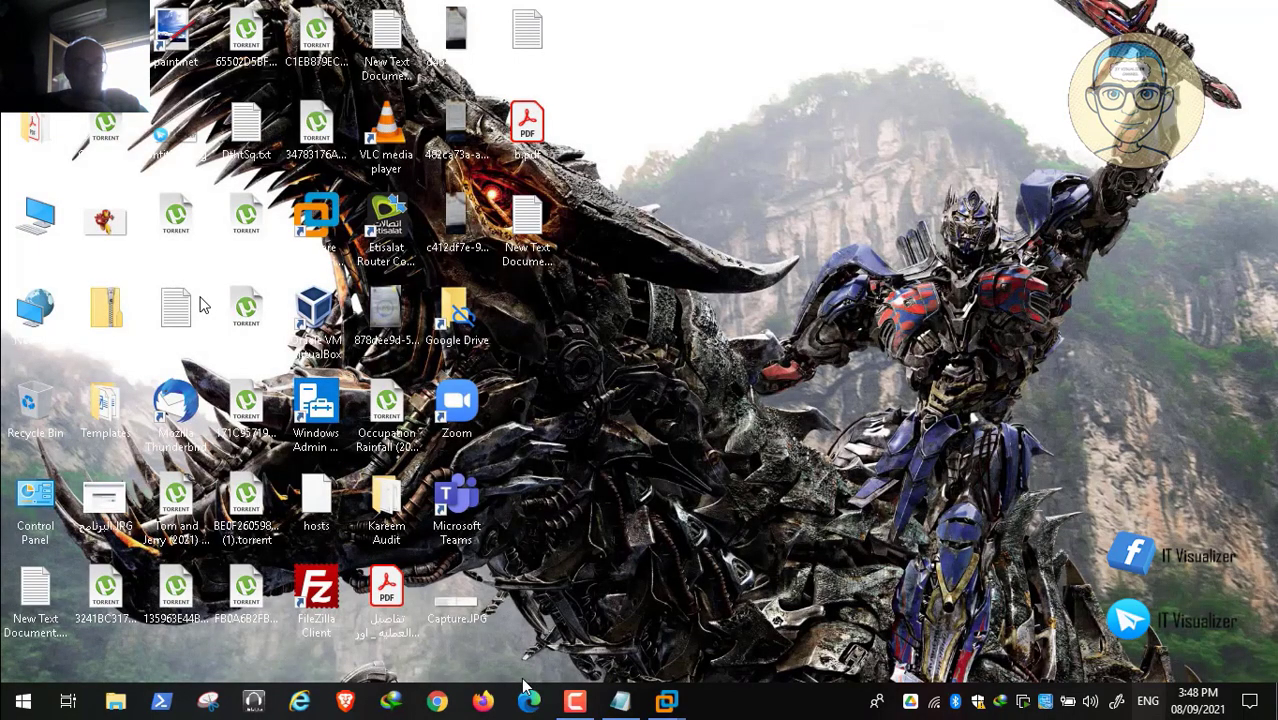
{"action": "mouse_move", "coordinate": [665, 703]}
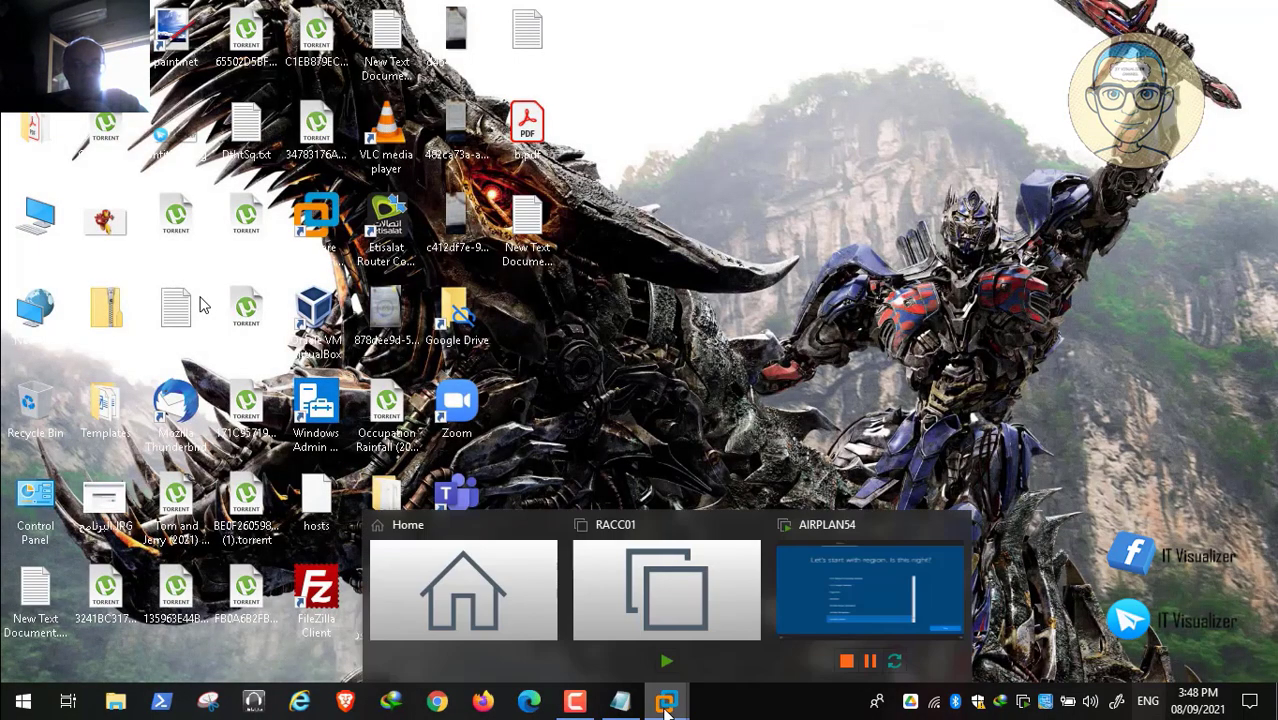
{"action": "left_click", "coordinate": [810, 587]}
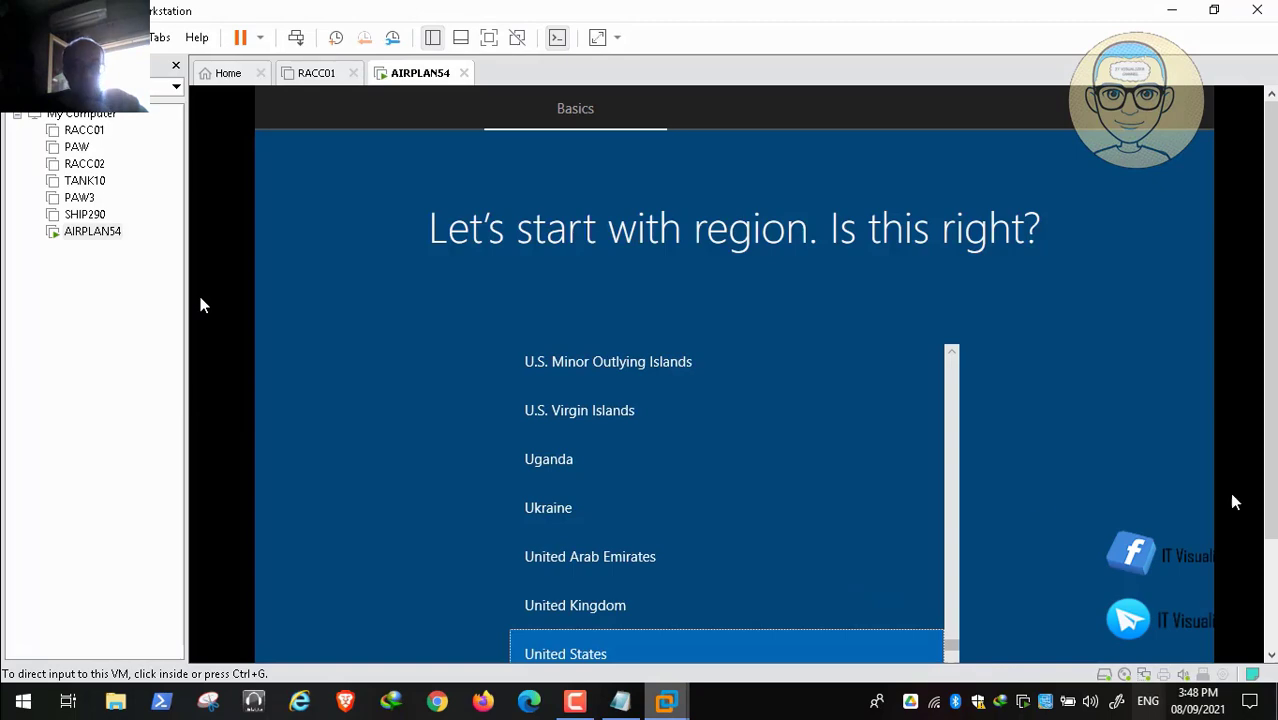
Step: Pause the screen recording and bring the AIRPLAN54 VM window back into focus
{"action": "left_click", "coordinate": [572, 706]}
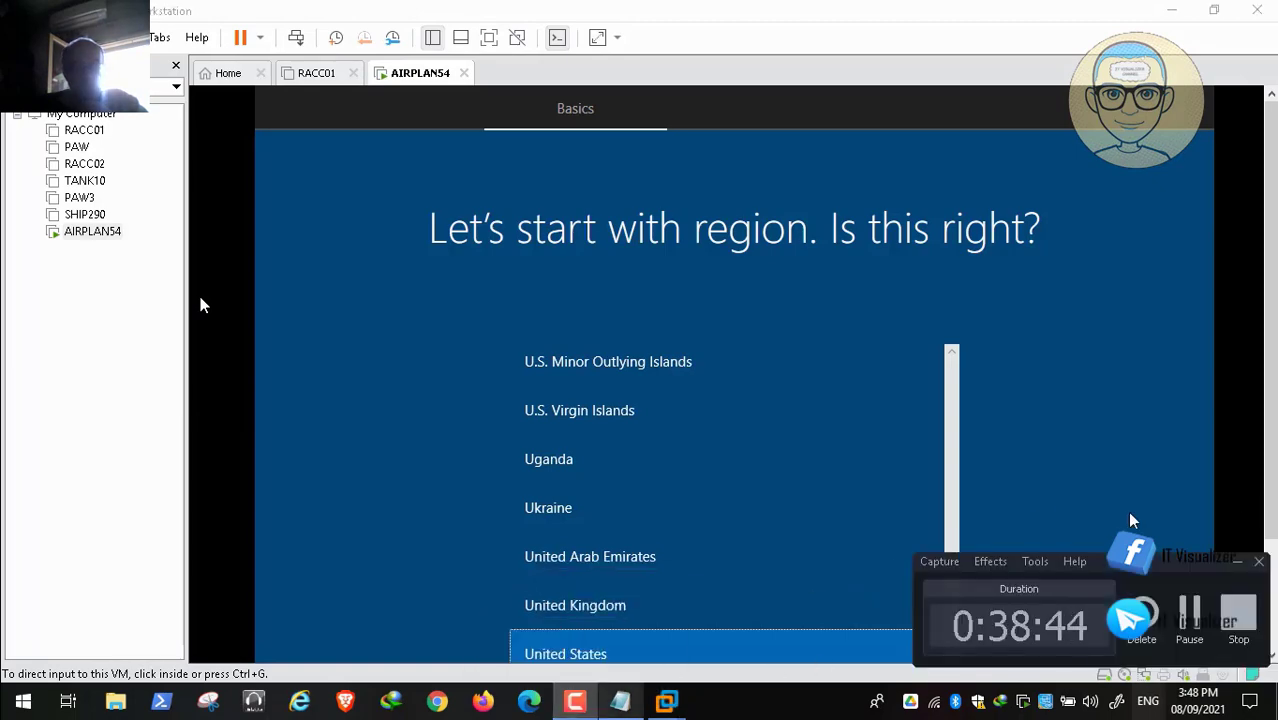
{"action": "left_click", "coordinate": [1190, 612]}
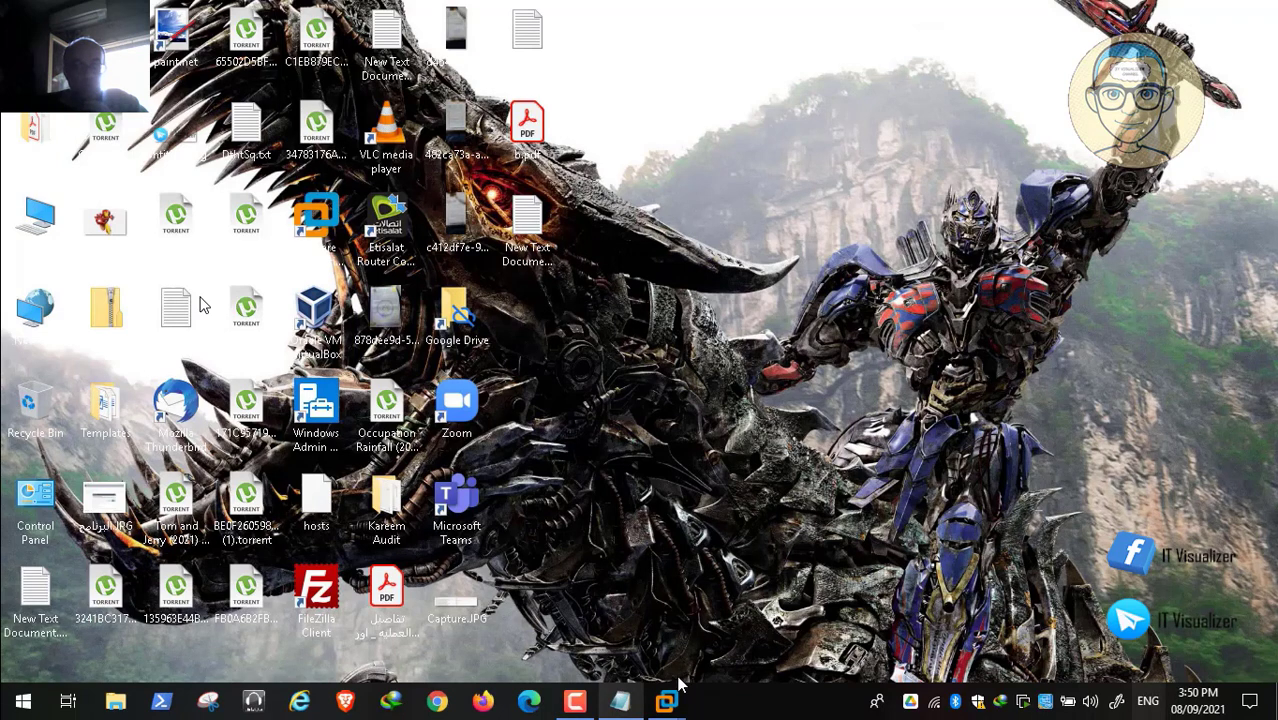
{"action": "mouse_move", "coordinate": [666, 700]}
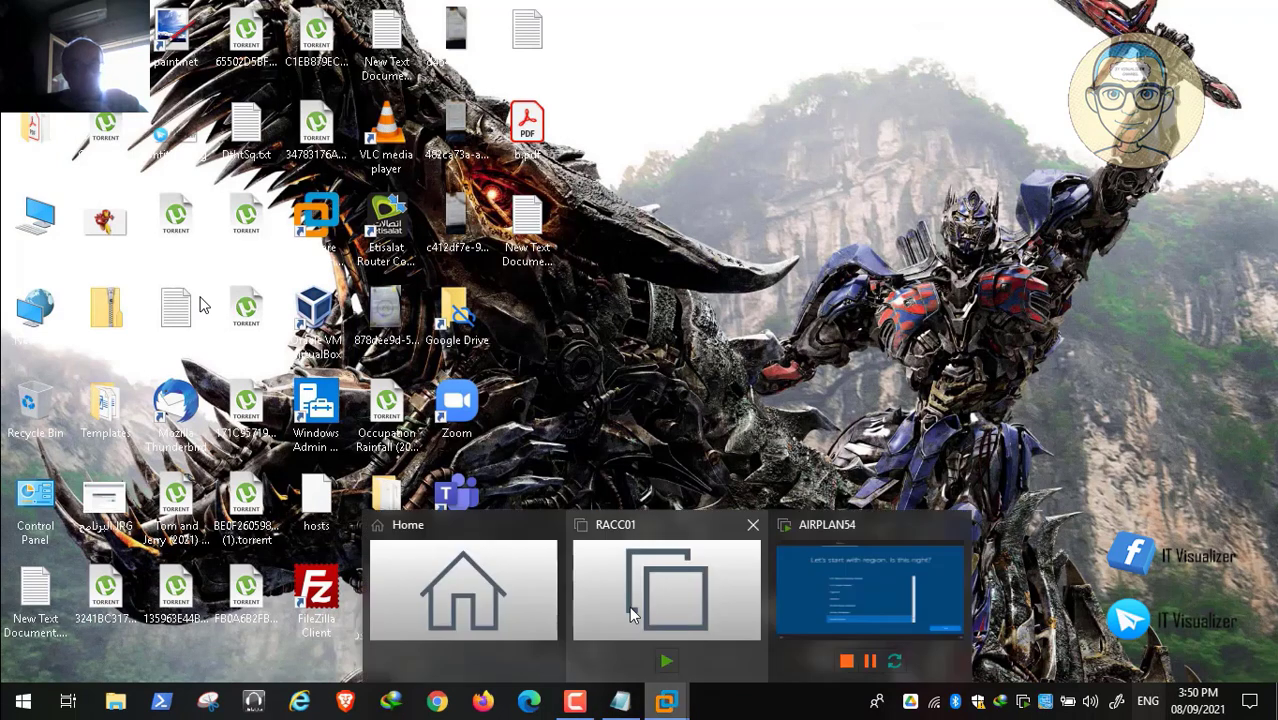
{"action": "left_click", "coordinate": [868, 588]}
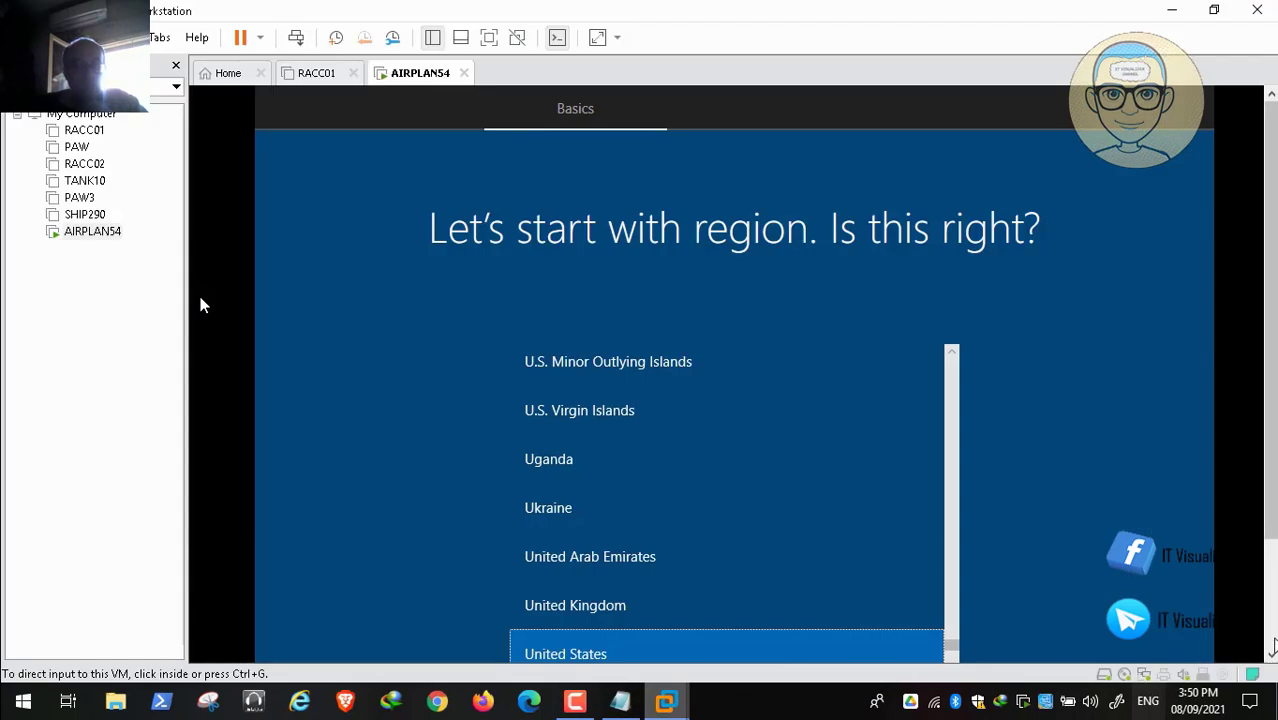
{"action": "left_click", "coordinate": [1122, 584]}
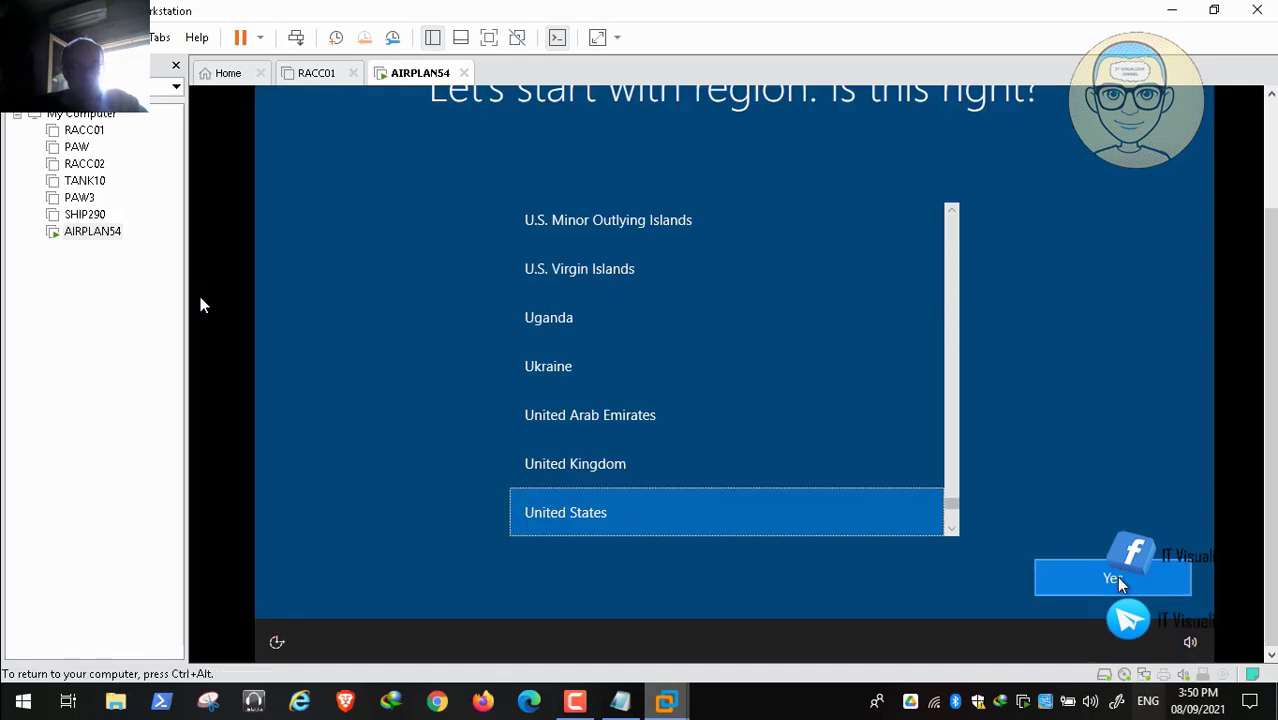
Step: Accept United States as region and US keyboard layout, skipping a second layout
{"action": "left_click", "coordinate": [1107, 588]}
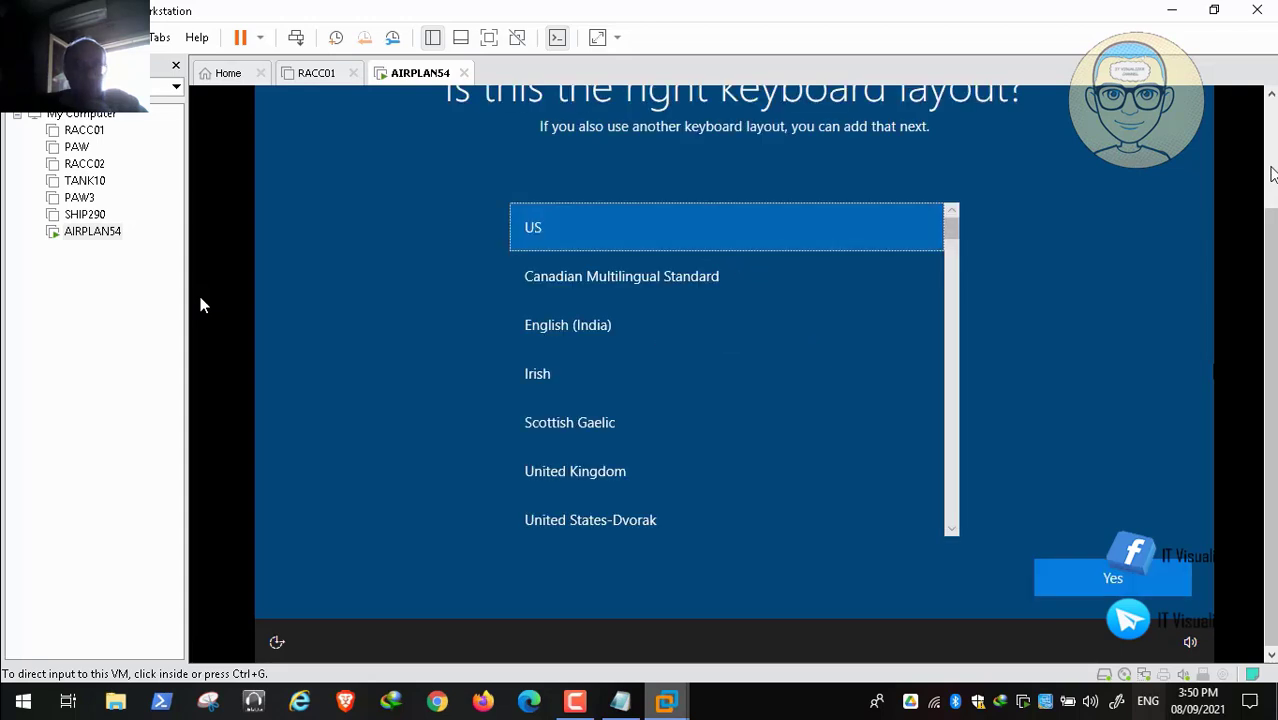
{"action": "left_click", "coordinate": [1108, 580]}
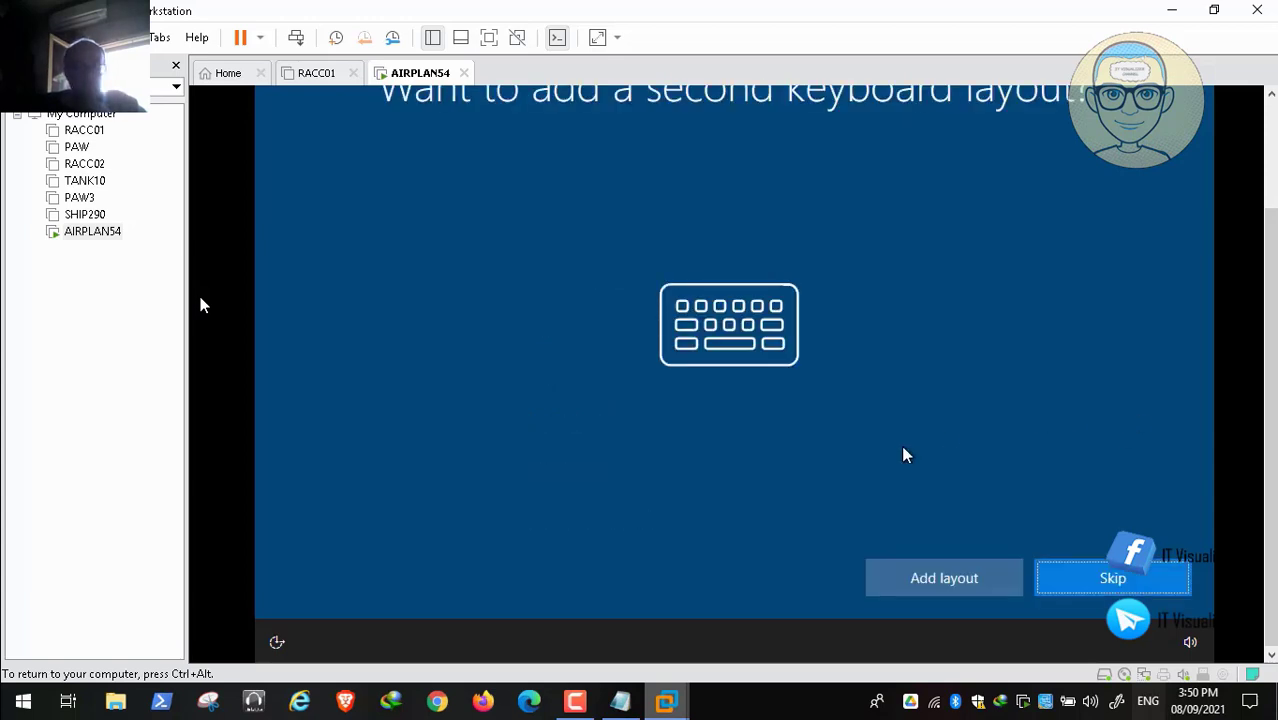
{"action": "left_click", "coordinate": [1110, 580]}
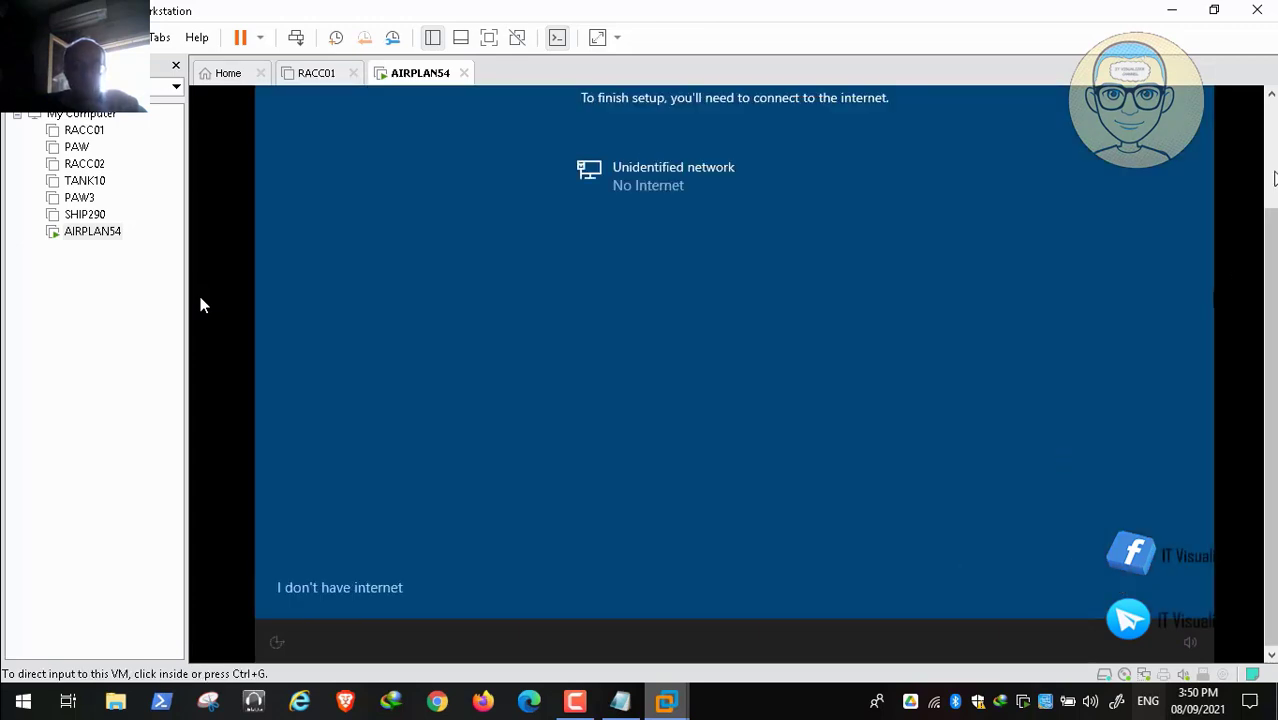
Step: Choose 'I don't have internet', then 'Continue with limited setup' for a local account
{"action": "left_click", "coordinate": [1273, 176]}
{"action": "left_click", "coordinate": [1271, 620]}
{"action": "left_click", "coordinate": [980, 594]}
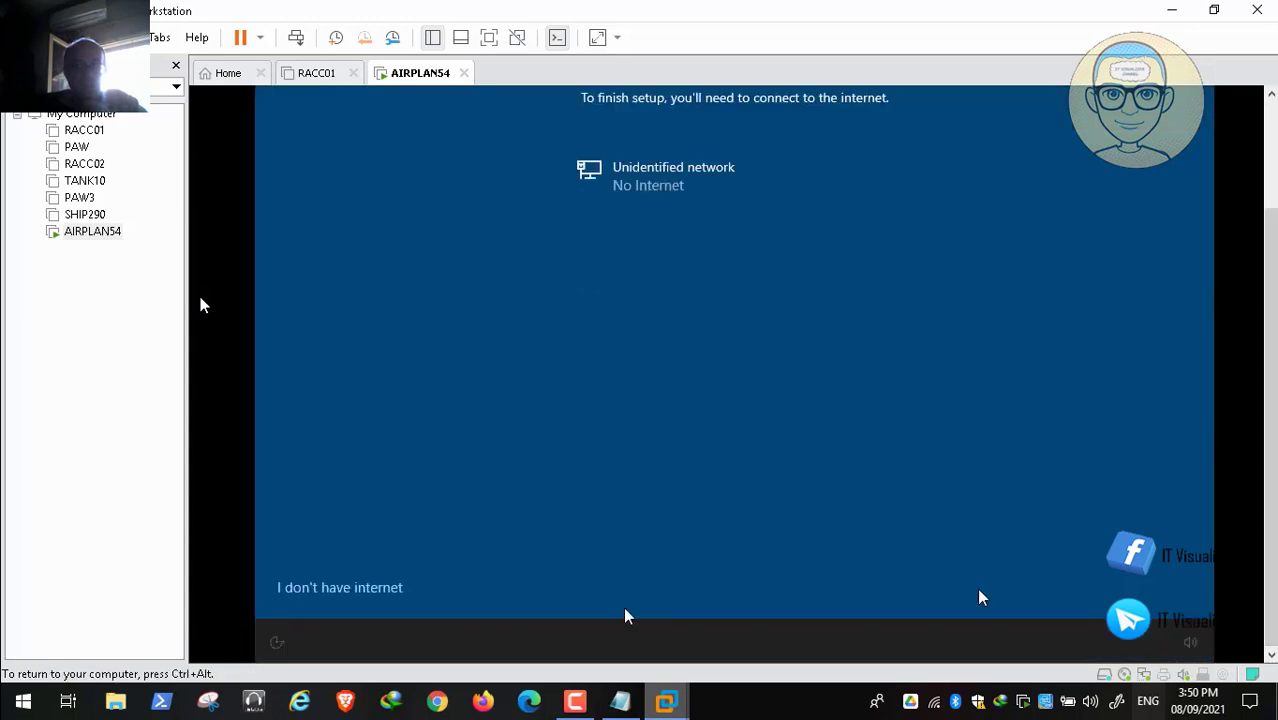
{"action": "left_click", "coordinate": [328, 594]}
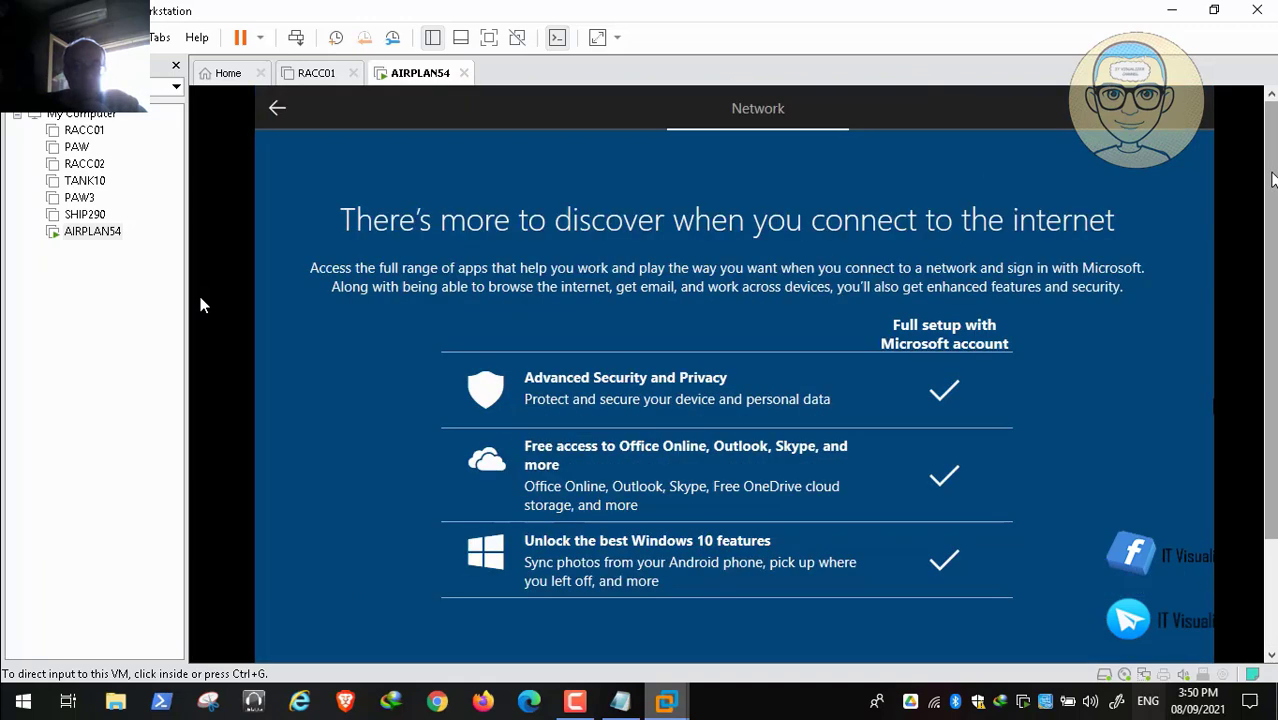
{"action": "left_click", "coordinate": [1271, 622]}
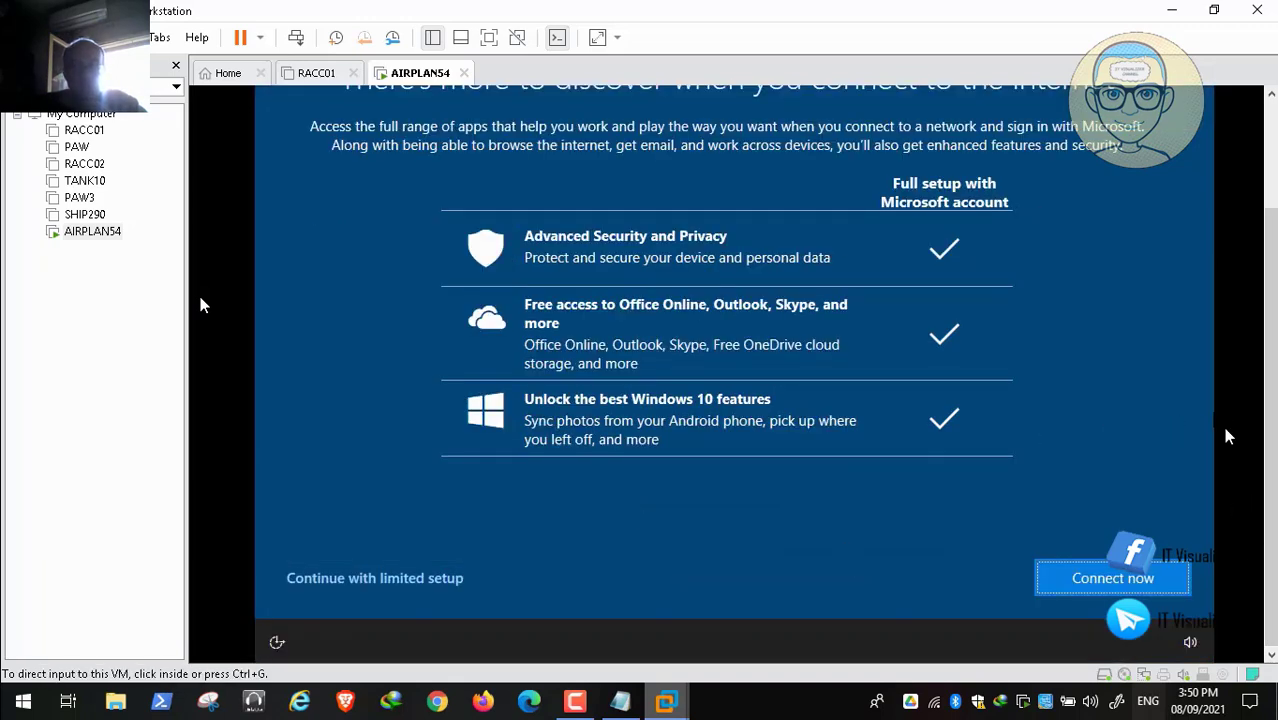
{"action": "left_click", "coordinate": [367, 580]}
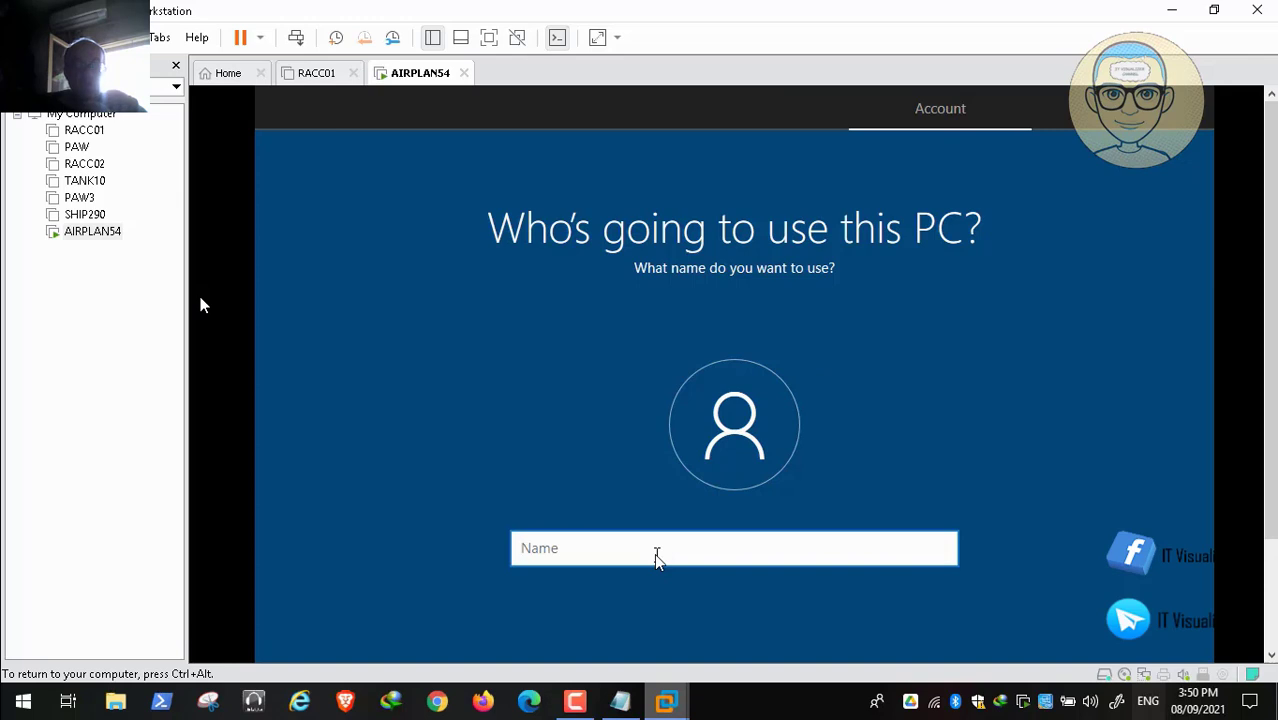
Step: Enter the local account's user name, then set the account password and confirm it
{"action": "type", "text": "krao"}
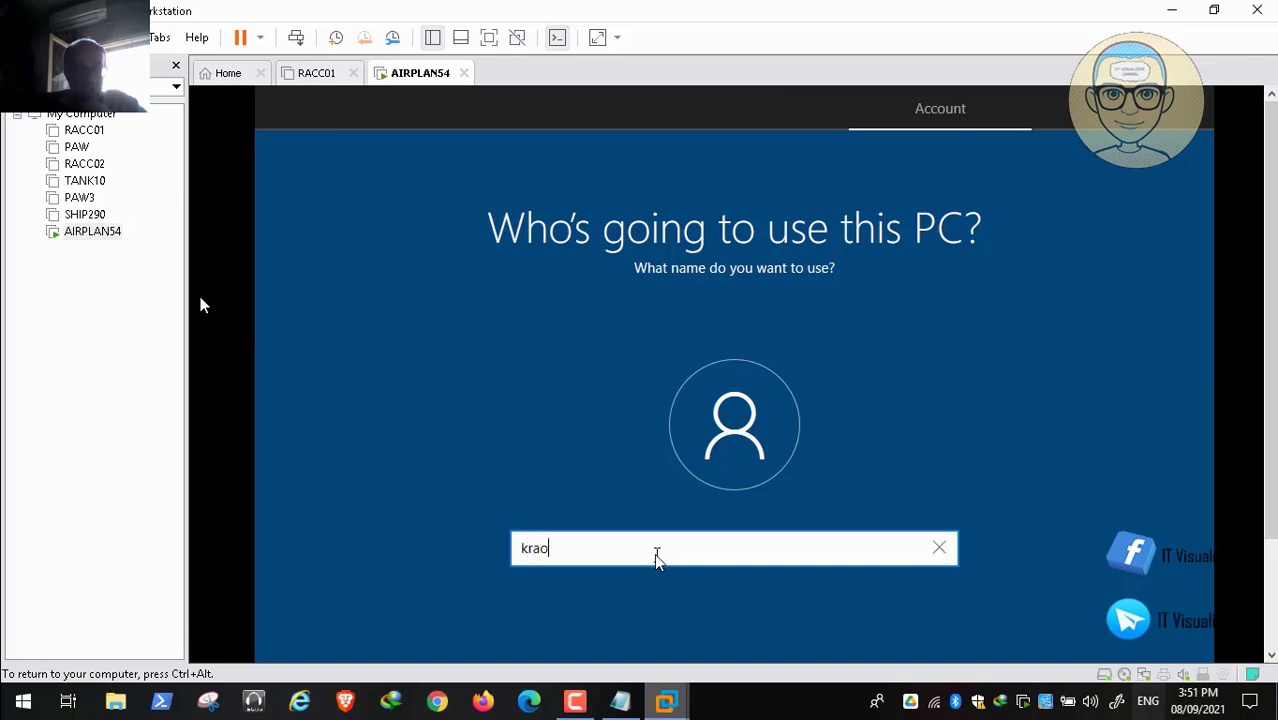
{"action": "type", "text": "uf"}
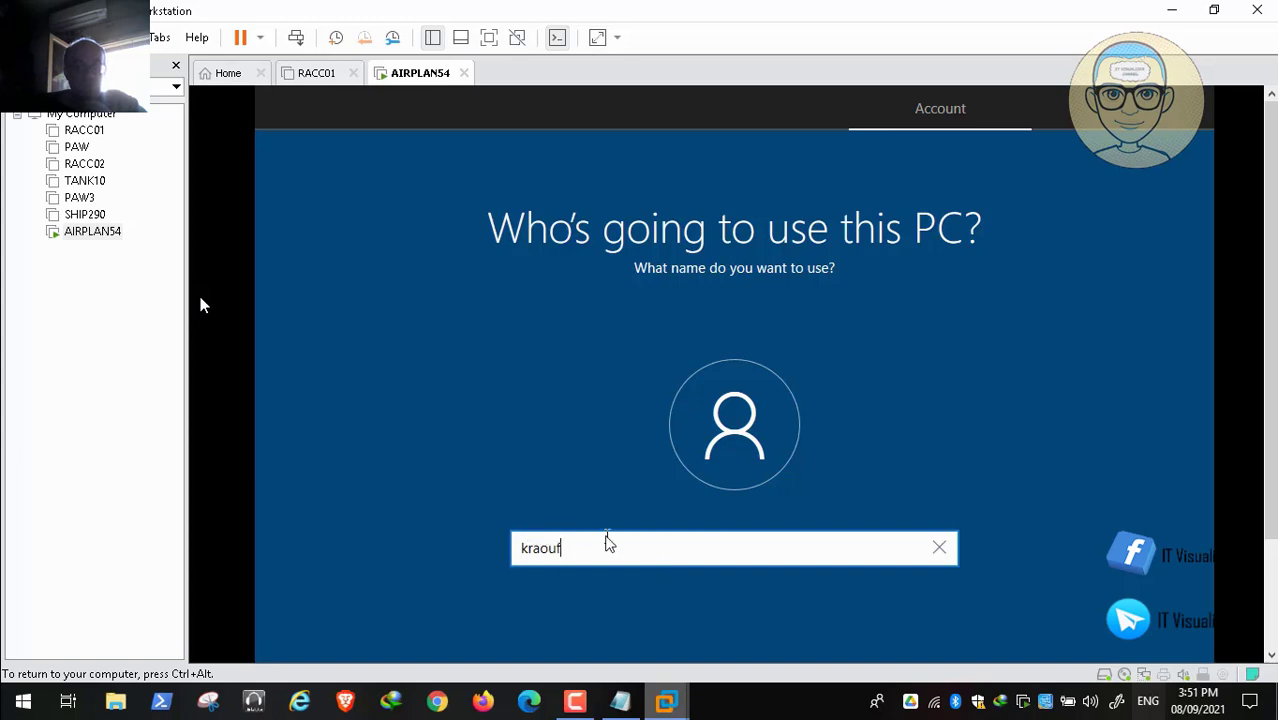
{"action": "type", "text": "2"}
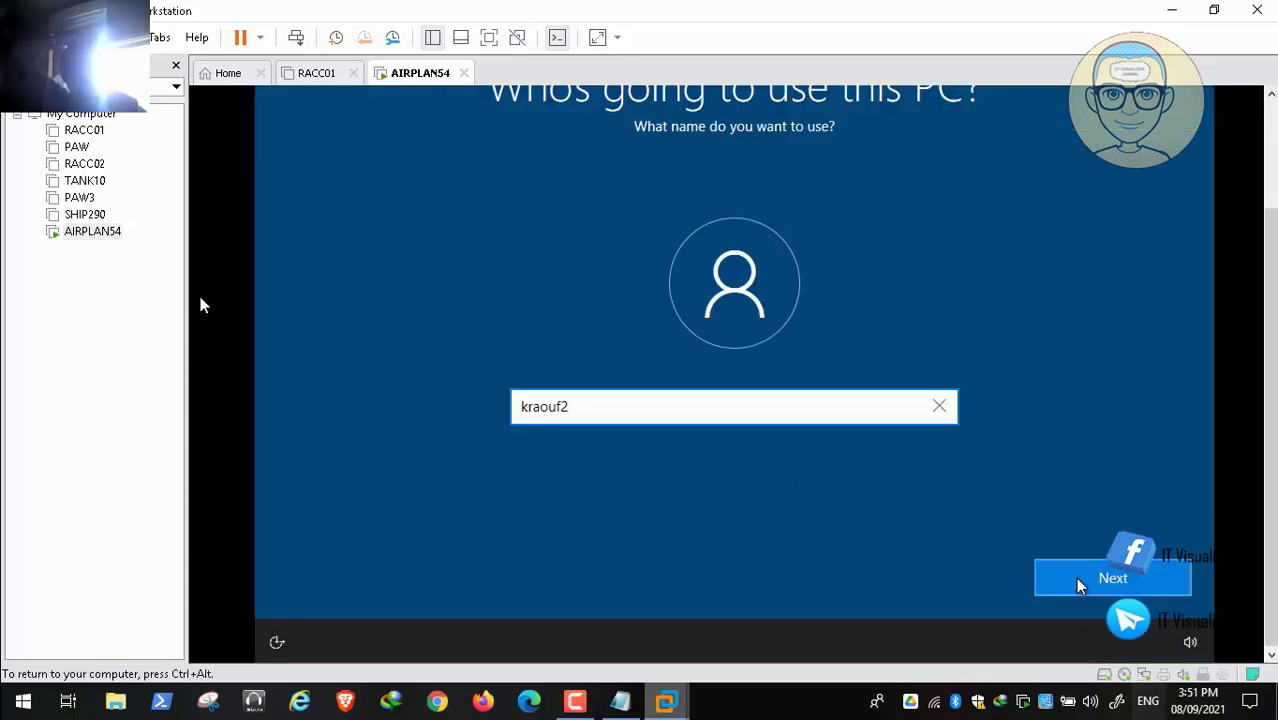
{"action": "left_click", "coordinate": [1080, 585]}
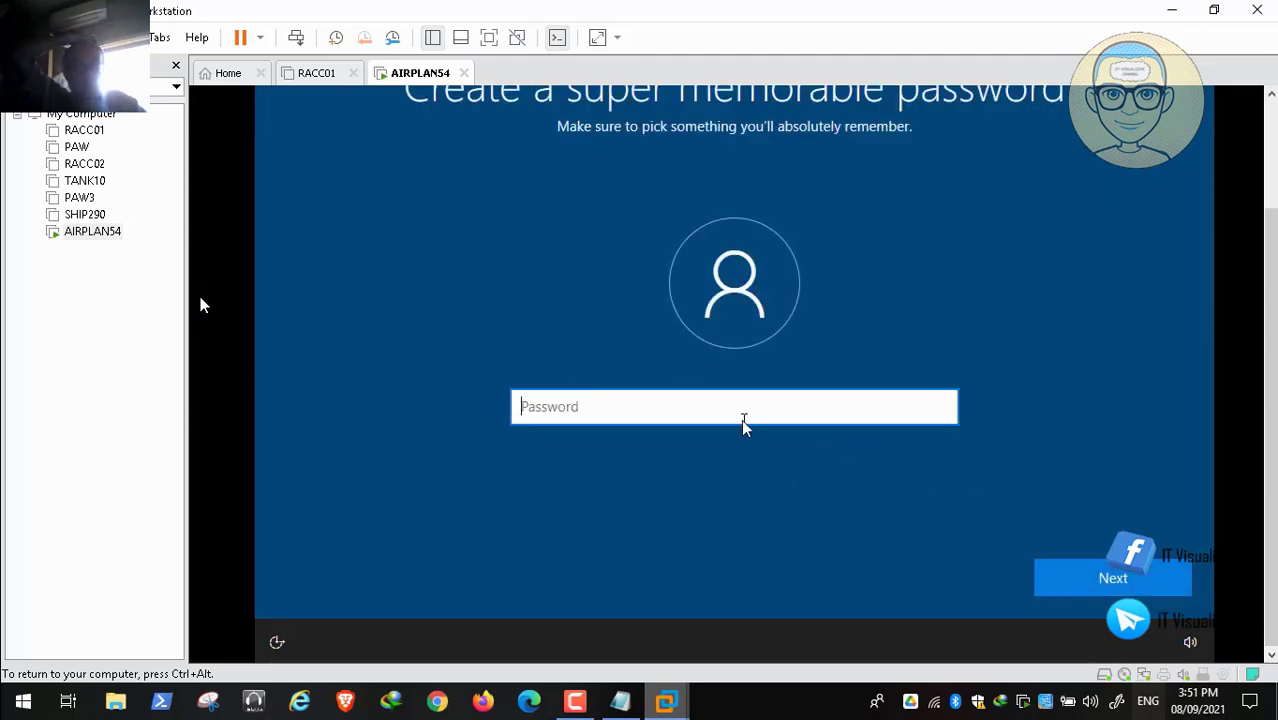
{"action": "type", "text": "1"}
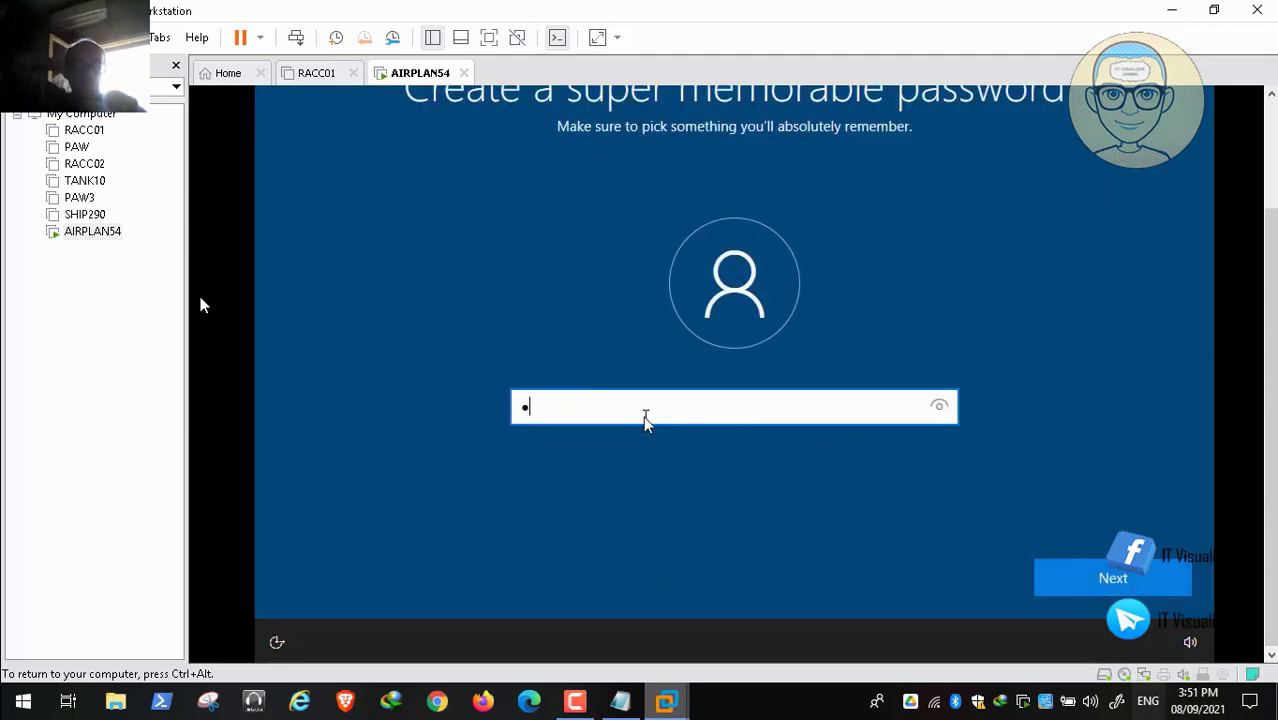
{"action": "type", "text": "2345678"}
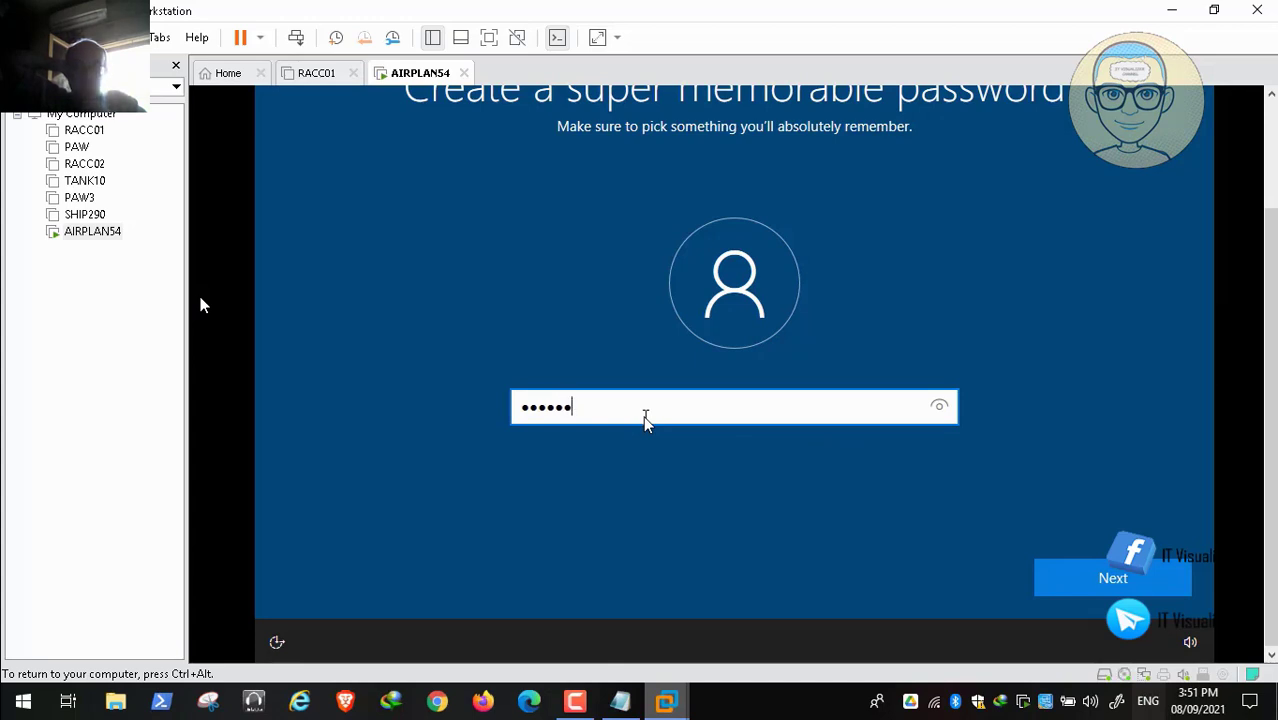
{"action": "type", "text": "90"}
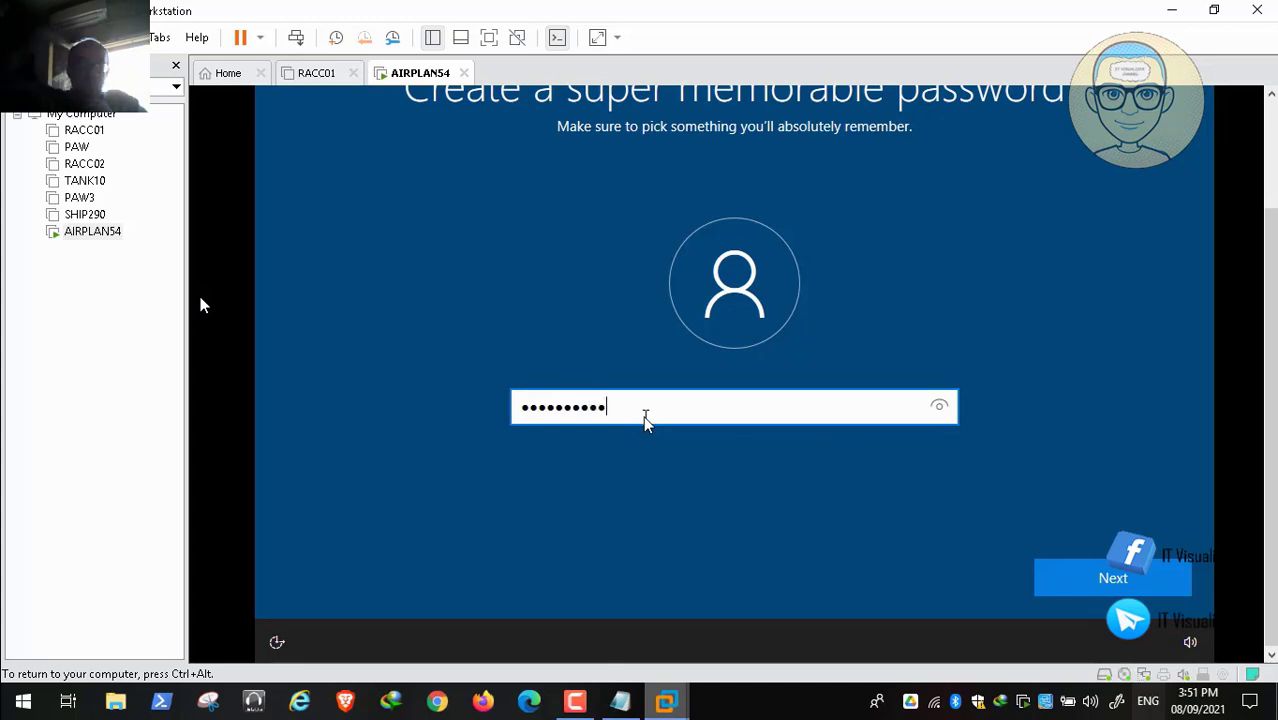
{"action": "left_click", "coordinate": [1117, 585]}
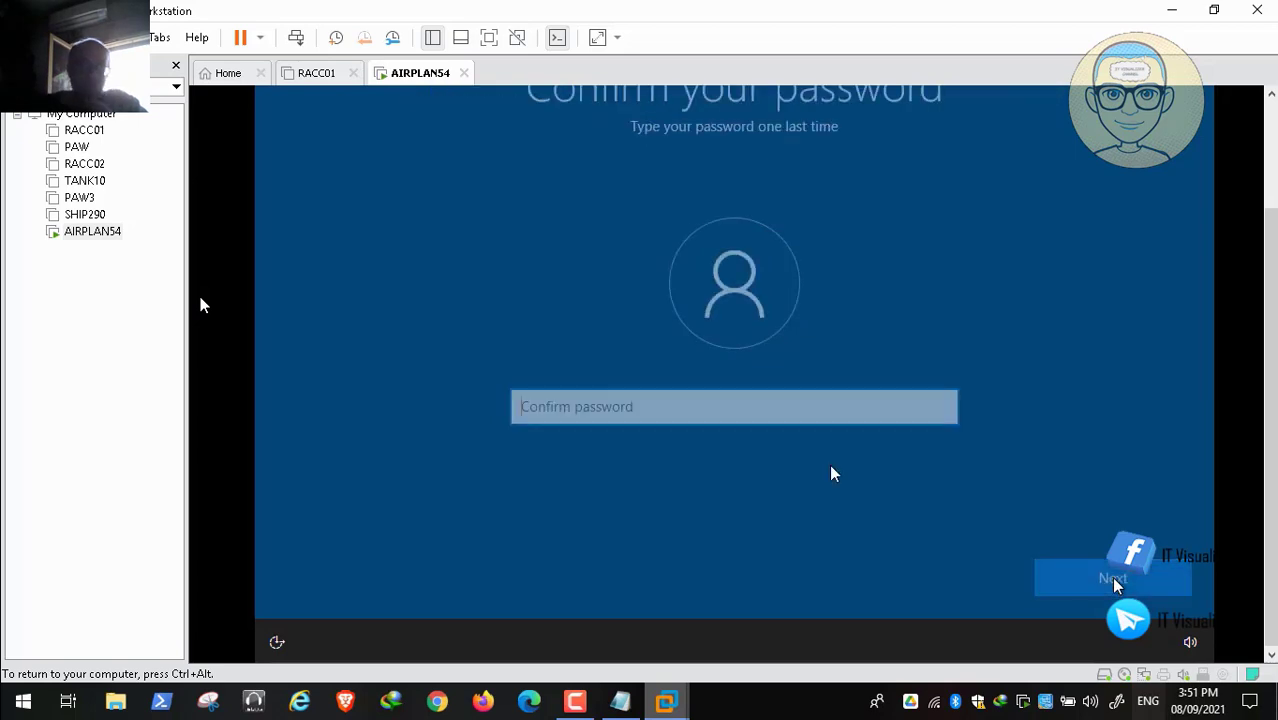
{"action": "type", "text": "123"}
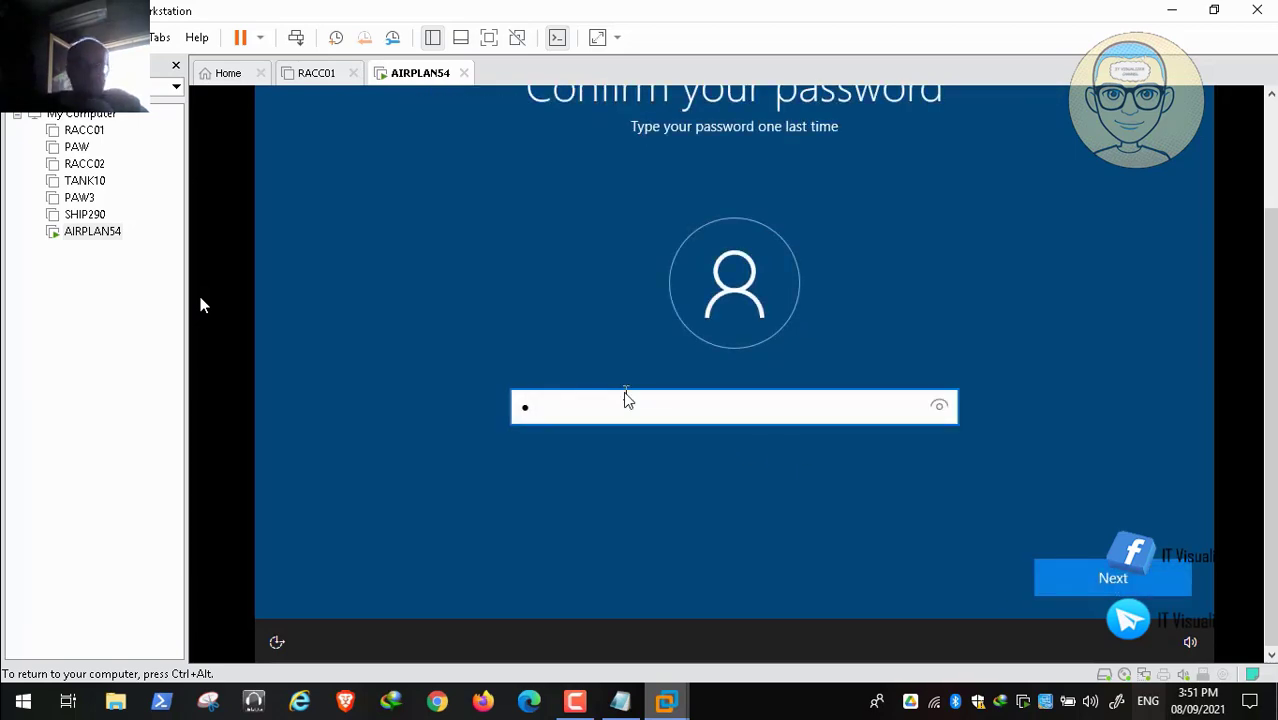
{"action": "type", "text": "456"}
{"action": "key", "text": "Return"}
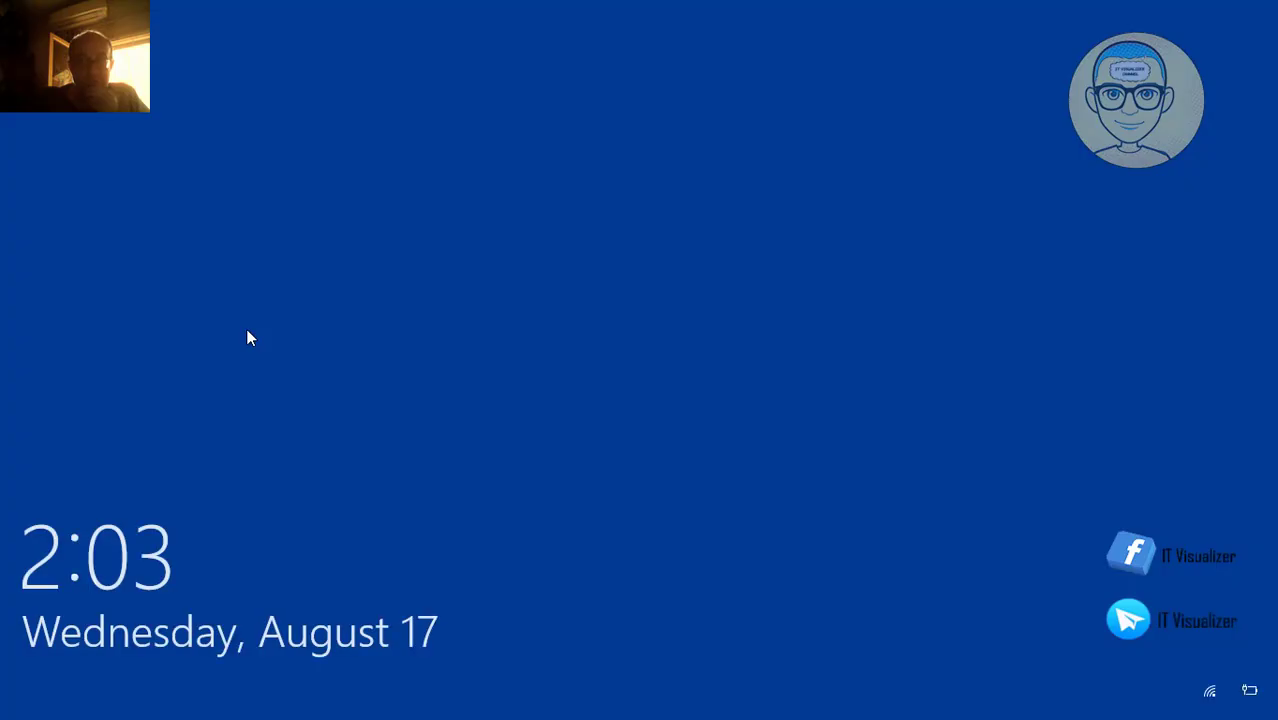
Step: Dismiss the clock and date from the Windows lock screen once setup finishes
{"action": "left_click", "coordinate": [600, 460]}
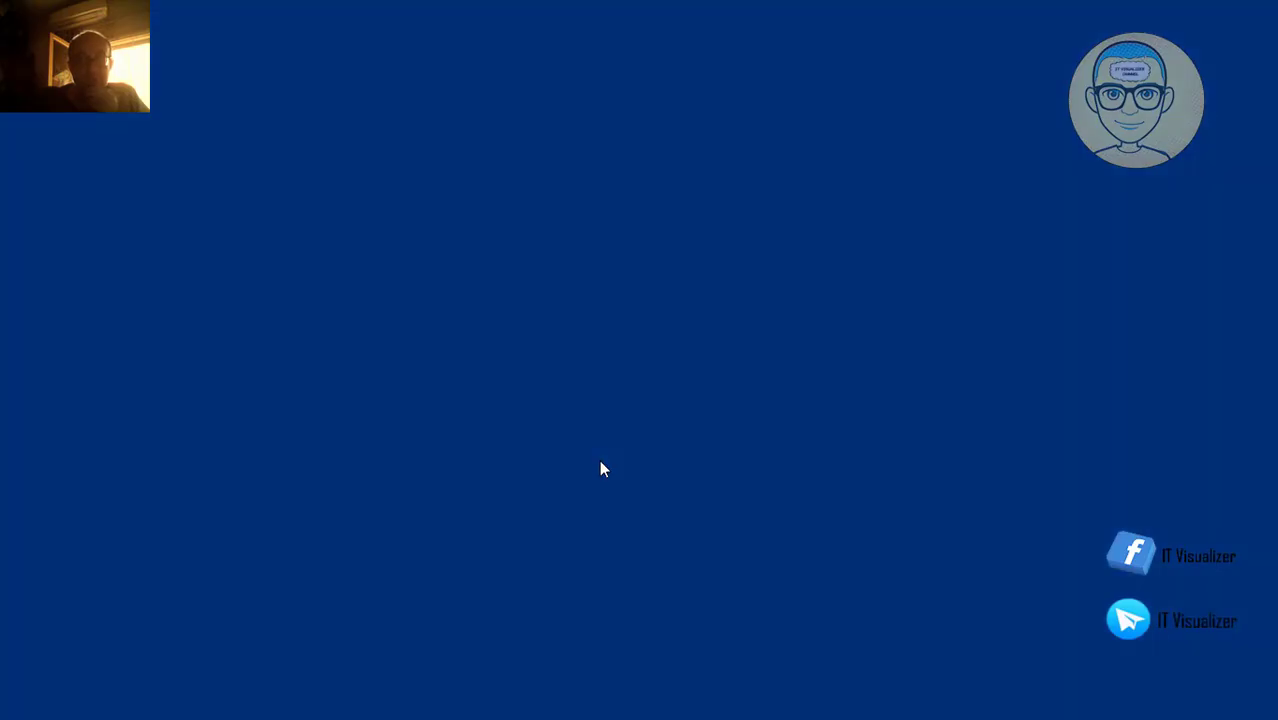
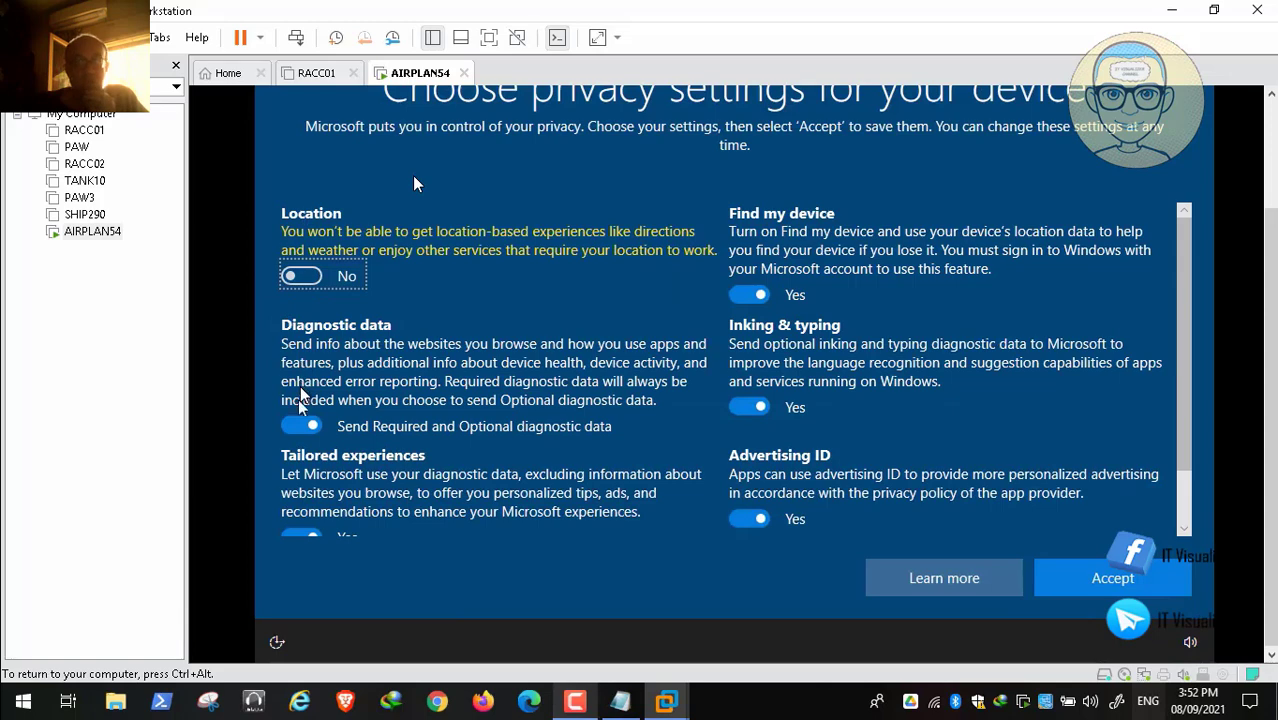
Step: Turn off diagnostic data, tailored experiences, advertising ID, inking & typing, and Find my device
{"action": "left_click", "coordinate": [301, 425]}
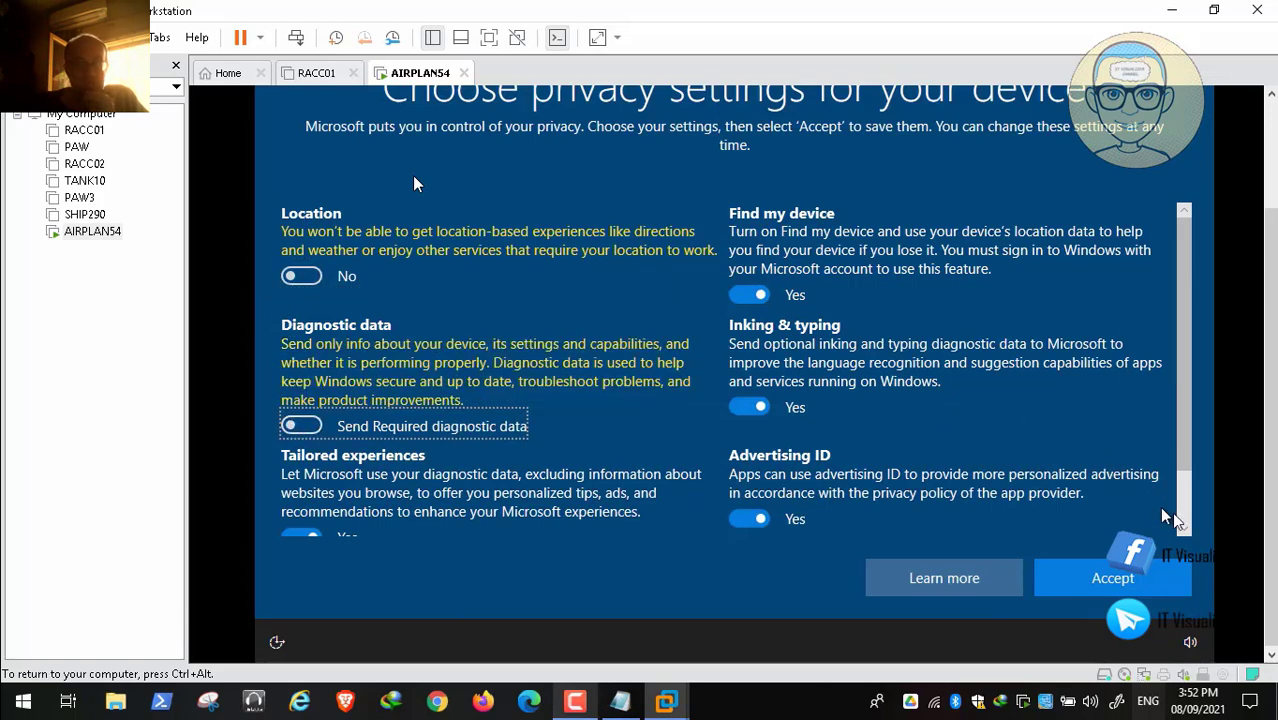
{"action": "scroll", "coordinate": [1188, 518], "scroll_direction": "down", "scroll_amount": 2}
{"action": "left_click", "coordinate": [338, 470]}
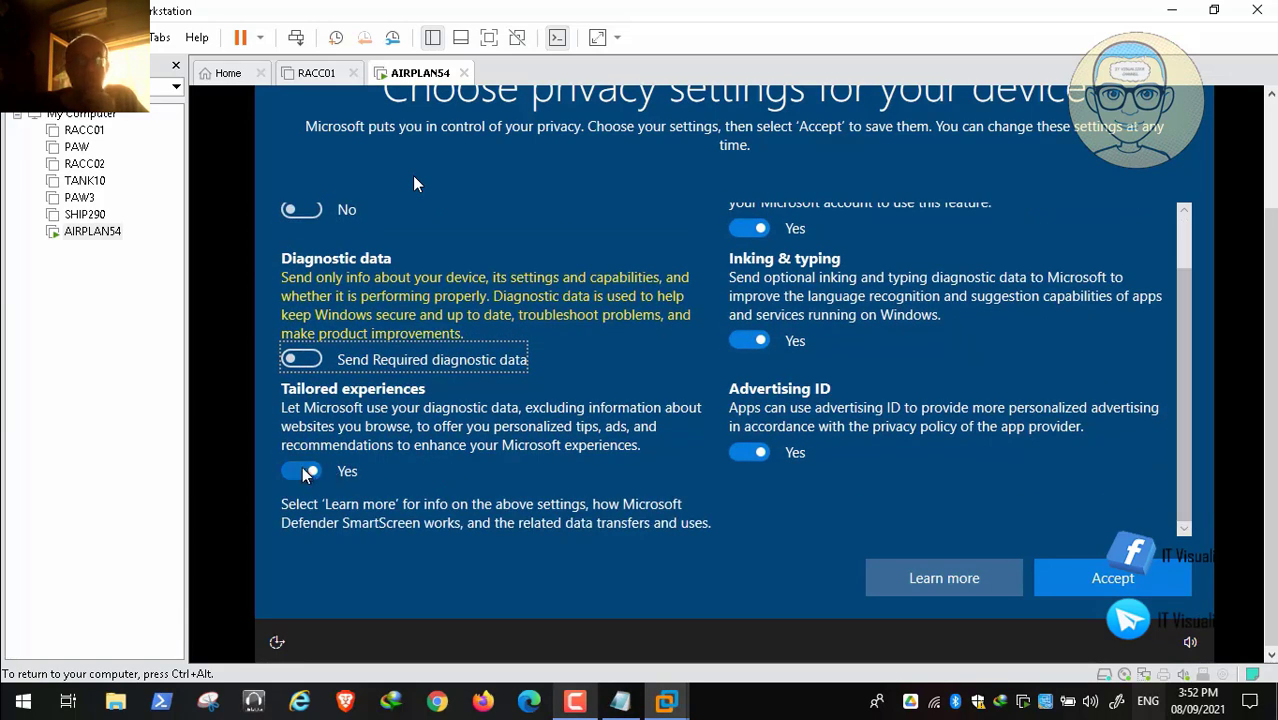
{"action": "left_click", "coordinate": [751, 471]}
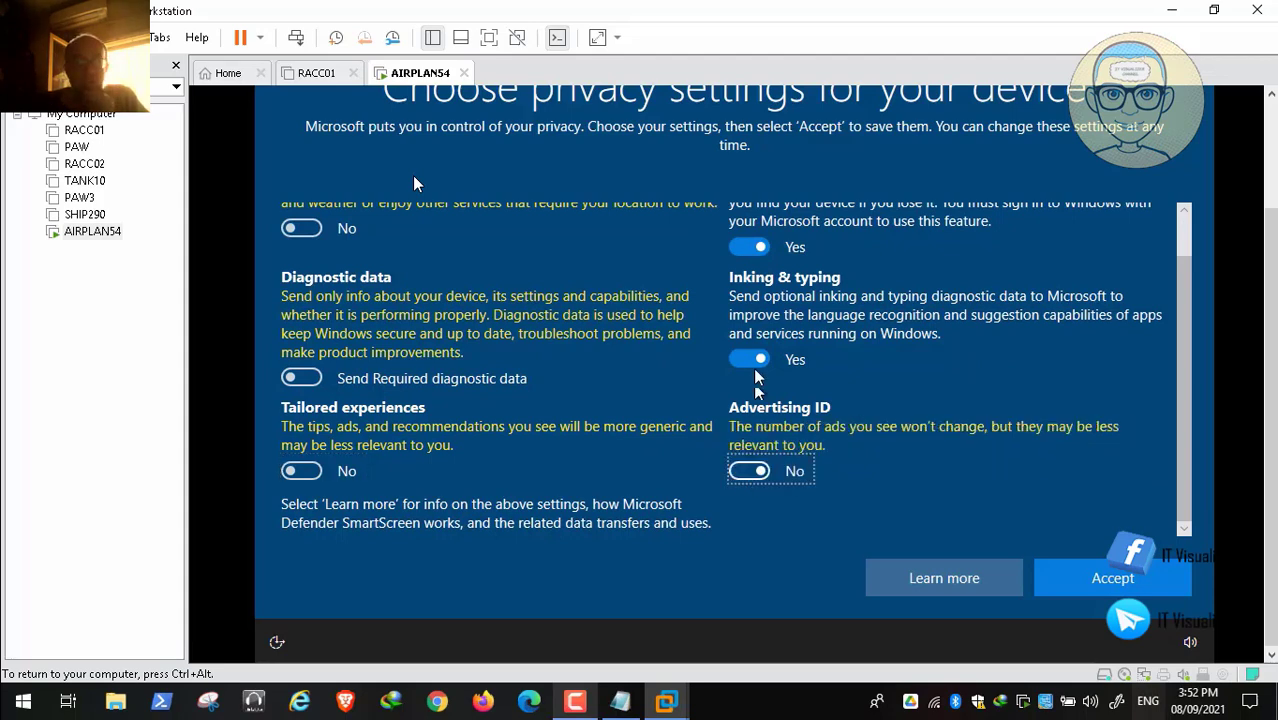
{"action": "left_click", "coordinate": [754, 362]}
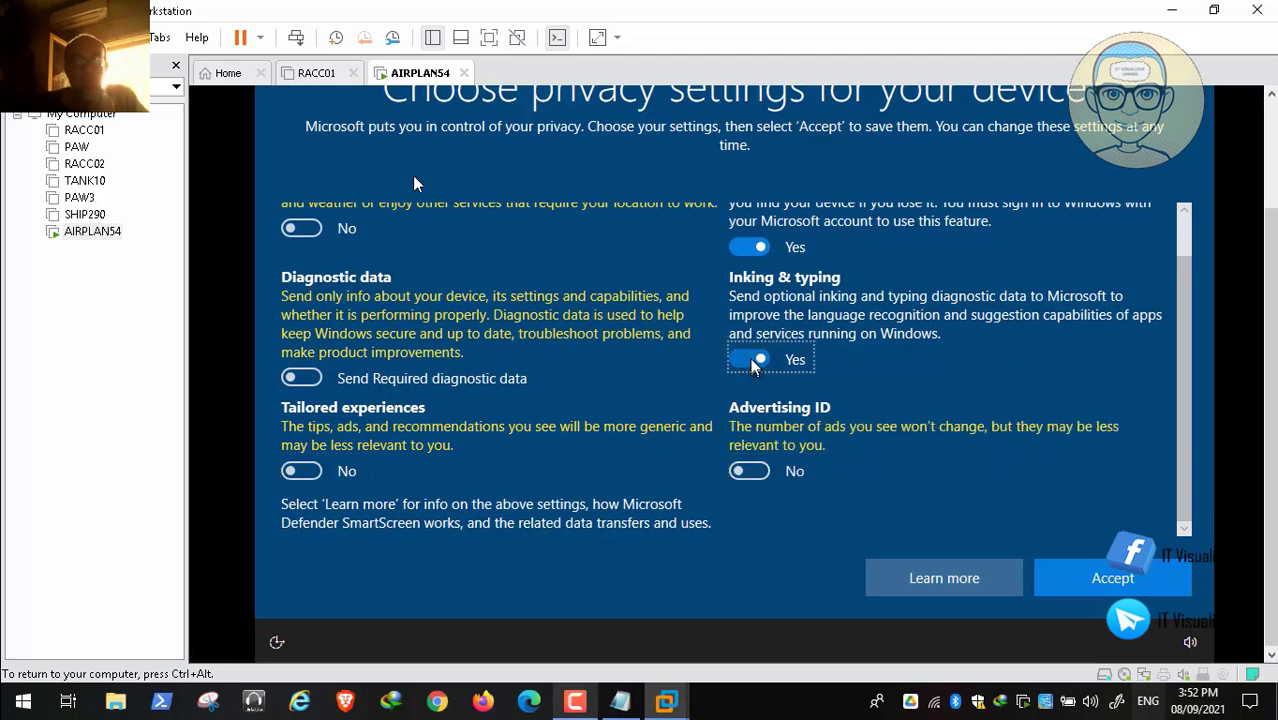
{"action": "left_click", "coordinate": [745, 250]}
{"action": "scroll", "coordinate": [1161, 235], "scroll_direction": "up", "scroll_amount": 1}
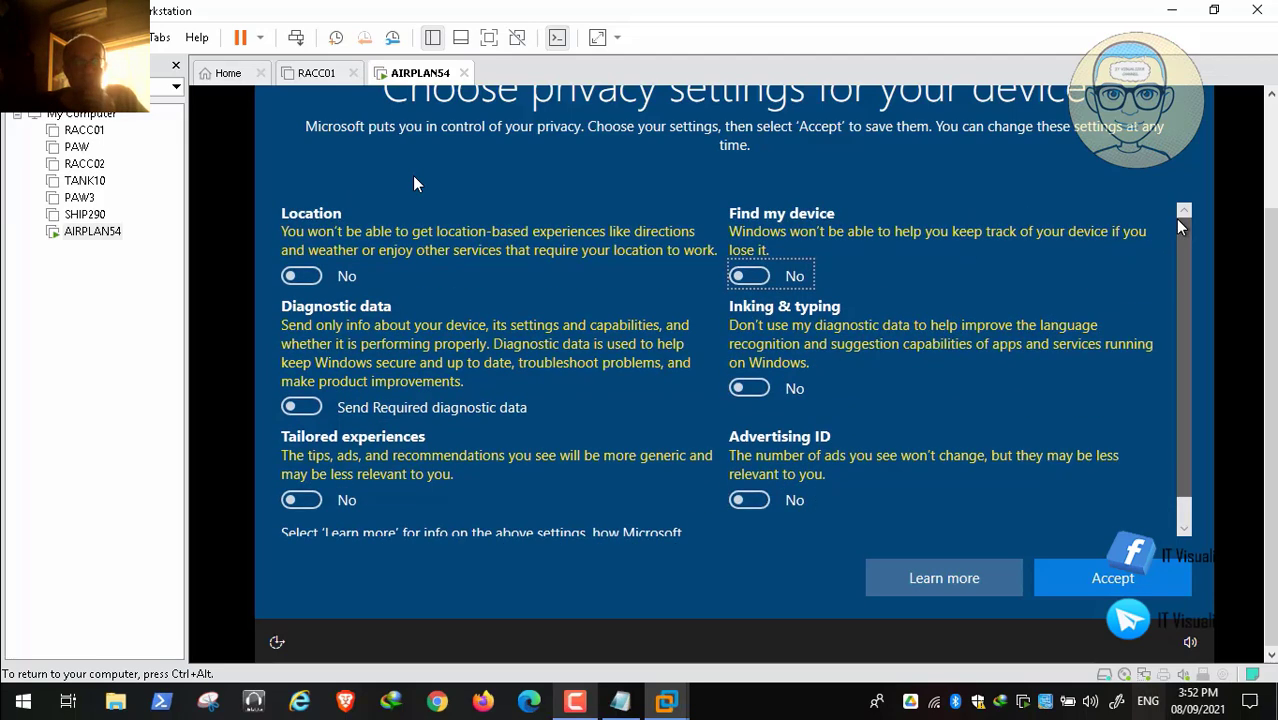
Step: Accept the privacy settings and decline Cortana with Not now
{"action": "left_click", "coordinate": [1094, 577]}
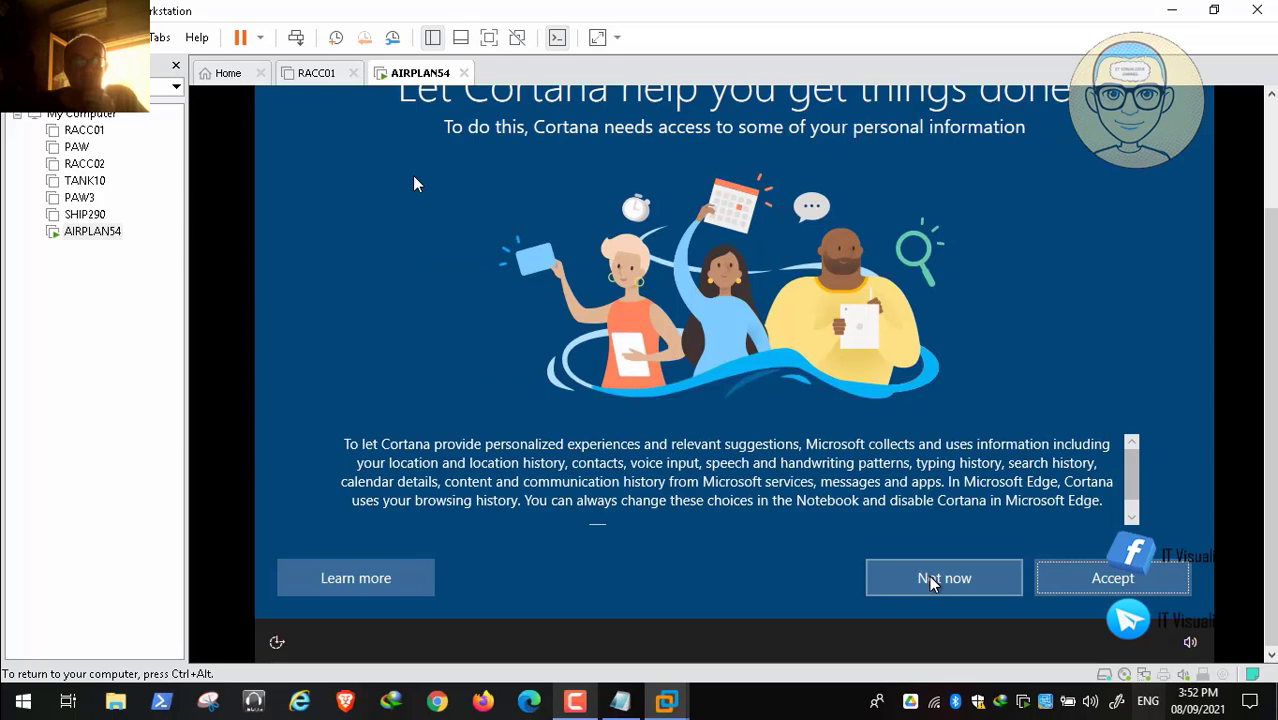
{"action": "left_click", "coordinate": [930, 579]}
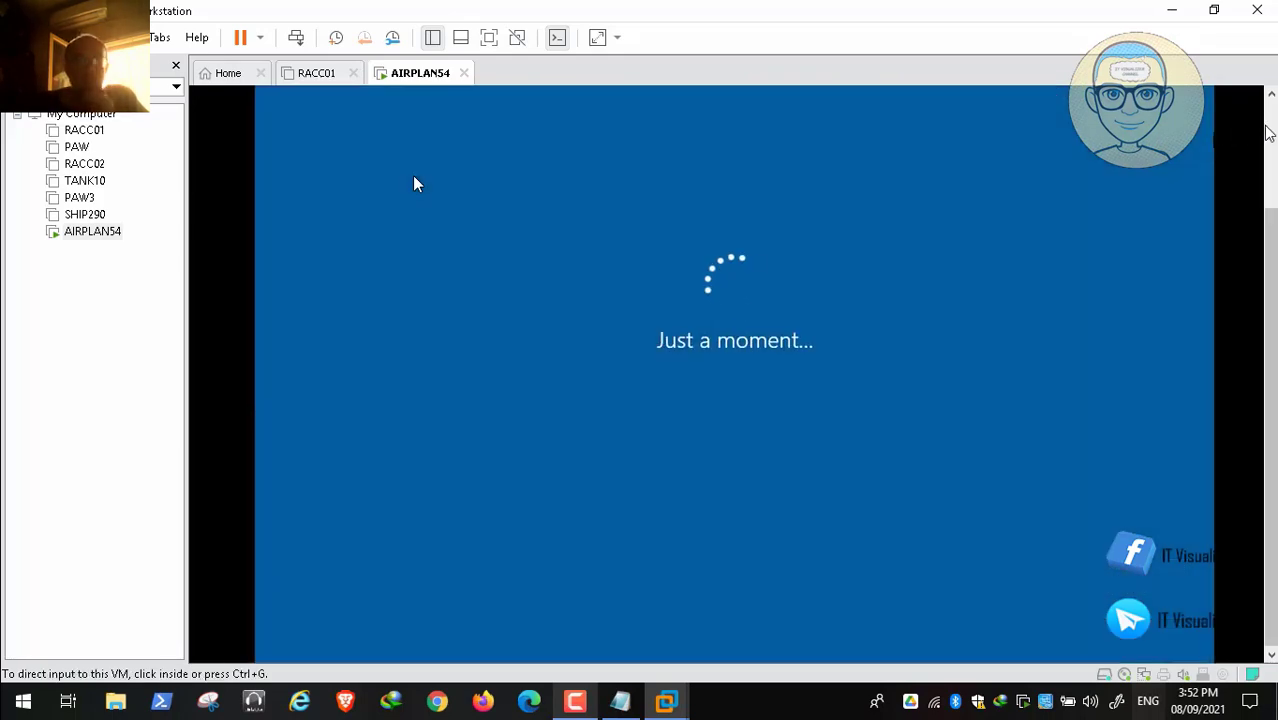
{"action": "left_click", "coordinate": [1267, 126]}
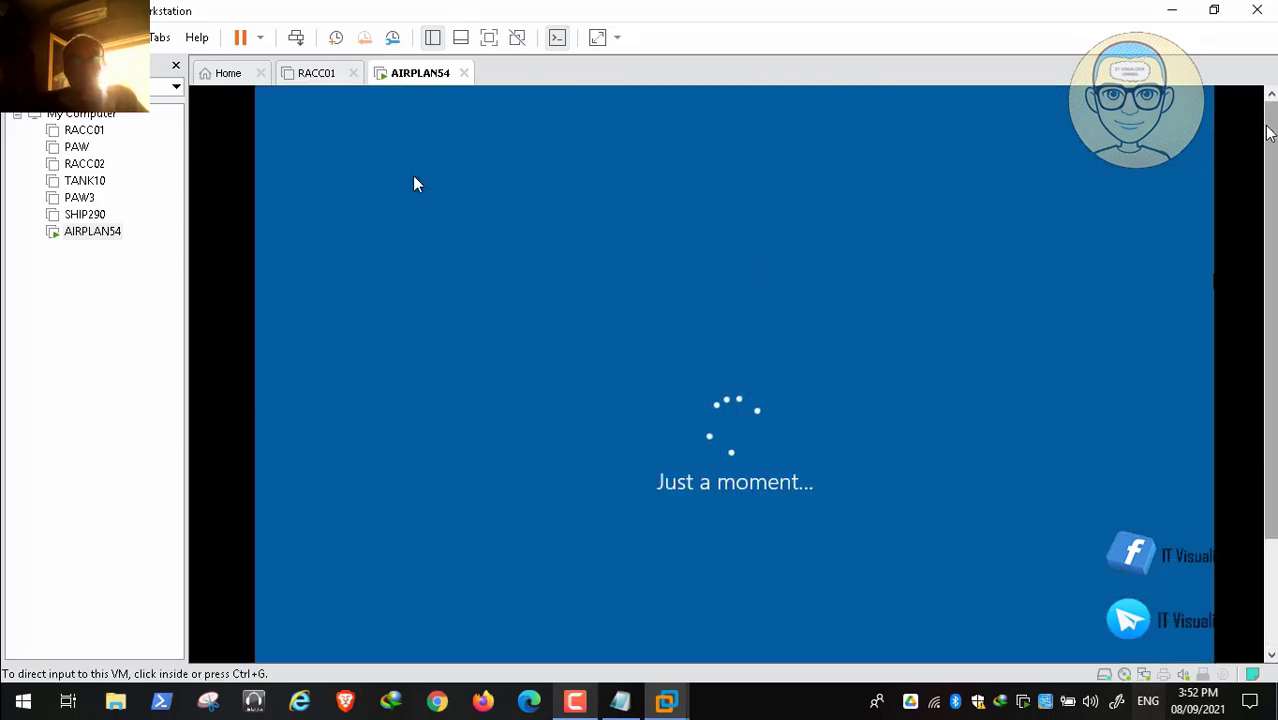
Step: Wait in the VM through 'Just a moment' until setup says it might take several minutes, then release input
{"action": "left_click", "coordinate": [940, 377]}
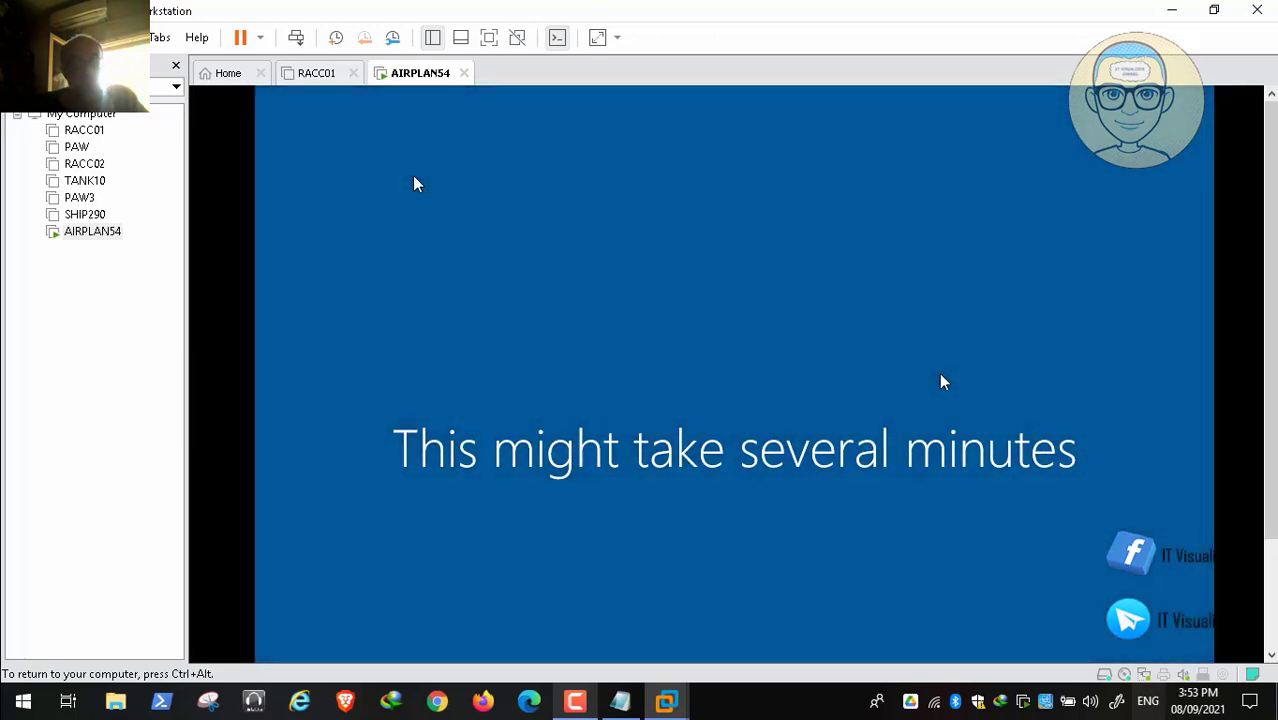
{"action": "key", "text": "ctrl+alt"}
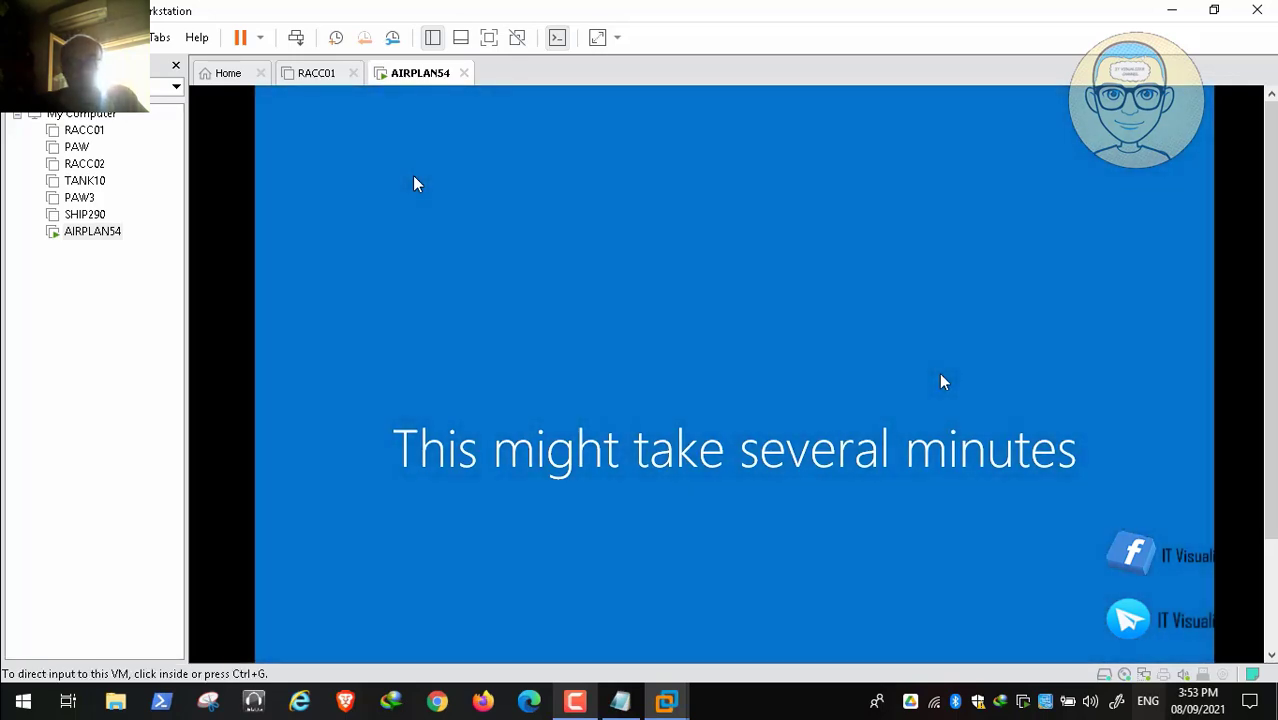
{"action": "left_click", "coordinate": [577, 702]}
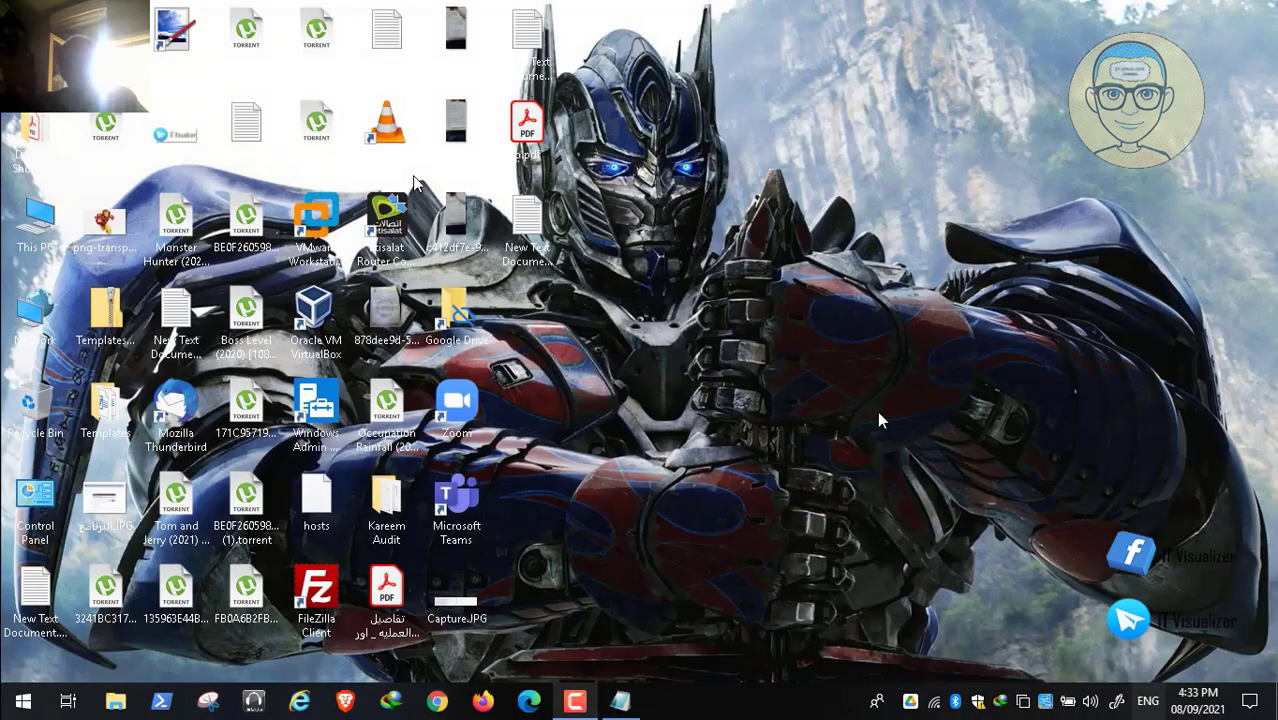
Step: Relaunch VMware Workstation from its desktop shortcut and power on AIRPLAN54 to the lock screen
{"action": "left_click", "coordinate": [326, 232]}
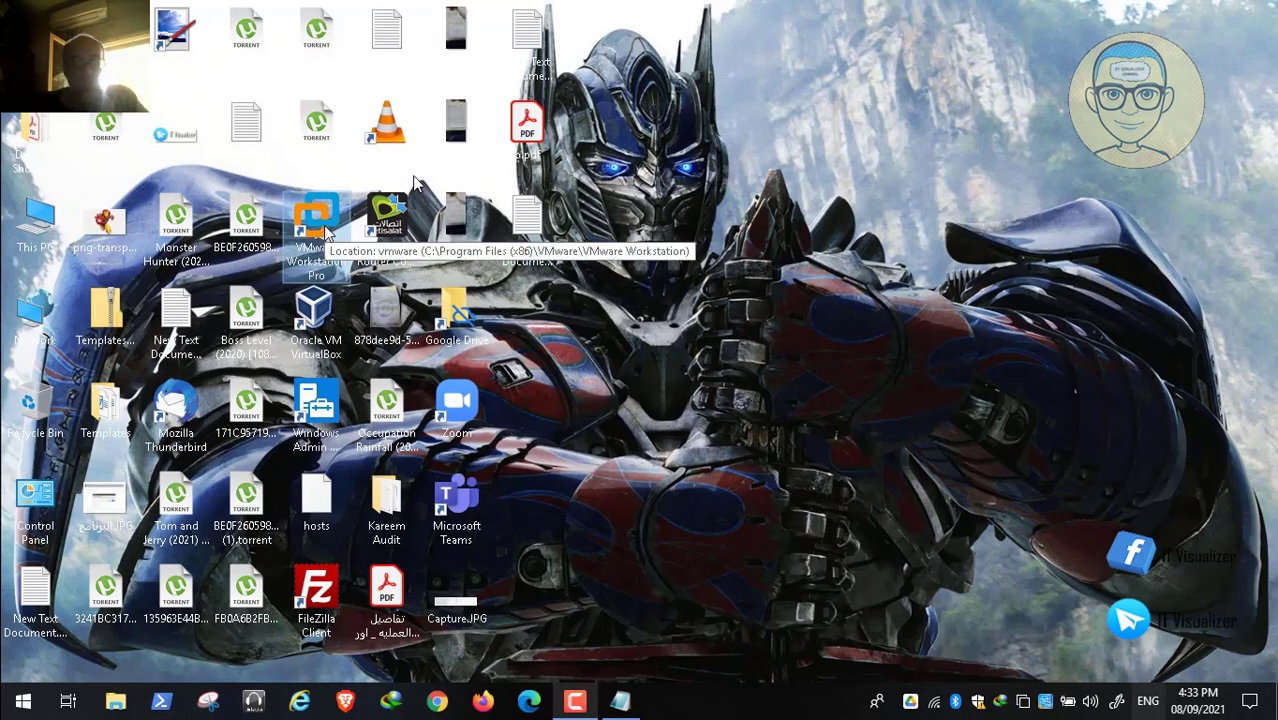
{"action": "double_click", "coordinate": [326, 232]}
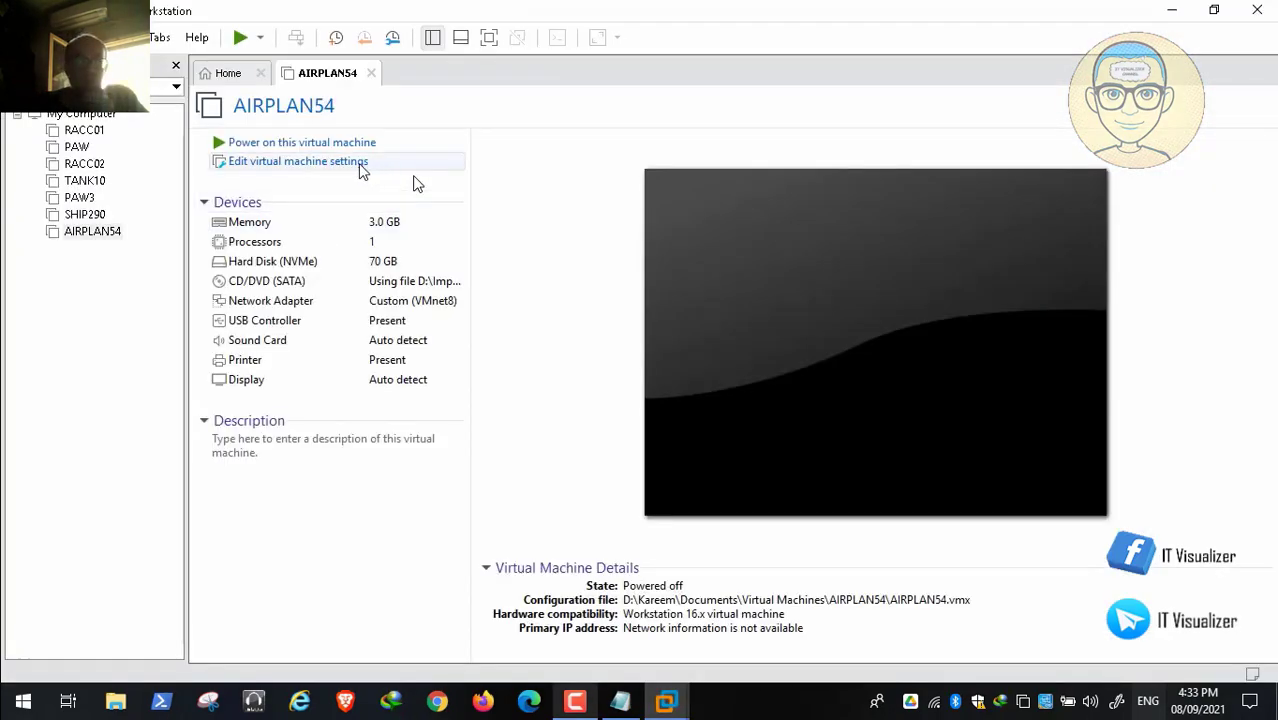
{"action": "left_click", "coordinate": [355, 143]}
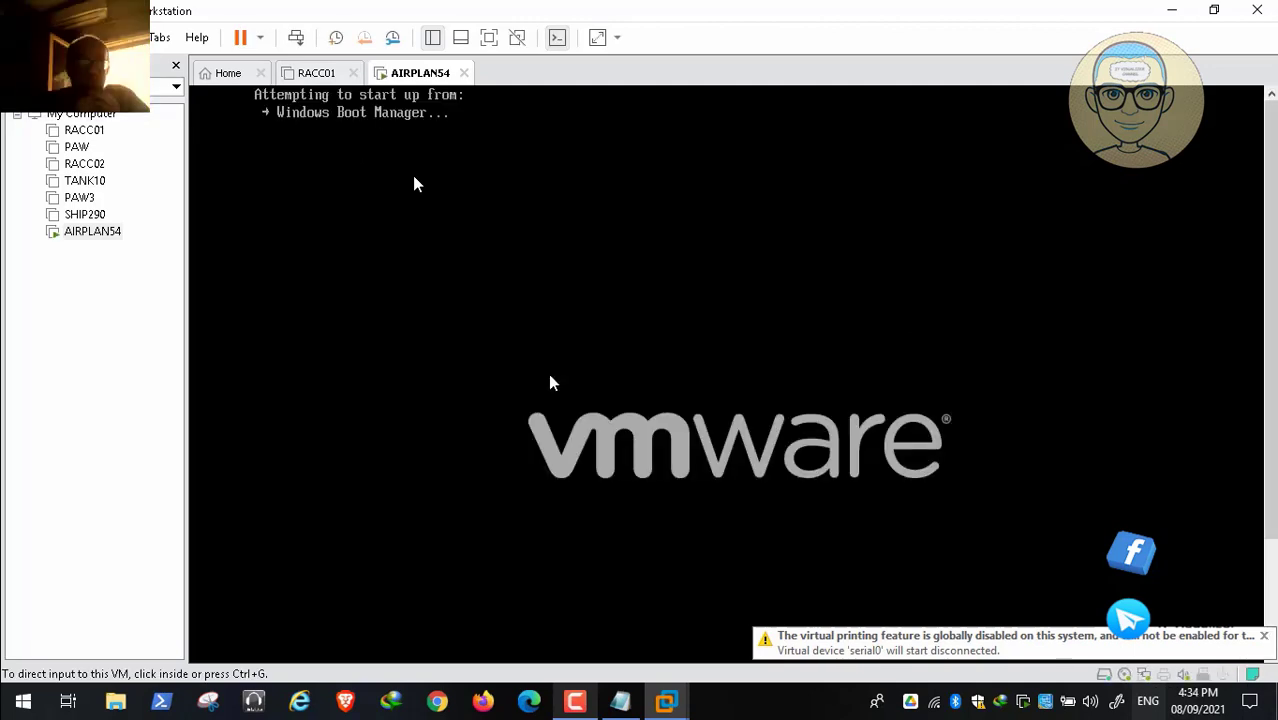
{"action": "left_click", "coordinate": [577, 700]}
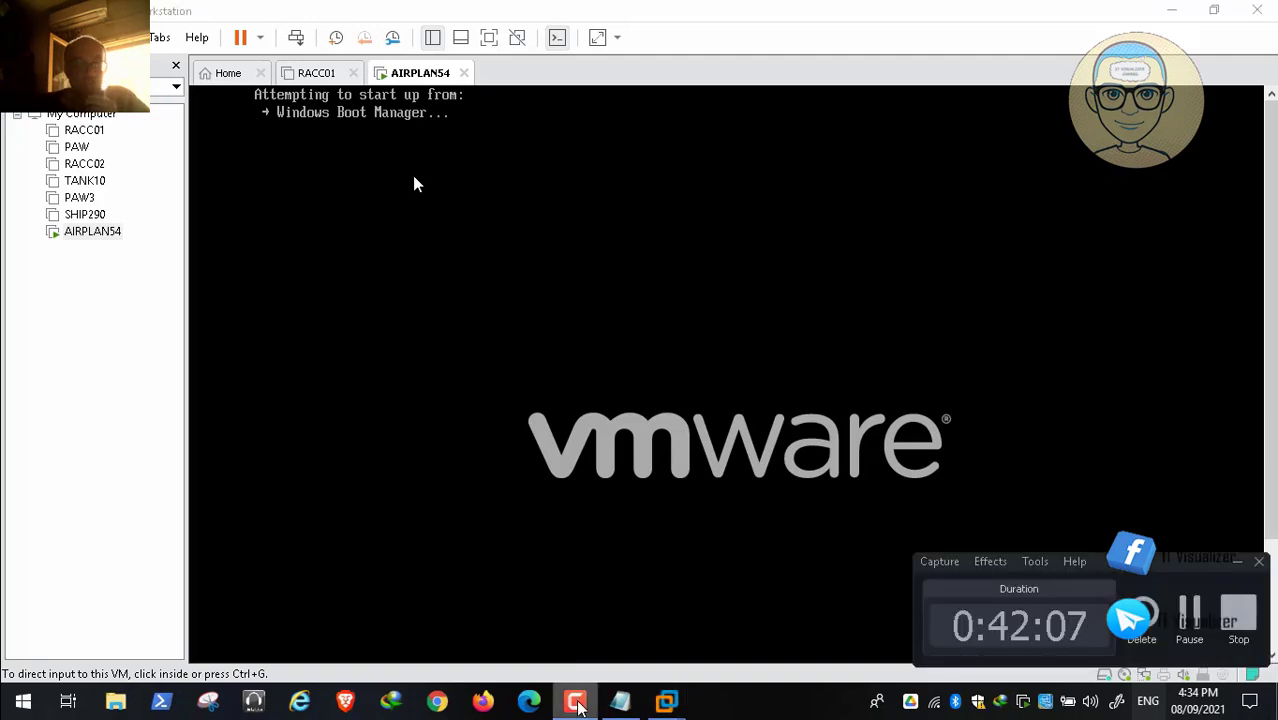
{"action": "left_click", "coordinate": [1184, 605]}
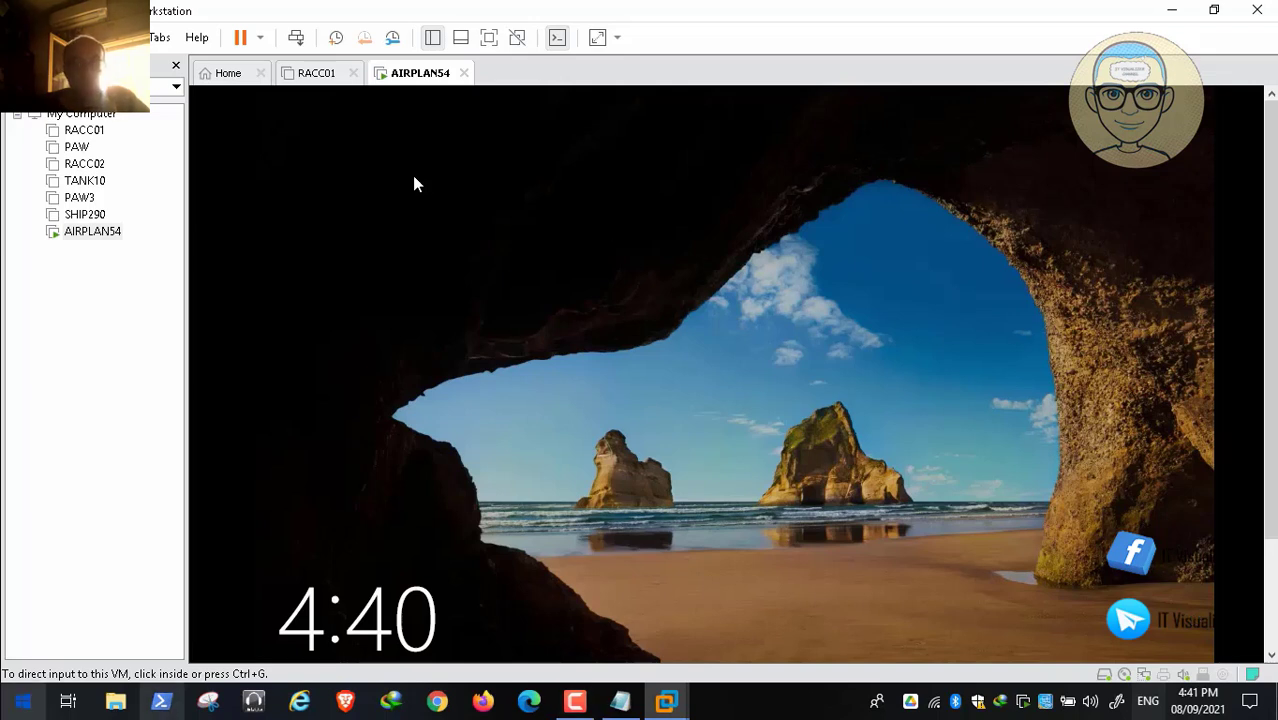
Step: Send Ctrl+Alt+Del and sign in to AIRPLAN54 with the account password
{"action": "left_click", "coordinate": [298, 40]}
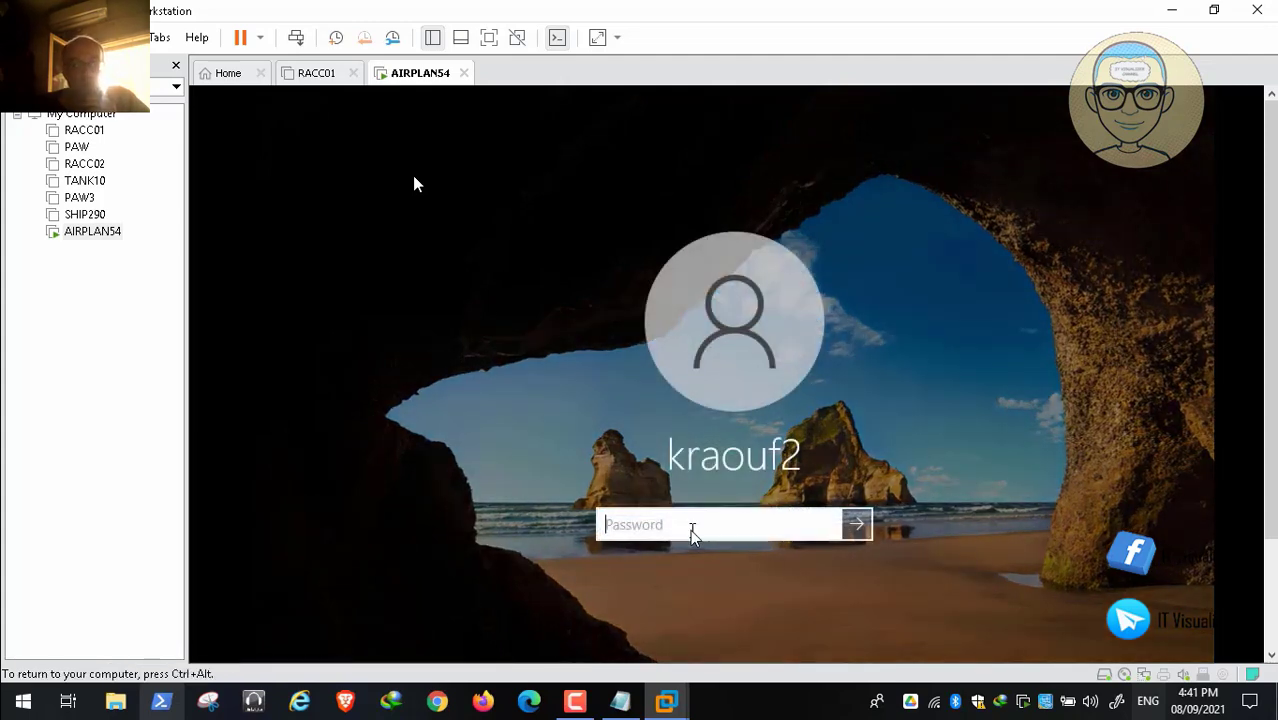
{"action": "type", "text": "••••••"}
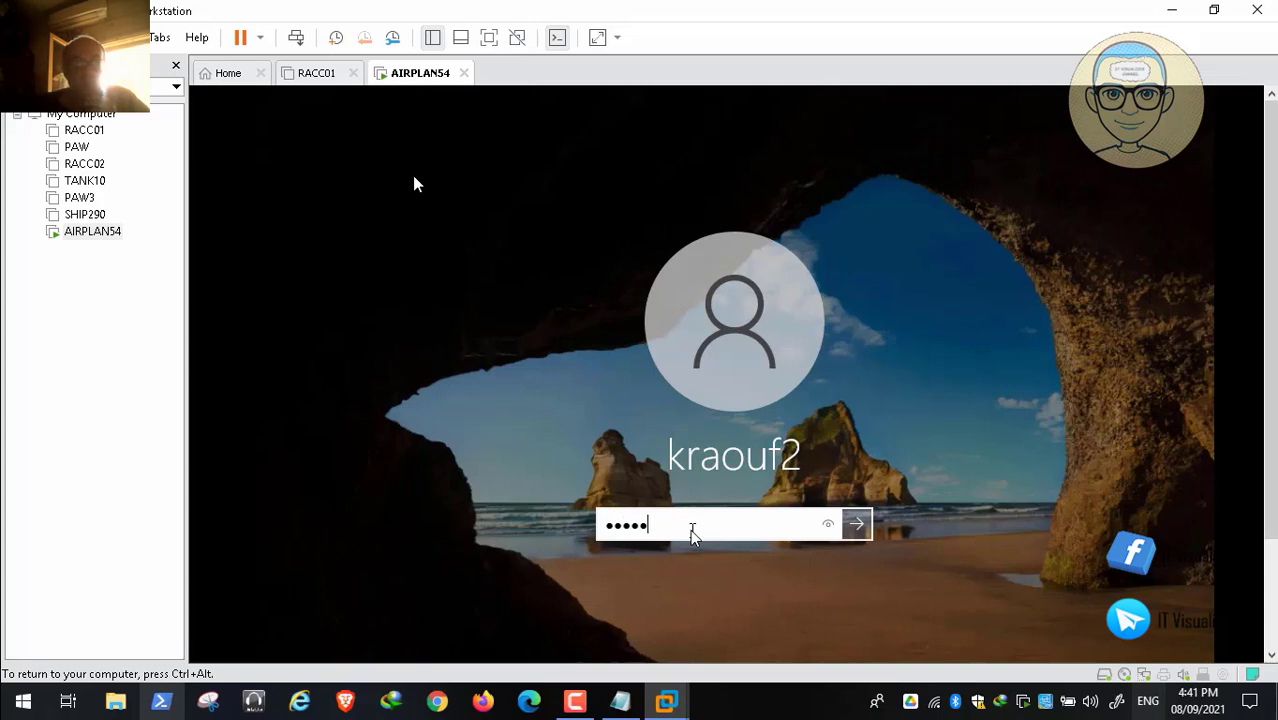
{"action": "type", "text": "•••••"}
{"action": "key", "text": "Return"}
{"action": "key", "text": "ctrl+alt"}
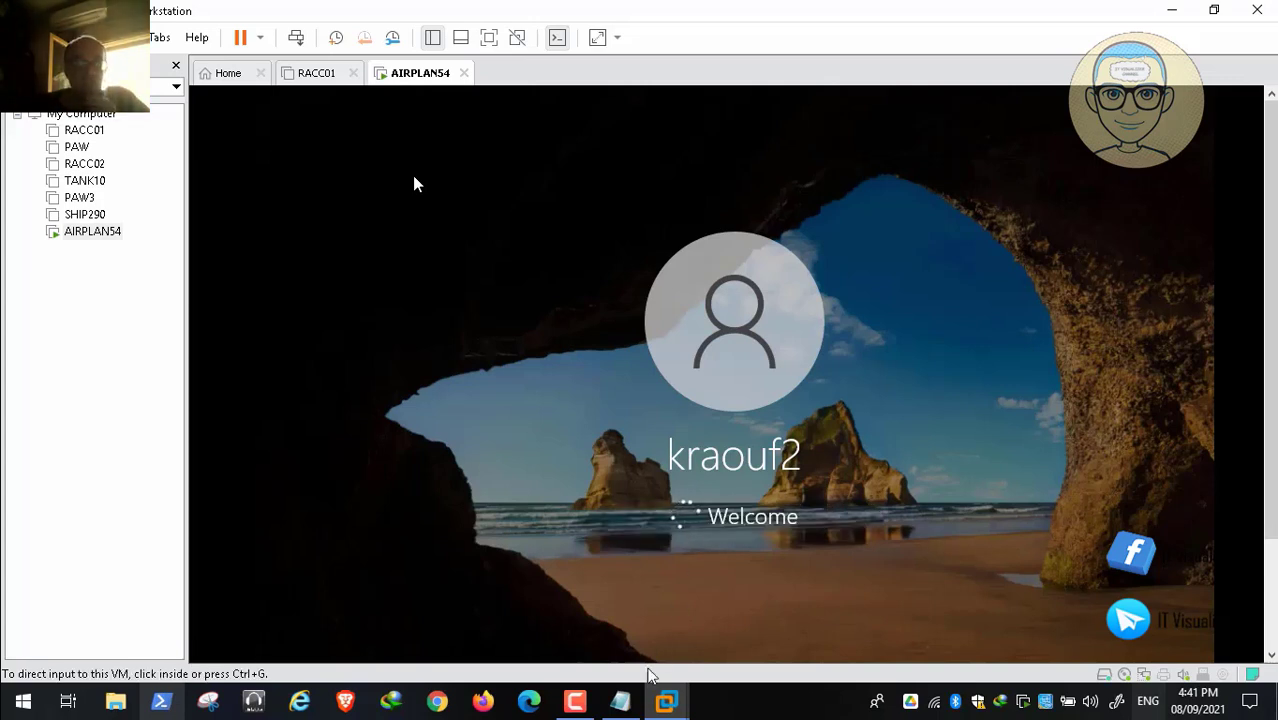
{"action": "left_click", "coordinate": [585, 710]}
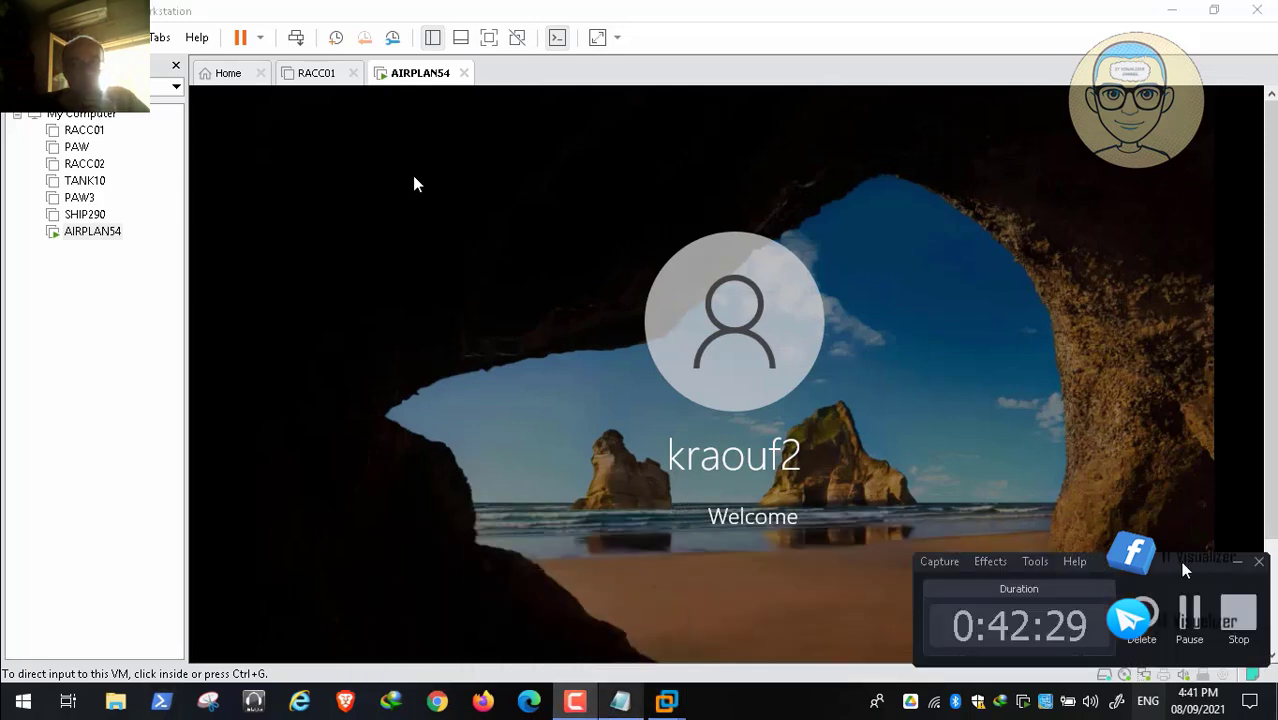
{"action": "left_click", "coordinate": [1190, 622]}
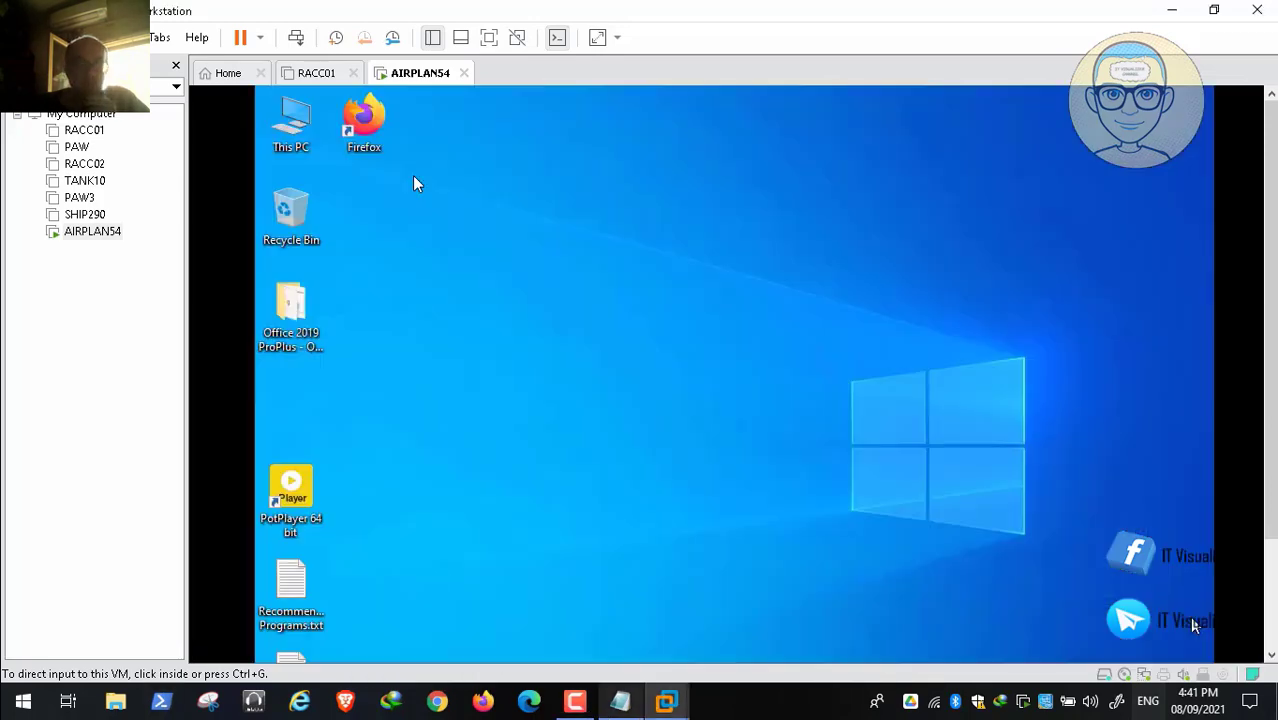
{"action": "scroll", "coordinate": [1229, 402], "scroll_direction": "down", "scroll_amount": 3}
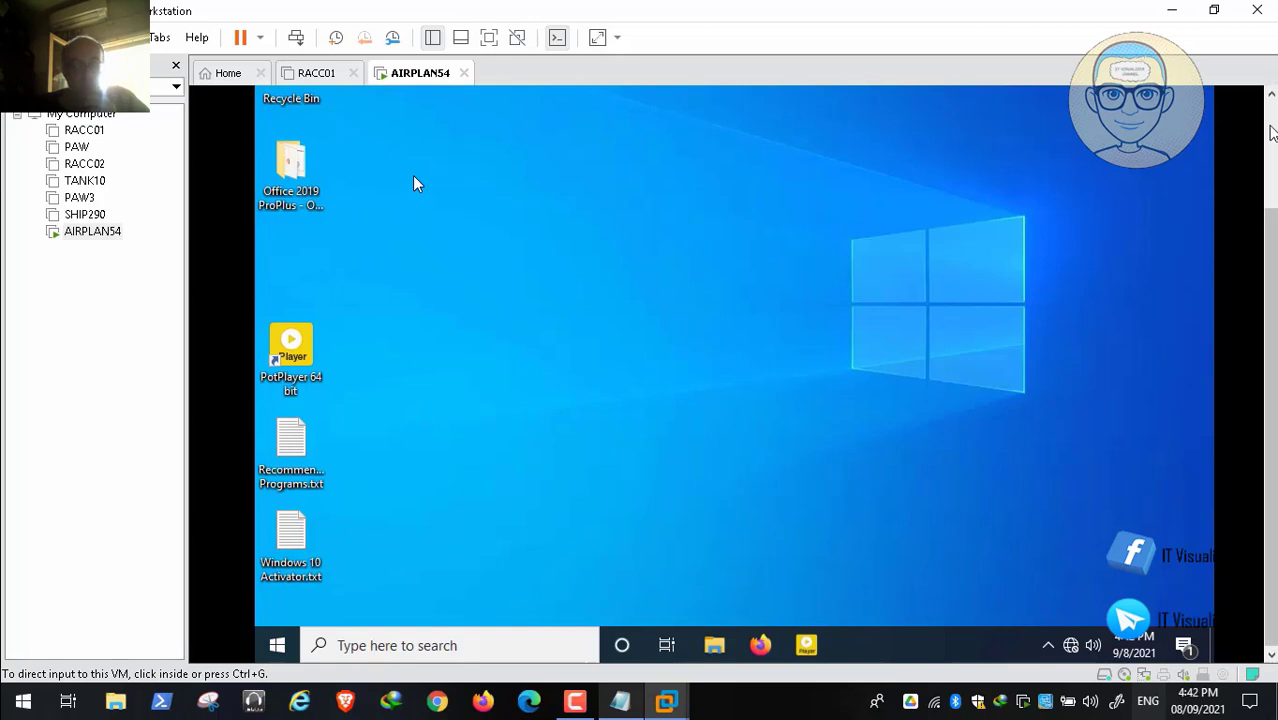
{"action": "scroll", "coordinate": [529, 181], "scroll_direction": "up", "scroll_amount": 3}
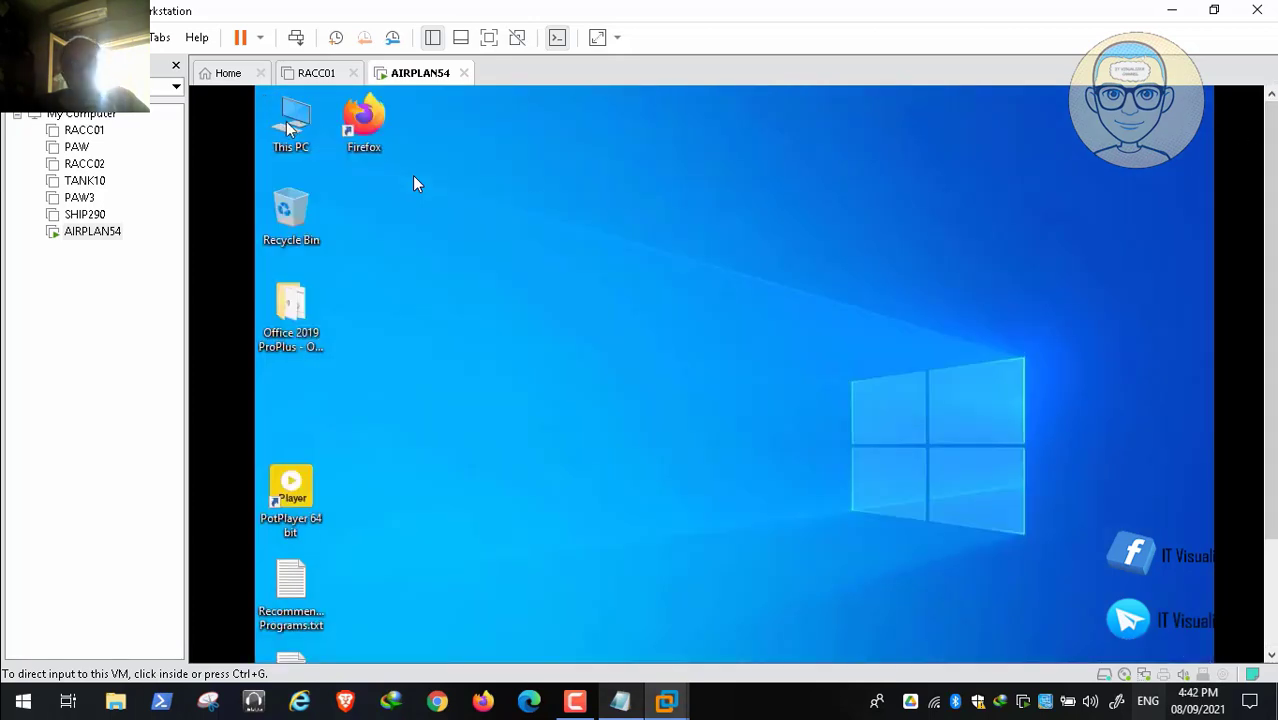
Step: Run winver to confirm Windows 10 20H2 (OS Build 19042.985), then close About Windows
{"action": "scroll", "coordinate": [1271, 634], "scroll_direction": "down", "scroll_amount": 3}
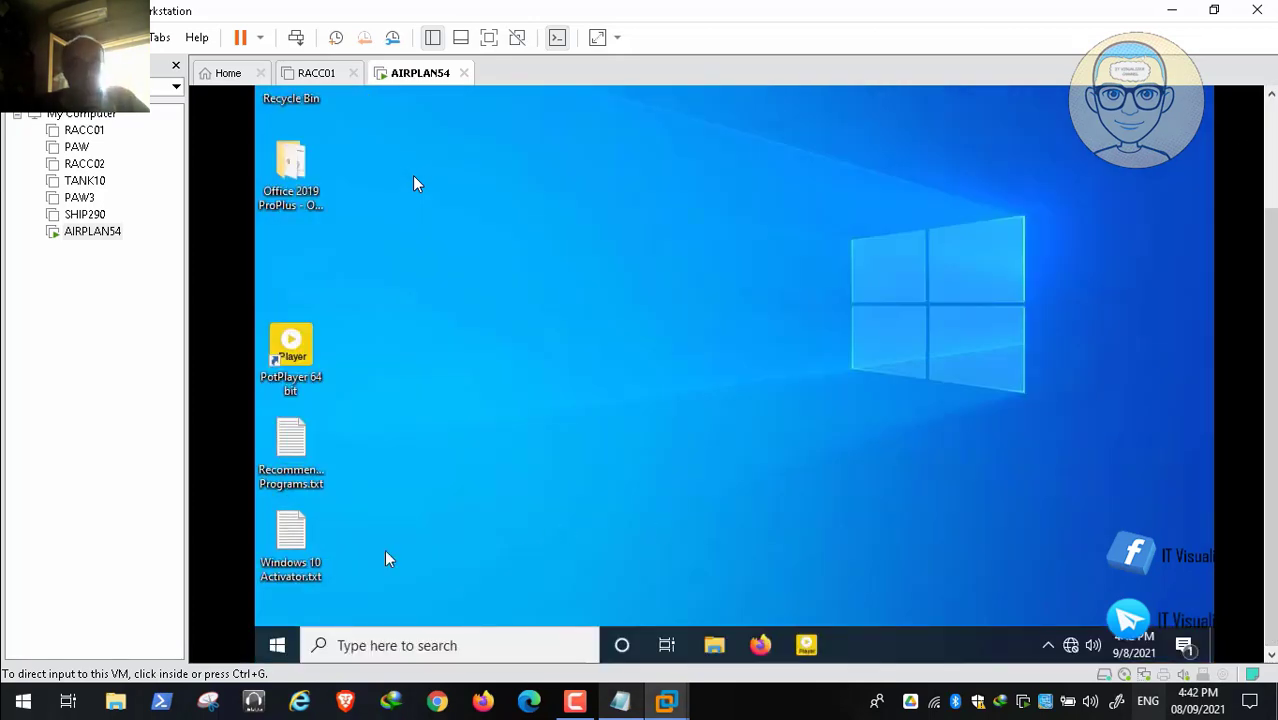
{"action": "left_click", "coordinate": [278, 645]}
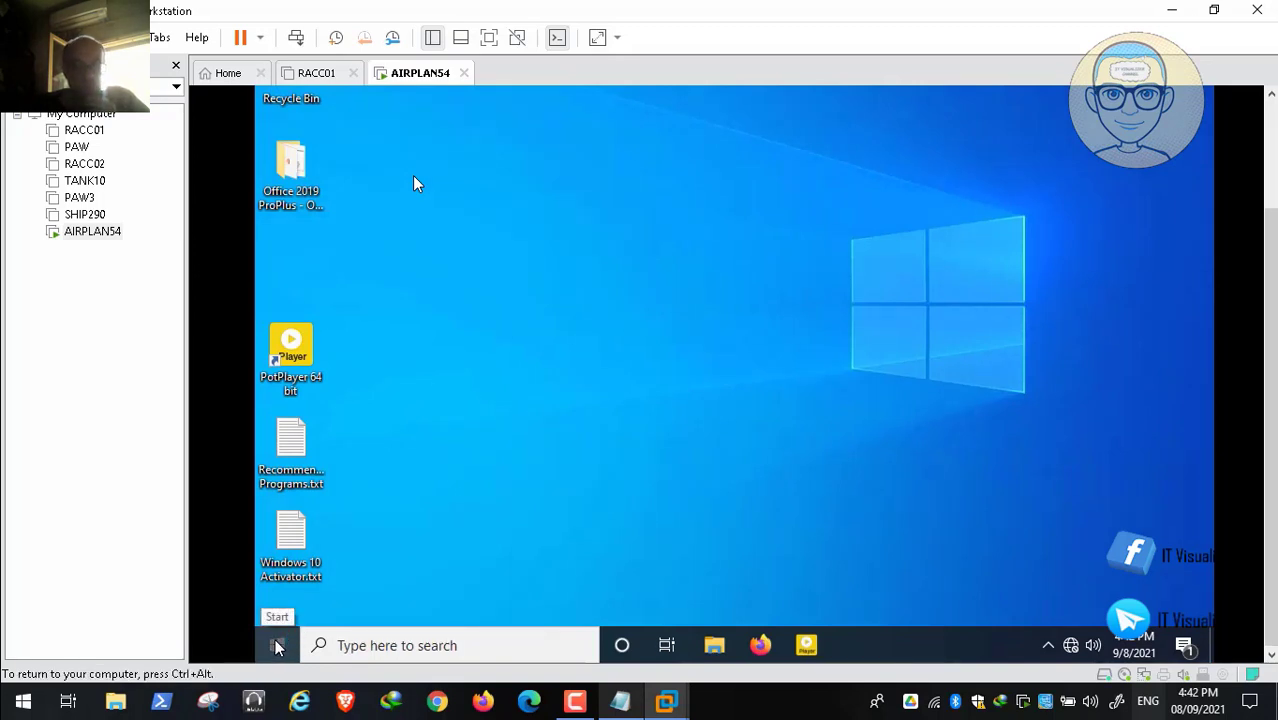
{"action": "right_click", "coordinate": [278, 645]}
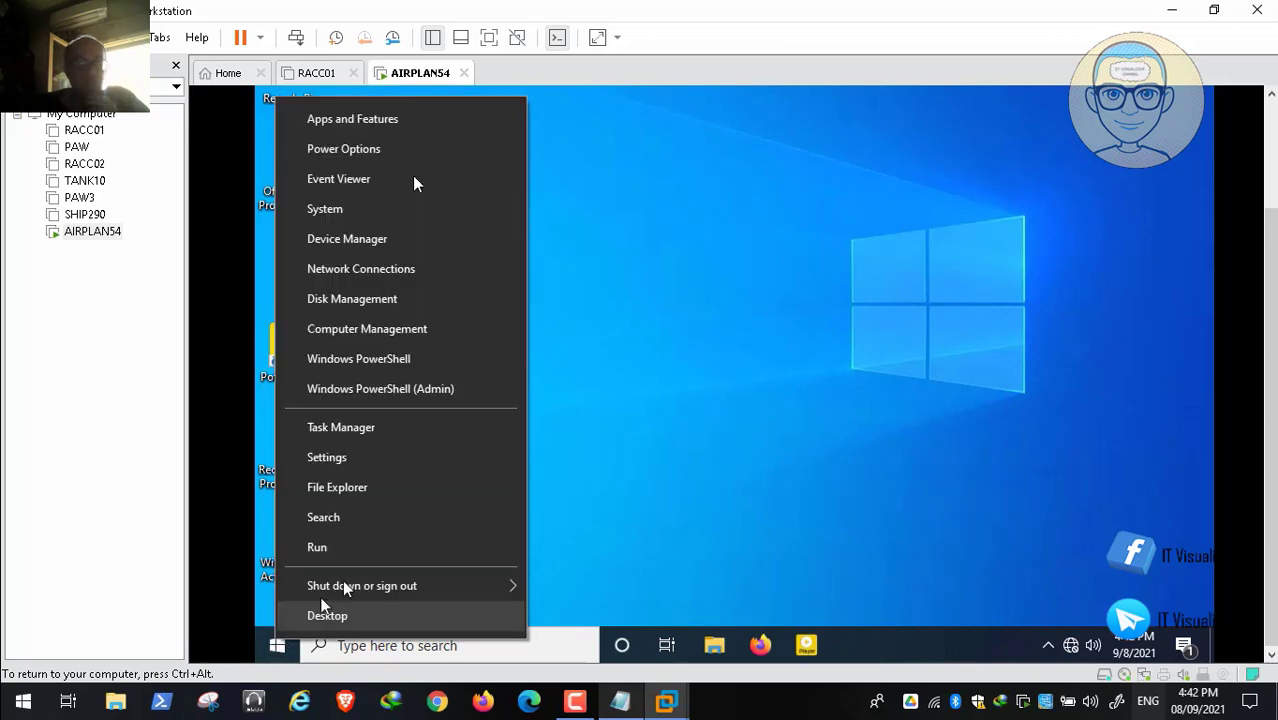
{"action": "left_click", "coordinate": [351, 547]}
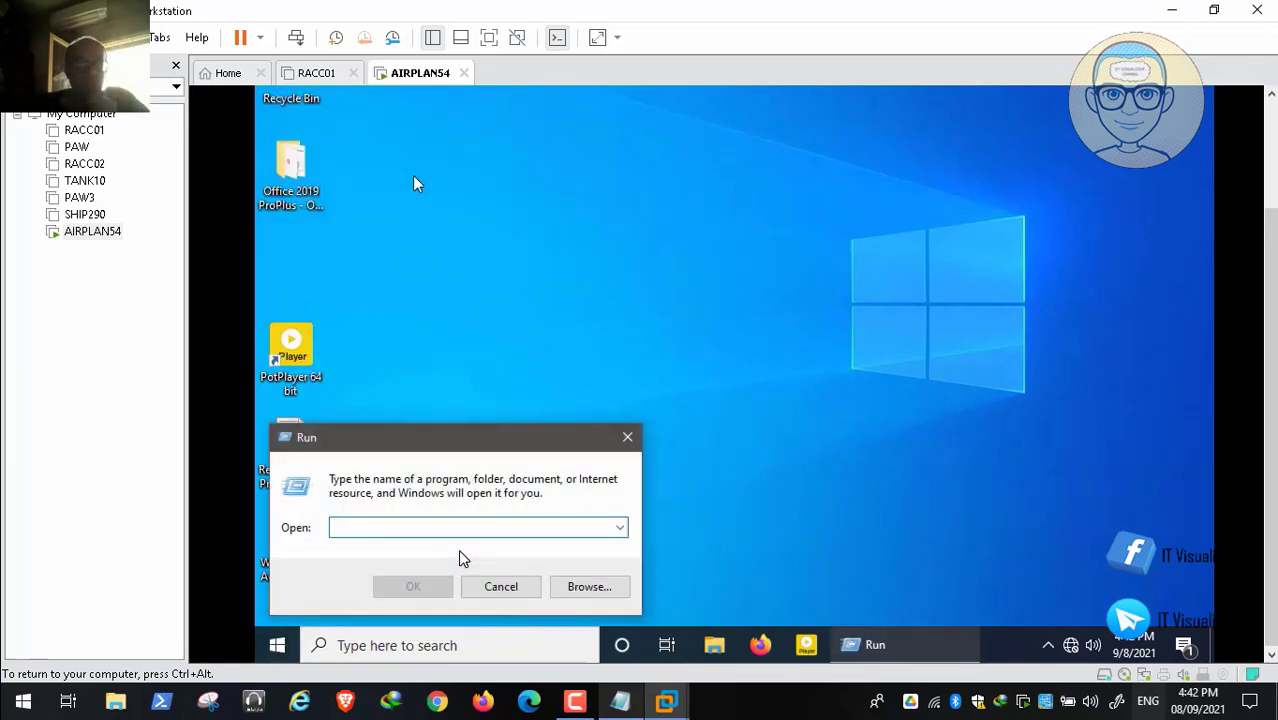
{"action": "type", "text": "winver"}
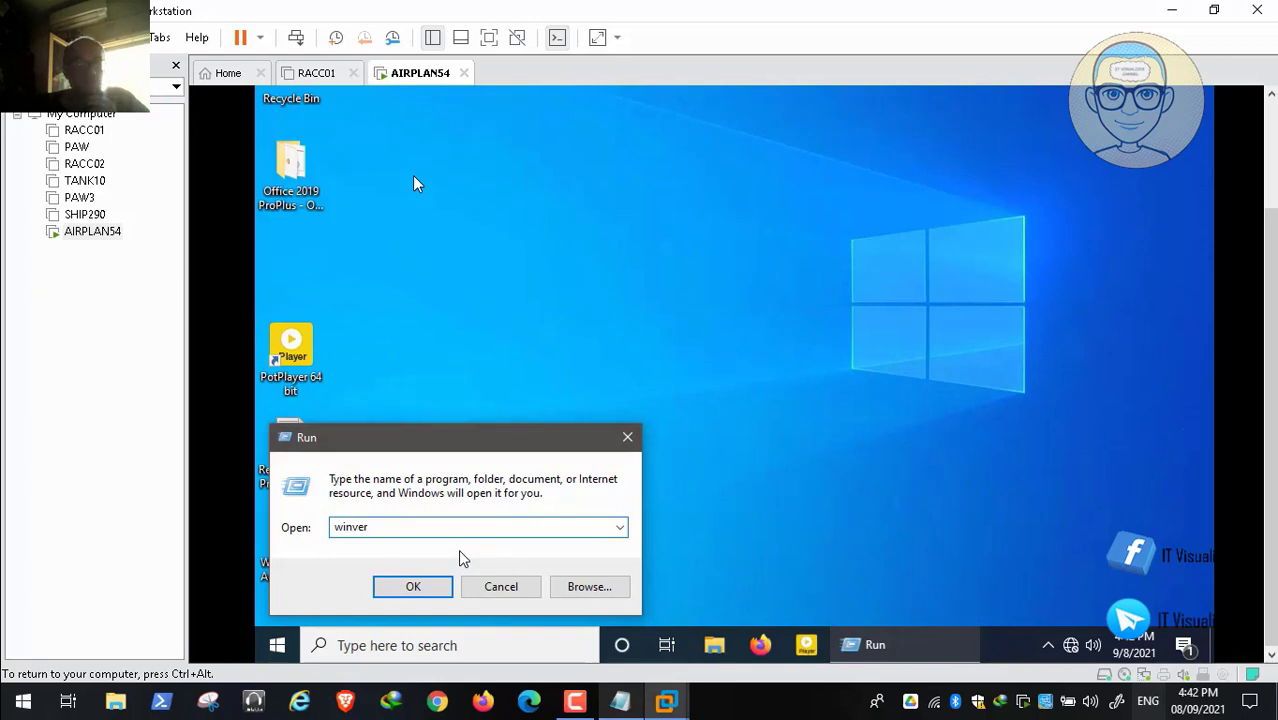
{"action": "key", "text": "Return"}
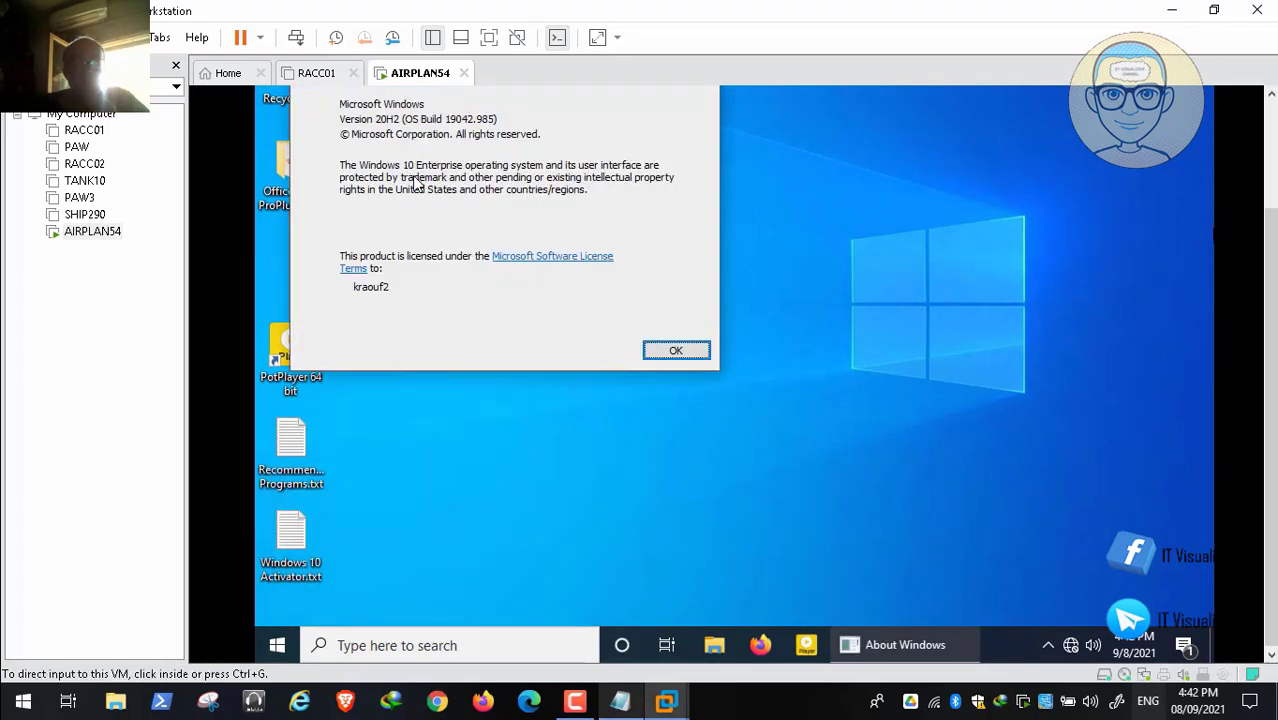
{"action": "left_click", "coordinate": [1270, 118]}
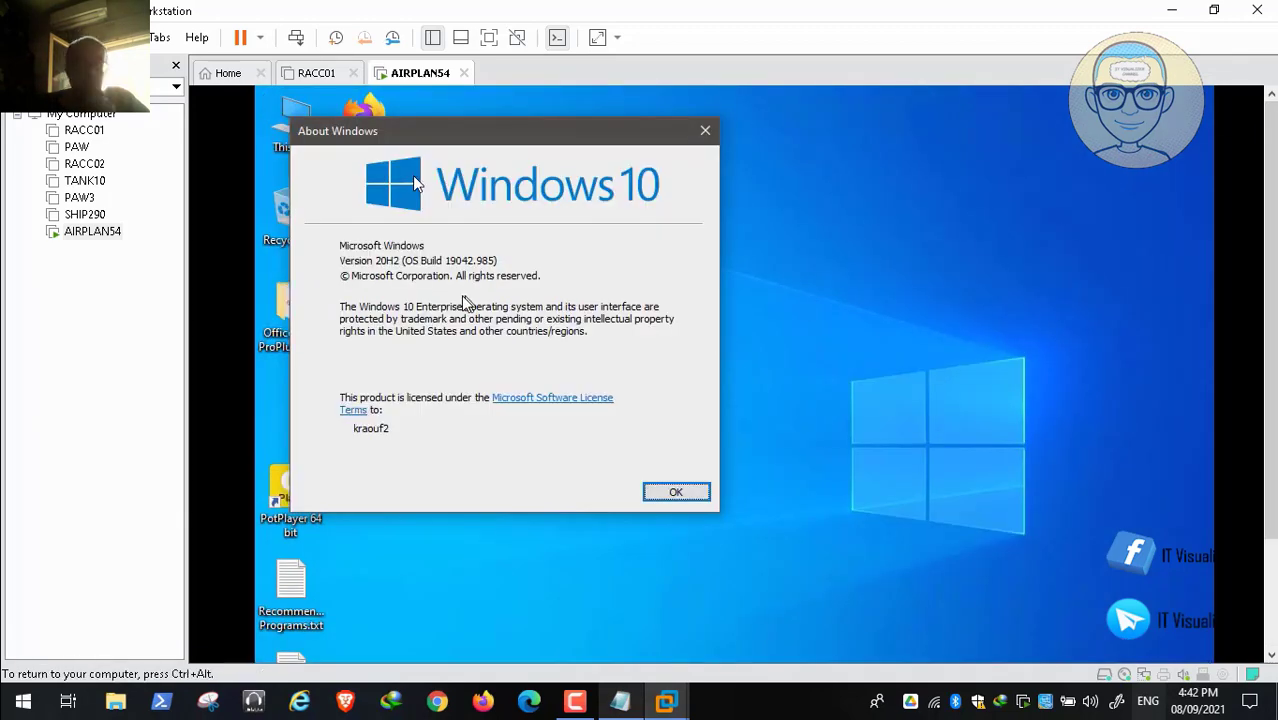
{"action": "left_click", "coordinate": [676, 494]}
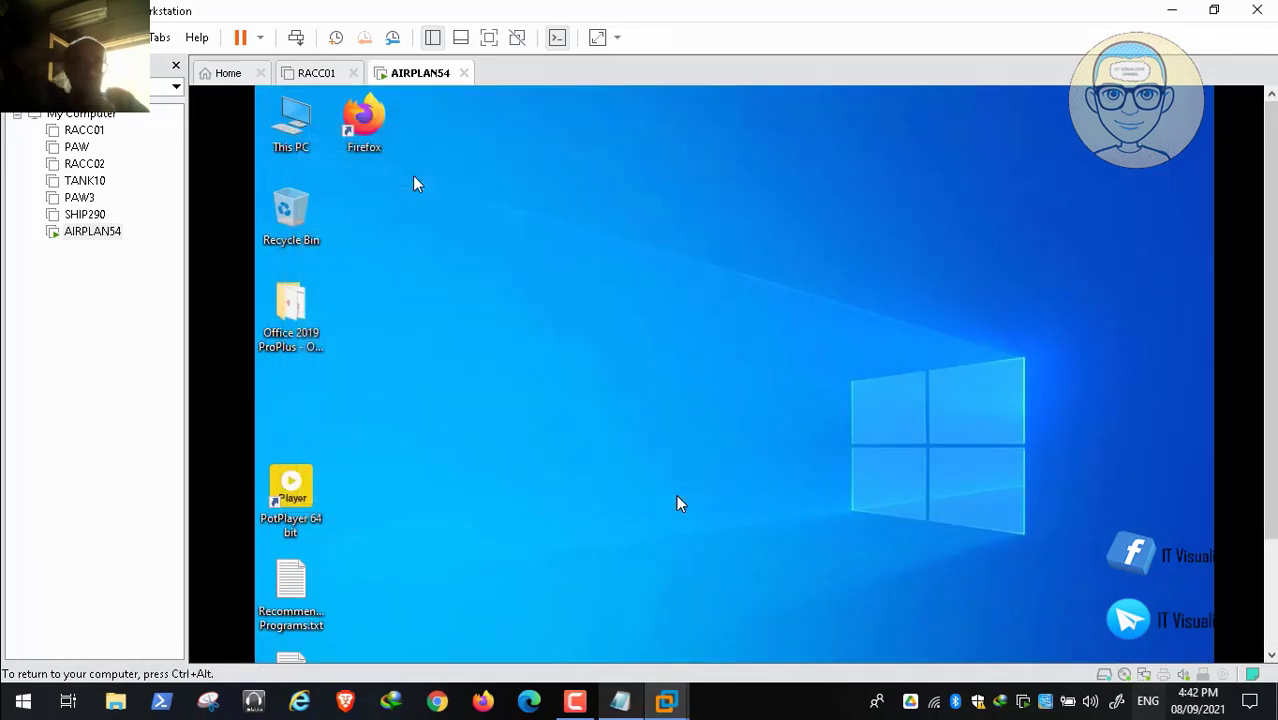
Step: Rename the PC to AIRPLAN54 from This PC Properties and choose Restart now
{"action": "right_click", "coordinate": [290, 128]}
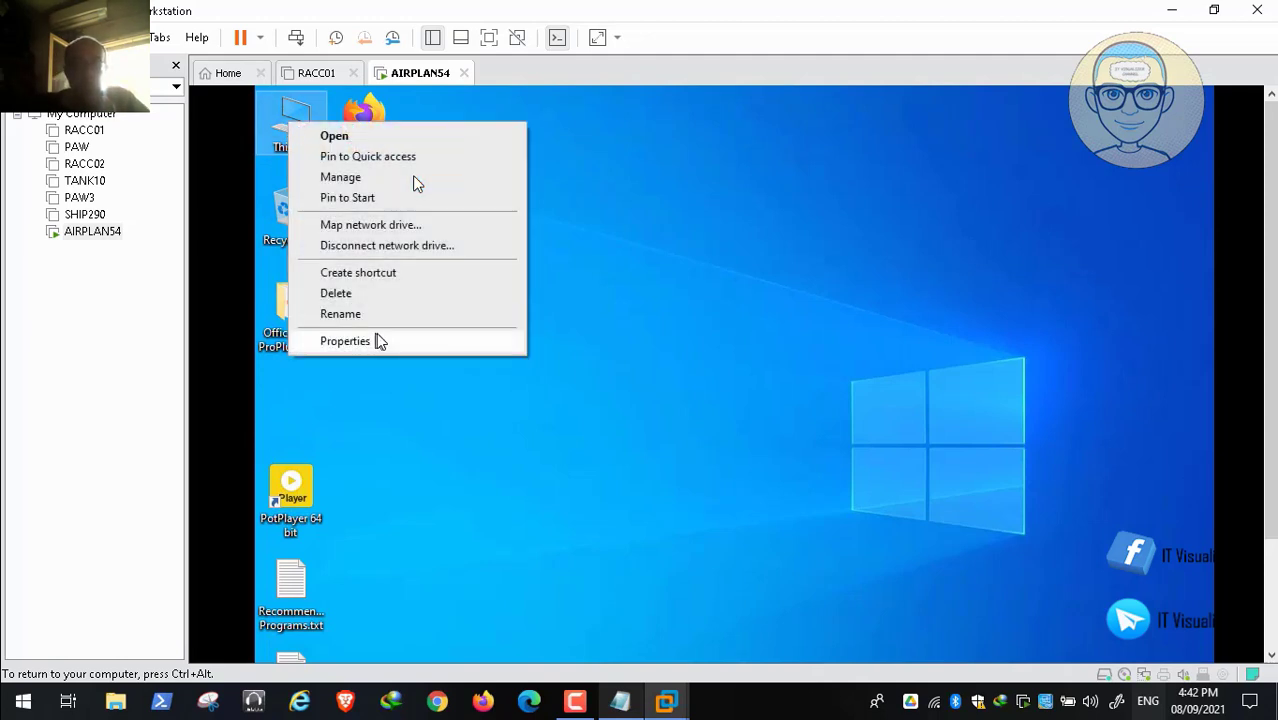
{"action": "left_click", "coordinate": [388, 344]}
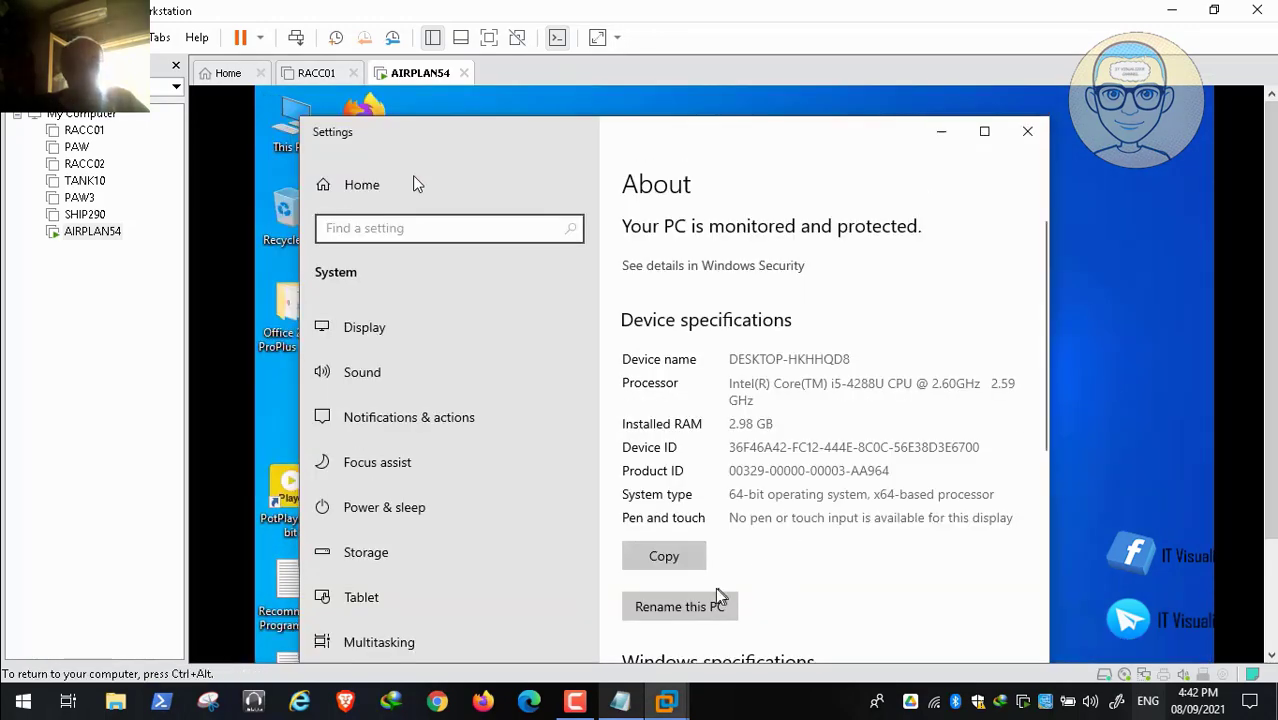
{"action": "left_click", "coordinate": [697, 608]}
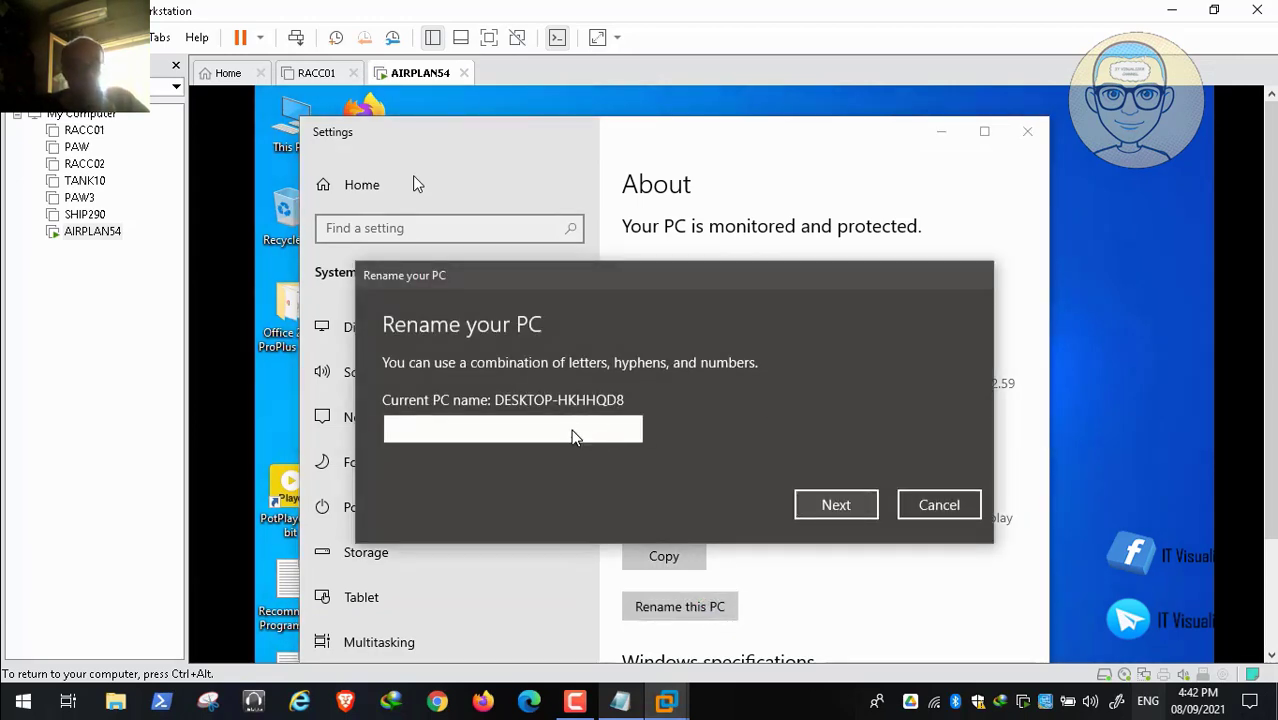
{"action": "type", "text": "AlR"}
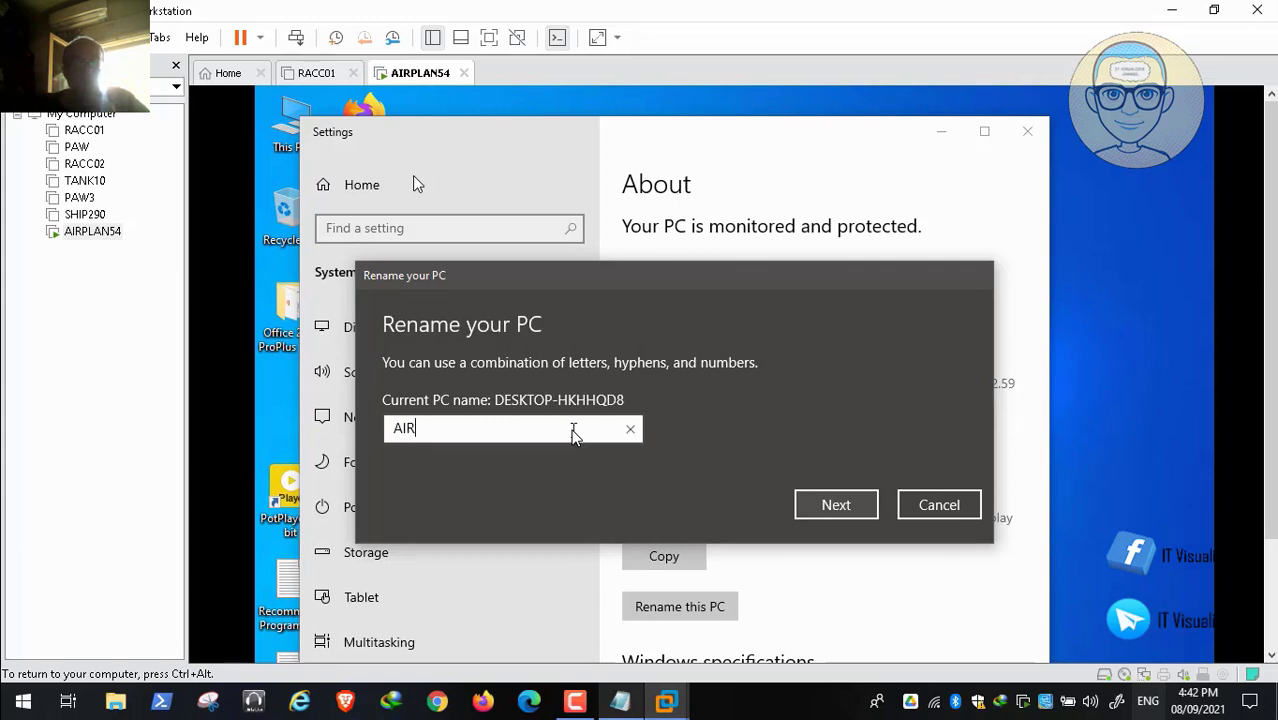
{"action": "type", "text": "PLAN"}
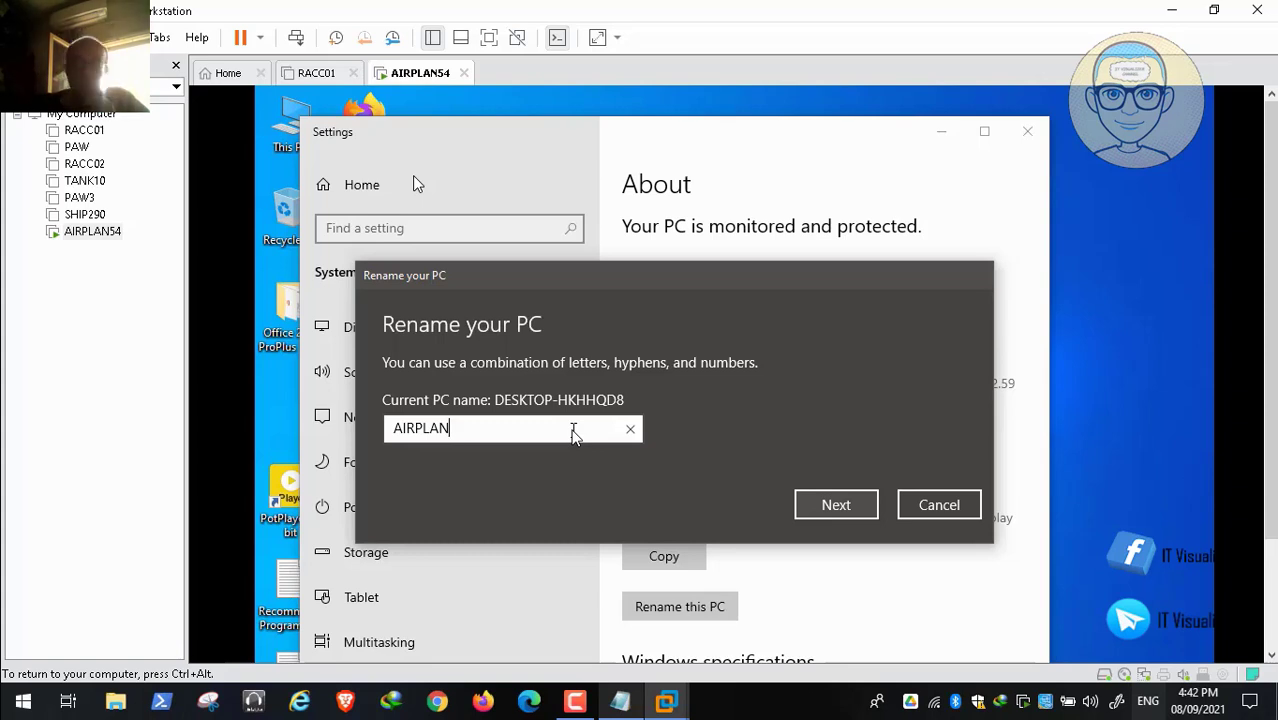
{"action": "type", "text": "54"}
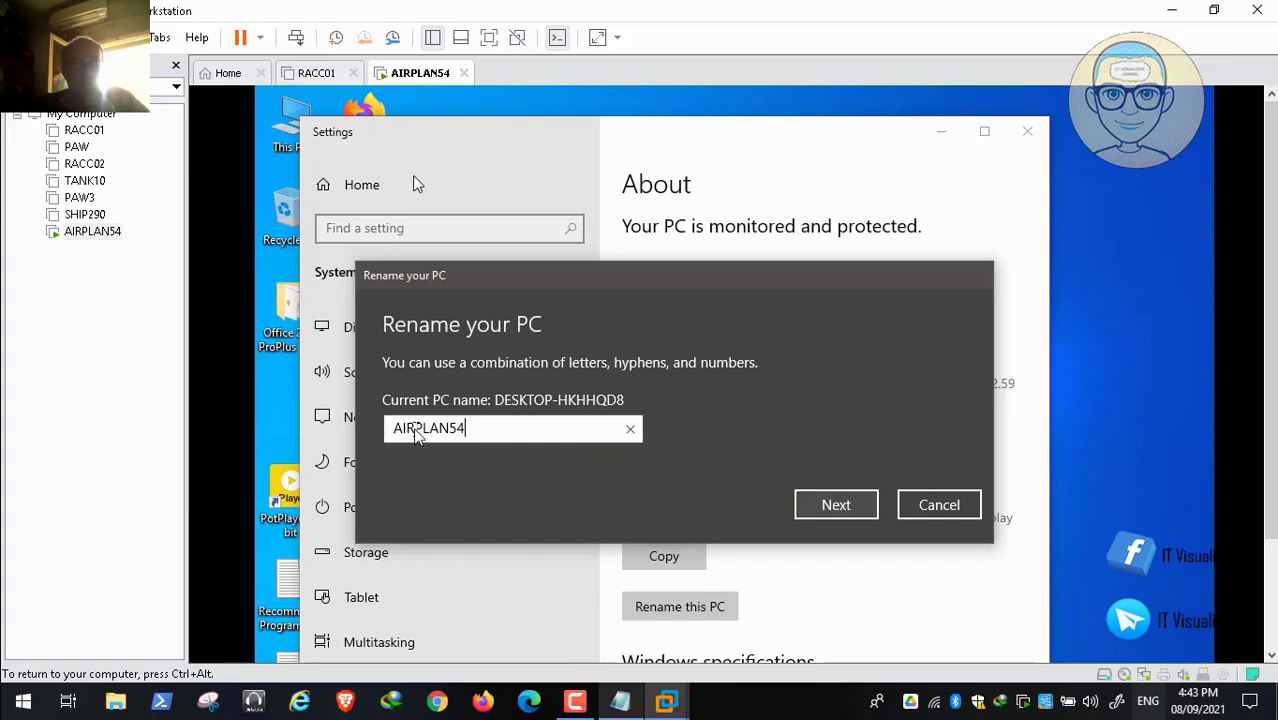
{"action": "left_click", "coordinate": [836, 504]}
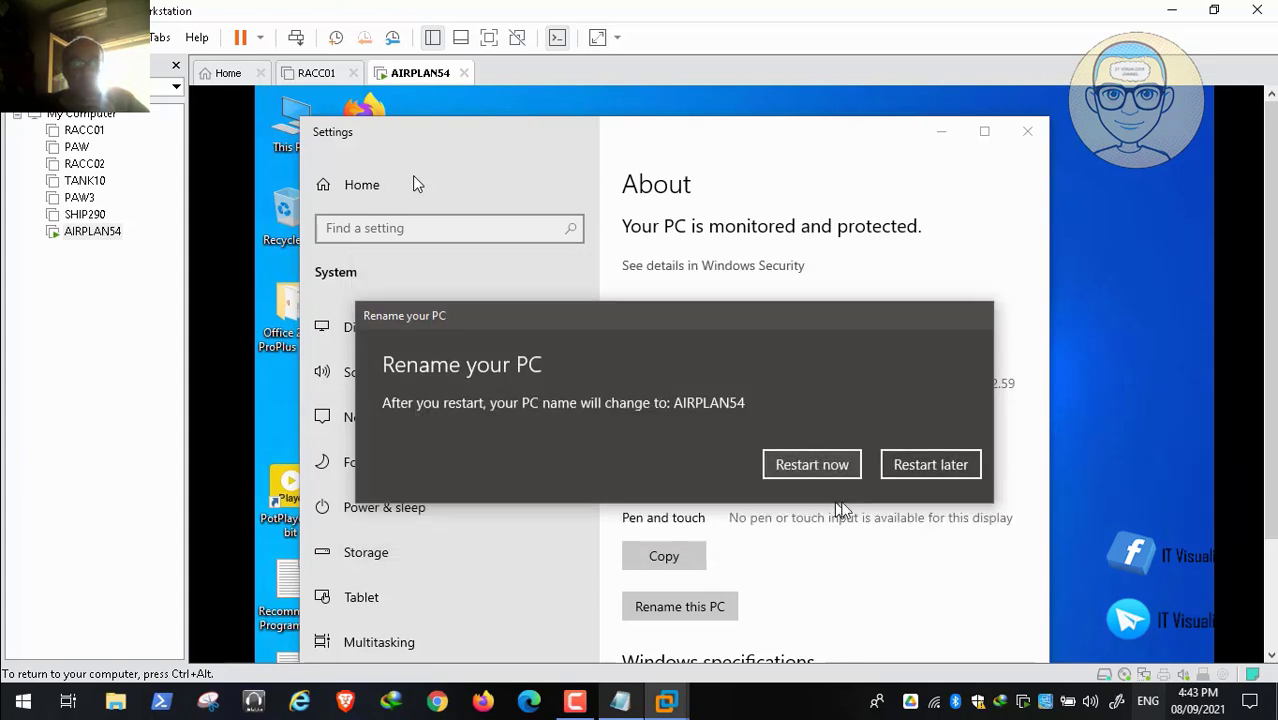
{"action": "left_click", "coordinate": [852, 466]}
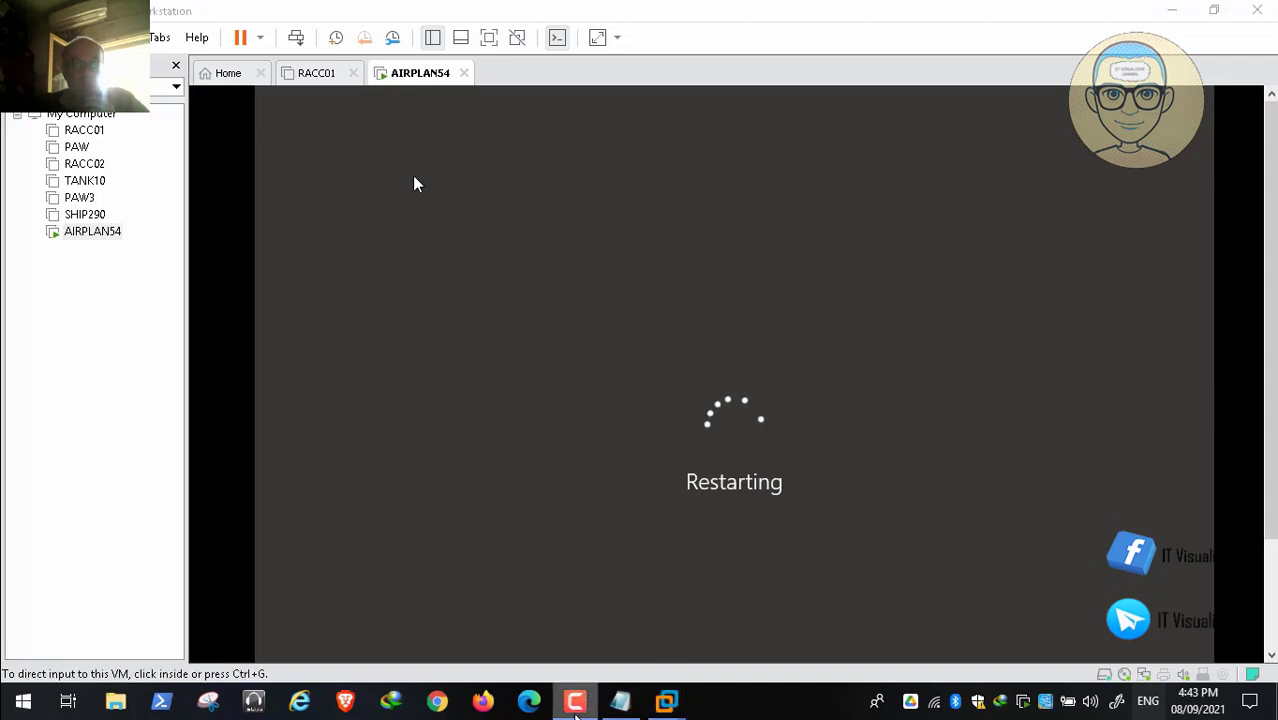
Step: Dismiss the lock screen and sign in to the renamed AIRPLAN54 with the account password
{"action": "left_click", "coordinate": [575, 701]}
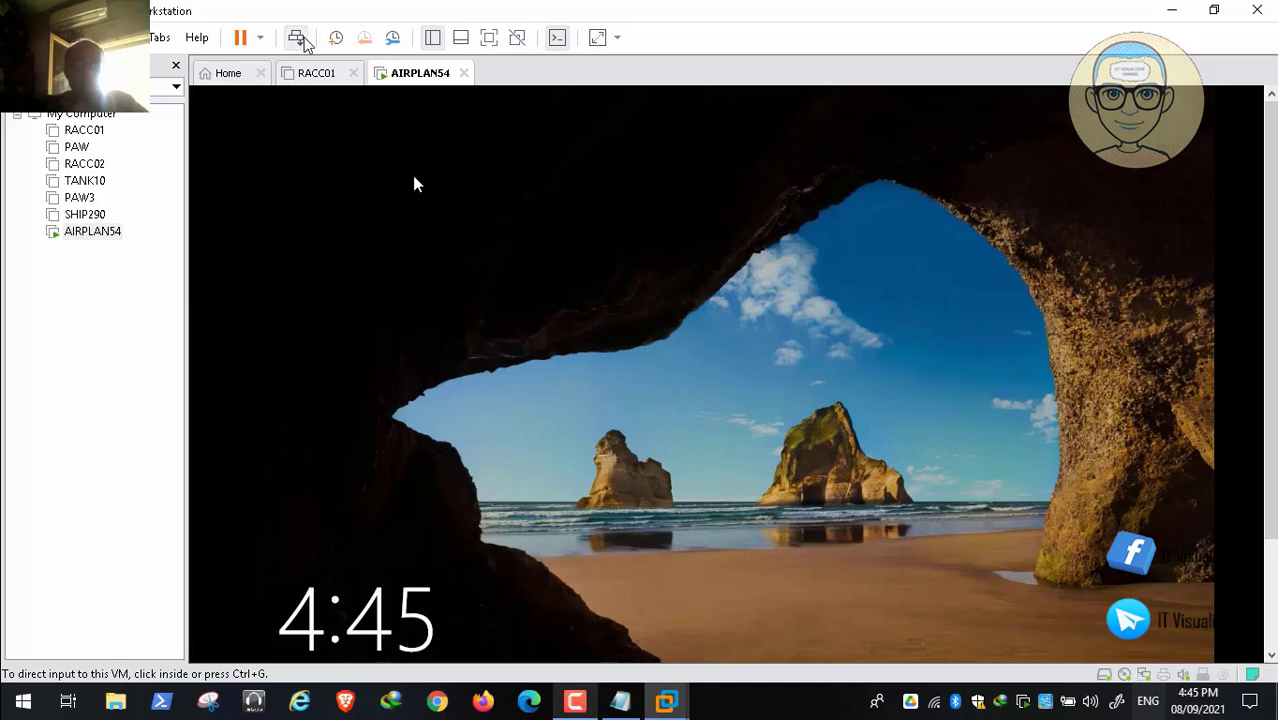
{"action": "left_click", "coordinate": [568, 371]}
{"action": "left_click", "coordinate": [641, 524]}
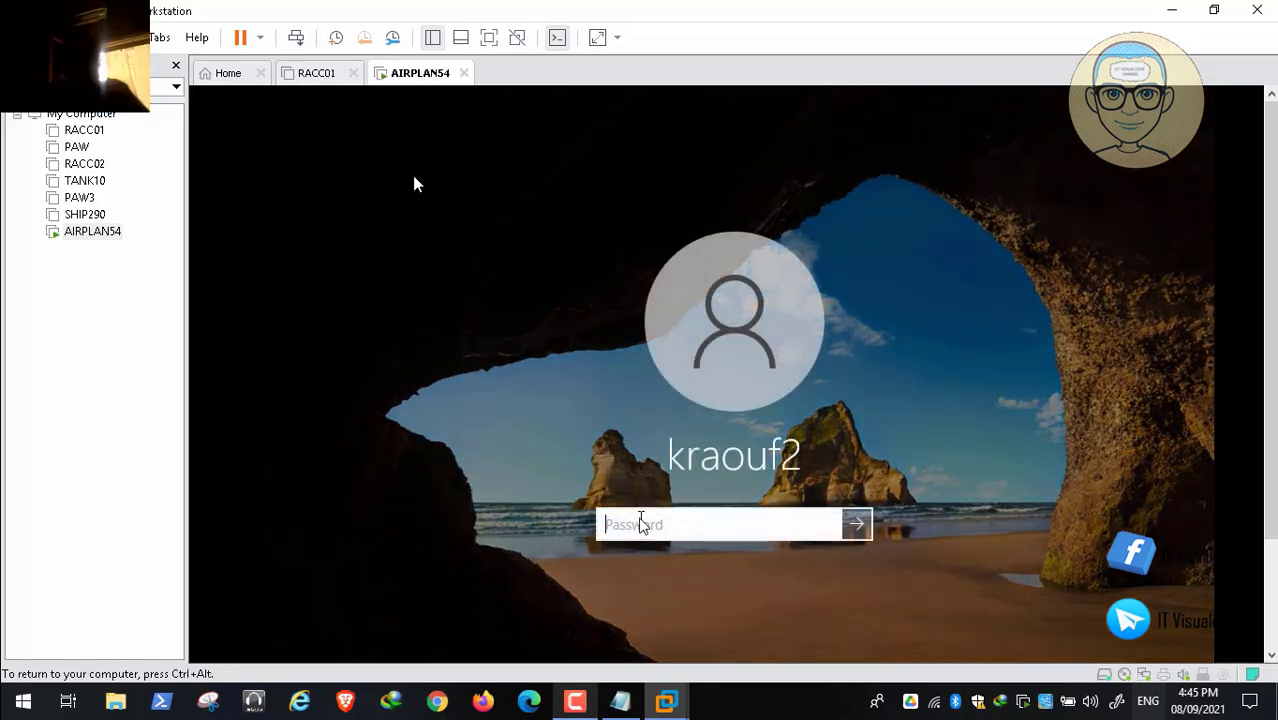
{"action": "type", "text": "***"}
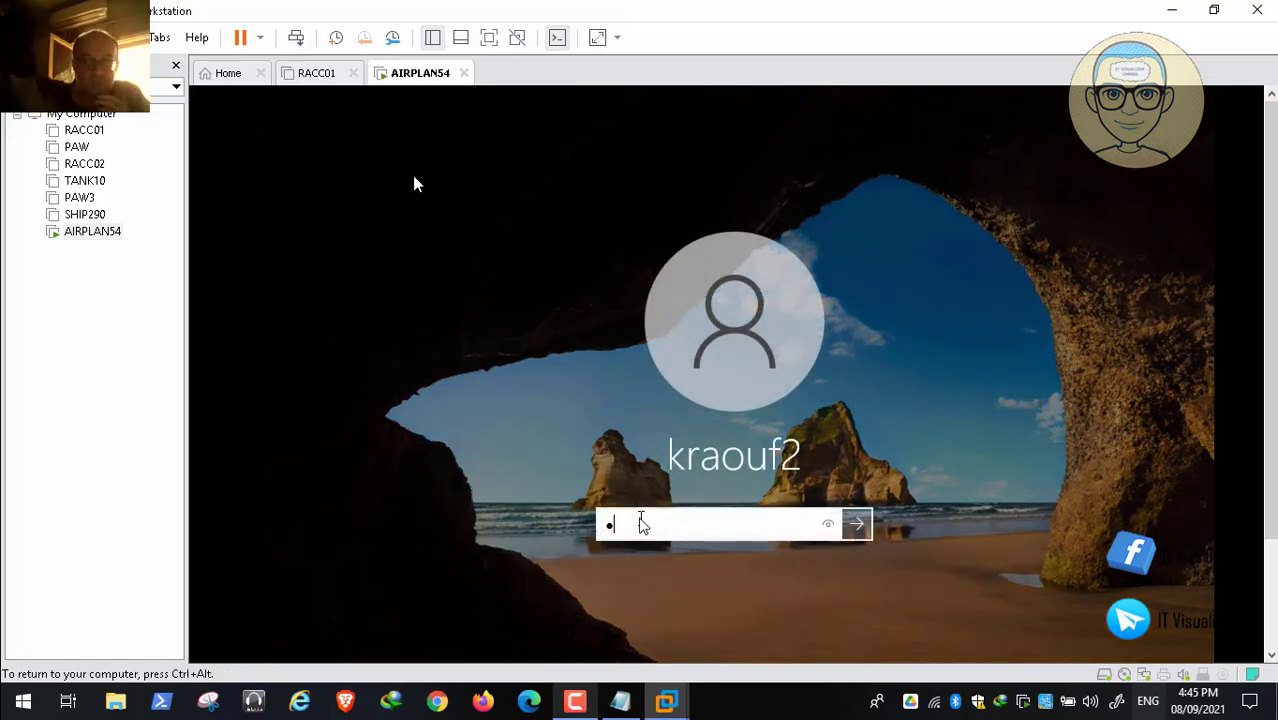
{"action": "type", "text": "*"}
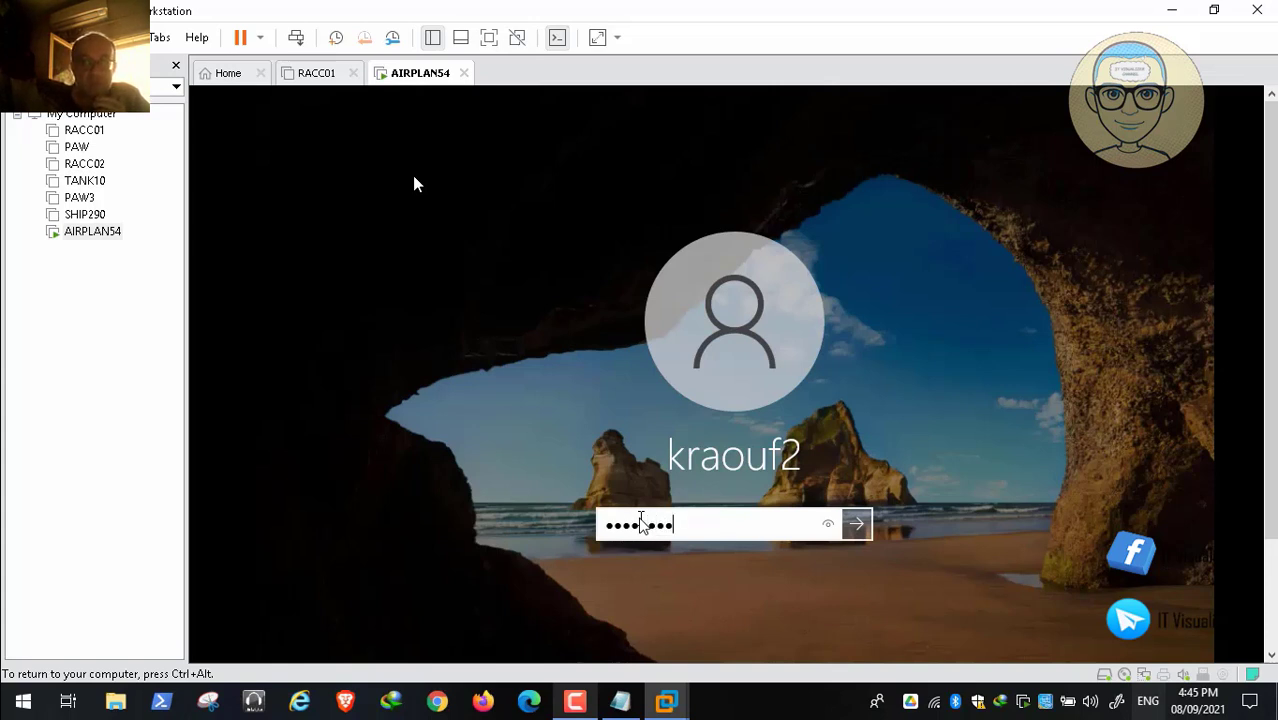
{"action": "key", "text": "Return"}
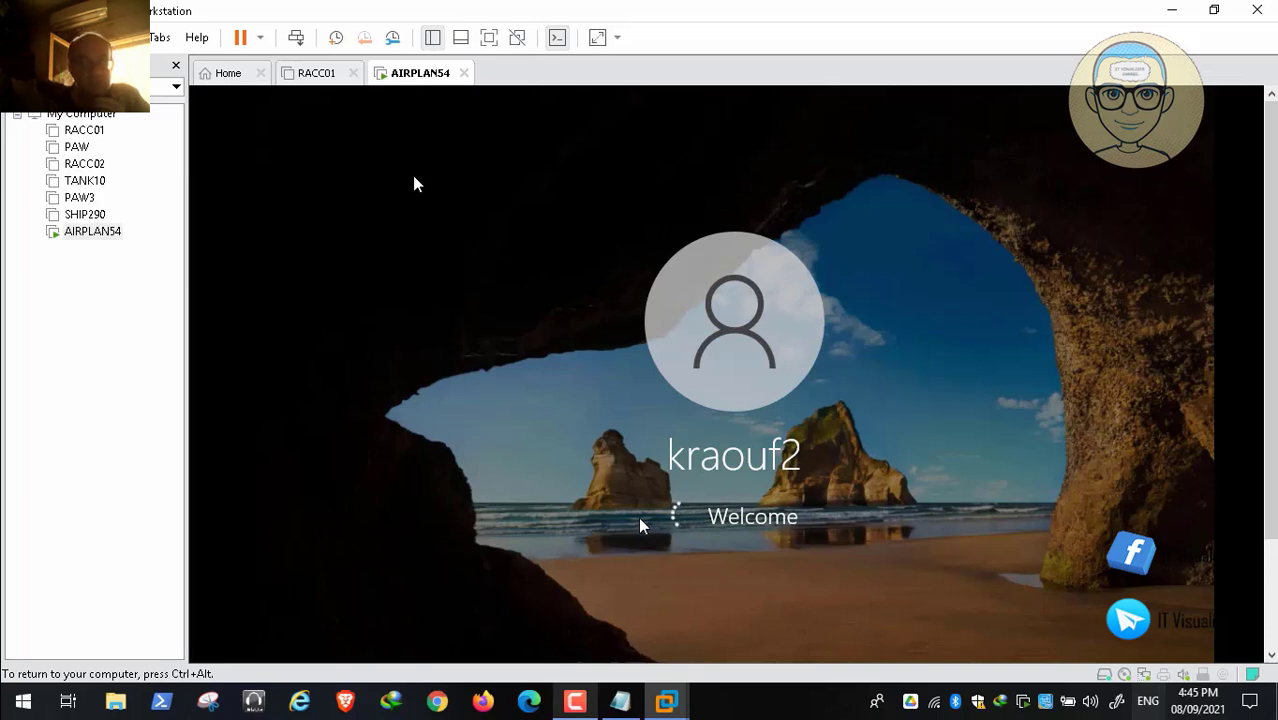
{"action": "key", "text": "ctrl+alt"}
{"action": "left_click", "coordinate": [578, 706]}
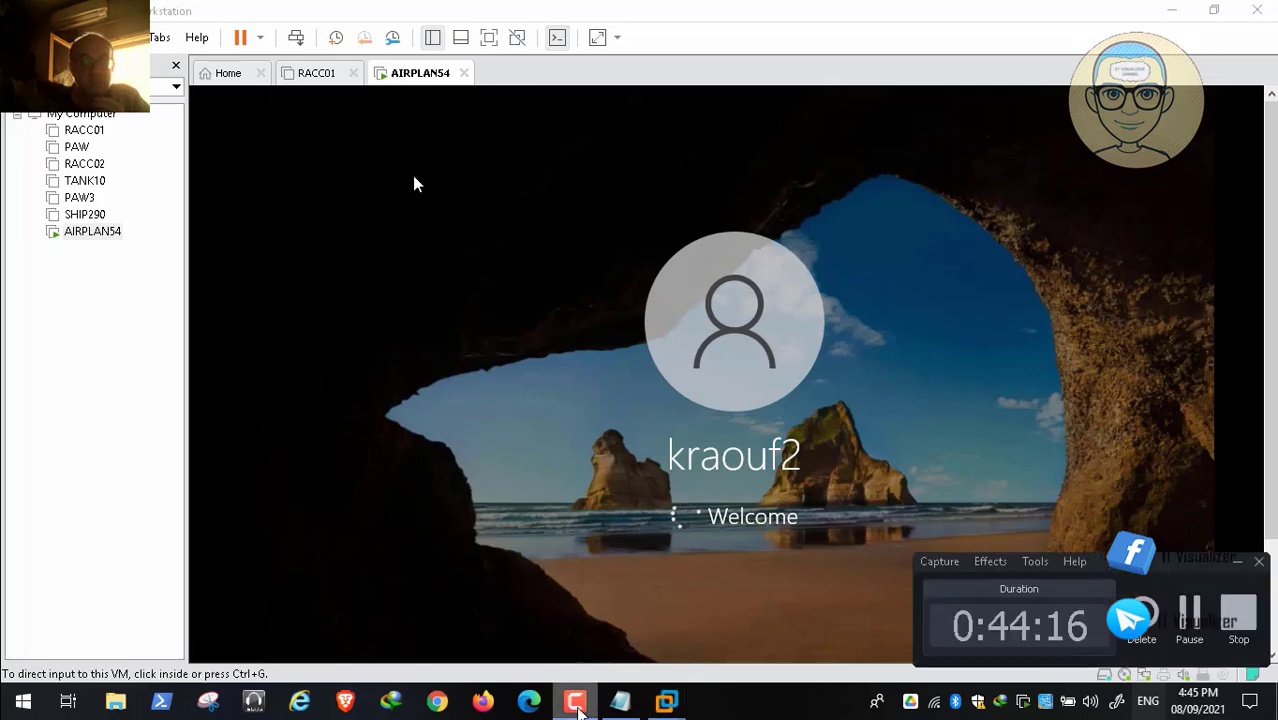
{"action": "left_click", "coordinate": [1189, 610]}
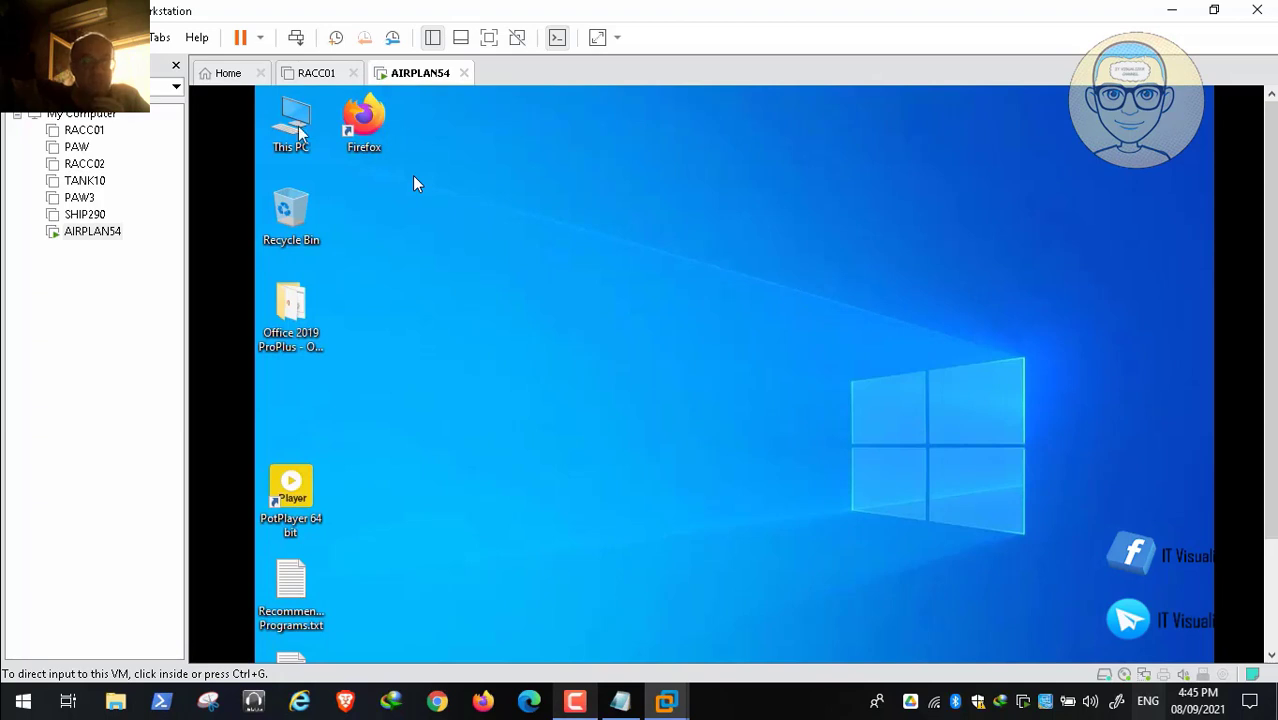
{"action": "left_click", "coordinate": [299, 129]}
Step: Choose Install VMware Tools from the VM menu
{"action": "key", "text": "ctrl+alt"}
{"action": "left_click", "coordinate": [122, 38]}
{"action": "left_click", "coordinate": [309, 269]}
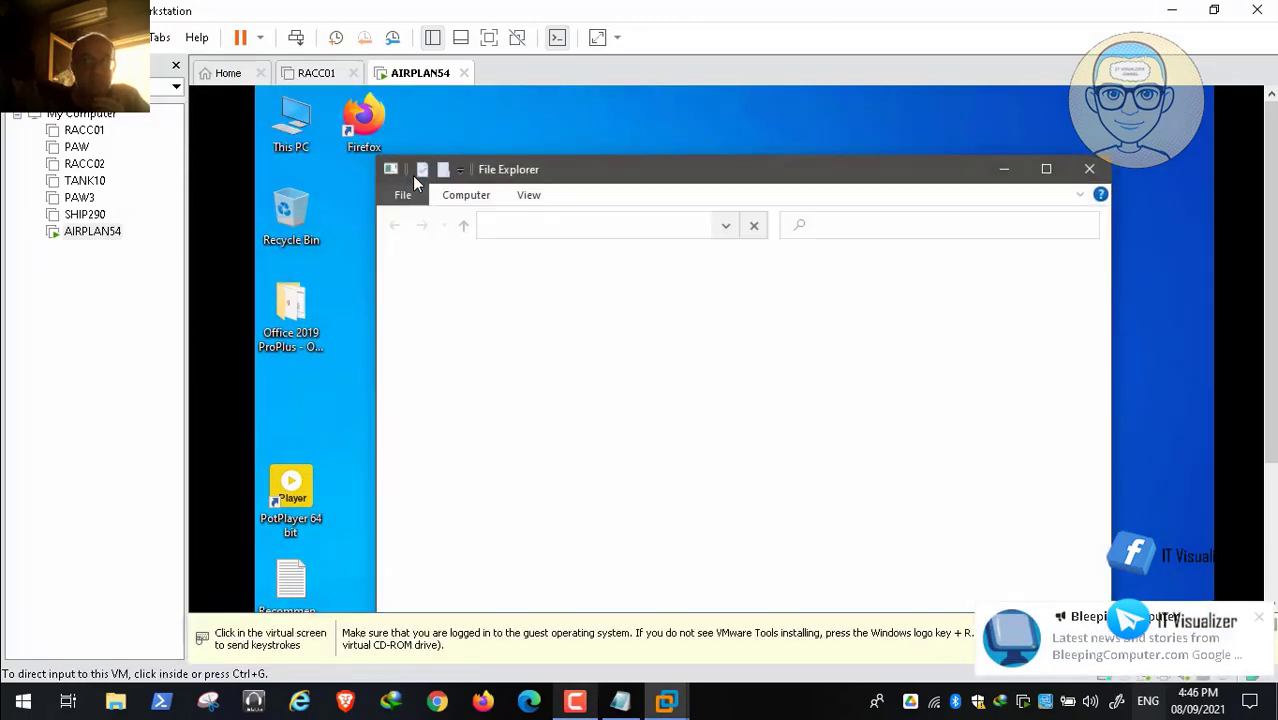
Step: Run the installer from DVD Drive (E:) VMware Tools and approve the UAC prompt
{"action": "left_click", "coordinate": [1090, 268]}
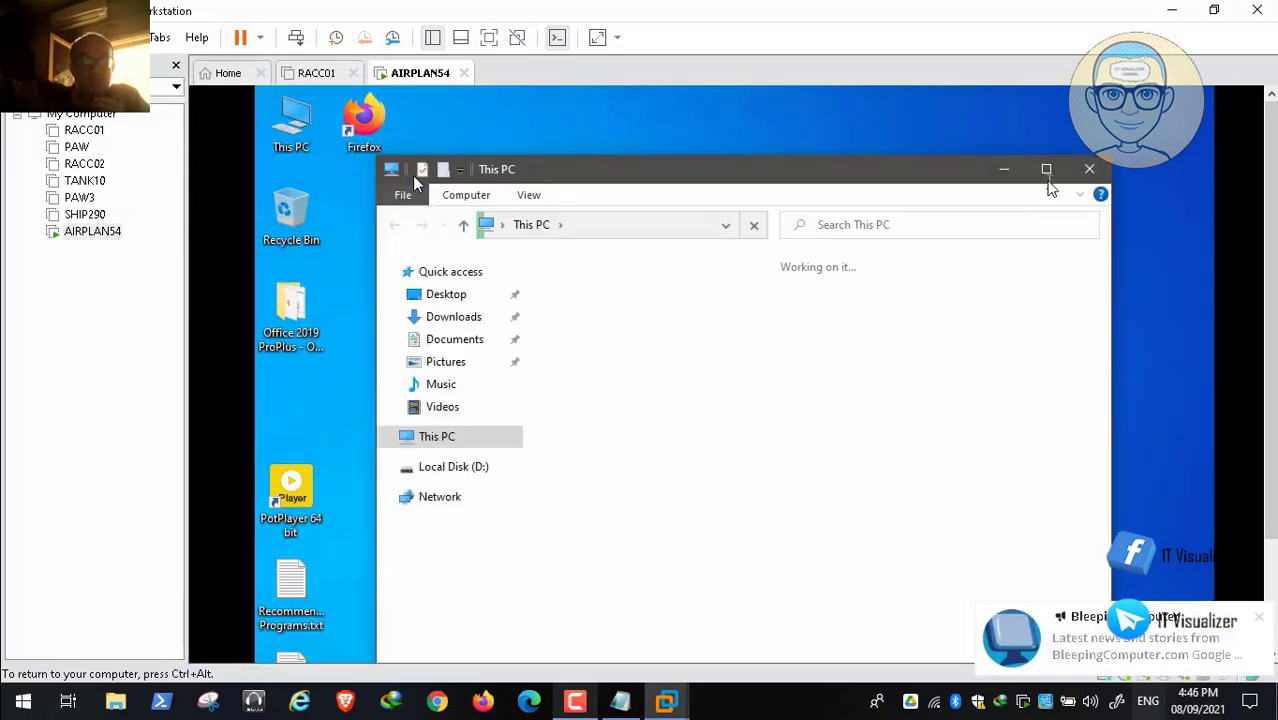
{"action": "left_click", "coordinate": [1046, 170]}
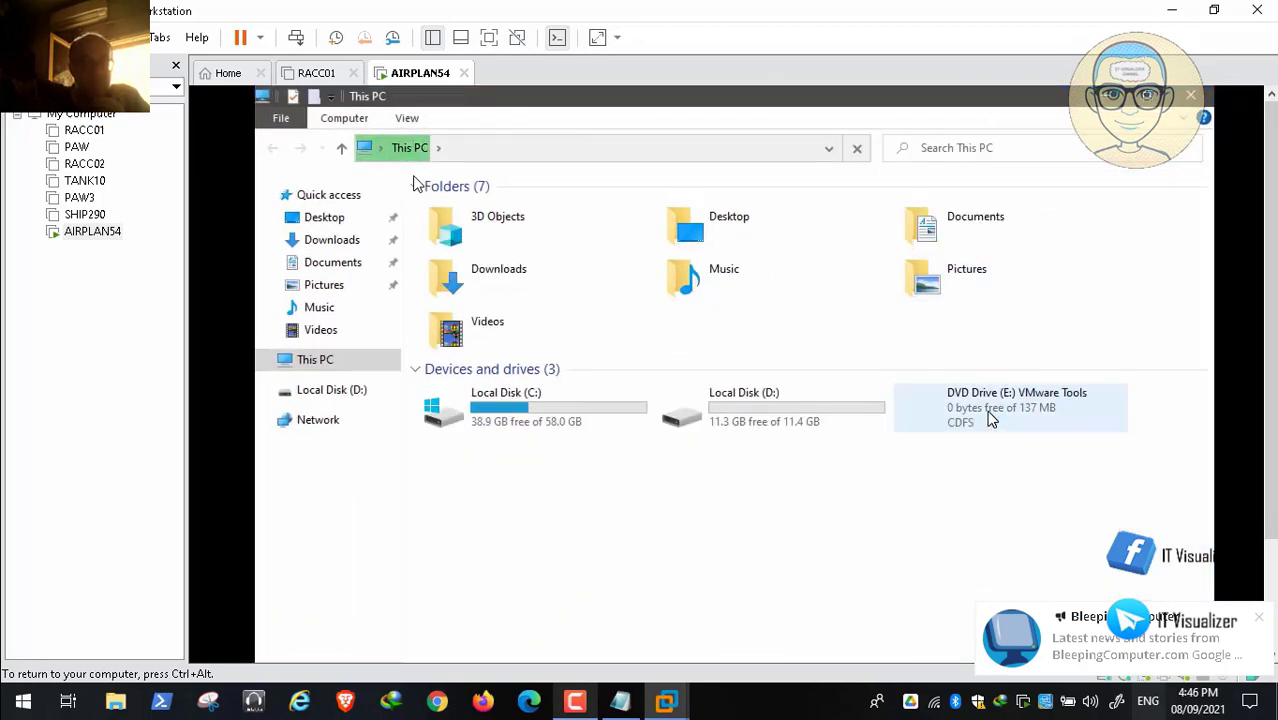
{"action": "left_click", "coordinate": [988, 412]}
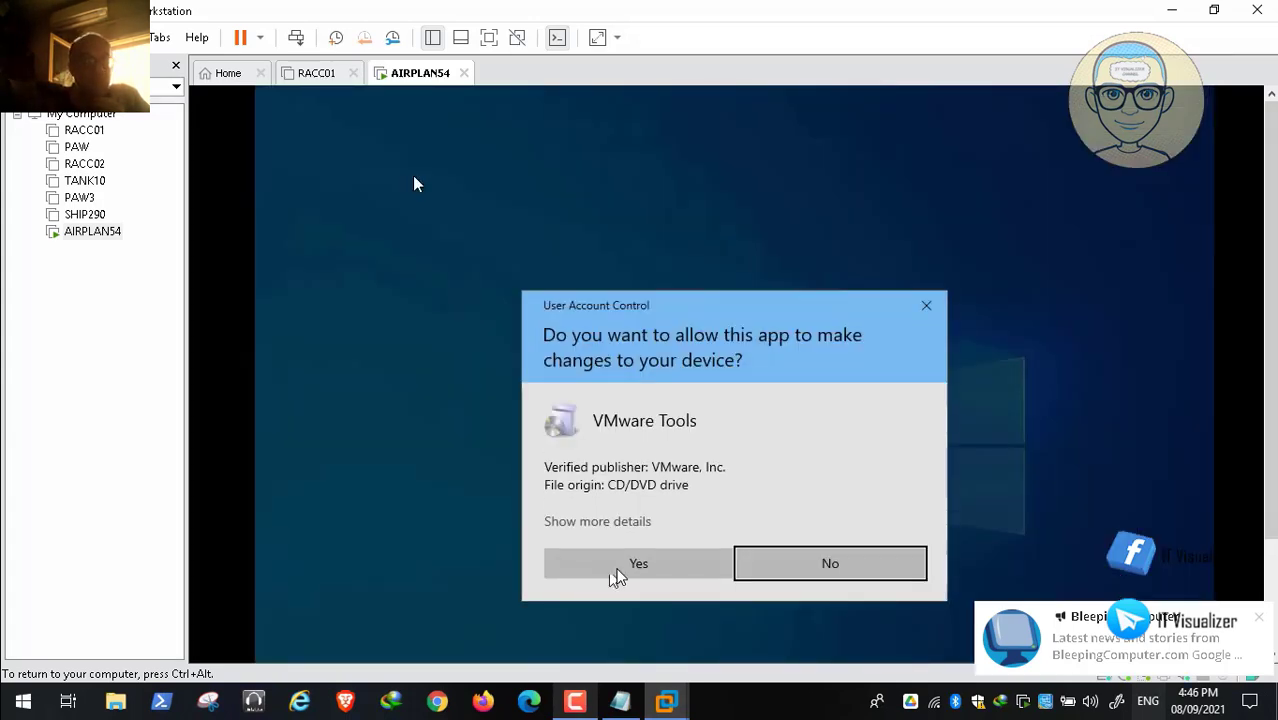
{"action": "left_click", "coordinate": [641, 569]}
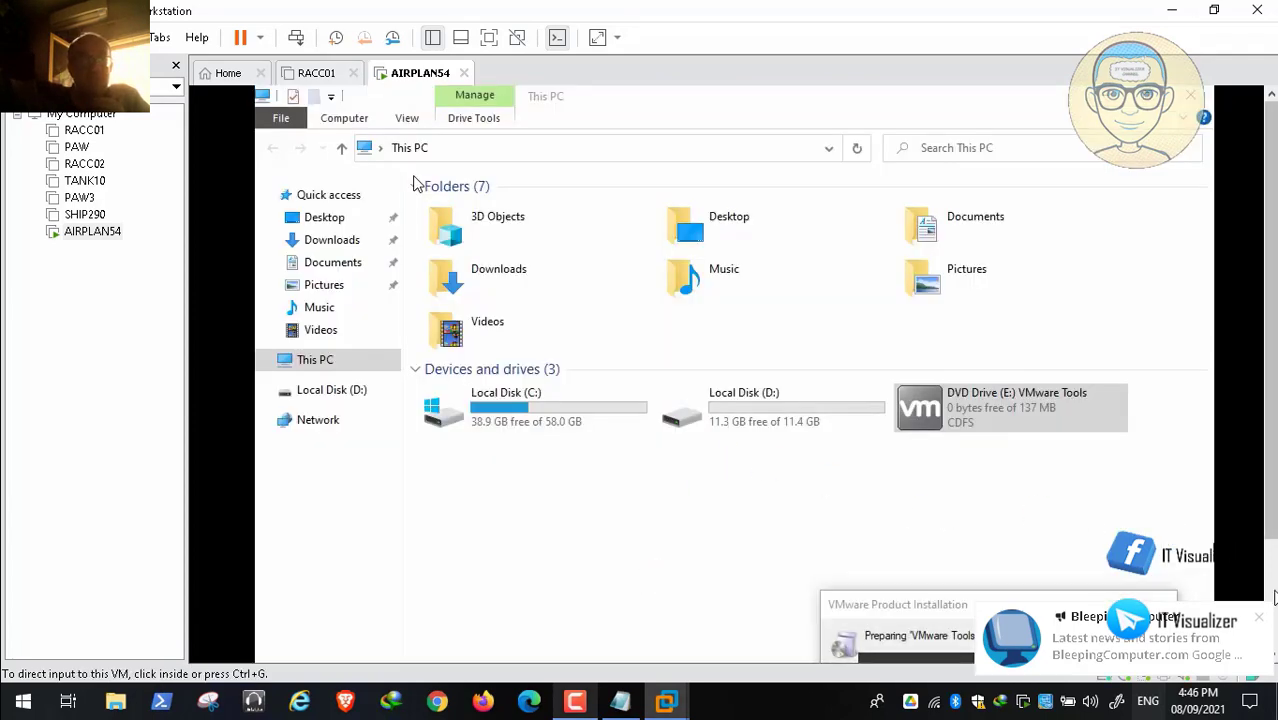
{"action": "left_click", "coordinate": [576, 703]}
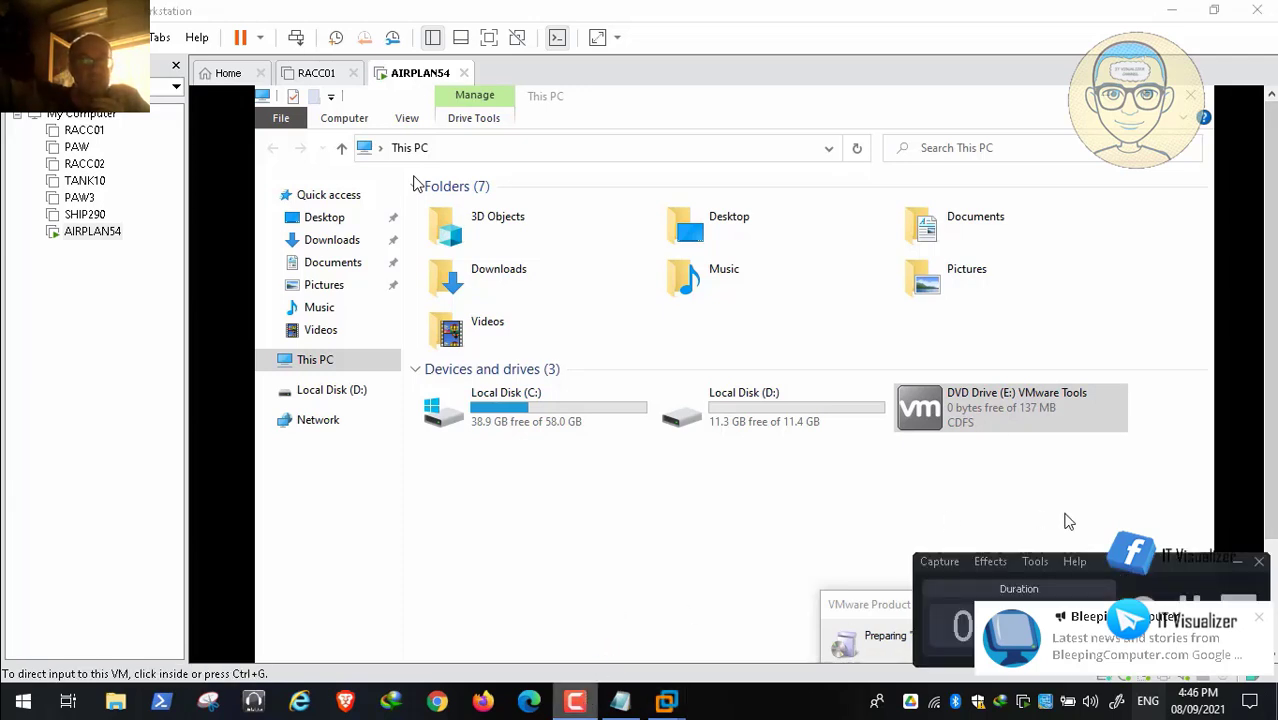
{"action": "left_click", "coordinate": [1188, 604]}
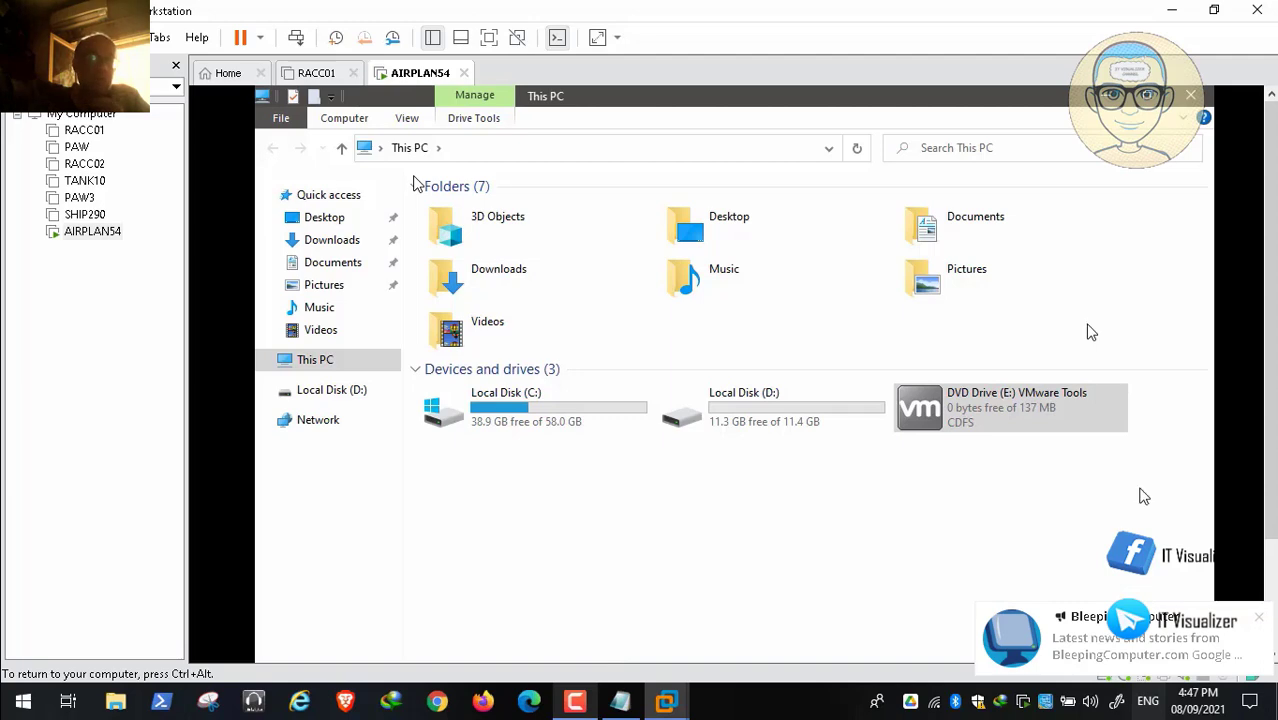
{"action": "left_click", "coordinate": [418, 185]}
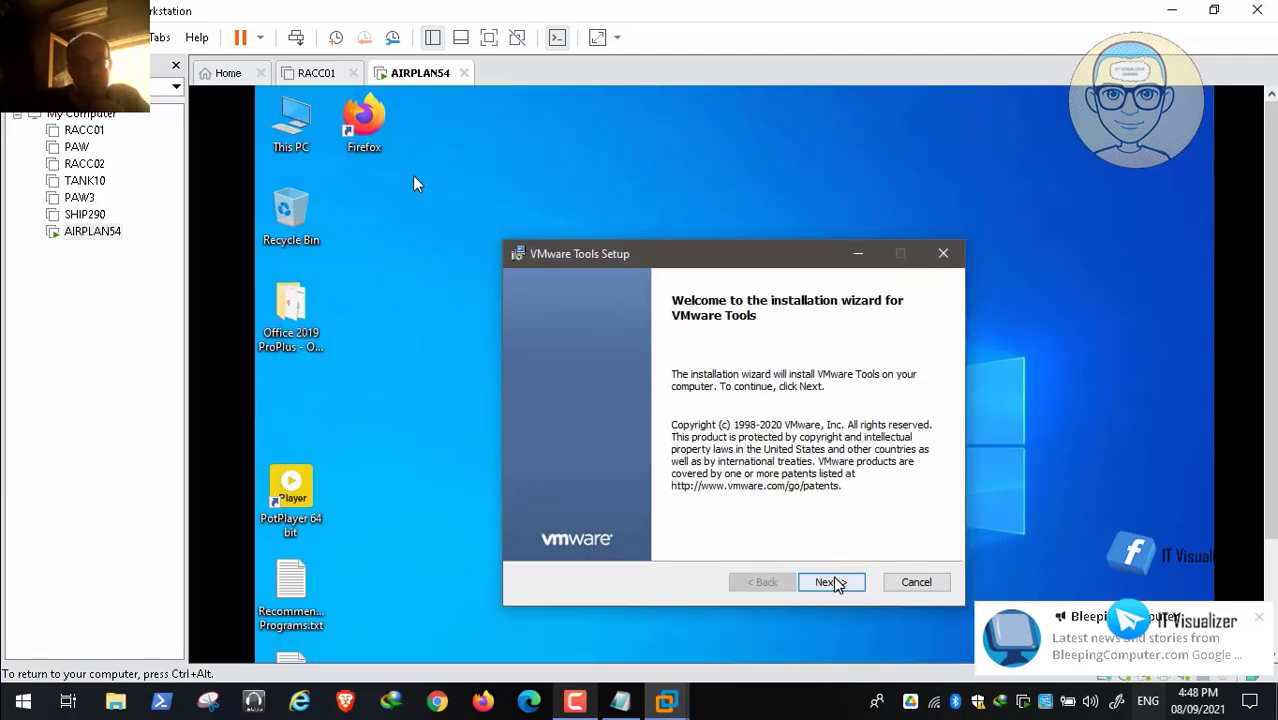
Step: Install VMware Tools with the Complete setup type, finish, and accept restarting the guest
{"action": "left_click", "coordinate": [833, 582]}
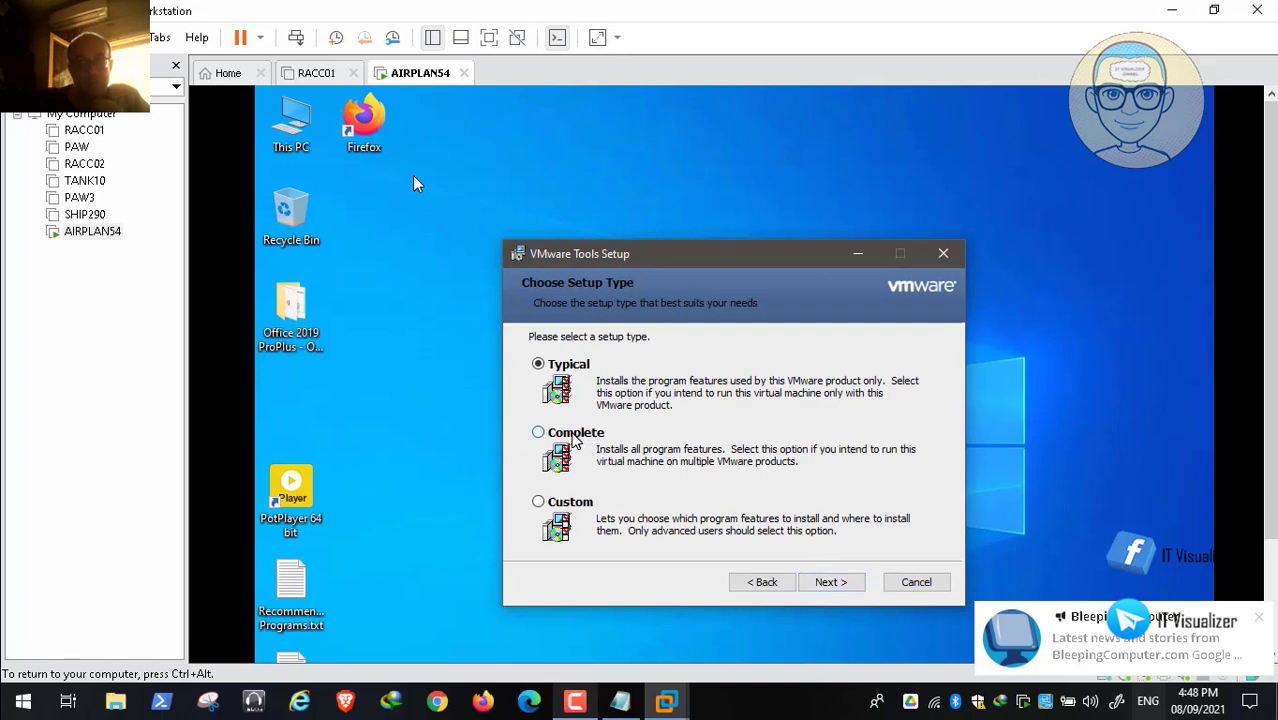
{"action": "left_click", "coordinate": [573, 438]}
{"action": "left_click", "coordinate": [836, 584]}
{"action": "left_click", "coordinate": [816, 582]}
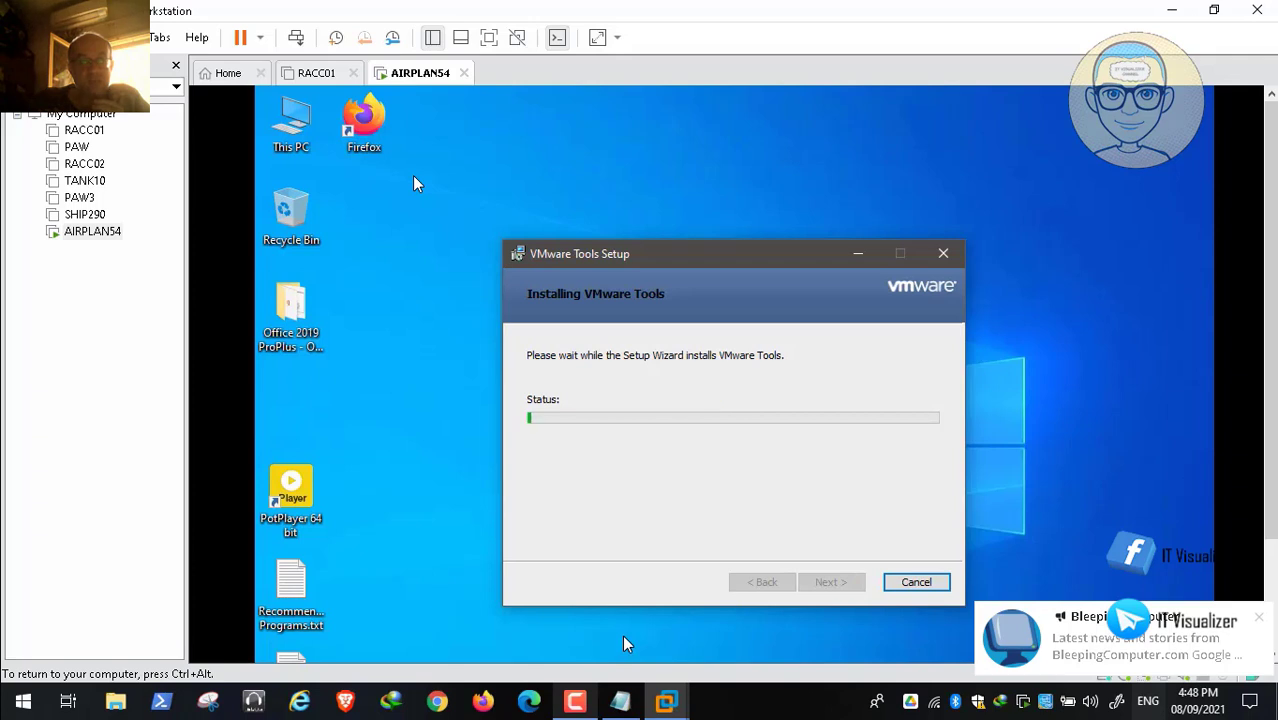
{"action": "left_click", "coordinate": [578, 700]}
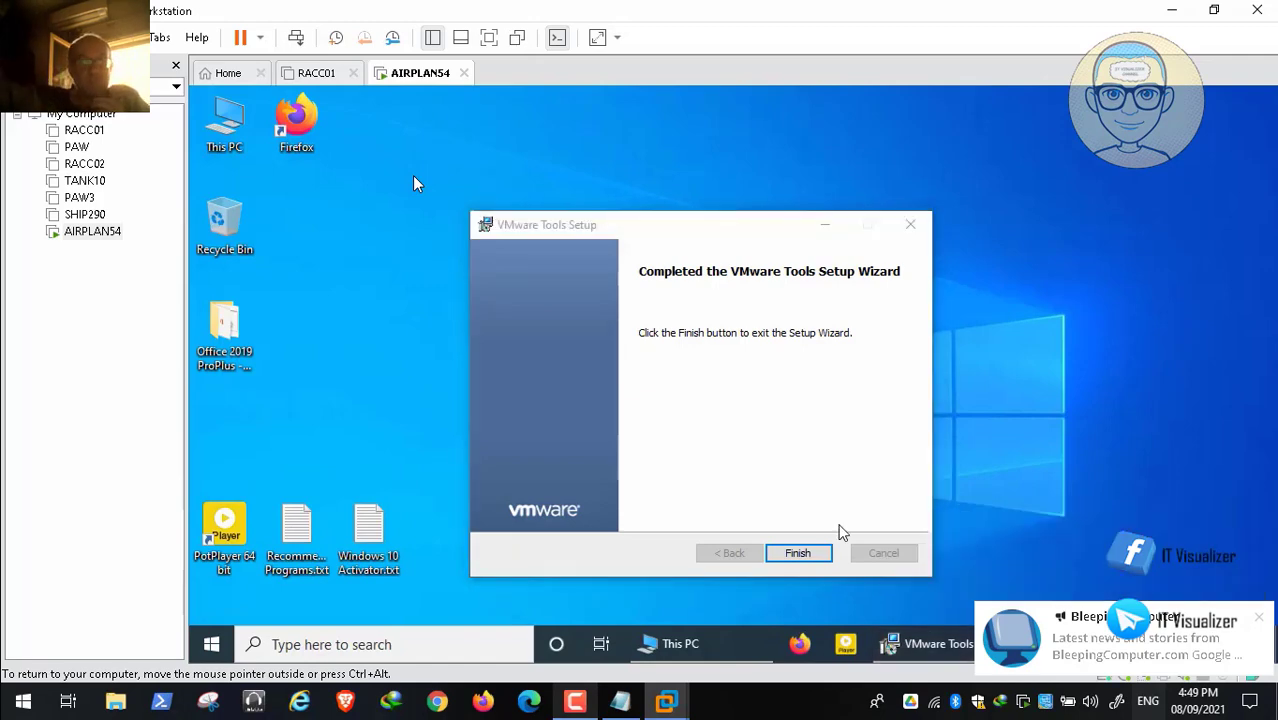
{"action": "left_click", "coordinate": [816, 553]}
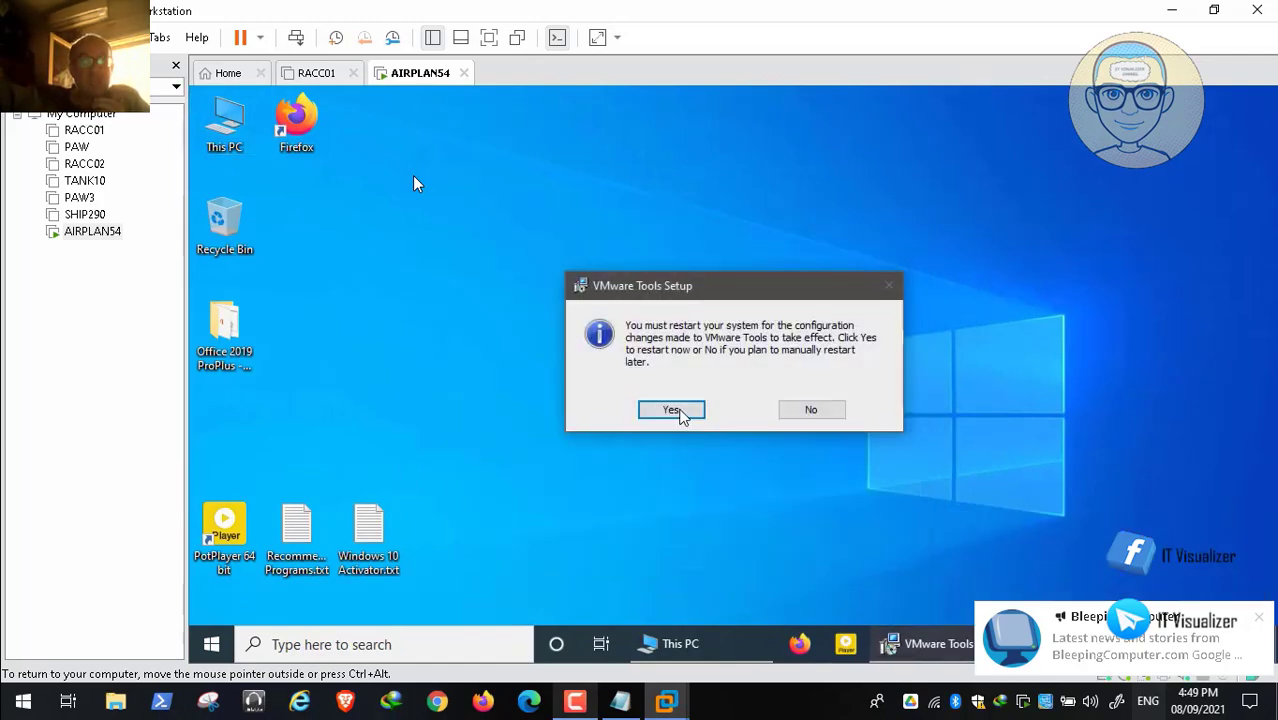
{"action": "left_click", "coordinate": [679, 412]}
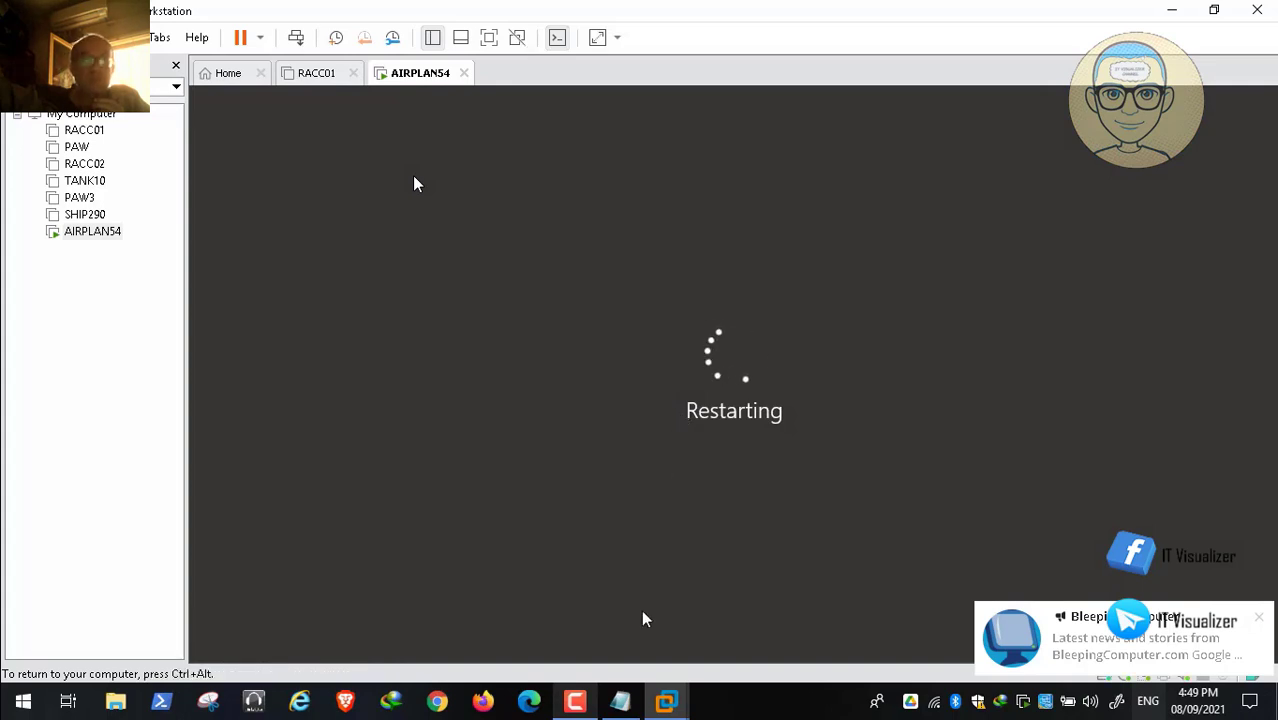
Step: Choose Shut Down Guest from the power dropdown and confirm Shut Down
{"action": "left_click", "coordinate": [579, 703]}
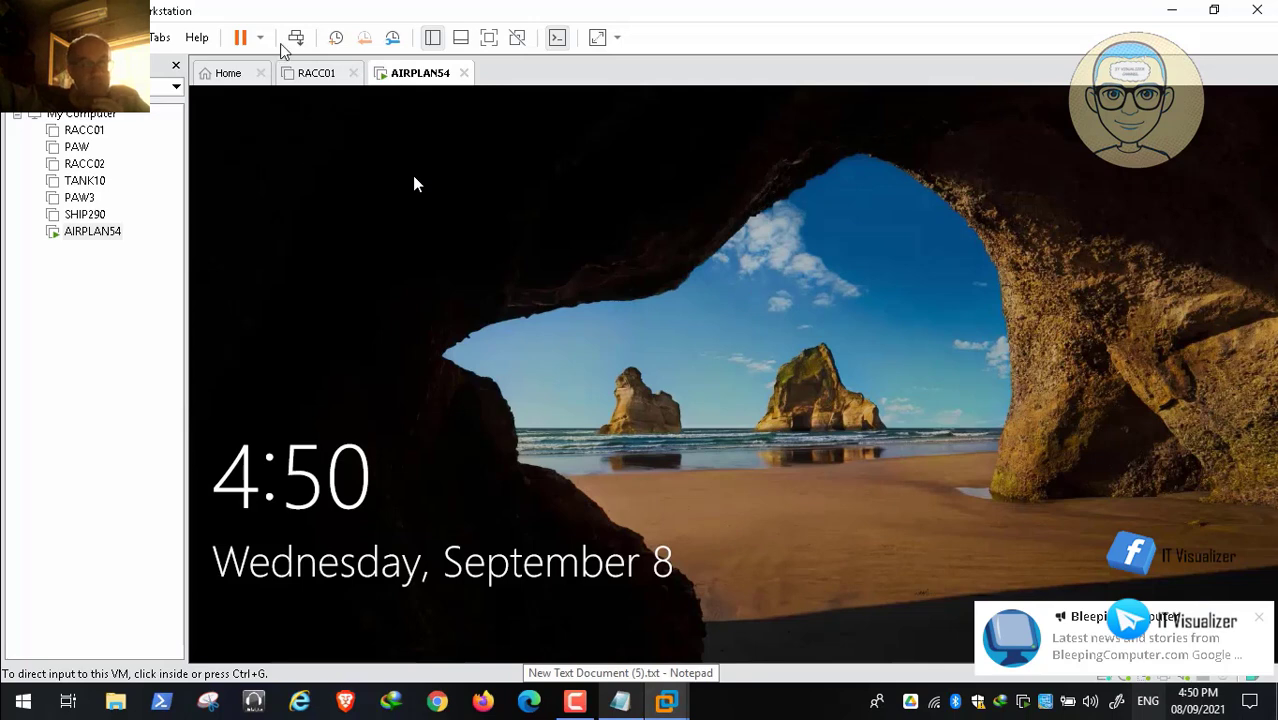
{"action": "left_click", "coordinate": [259, 37]}
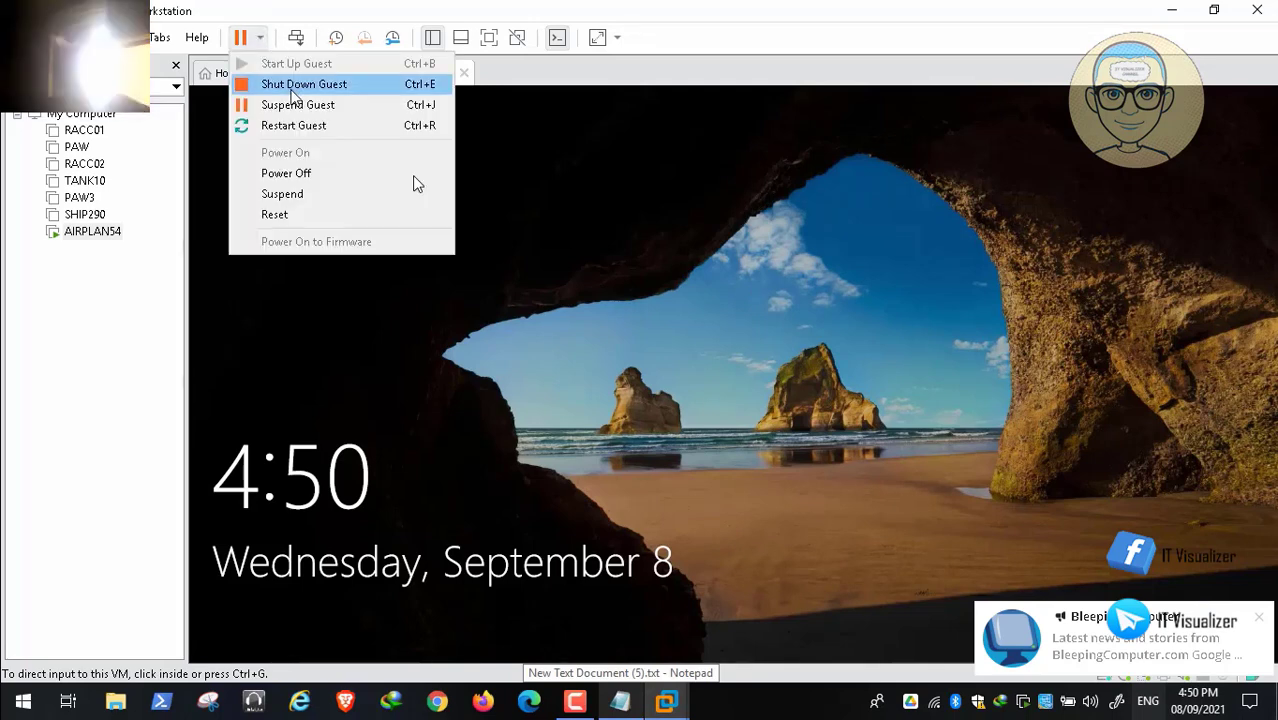
{"action": "left_click", "coordinate": [292, 85]}
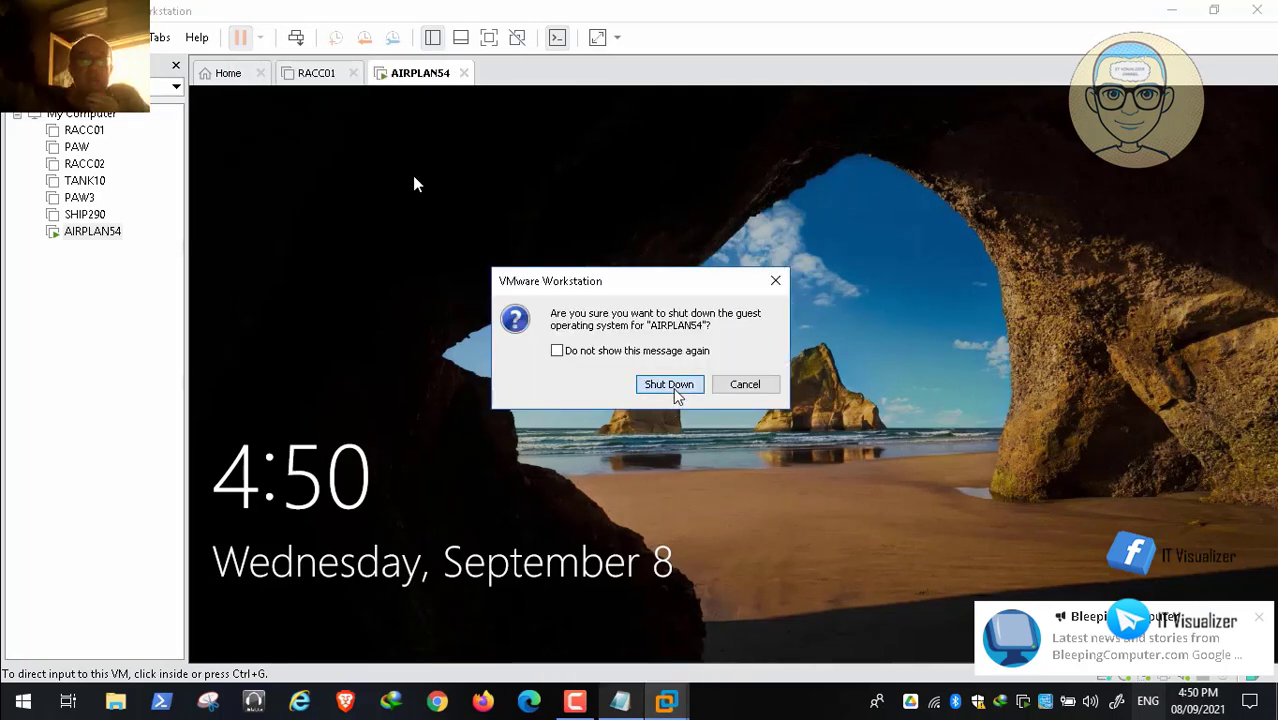
{"action": "left_click", "coordinate": [674, 390]}
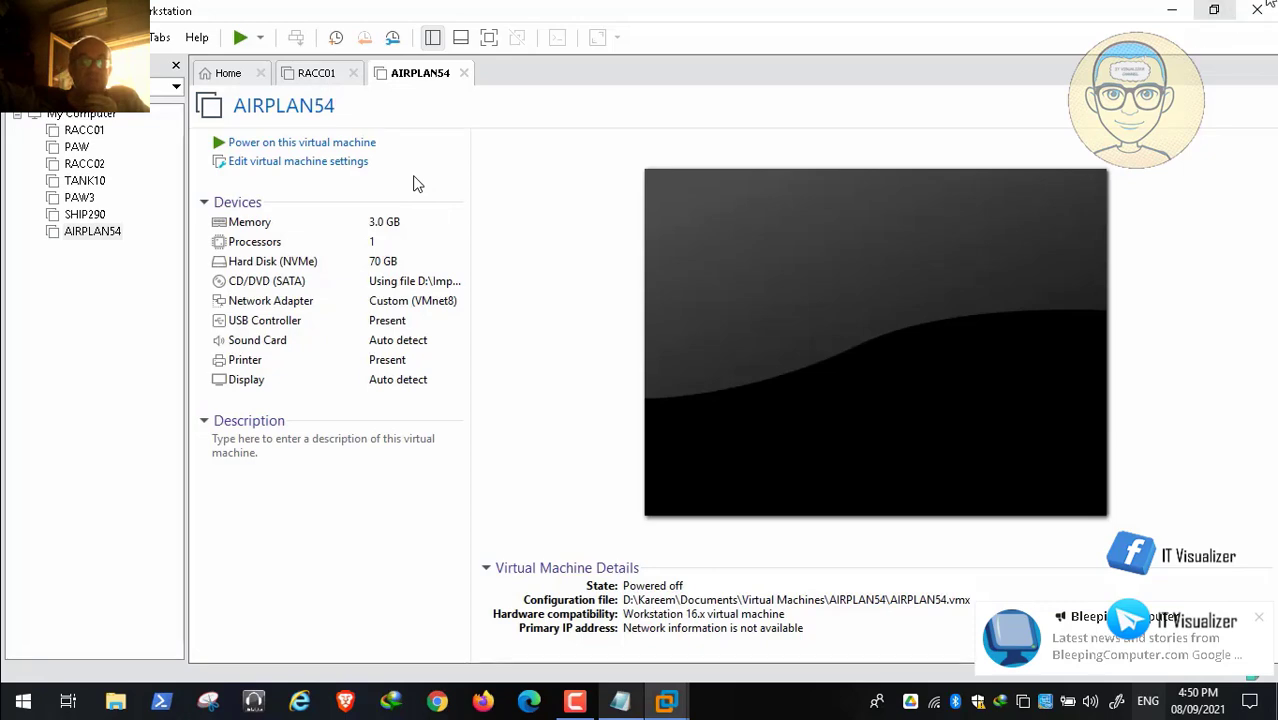
Step: Close the Workstation window and skip the tutorial video forward in the media player
{"action": "left_click", "coordinate": [1258, 11]}
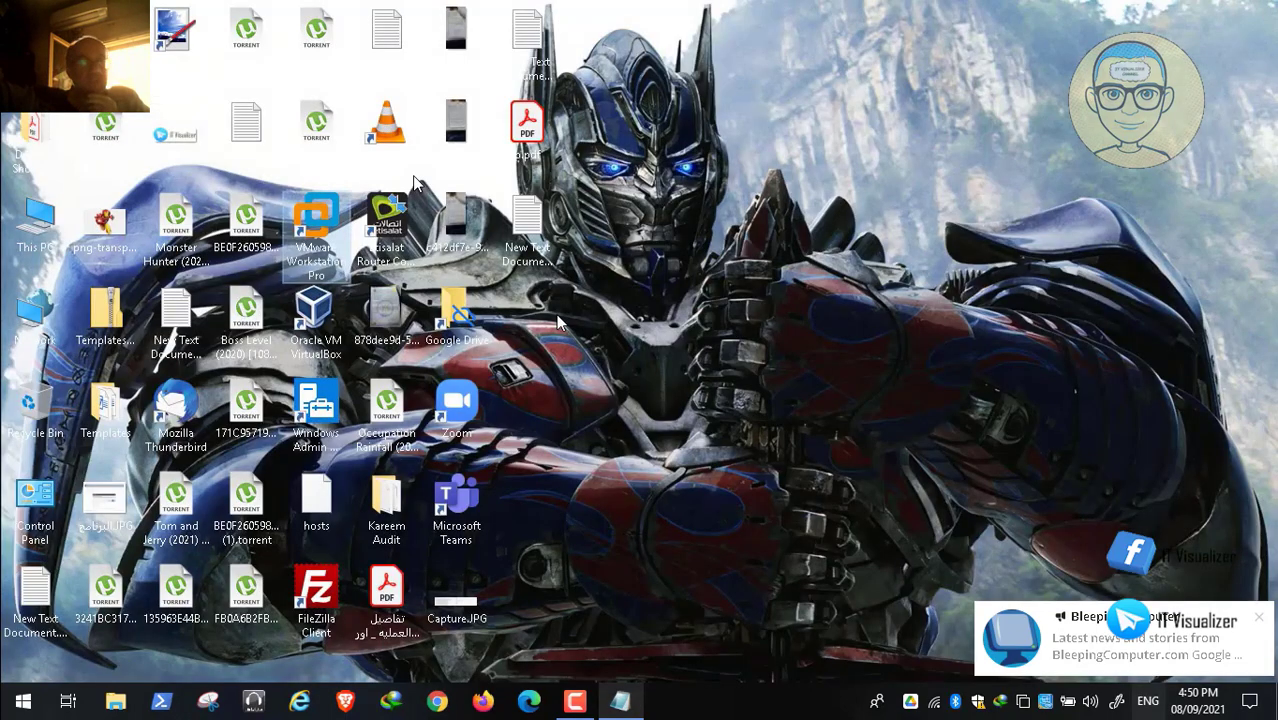
{"action": "left_click", "coordinate": [346, 702]}
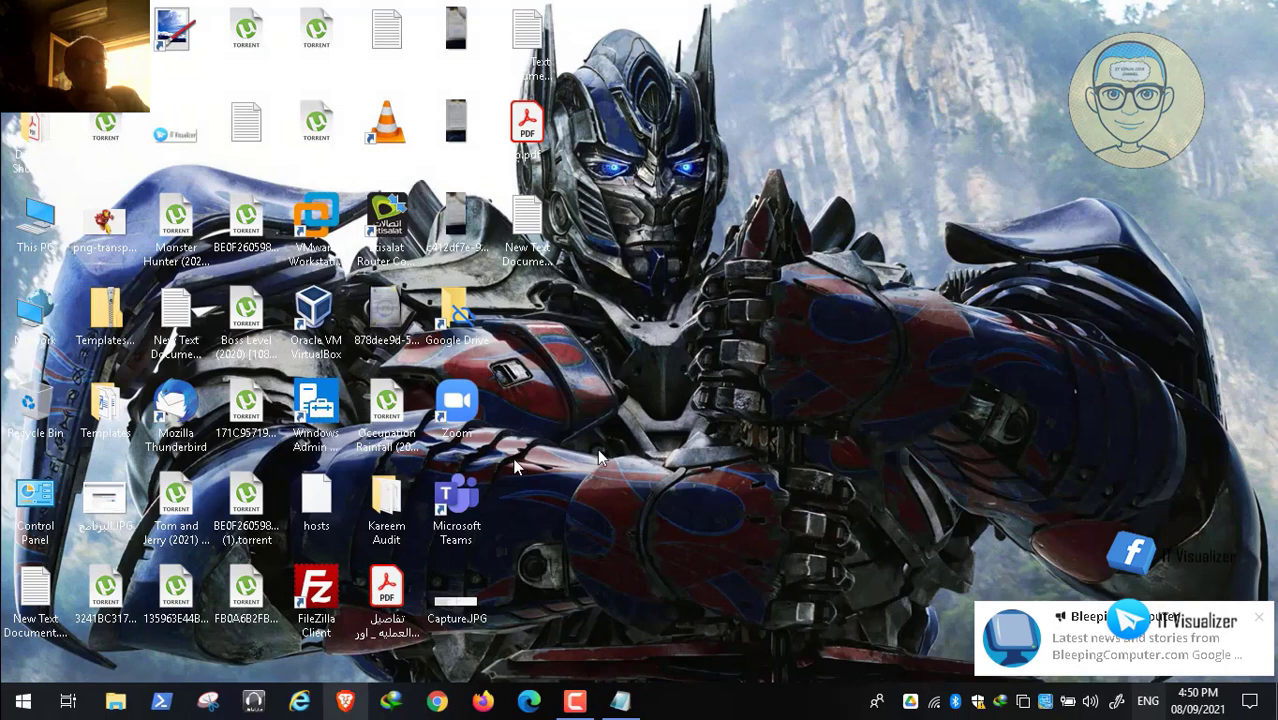
{"action": "left_click", "coordinate": [878, 655]}
{"action": "left_click", "coordinate": [907, 656]}
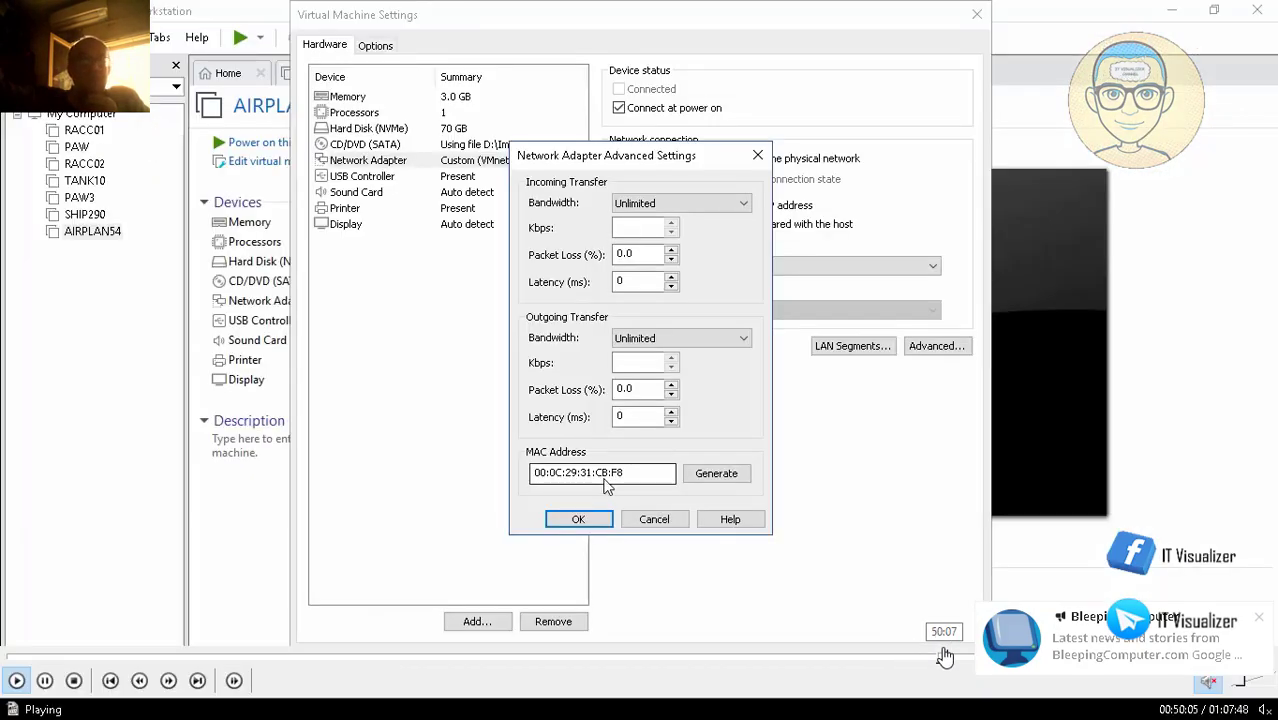
Step: Scrub the tutorial video back to the network adapter settings and VM summary section
{"action": "left_click", "coordinate": [940, 657]}
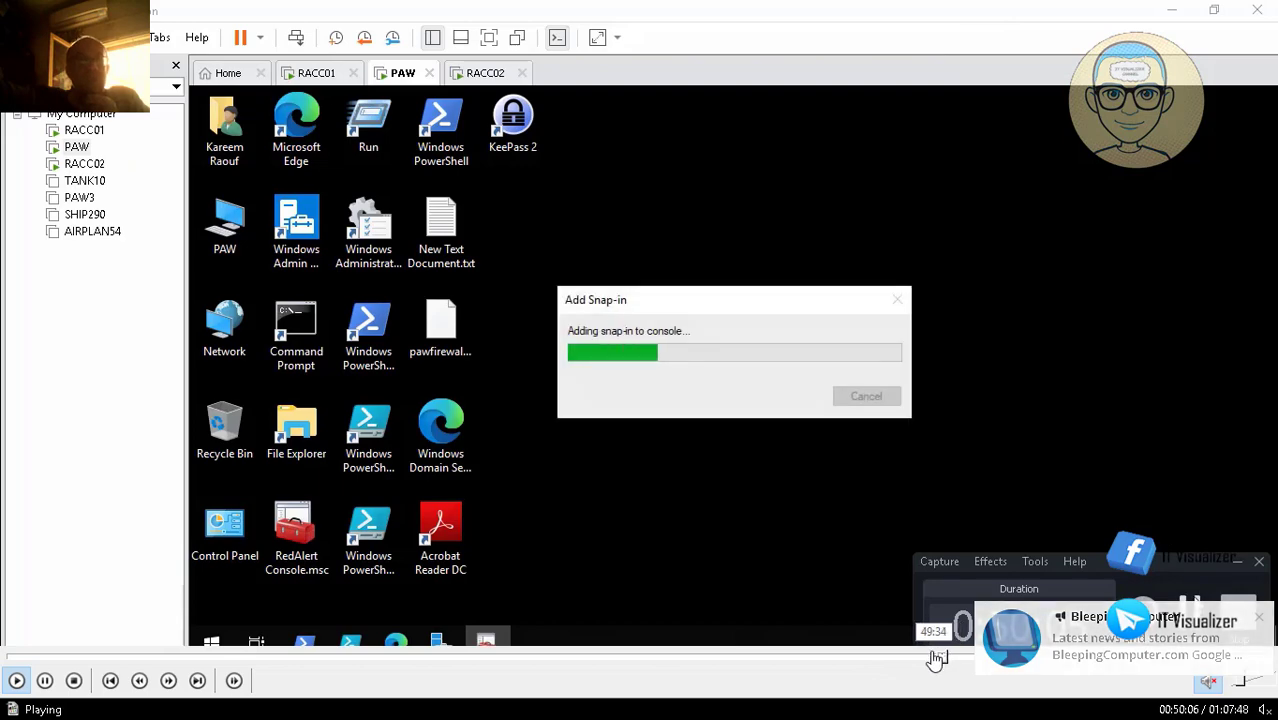
{"action": "left_click", "coordinate": [933, 658]}
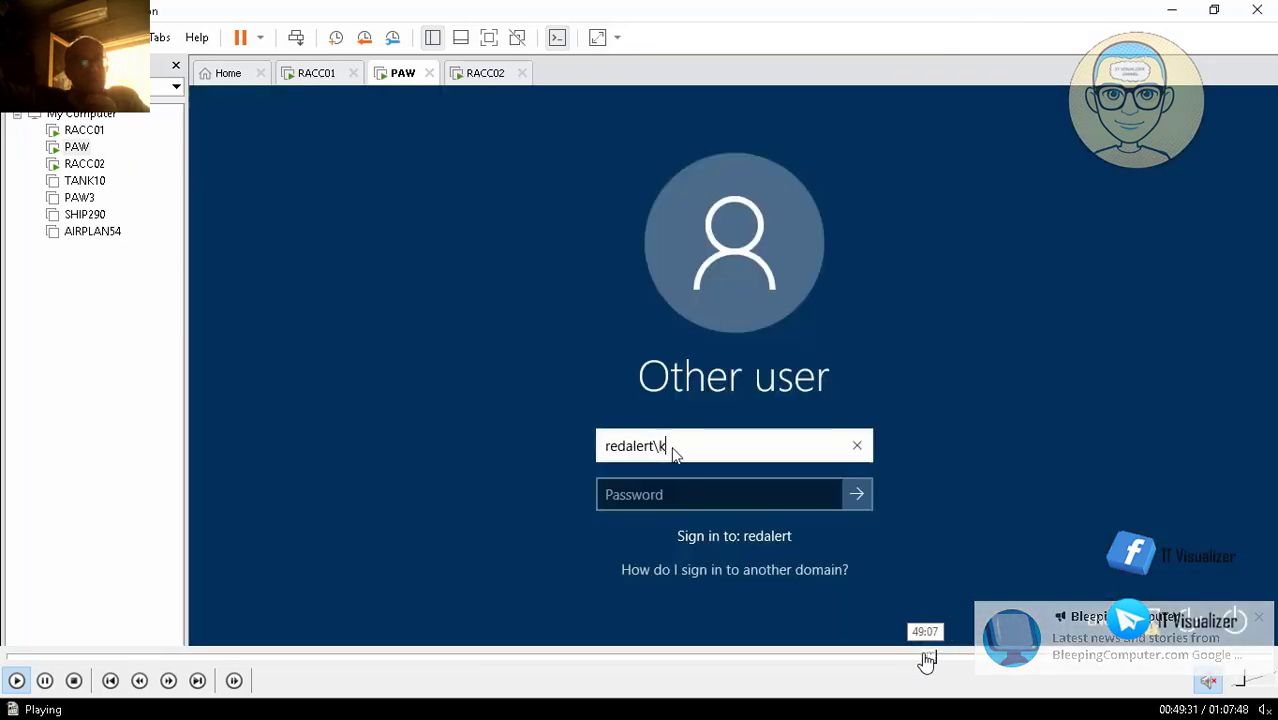
{"action": "left_click", "coordinate": [925, 658]}
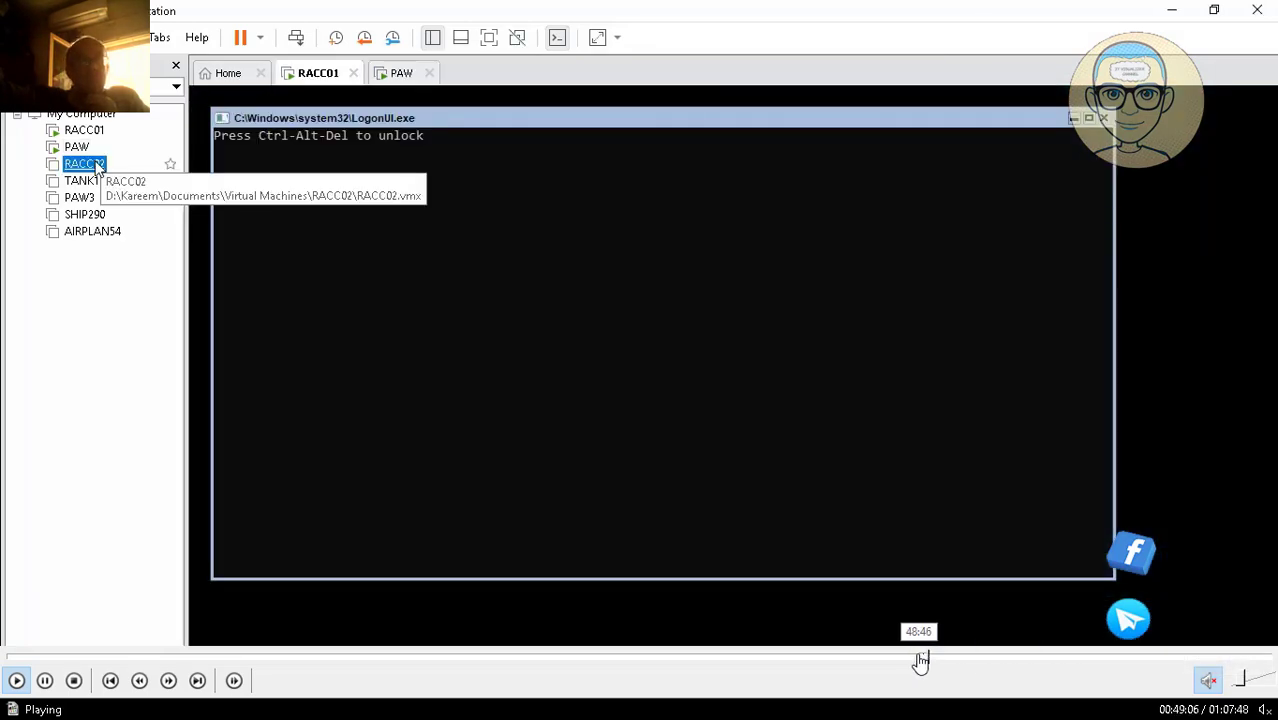
{"action": "left_click", "coordinate": [919, 658]}
{"action": "left_click", "coordinate": [912, 658]}
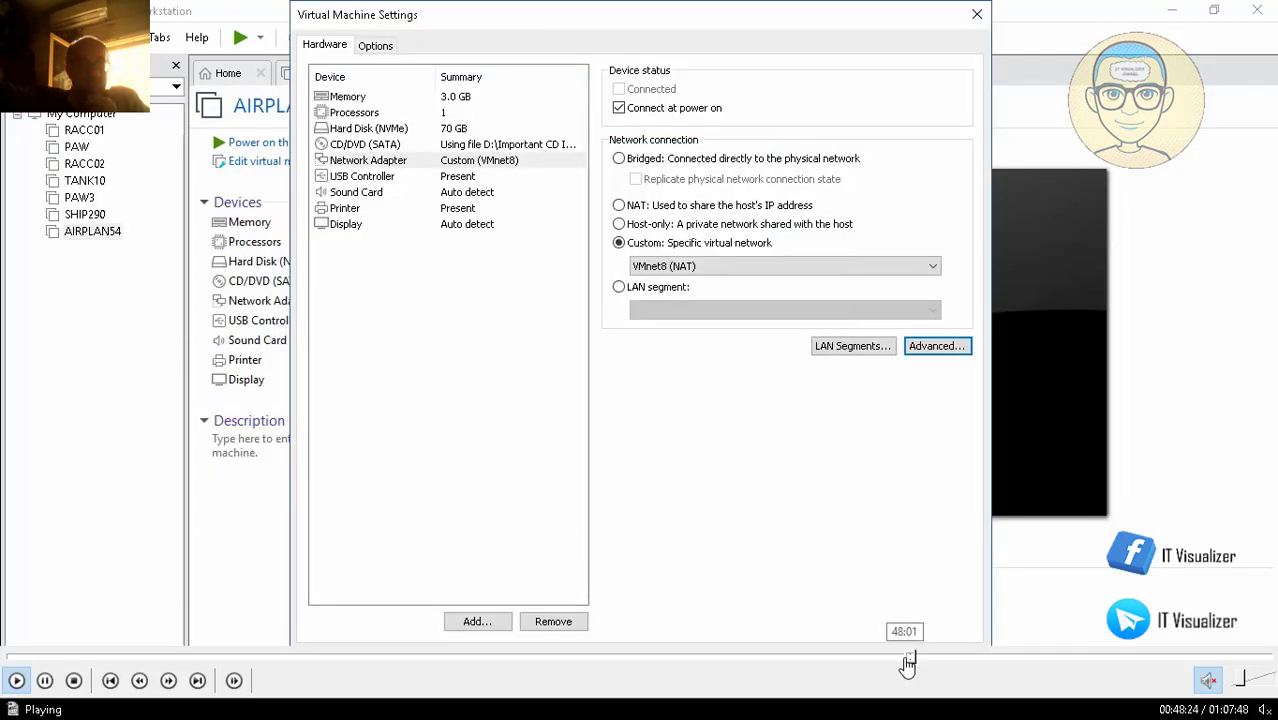
{"action": "left_click", "coordinate": [905, 658]}
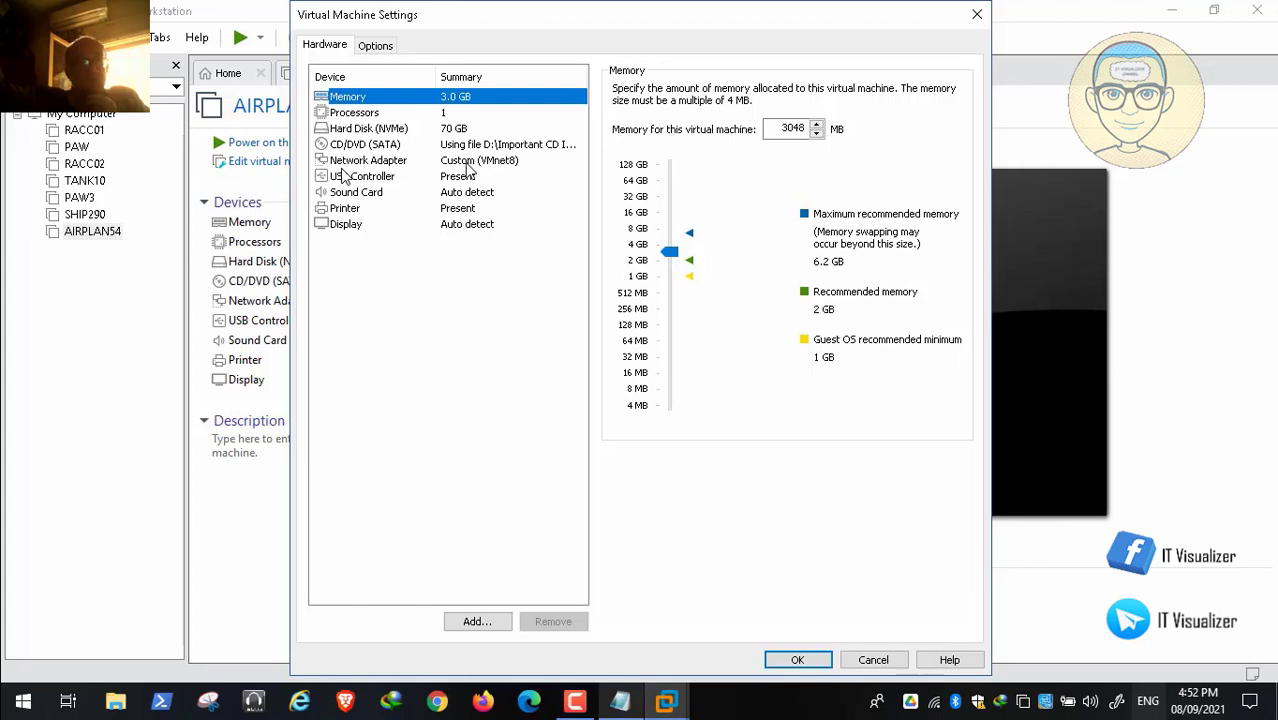
Step: Open the Network Adapter's advanced settings and select its MAC address value
{"action": "left_click", "coordinate": [467, 164]}
{"action": "left_click", "coordinate": [938, 350]}
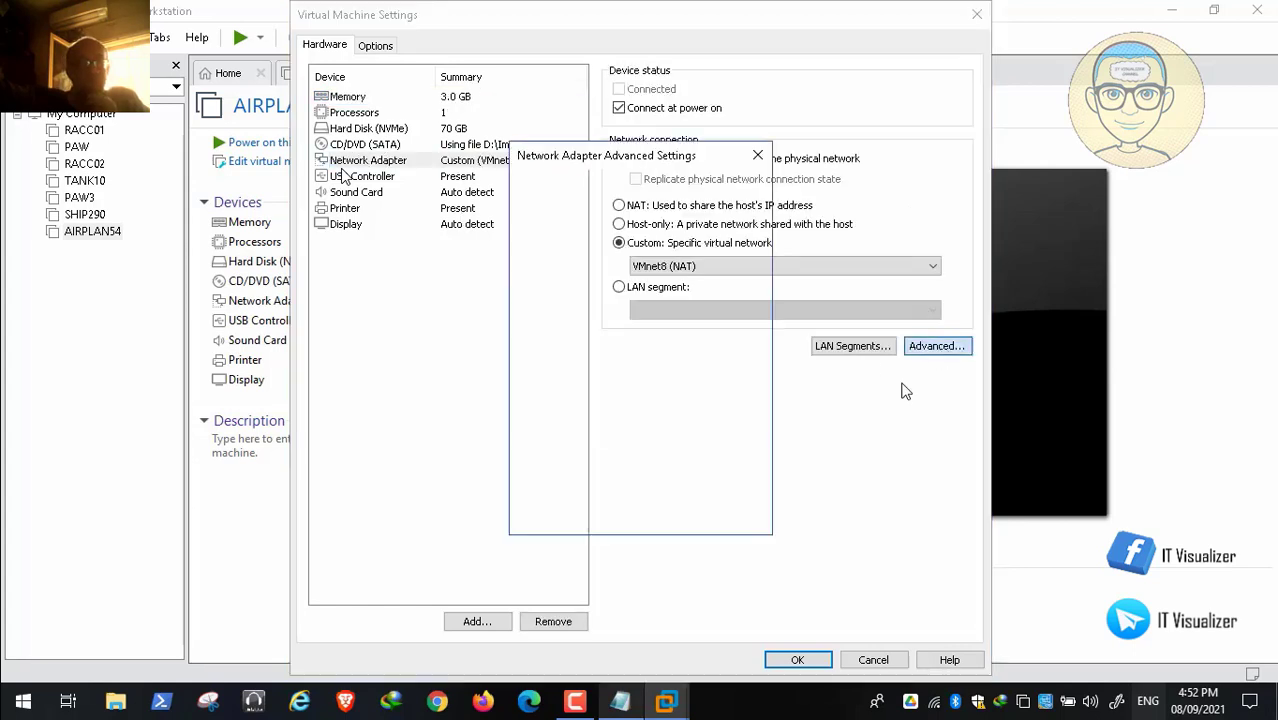
{"action": "double_click", "coordinate": [601, 475]}
{"action": "key", "text": "ctrl+x"}
{"action": "key", "text": "ctrl+v"}
Step: Copy the MAC address 00:0C:29:31:CB:F8 and close both settings dialogs with OK
{"action": "double_click", "coordinate": [601, 476]}
{"action": "double_click", "coordinate": [601, 476]}
{"action": "left_click", "coordinate": [601, 476]}
{"action": "double_click", "coordinate": [601, 476]}
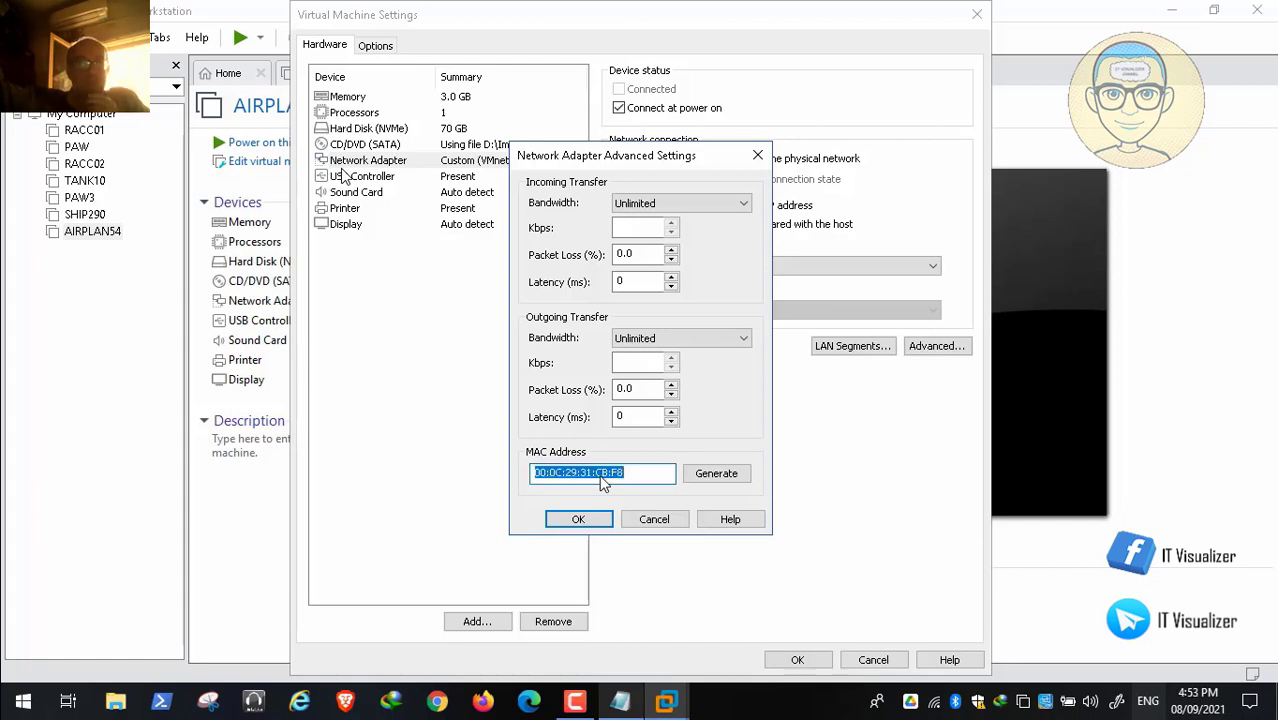
{"action": "right_click", "coordinate": [604, 483]}
{"action": "left_click", "coordinate": [695, 279]}
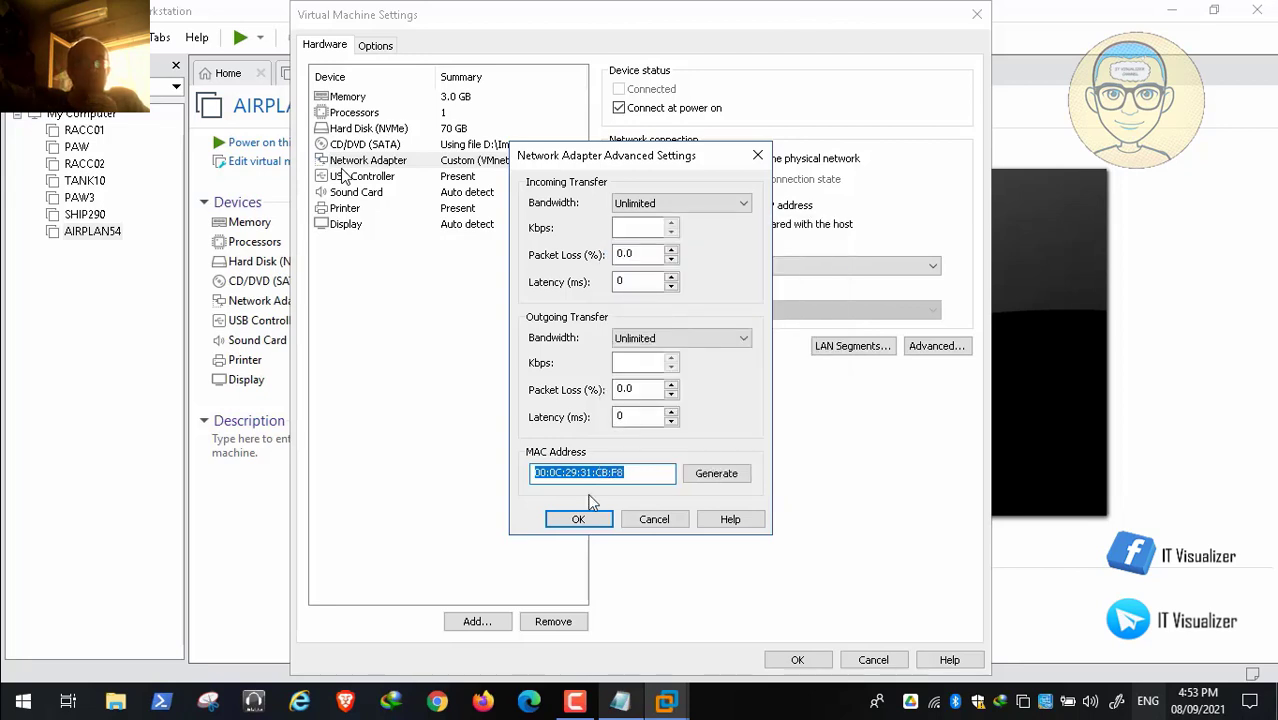
{"action": "left_click", "coordinate": [576, 519]}
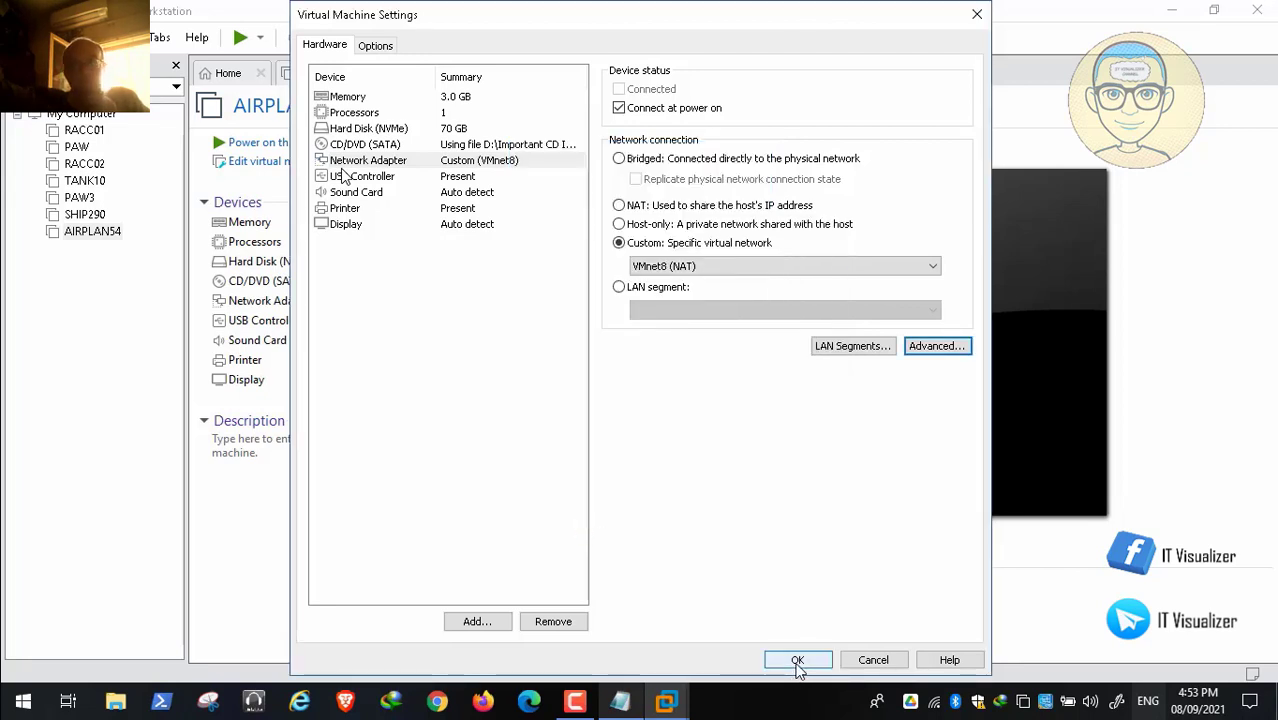
{"action": "left_click", "coordinate": [797, 661]}
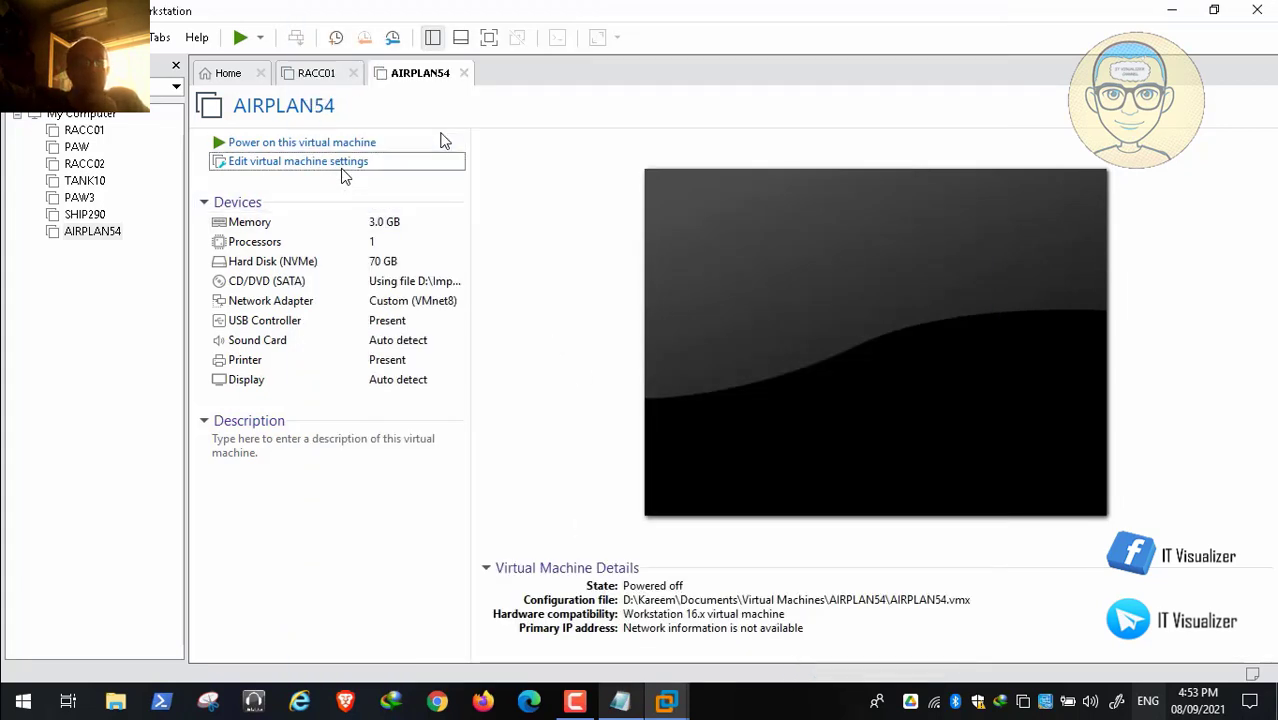
Step: Close the AIRPLAN54 tab and power on PAW, checking the RACC01 tab while it boots
{"action": "left_click", "coordinate": [463, 73]}
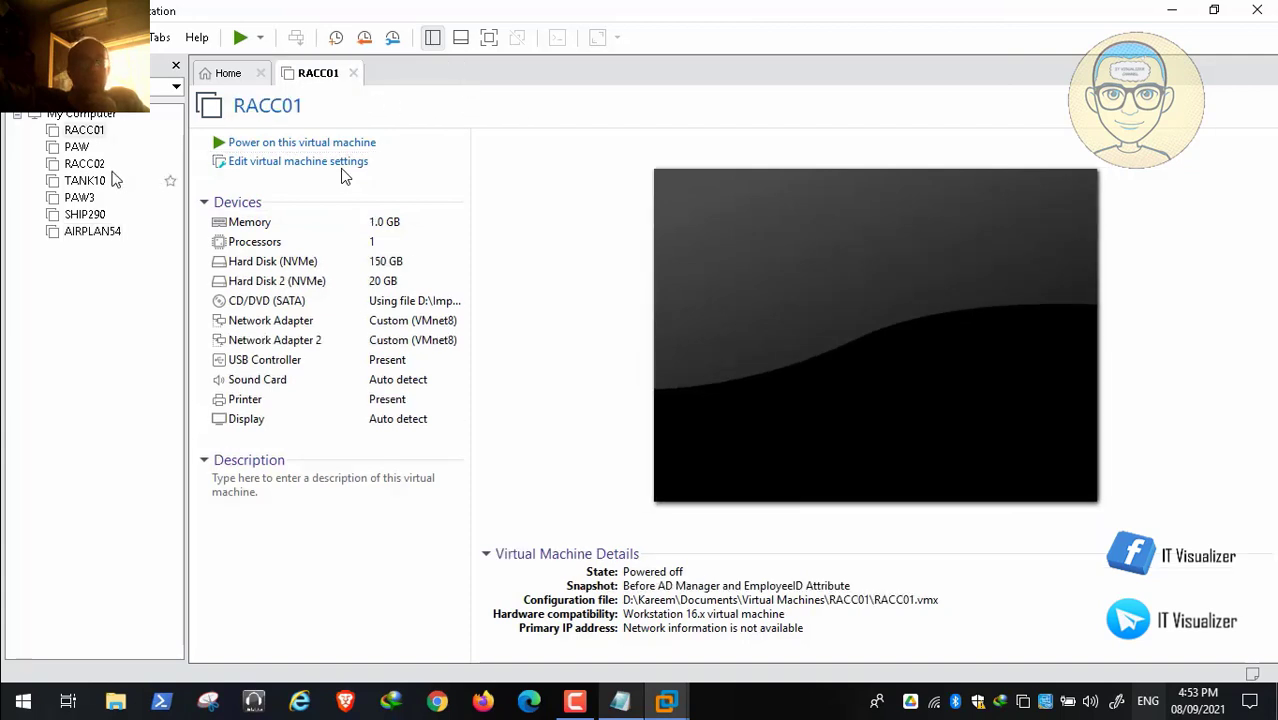
{"action": "left_click", "coordinate": [79, 148]}
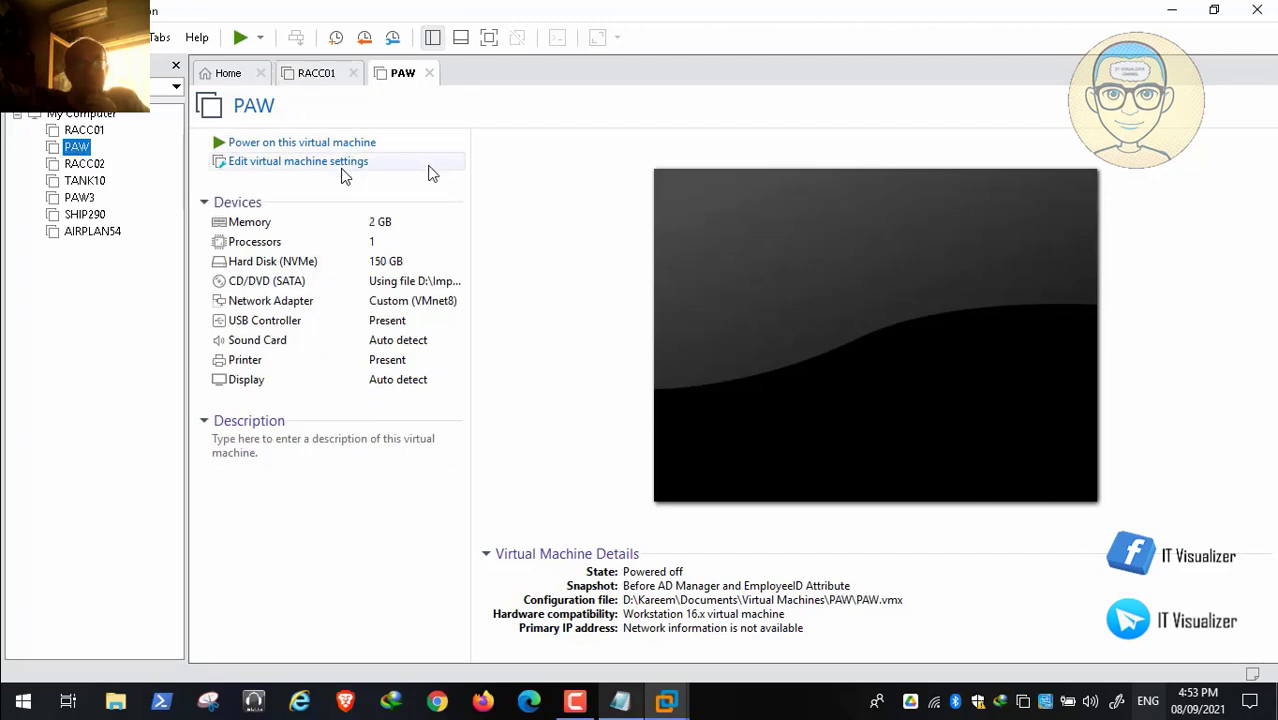
{"action": "left_click", "coordinate": [348, 143]}
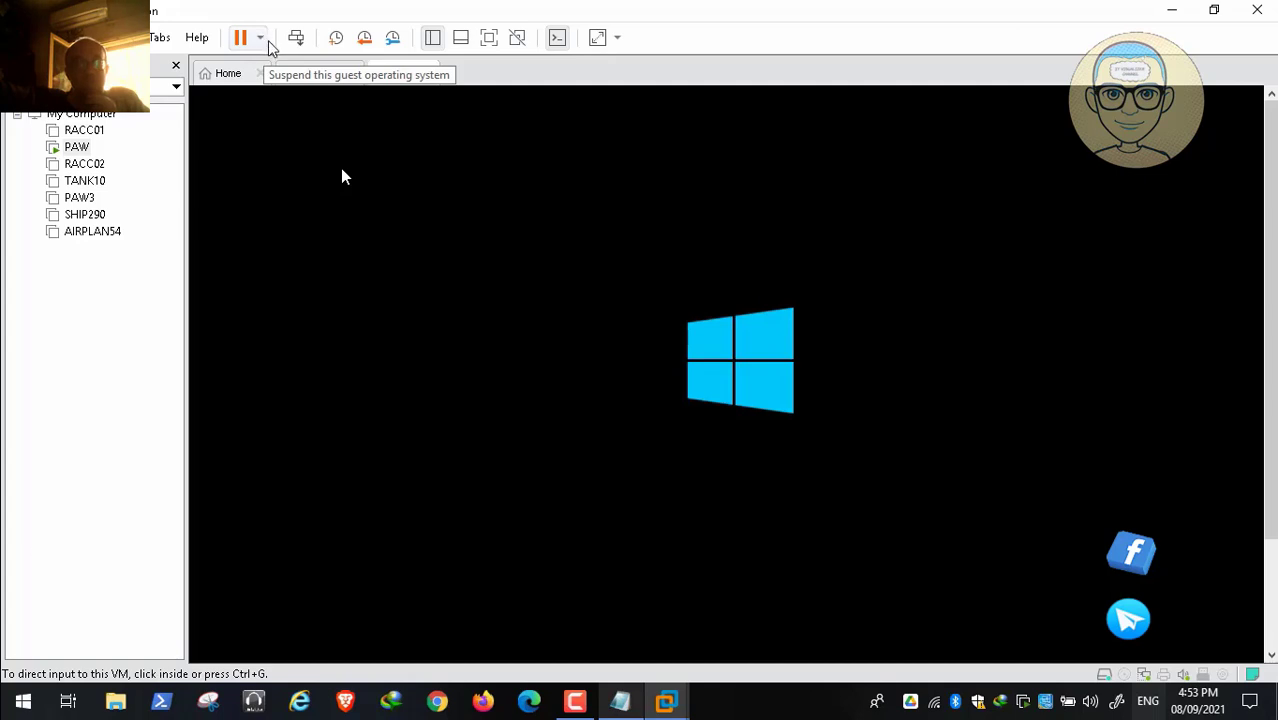
{"action": "left_click", "coordinate": [300, 72]}
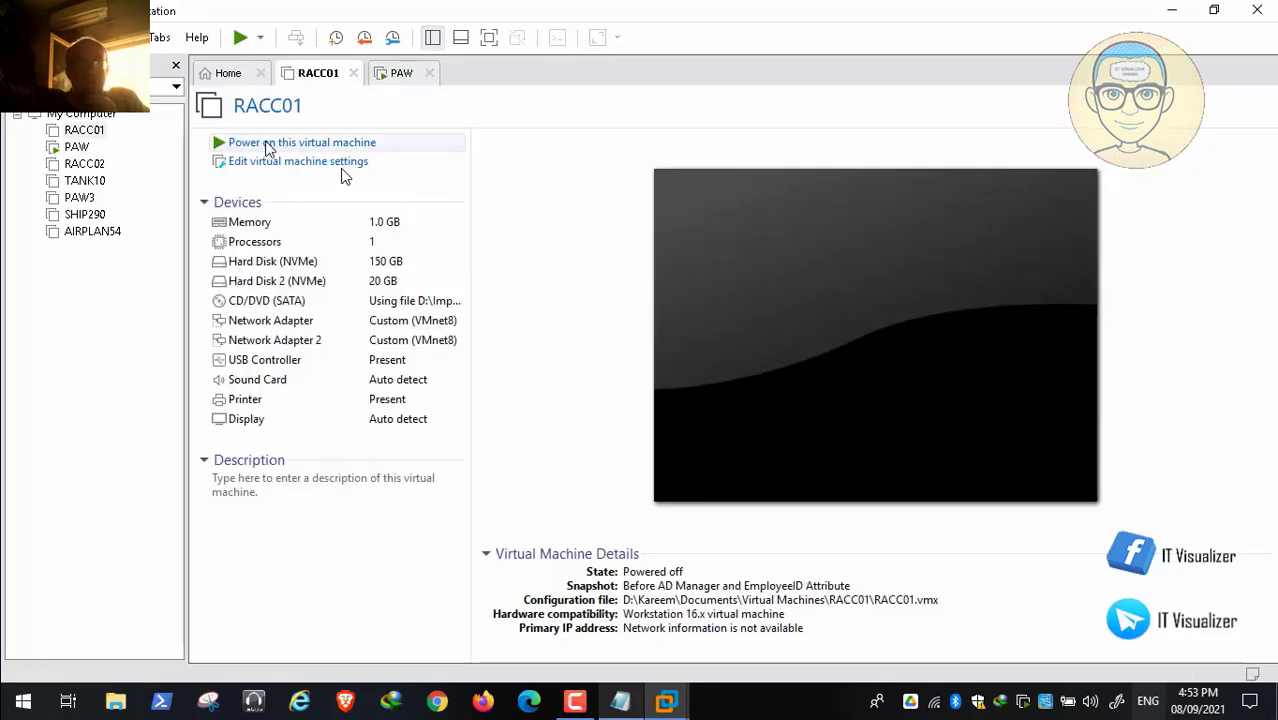
{"action": "left_click", "coordinate": [395, 75]}
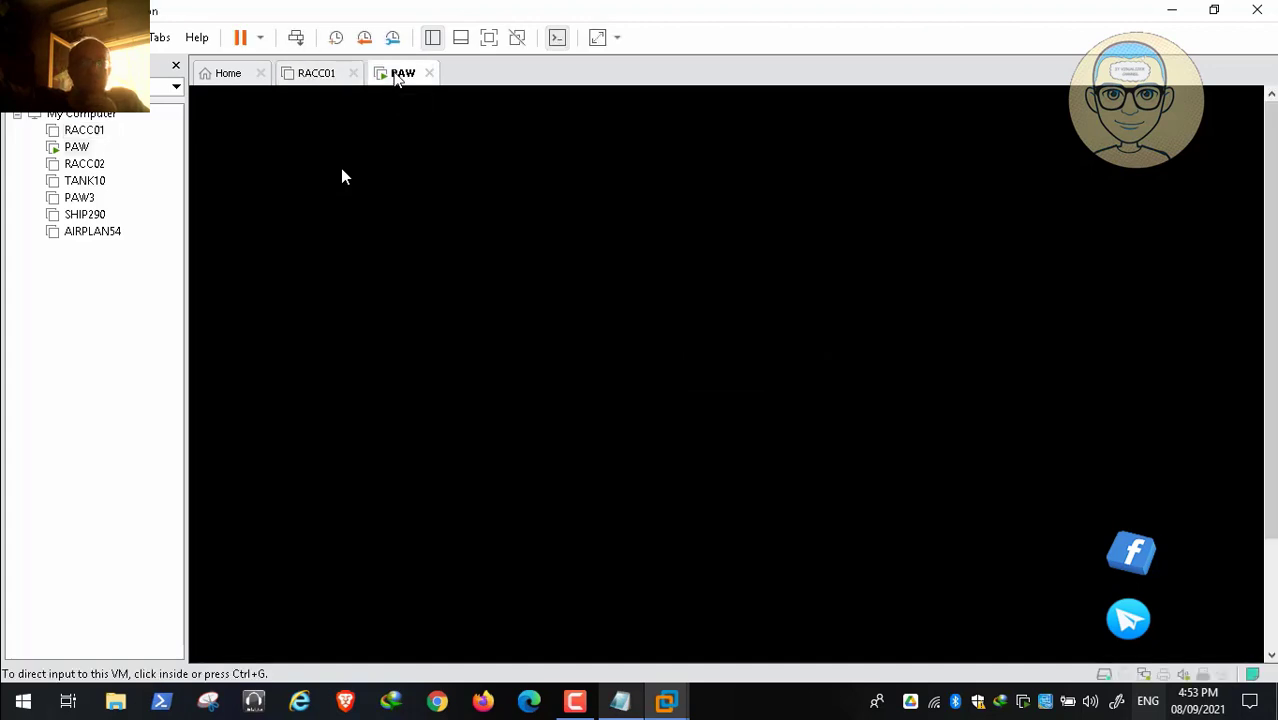
Step: Open RACC02 from the library and power it on
{"action": "left_click", "coordinate": [578, 705]}
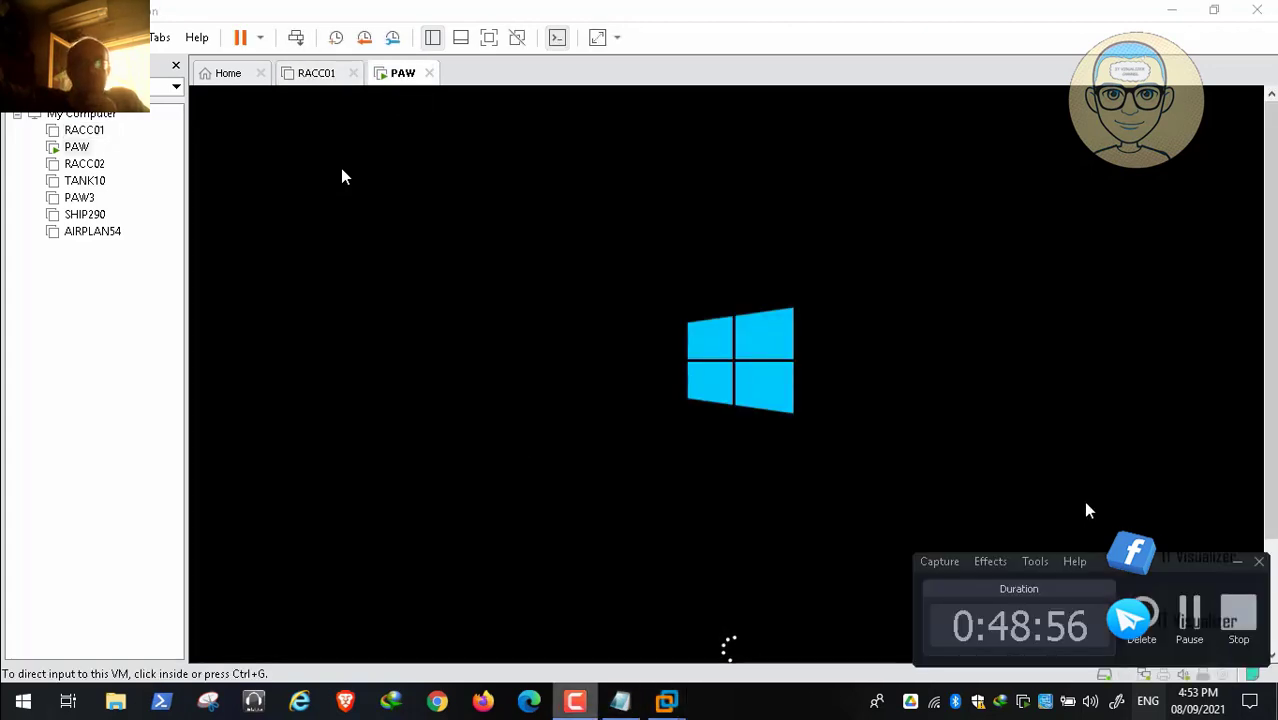
{"action": "left_click", "coordinate": [1190, 612]}
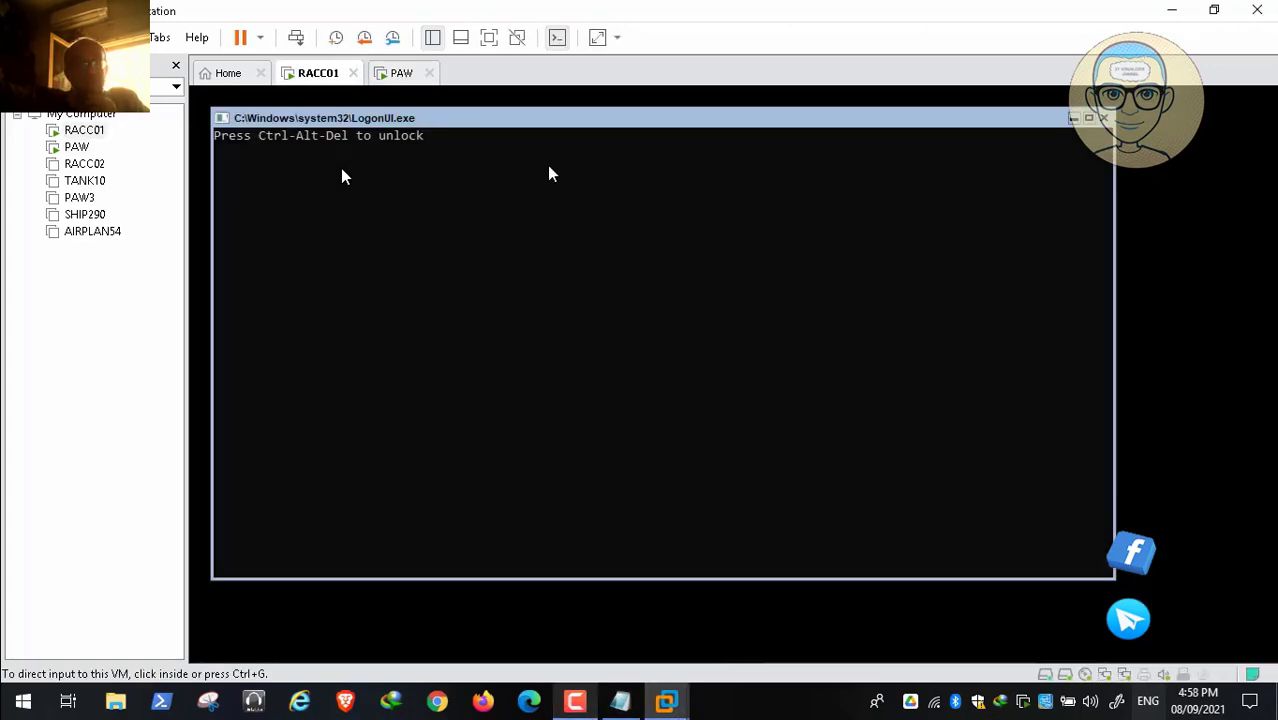
{"action": "left_click", "coordinate": [405, 75]}
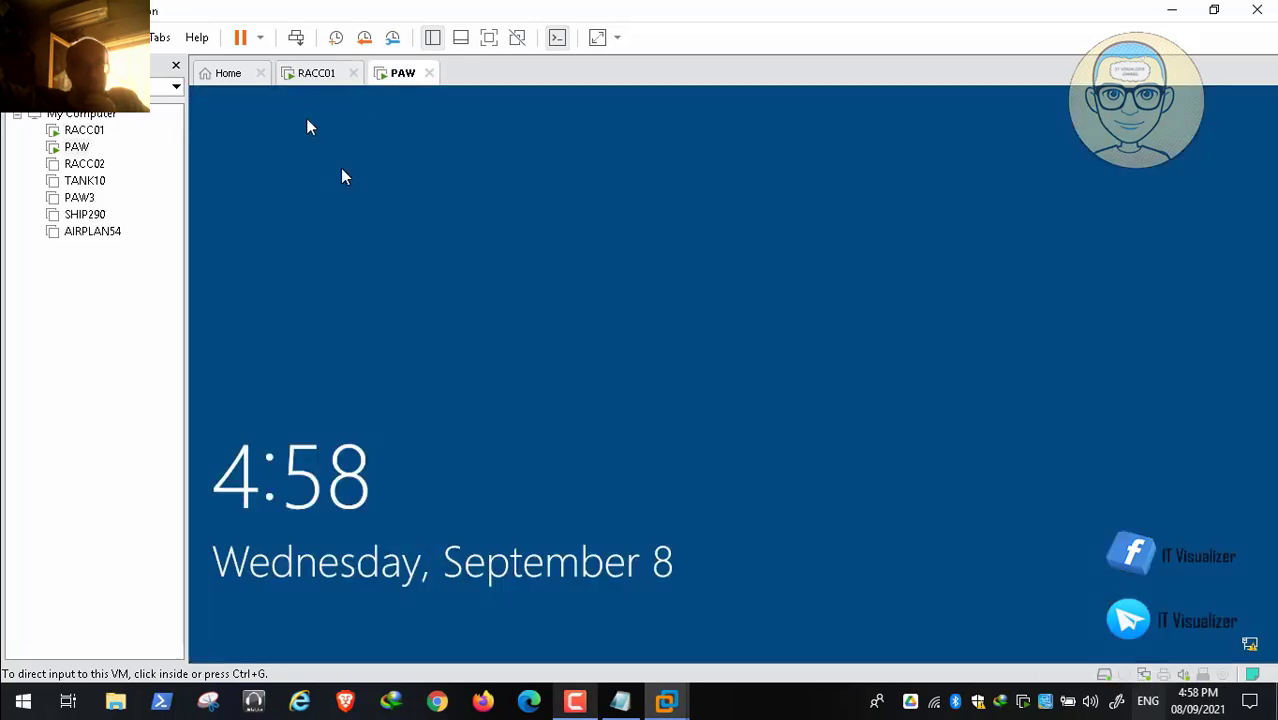
{"action": "left_click", "coordinate": [316, 74]}
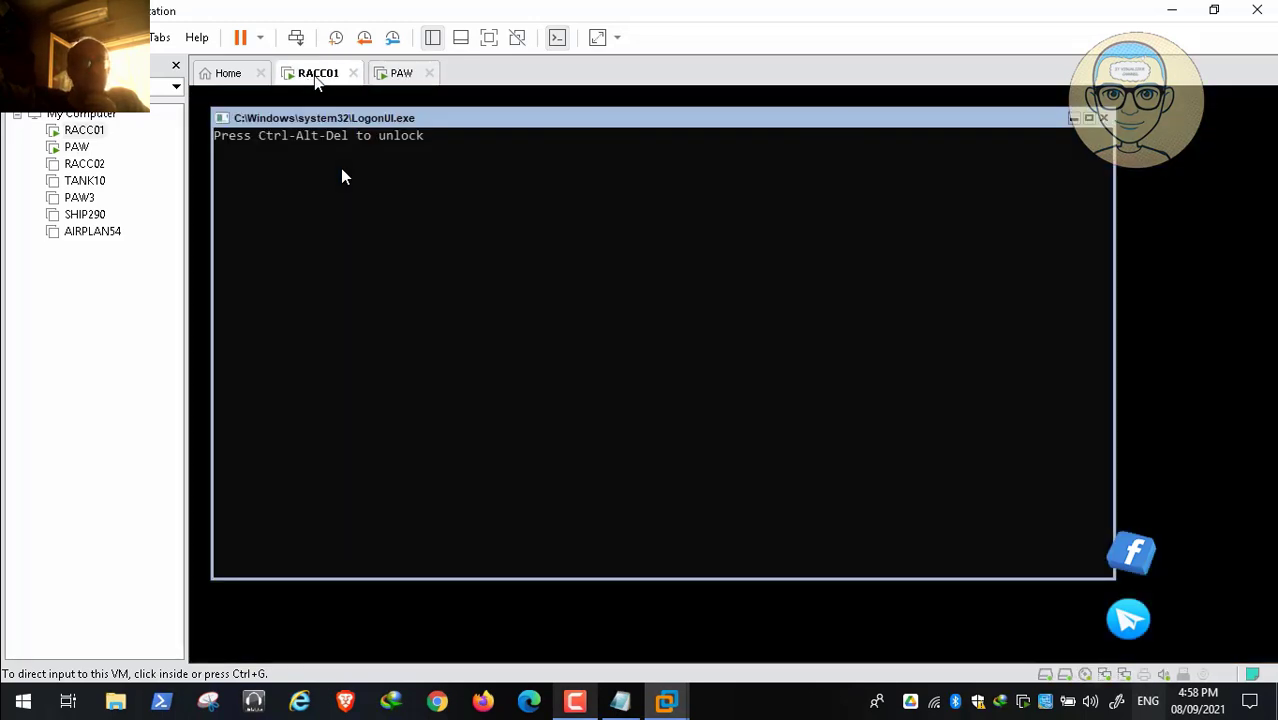
{"action": "left_click", "coordinate": [96, 165]}
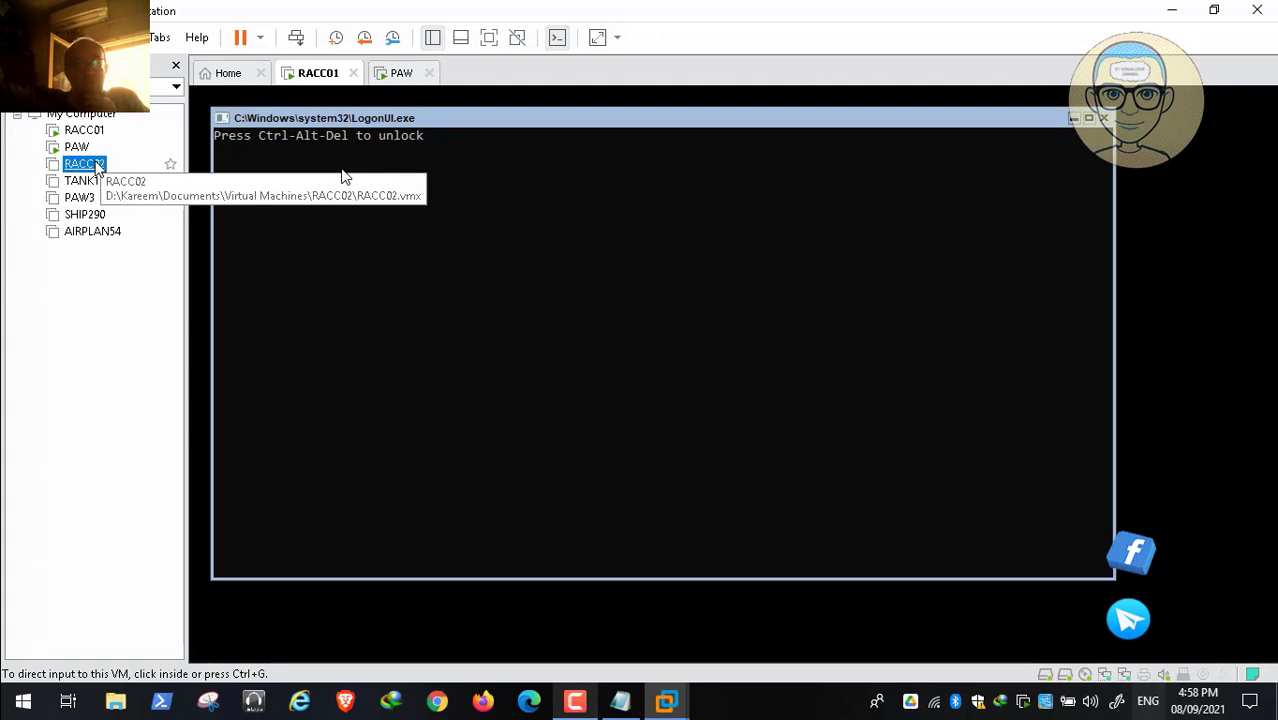
{"action": "double_click", "coordinate": [90, 165]}
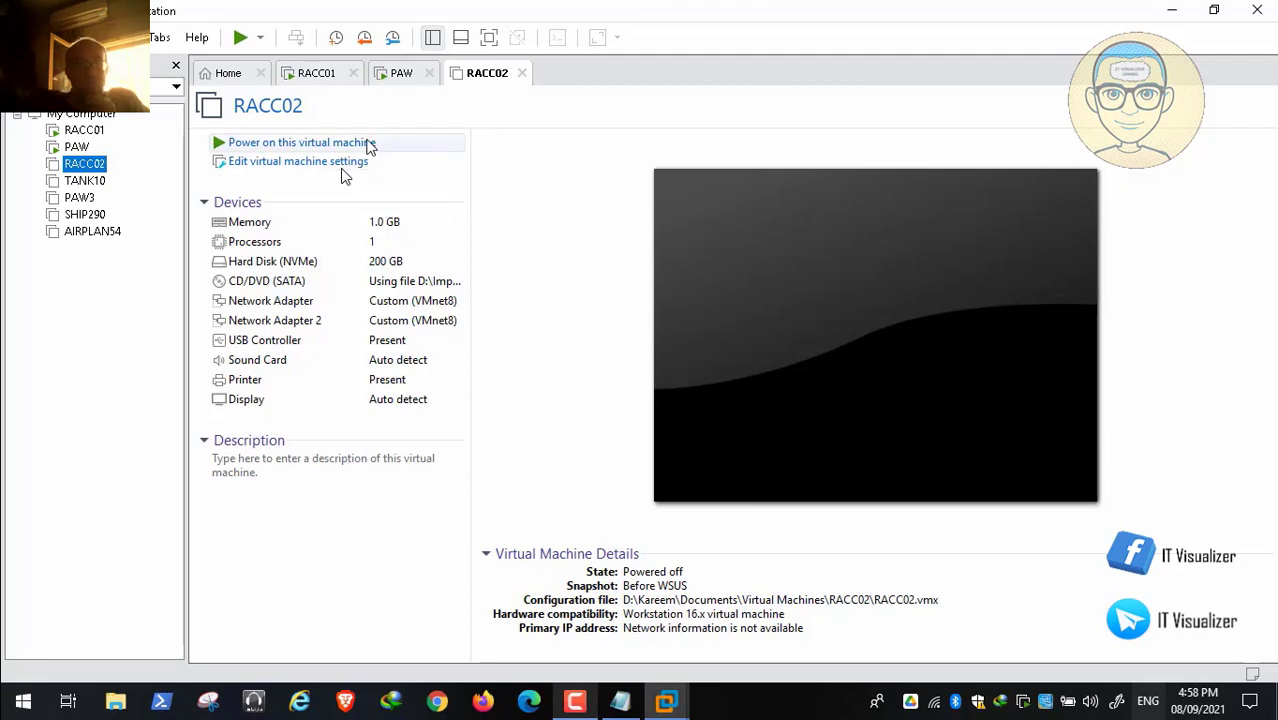
{"action": "left_click", "coordinate": [367, 143]}
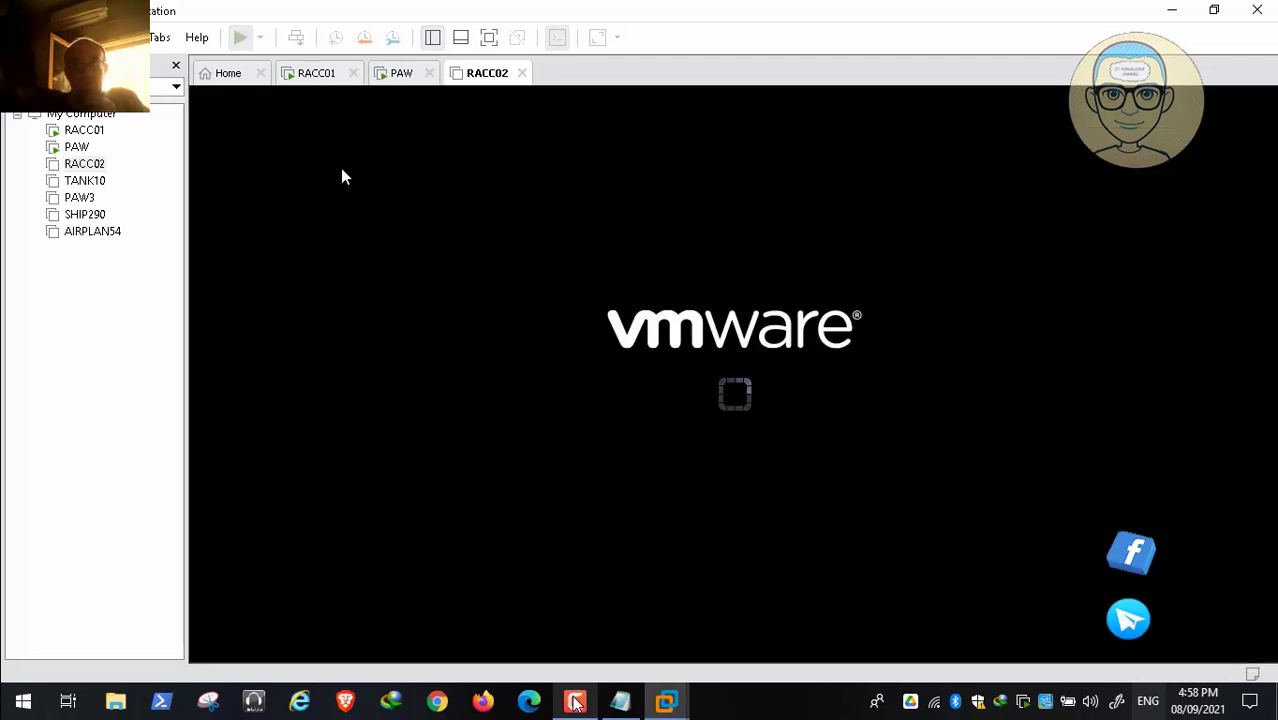
Step: Switch to the PAW console and dismiss its lock screen
{"action": "left_click", "coordinate": [575, 703]}
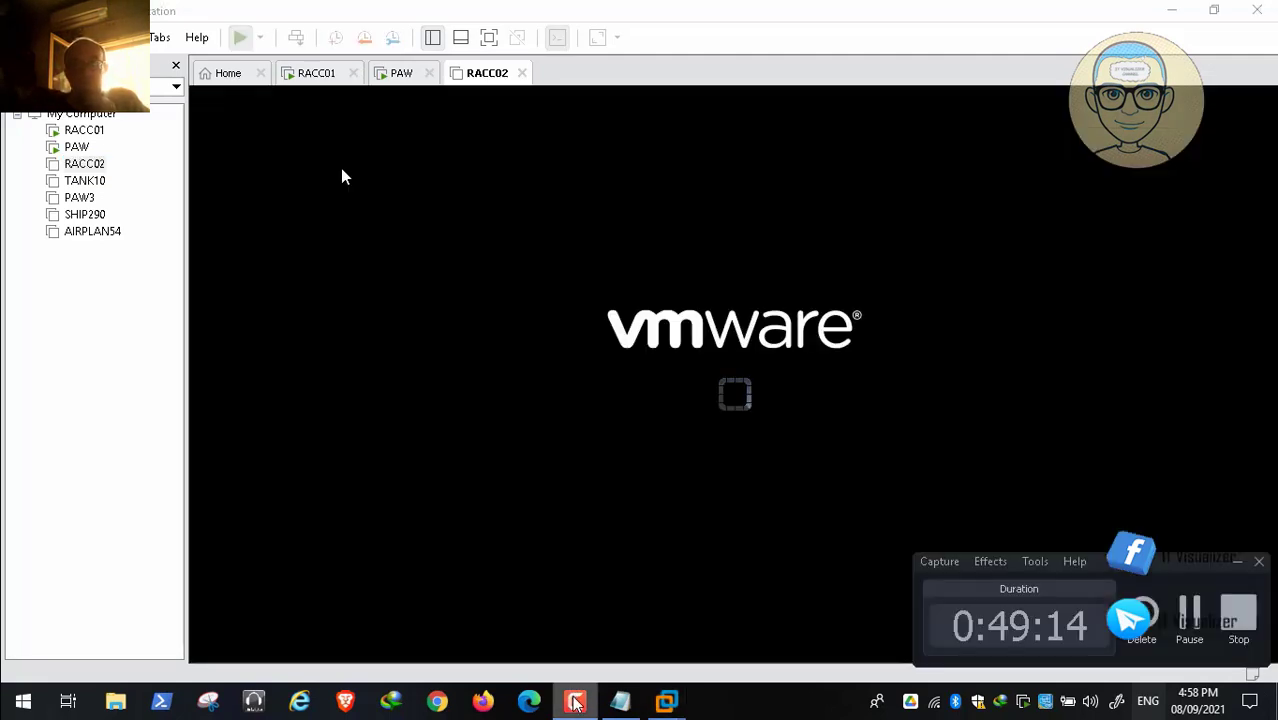
{"action": "left_click", "coordinate": [1189, 615]}
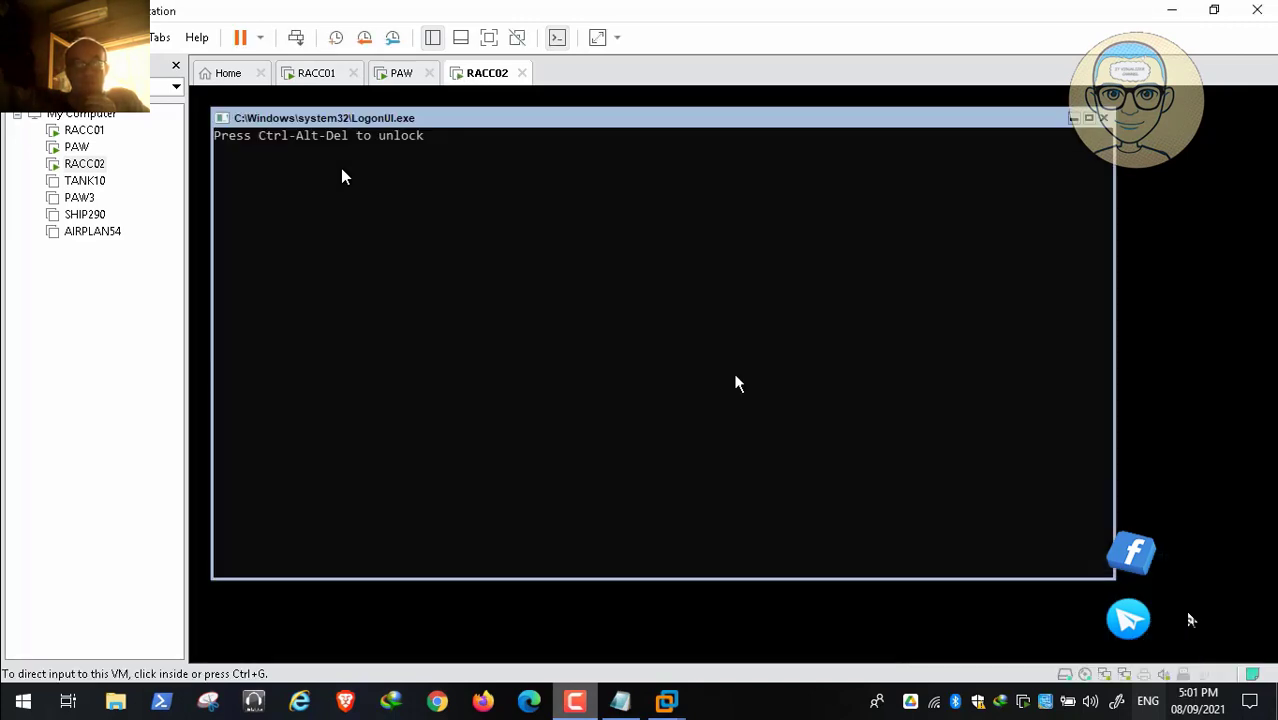
{"action": "left_click", "coordinate": [403, 73]}
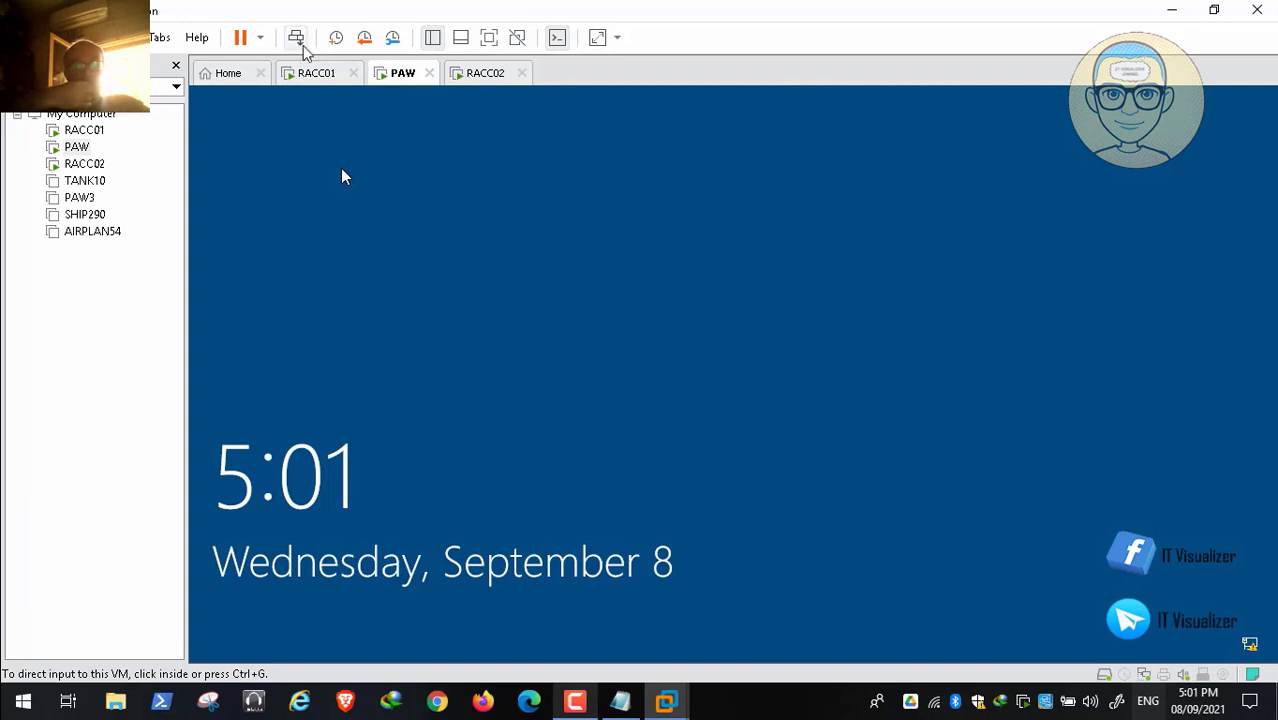
{"action": "left_click", "coordinate": [468, 234]}
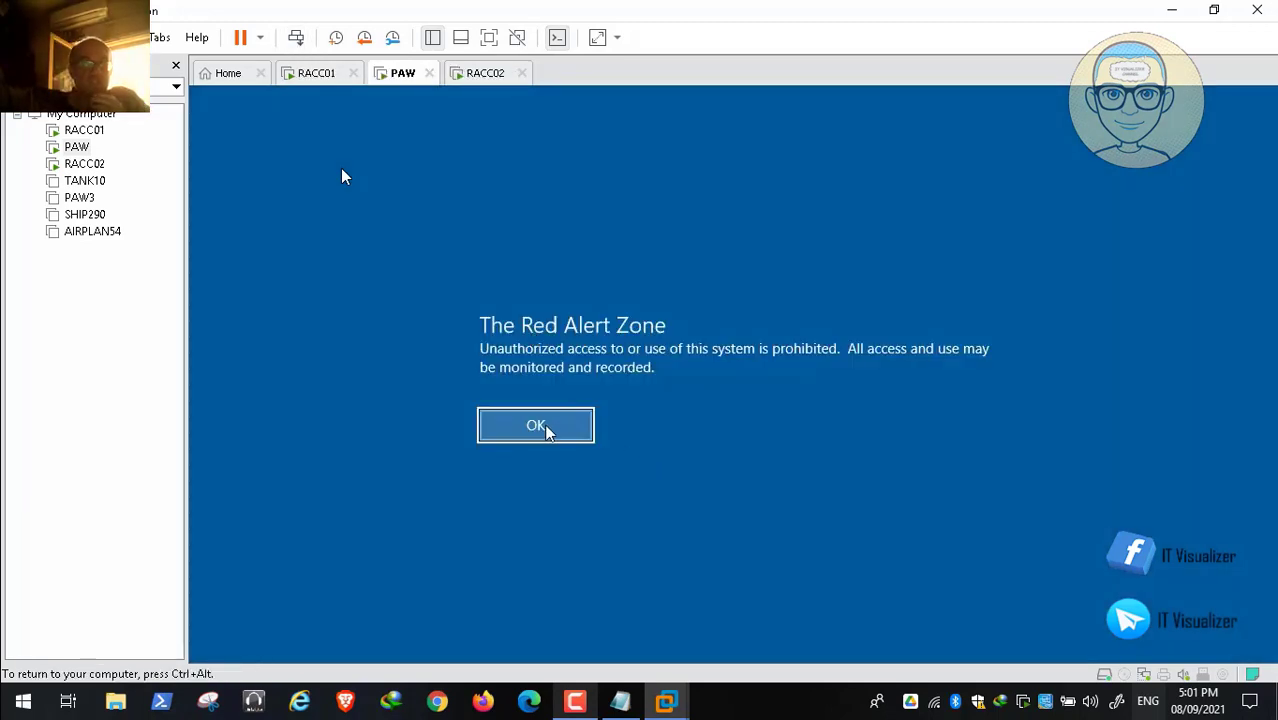
Step: Accept the legal notice and sign in to PAW with a redalert domain username and password
{"action": "left_click", "coordinate": [536, 426]}
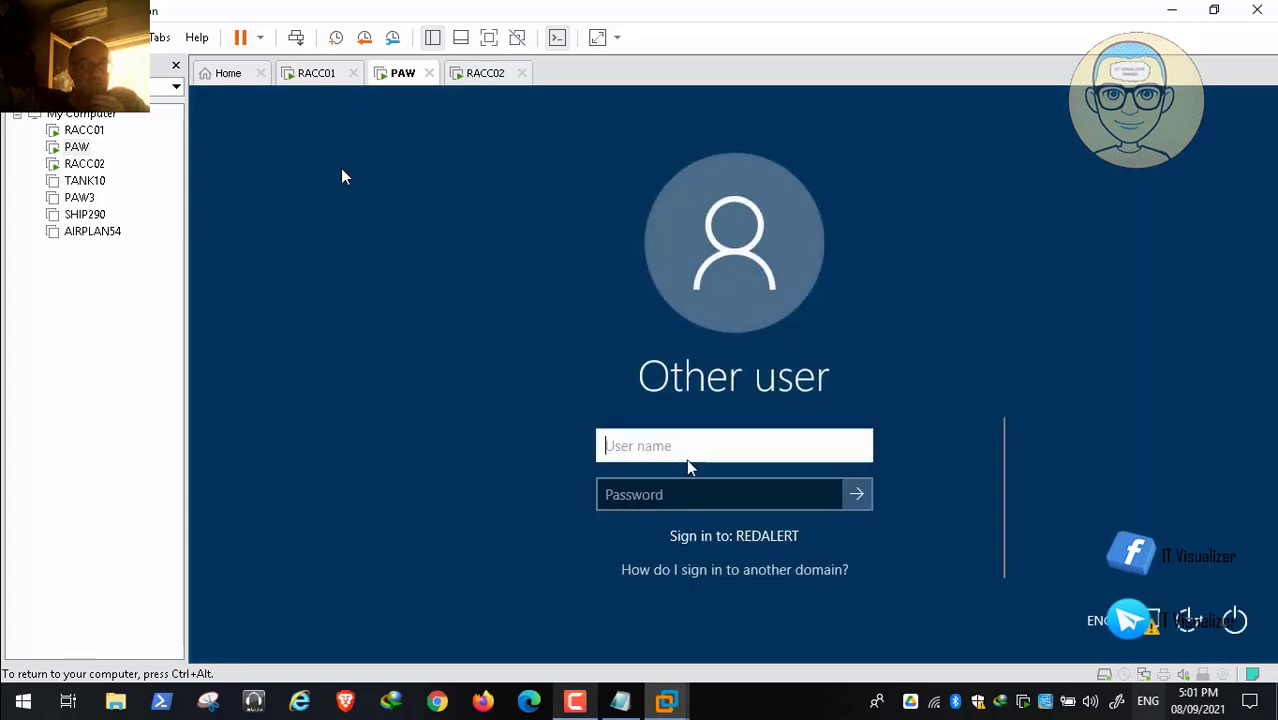
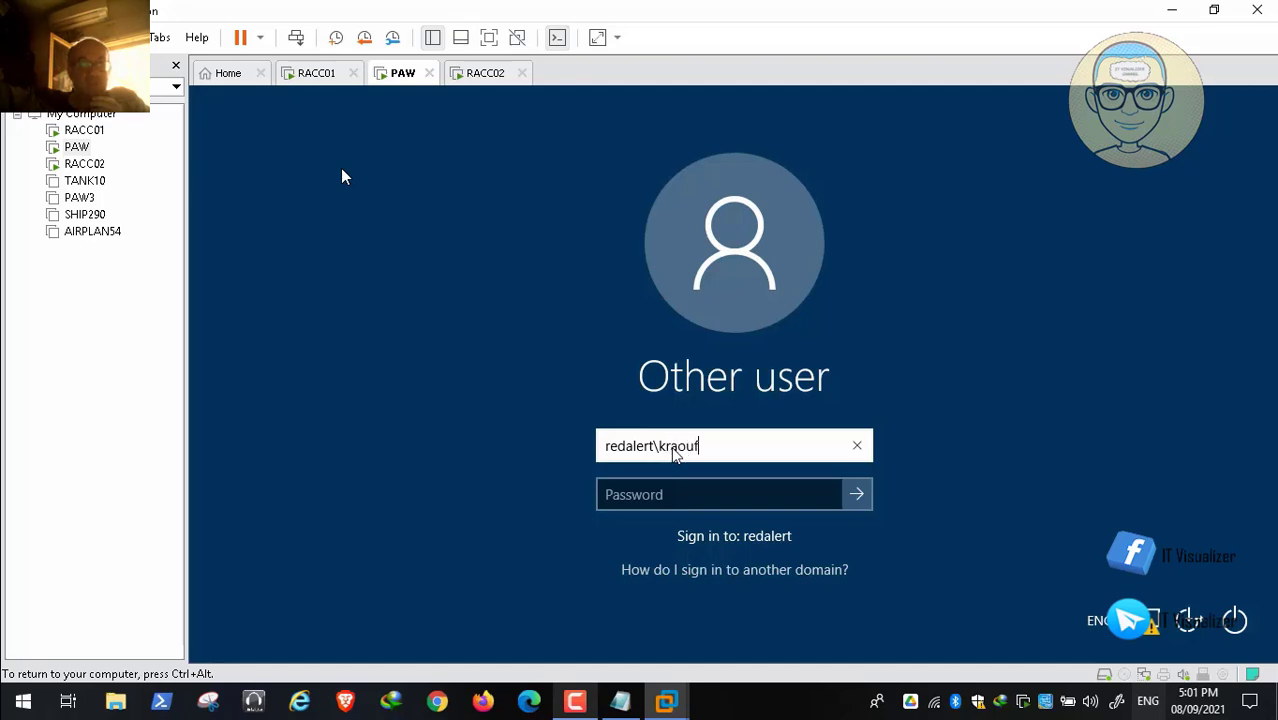
{"action": "key", "text": "Tab"}
{"action": "type", "text": "**********"}
{"action": "key", "text": "Return"}
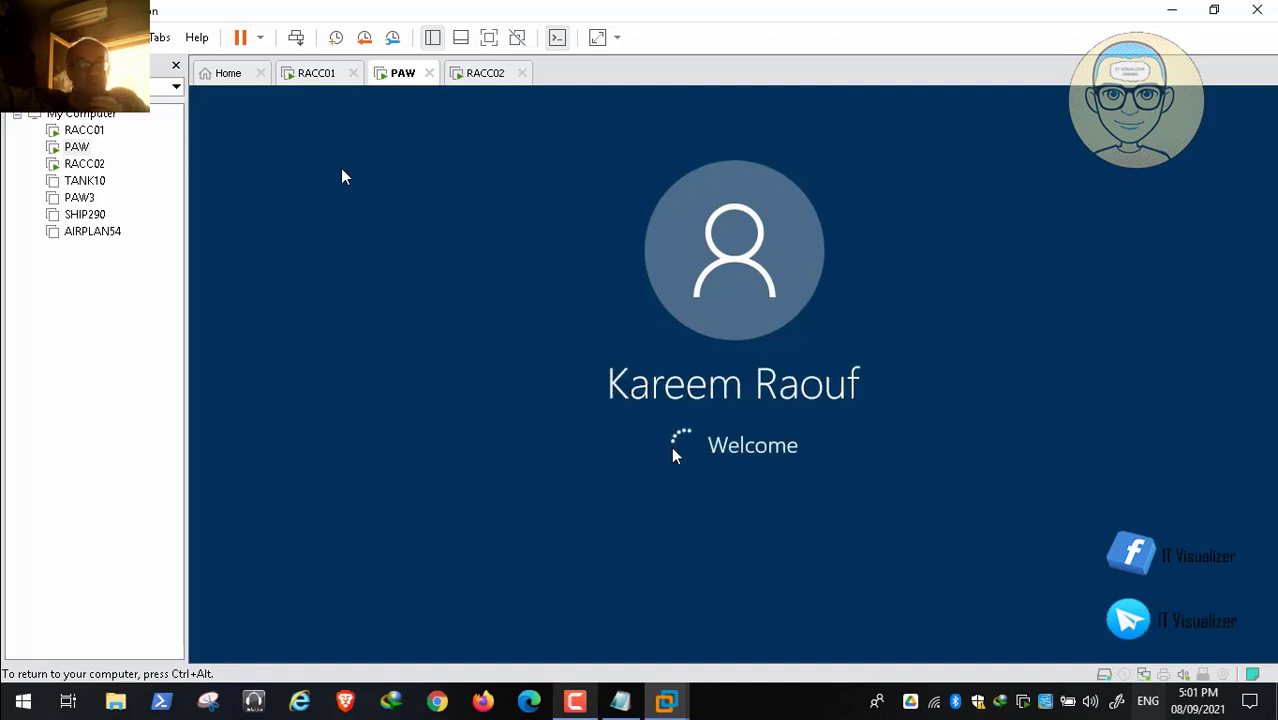
{"action": "key", "text": "ctrl+alt"}
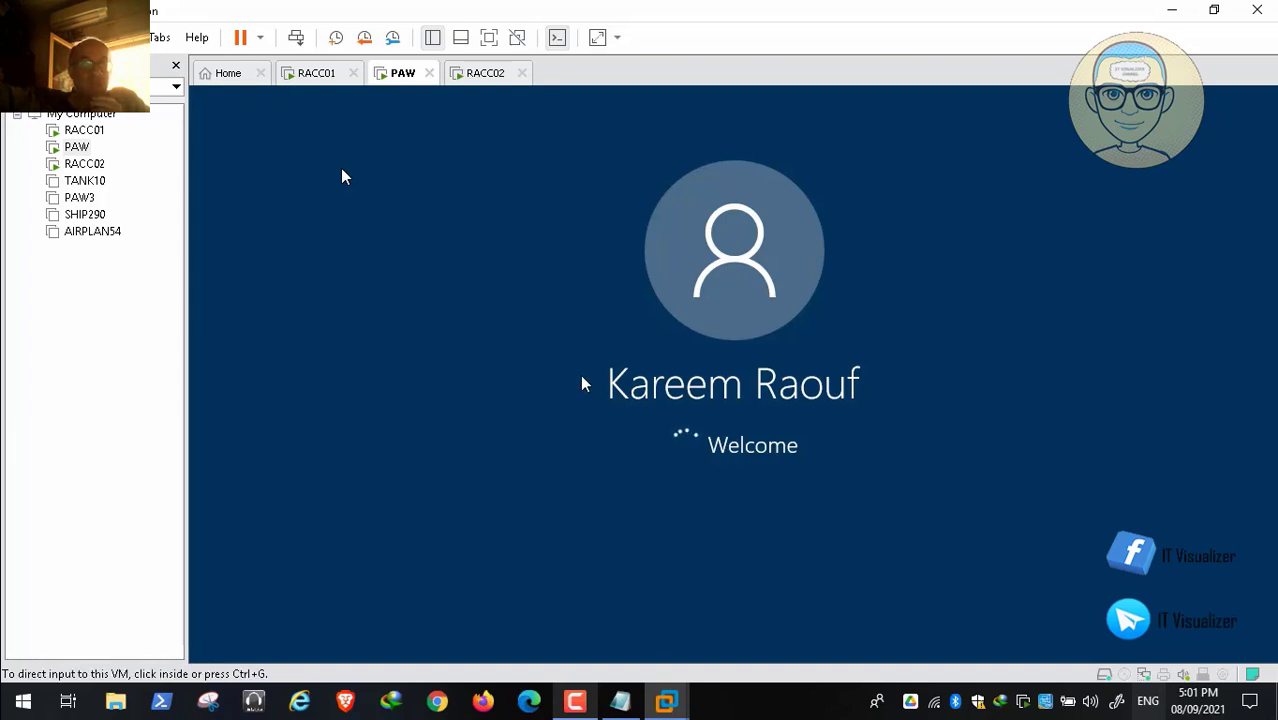
{"action": "left_click", "coordinate": [576, 703]}
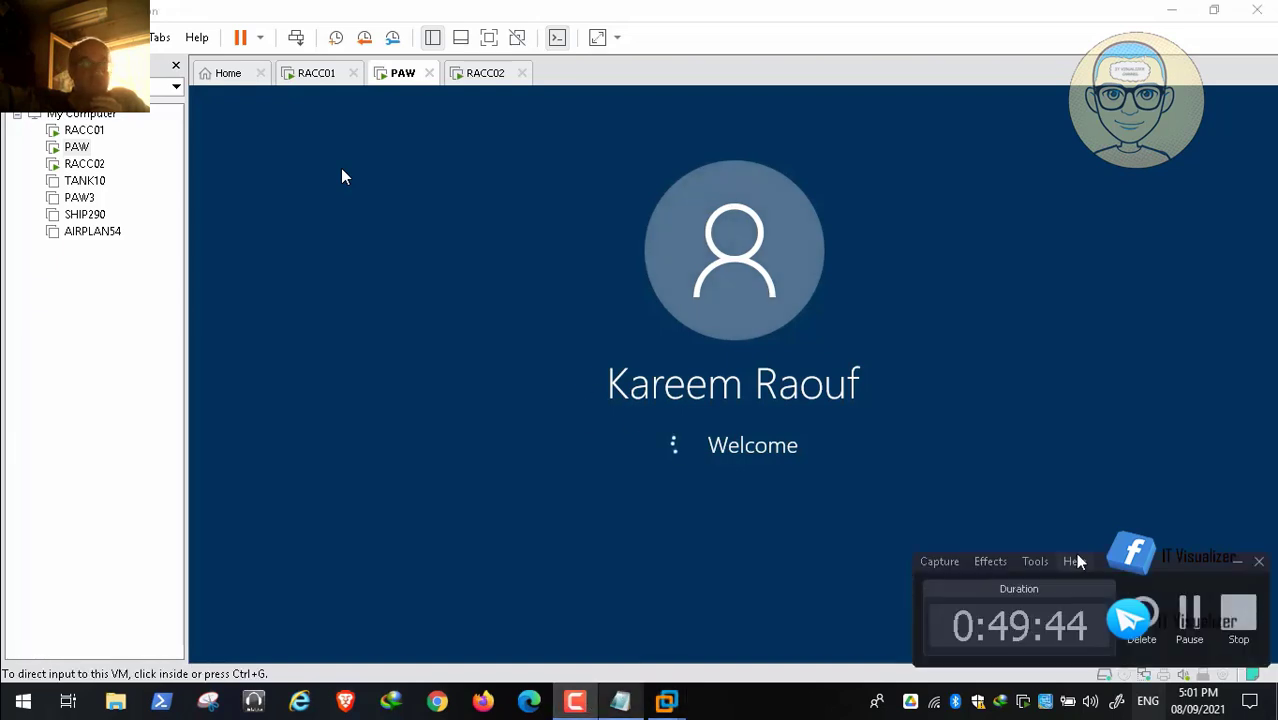
{"action": "left_click", "coordinate": [1191, 608]}
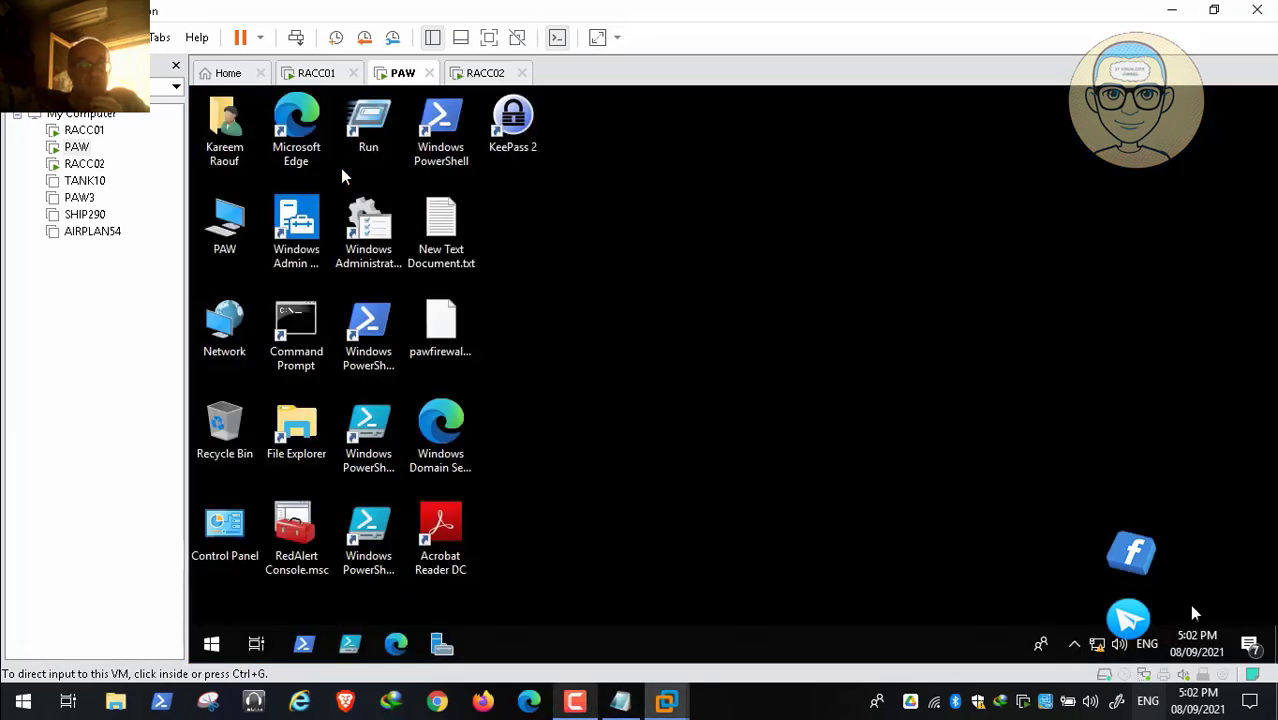
Step: Open RedAlert Console.msc and browse the Airbase and USSR organizational units
{"action": "left_click", "coordinate": [291, 533]}
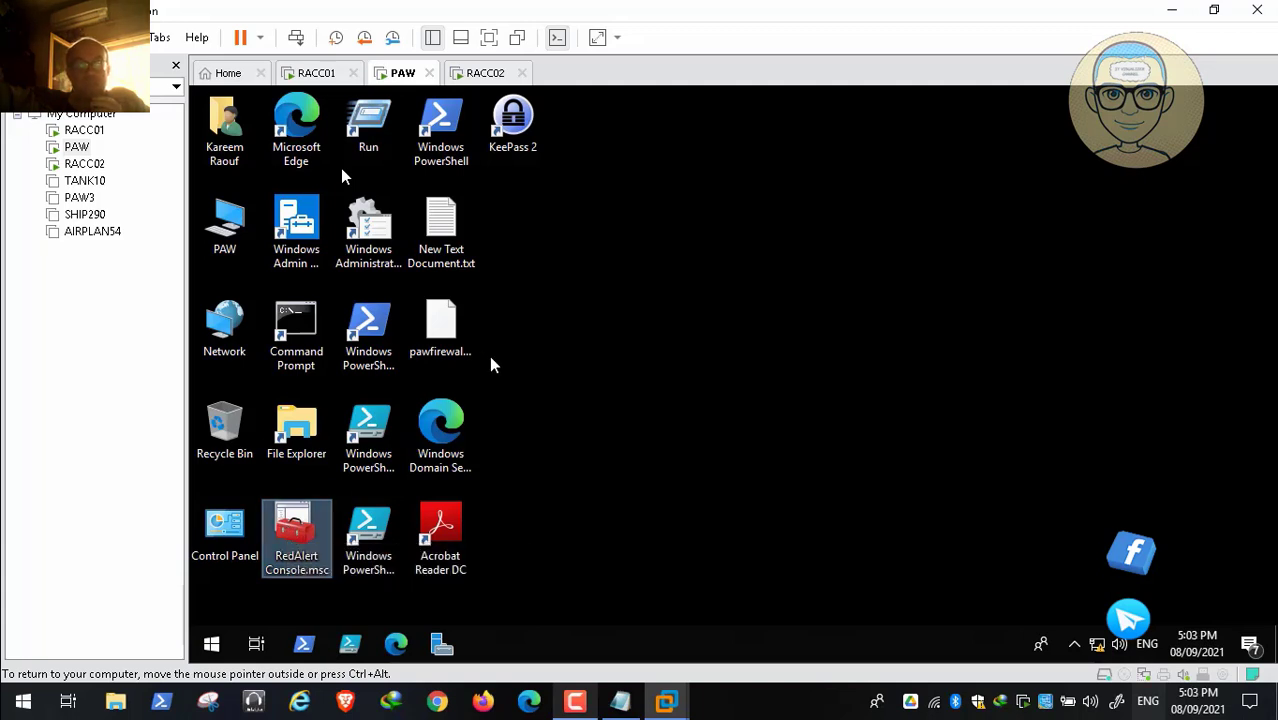
{"action": "left_click", "coordinate": [583, 701]}
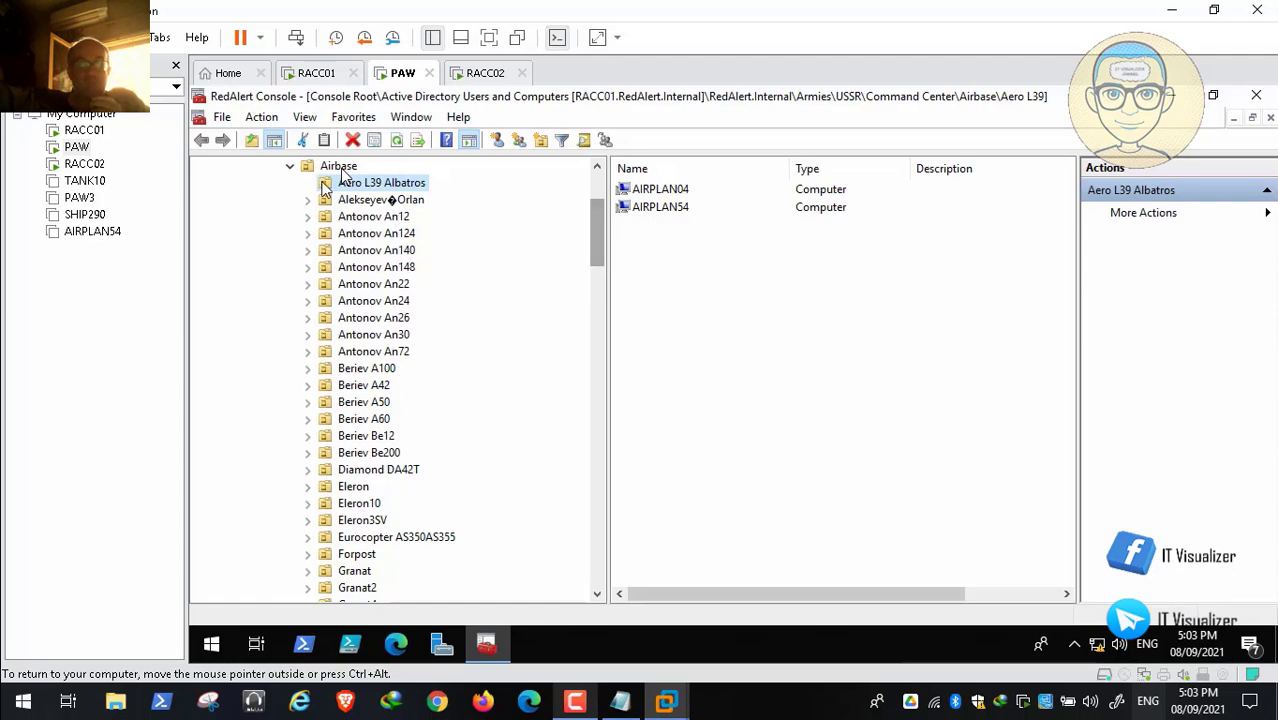
{"action": "left_click", "coordinate": [340, 168]}
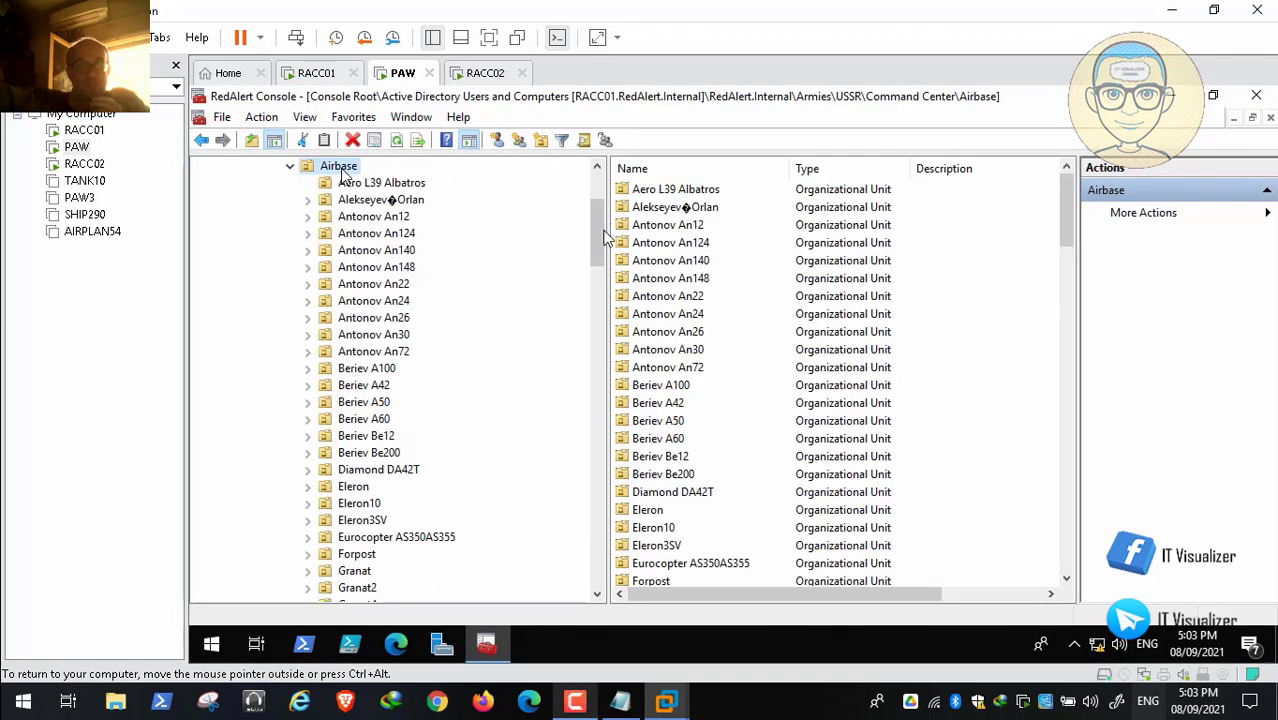
{"action": "scroll", "coordinate": [602, 212], "scroll_direction": "up", "scroll_amount": 2}
{"action": "scroll", "coordinate": [603, 212], "scroll_direction": "up", "scroll_amount": 2}
{"action": "left_click", "coordinate": [254, 300]}
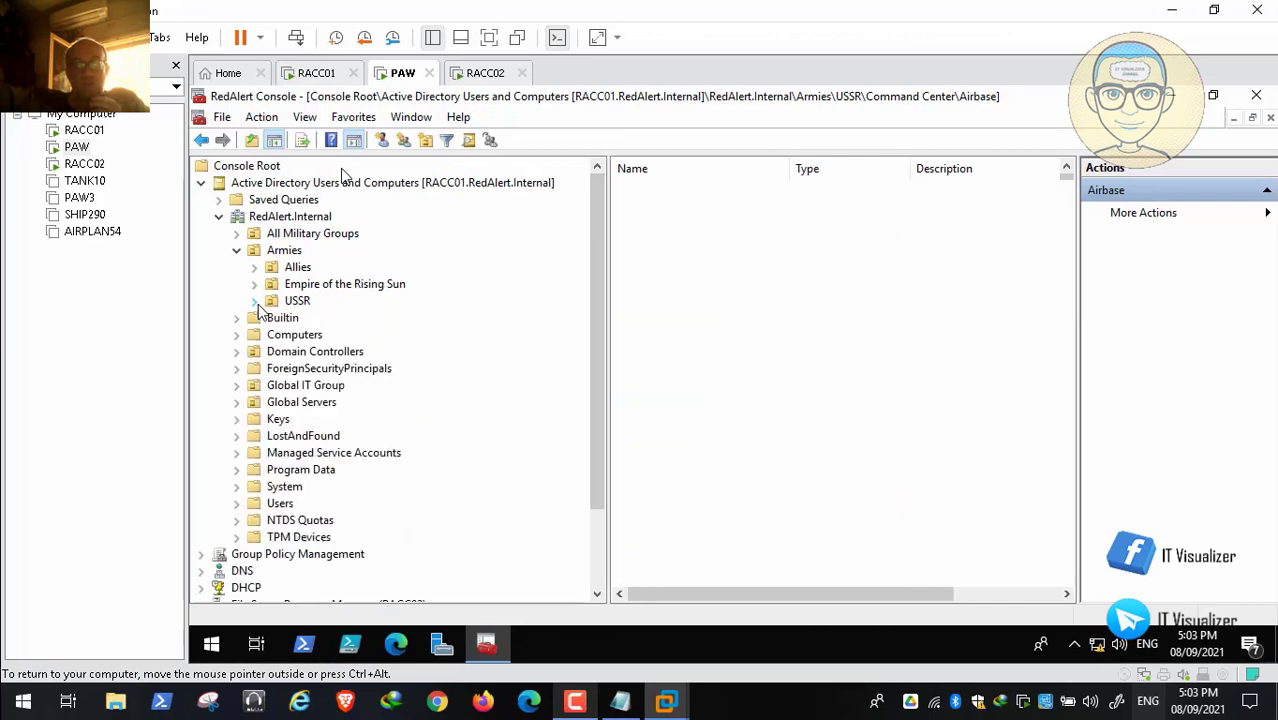
{"action": "scroll", "coordinate": [599, 381], "scroll_direction": "down", "scroll_amount": 2}
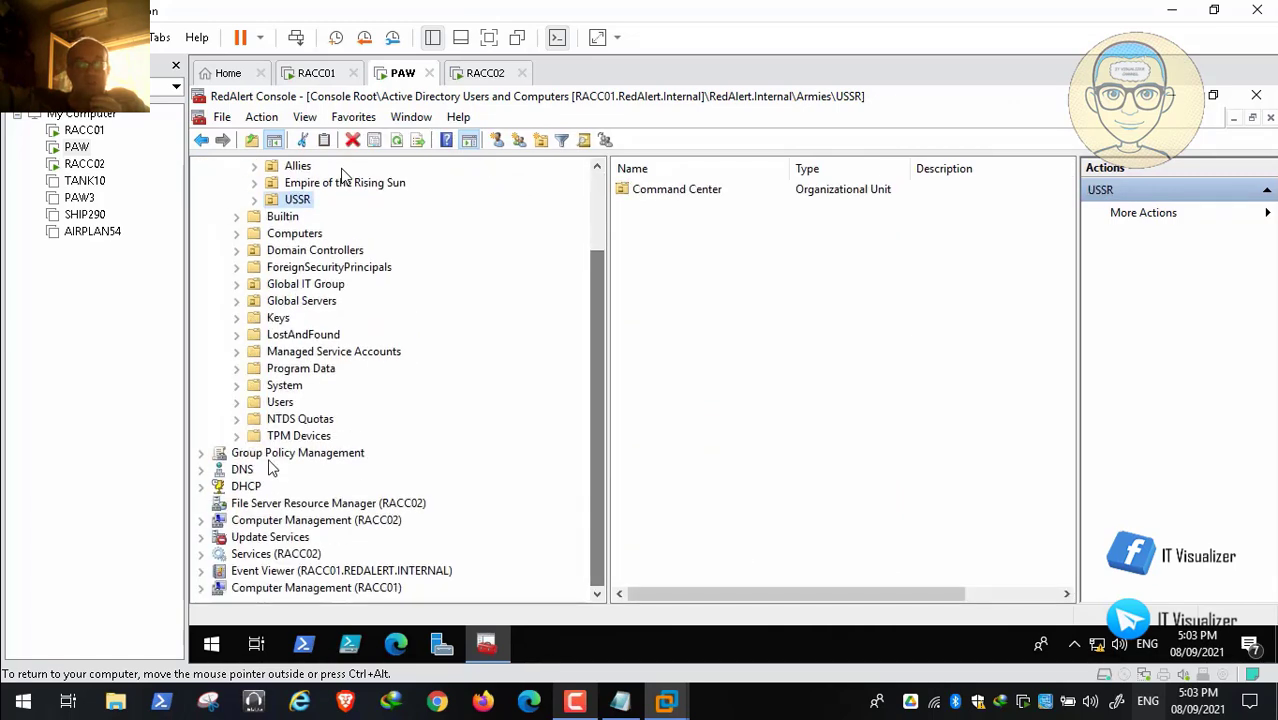
Step: Expand DHCP > racc02.redalert.internal > IPv4 > Filters and bring up the Allow filter's actions
{"action": "left_click", "coordinate": [202, 488]}
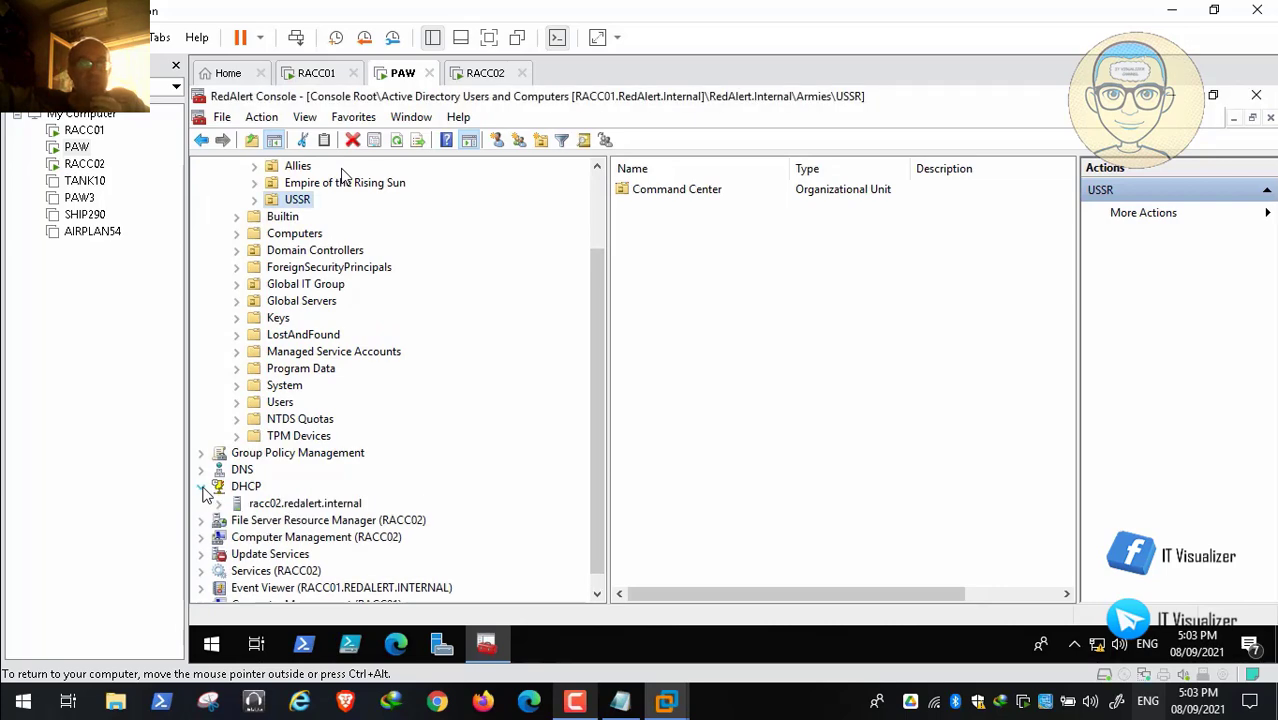
{"action": "left_click", "coordinate": [220, 504]}
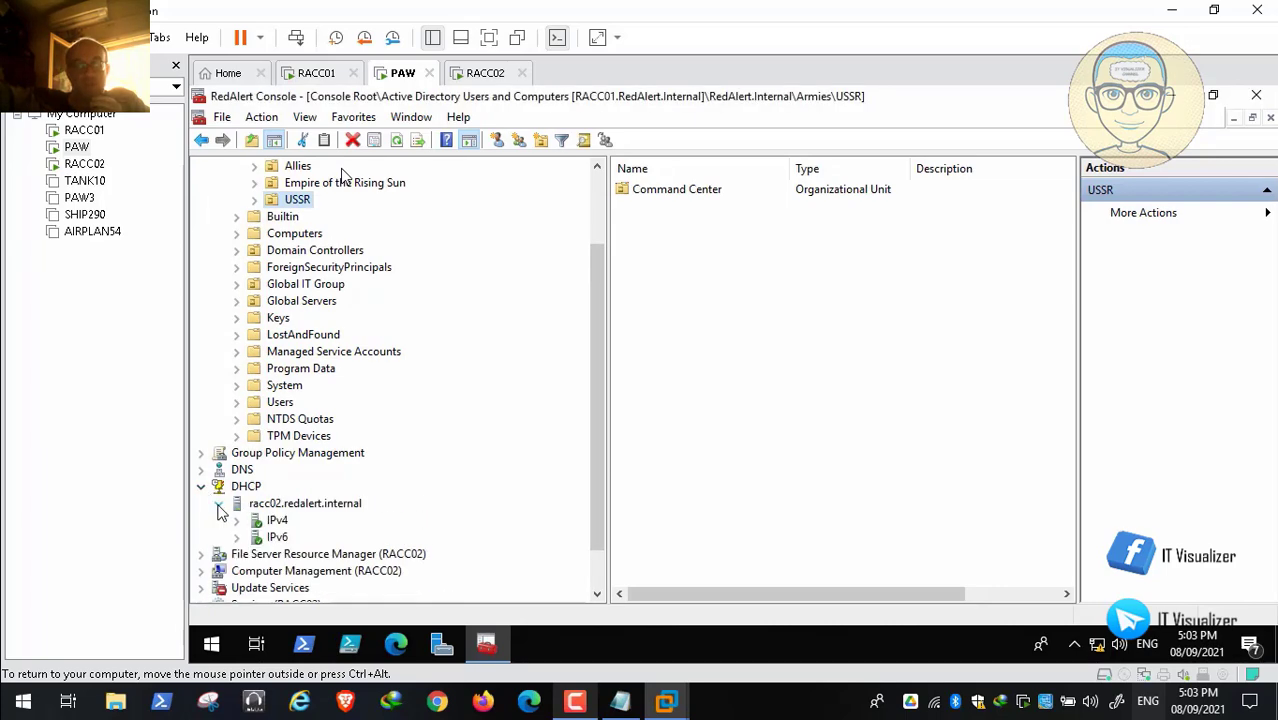
{"action": "left_click", "coordinate": [237, 521]}
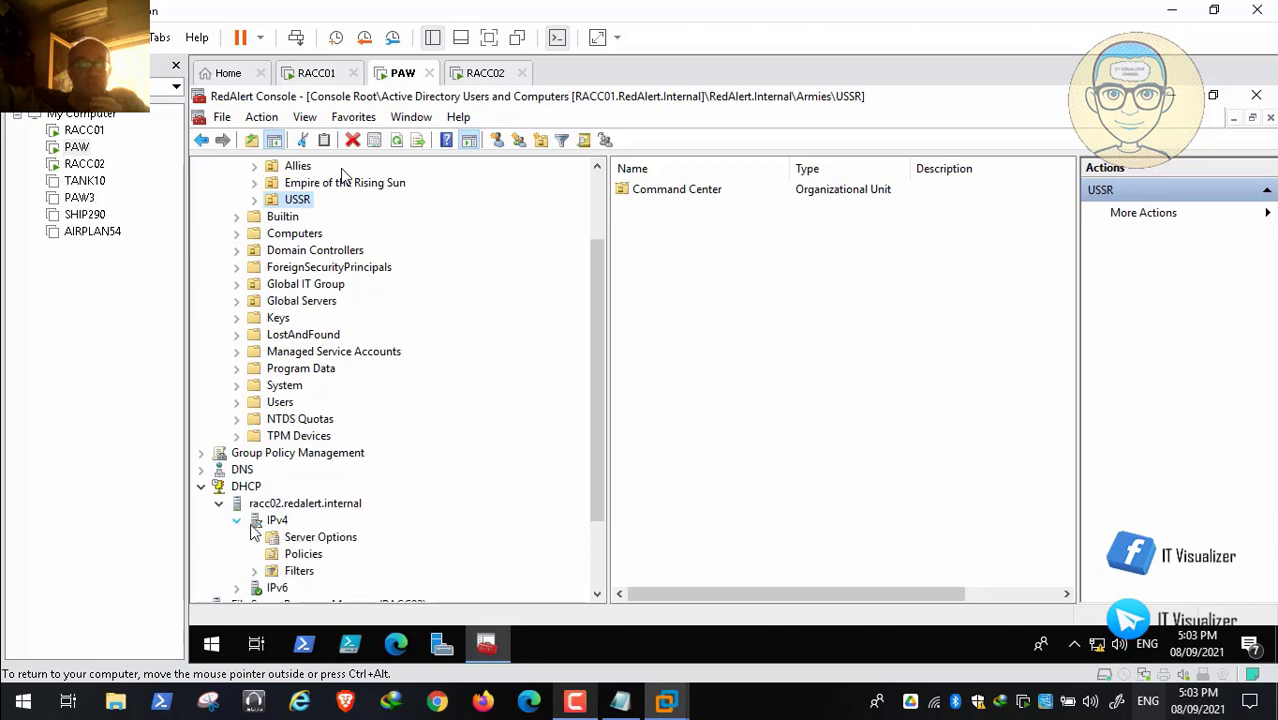
{"action": "left_click_drag", "start_coordinate": [598, 465], "coordinate": [598, 519]}
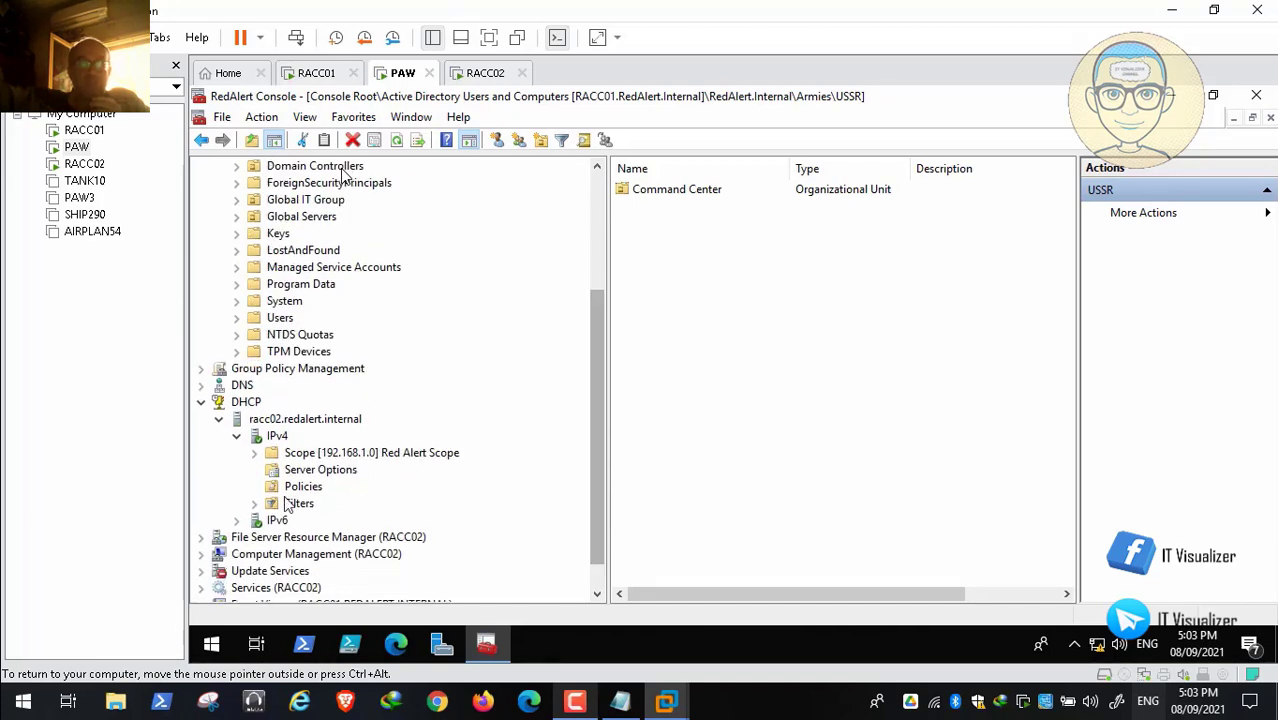
{"action": "left_click", "coordinate": [255, 504]}
{"action": "right_click", "coordinate": [318, 522]}
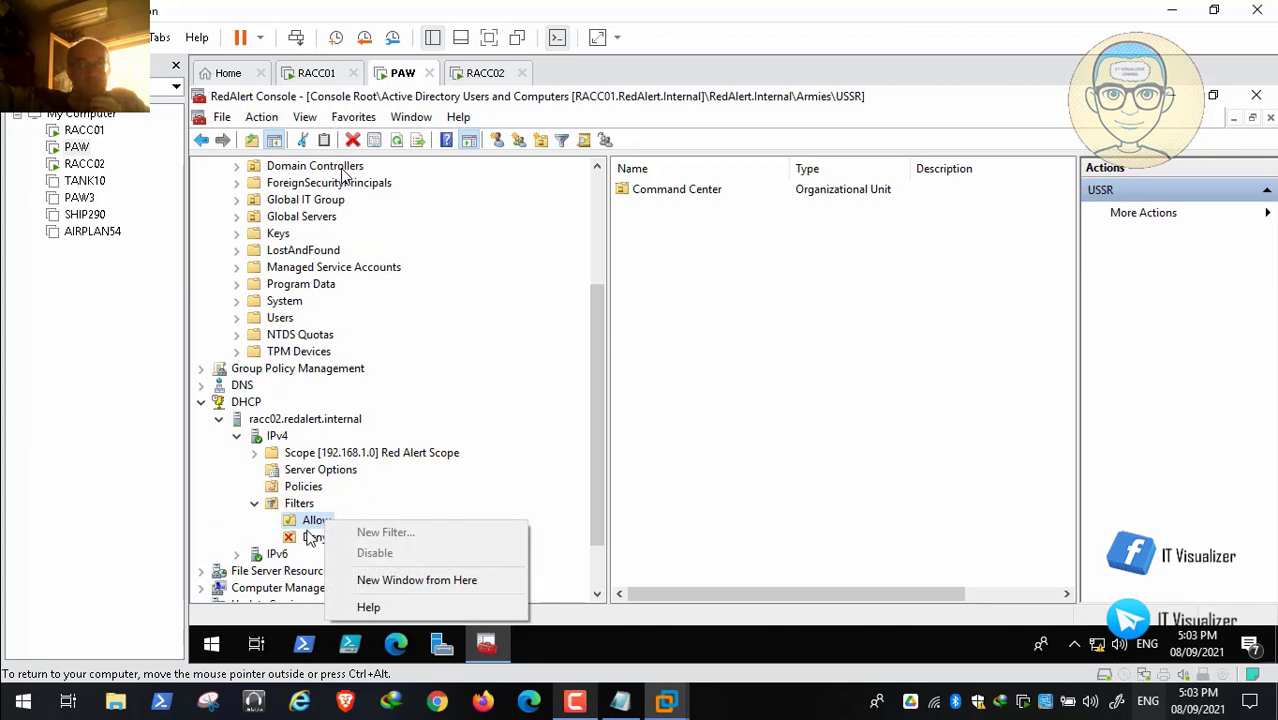
Step: Start a new filter entry on racc02's DHCP Allow filter
{"action": "left_click", "coordinate": [314, 536]}
{"action": "left_click", "coordinate": [318, 522]}
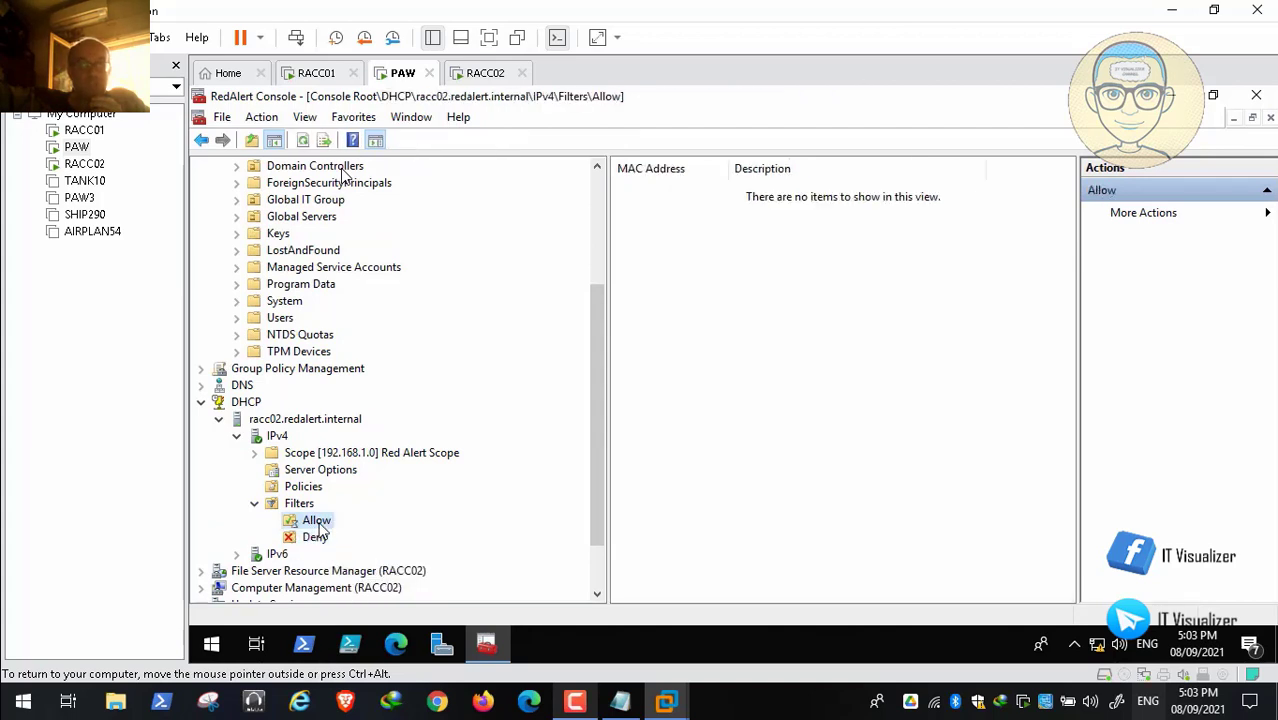
{"action": "right_click", "coordinate": [318, 522]}
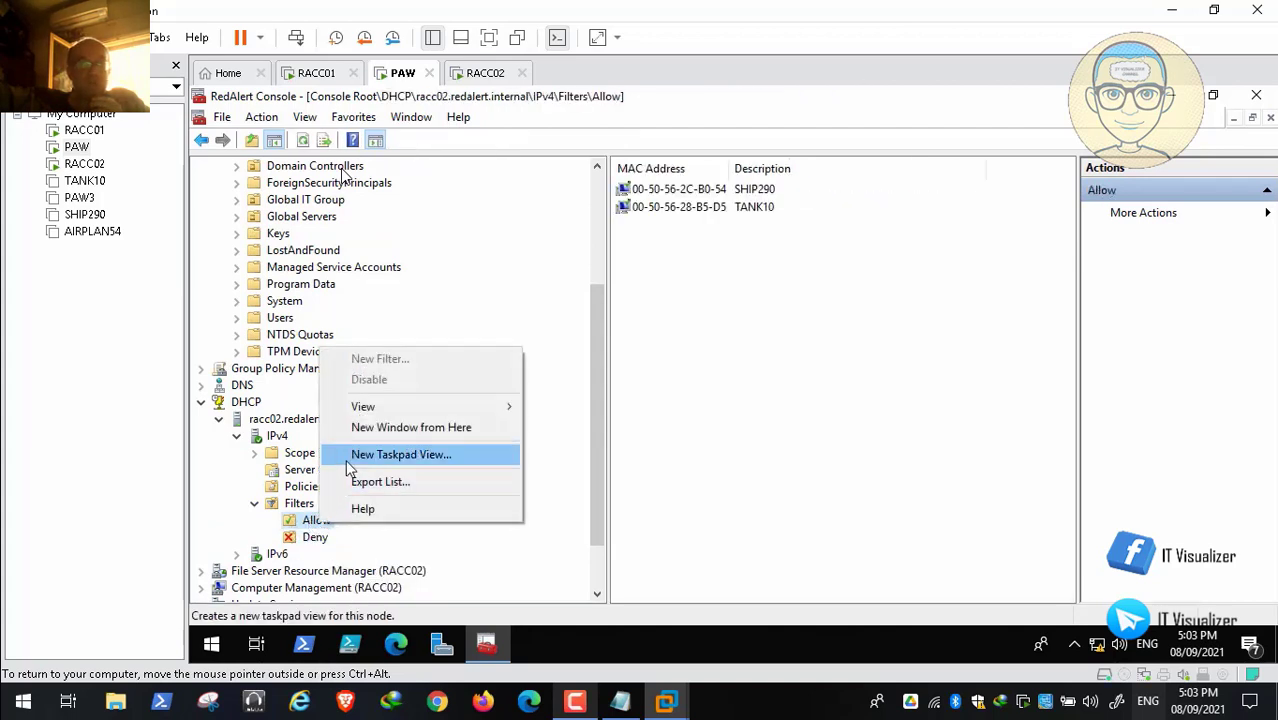
{"action": "left_click", "coordinate": [304, 535]}
{"action": "left_click", "coordinate": [314, 521]}
{"action": "right_click", "coordinate": [310, 523]}
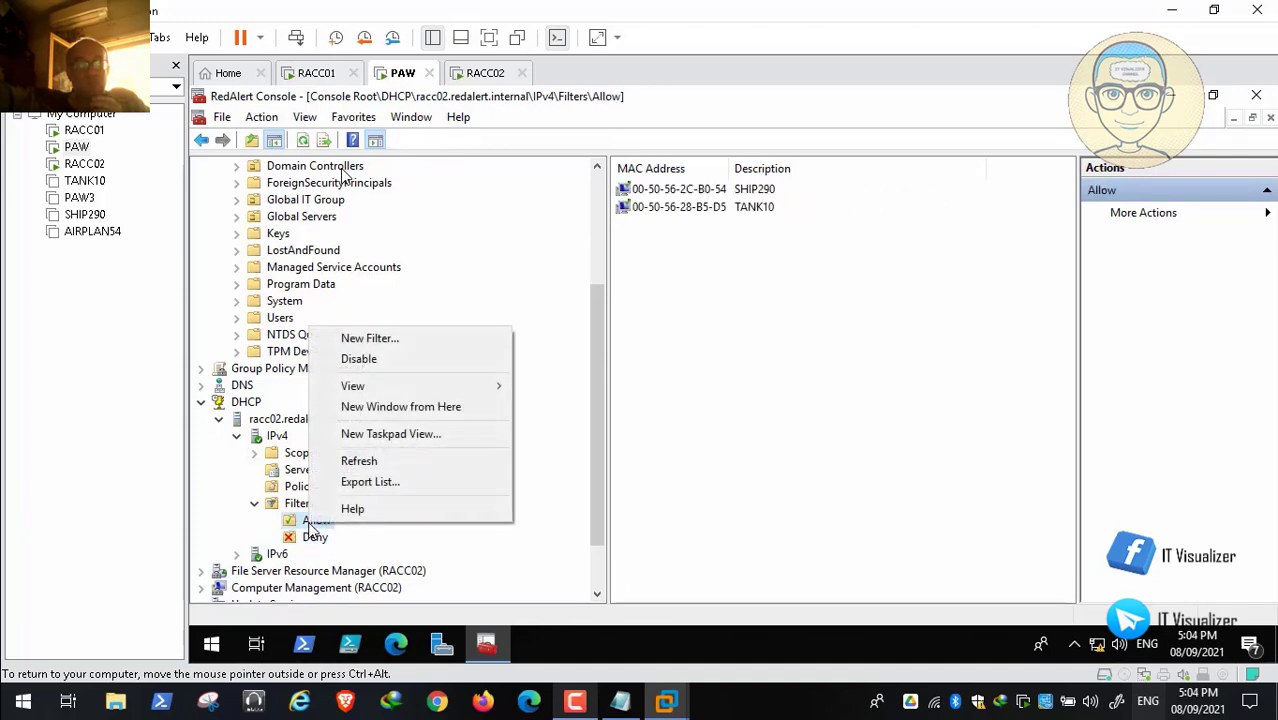
{"action": "left_click", "coordinate": [398, 342]}
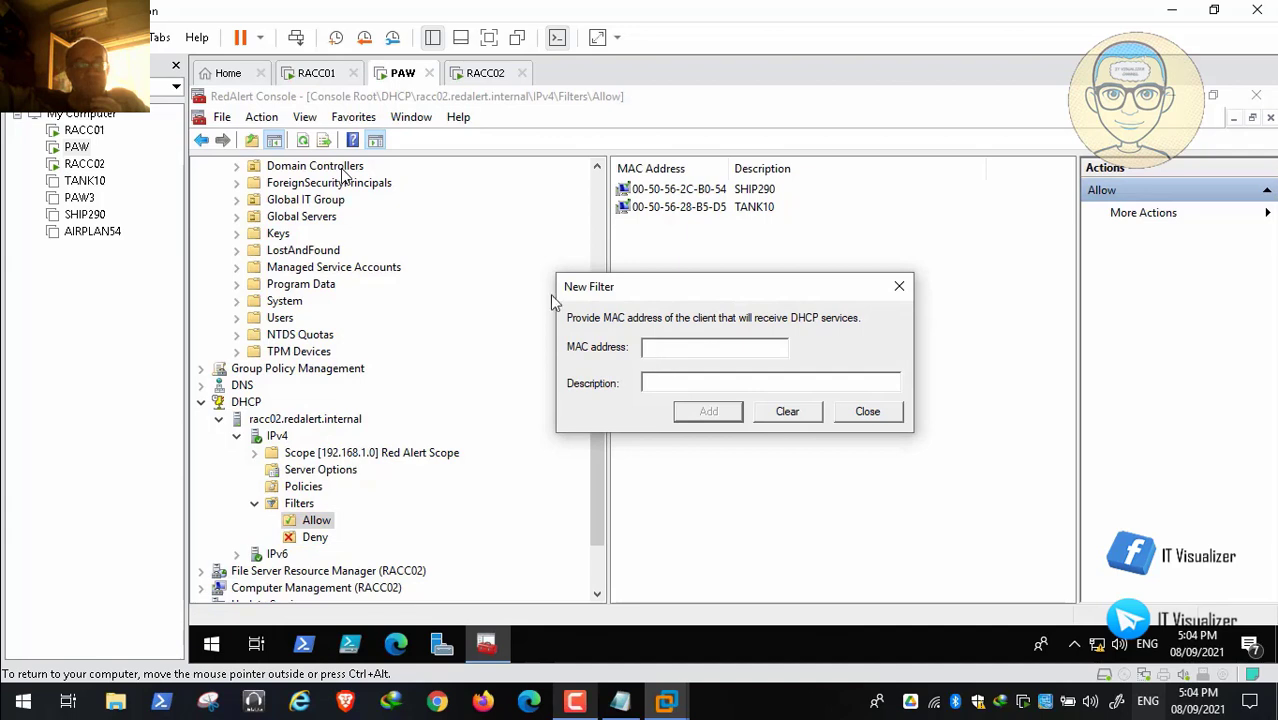
Step: Paste AIRPLAN54's MAC and reformat it as 00-0C-29-31-CB-F8
{"action": "left_click", "coordinate": [52, 37]}
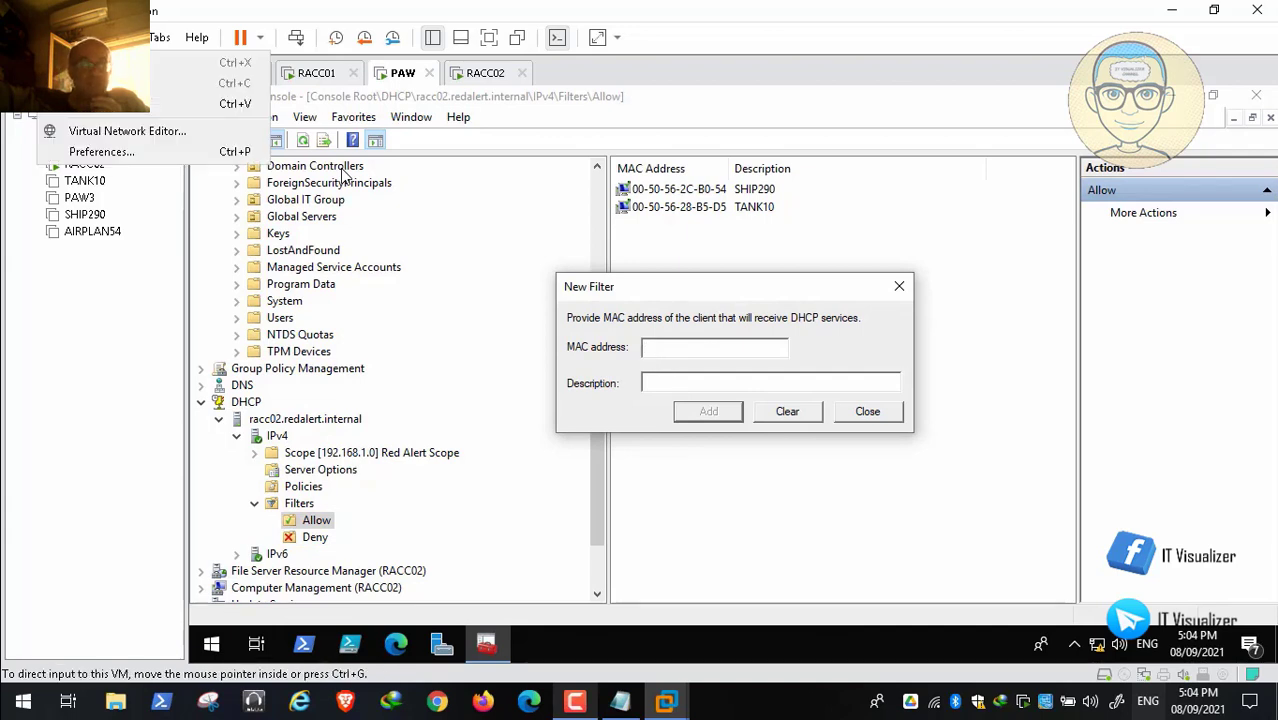
{"action": "left_click", "coordinate": [91, 102]}
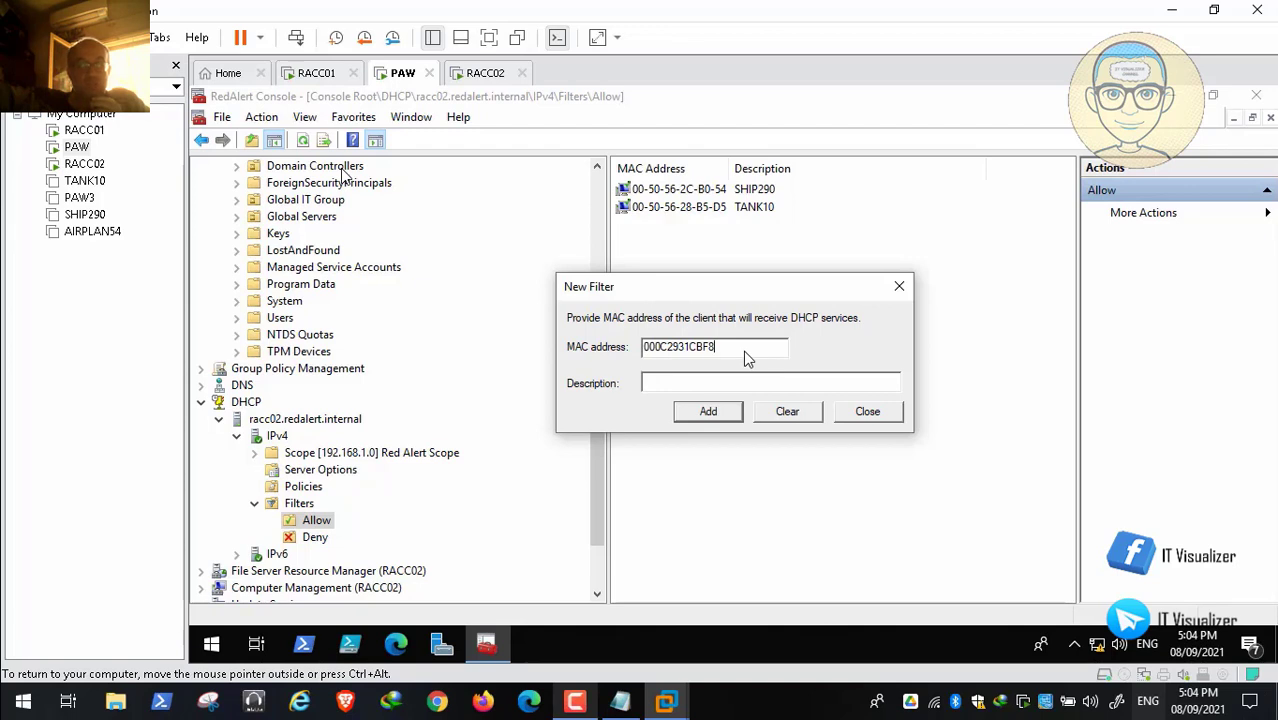
{"action": "left_click", "coordinate": [656, 347]}
{"action": "type", "text": "-0C"}
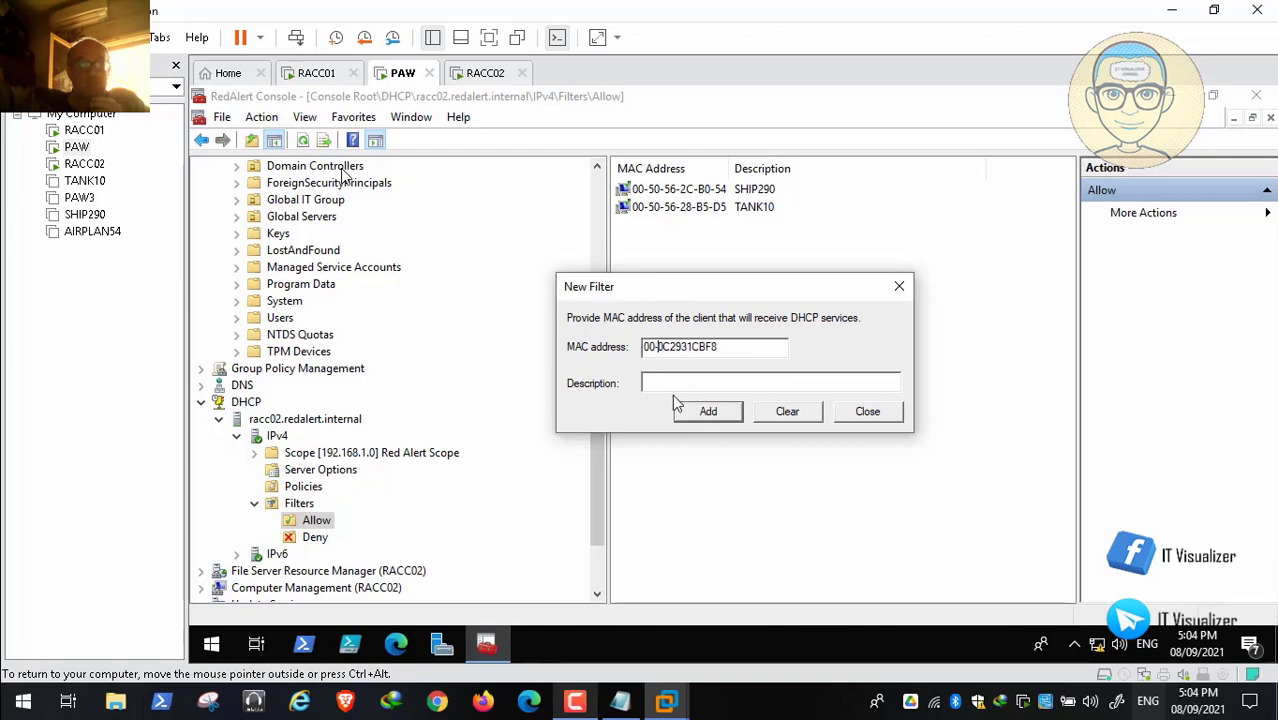
{"action": "type", "text": "-"}
{"action": "key", "text": "Right"}
{"action": "key", "text": "Right"}
{"action": "type", "text": "-"}
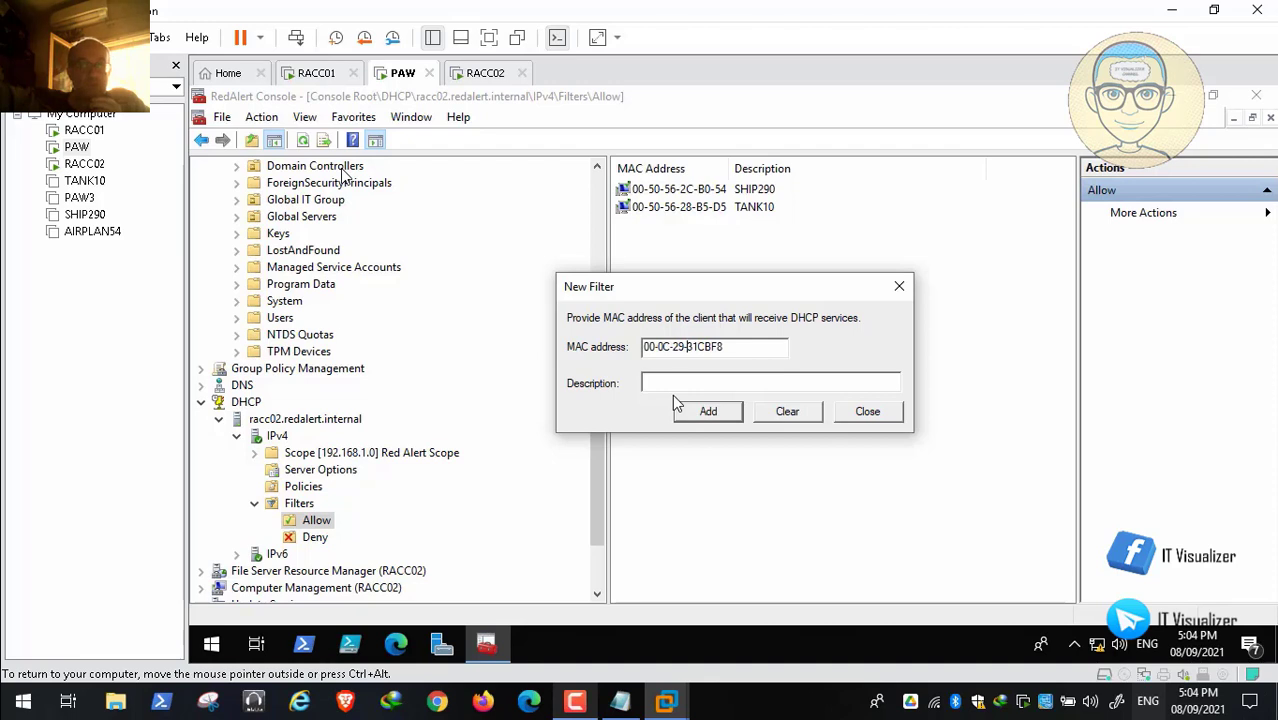
{"action": "key", "text": "Right"}
{"action": "key", "text": "Right"}
{"action": "type", "text": "-"}
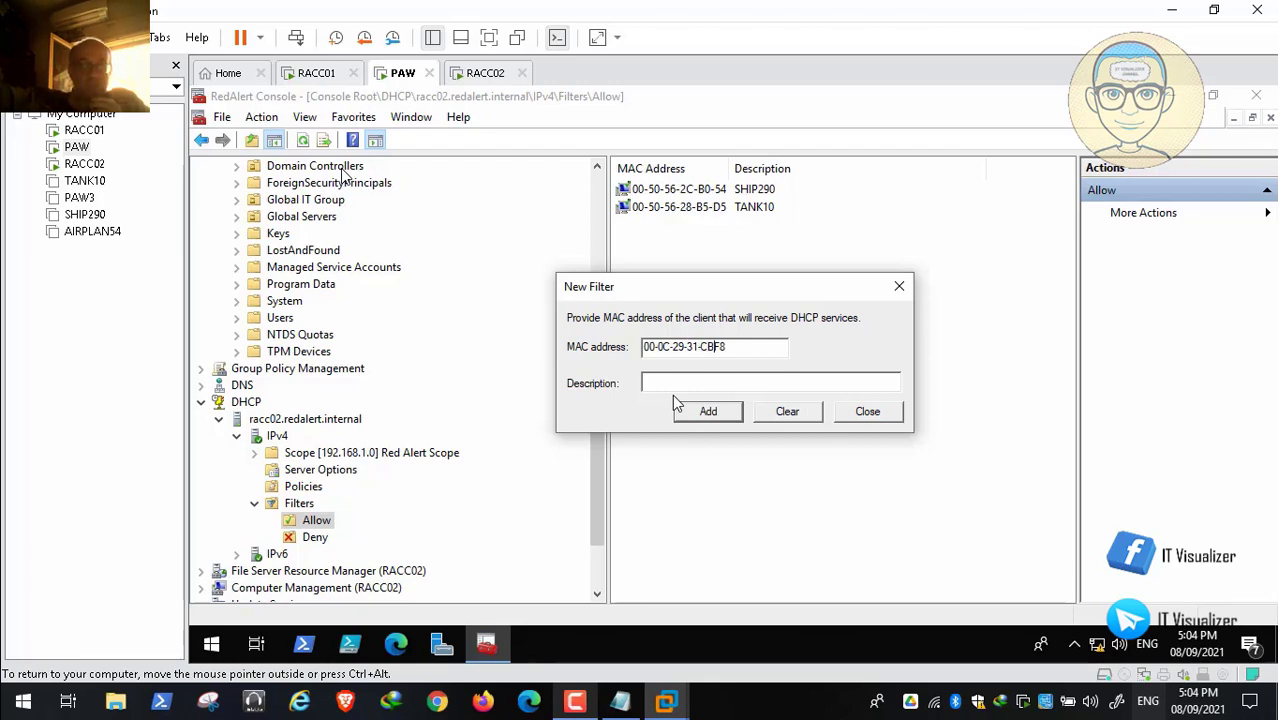
{"action": "key", "text": "Right"}
{"action": "key", "text": "Right"}
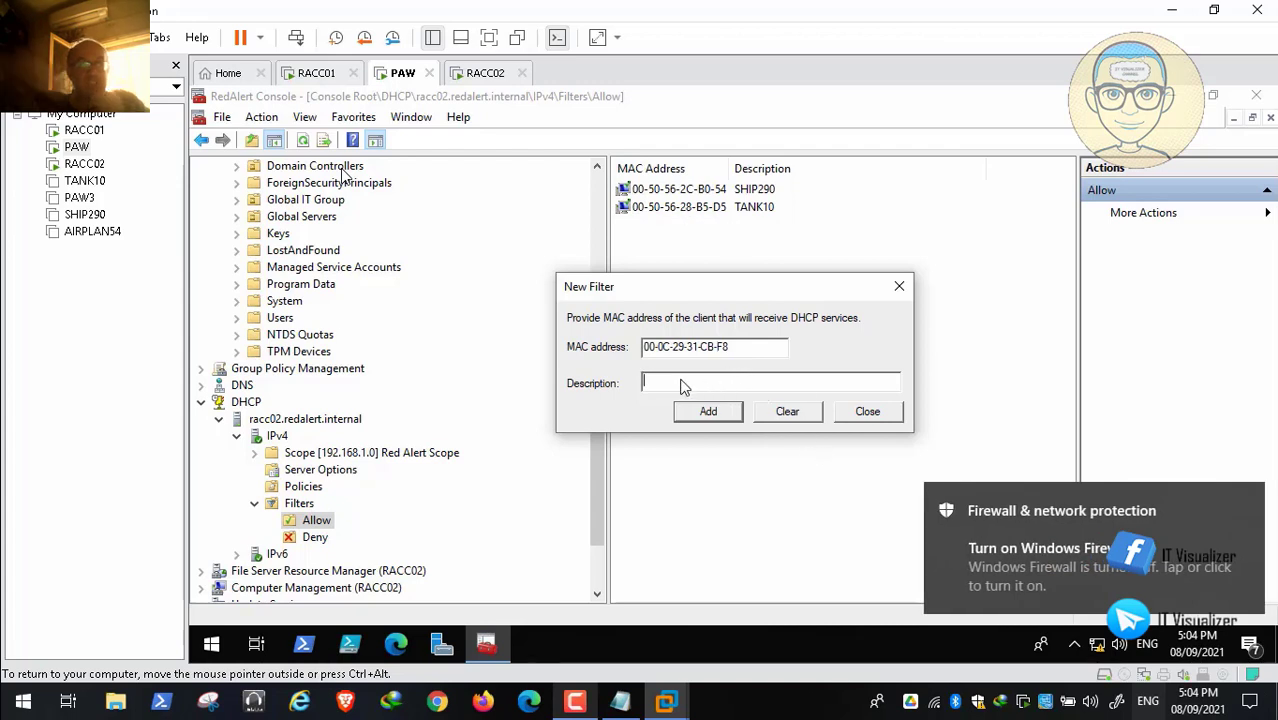
Step: Describe the entry as AIRPLAN54, add it, and close the New Filter dialog
{"action": "type", "text": "AIRPL"}
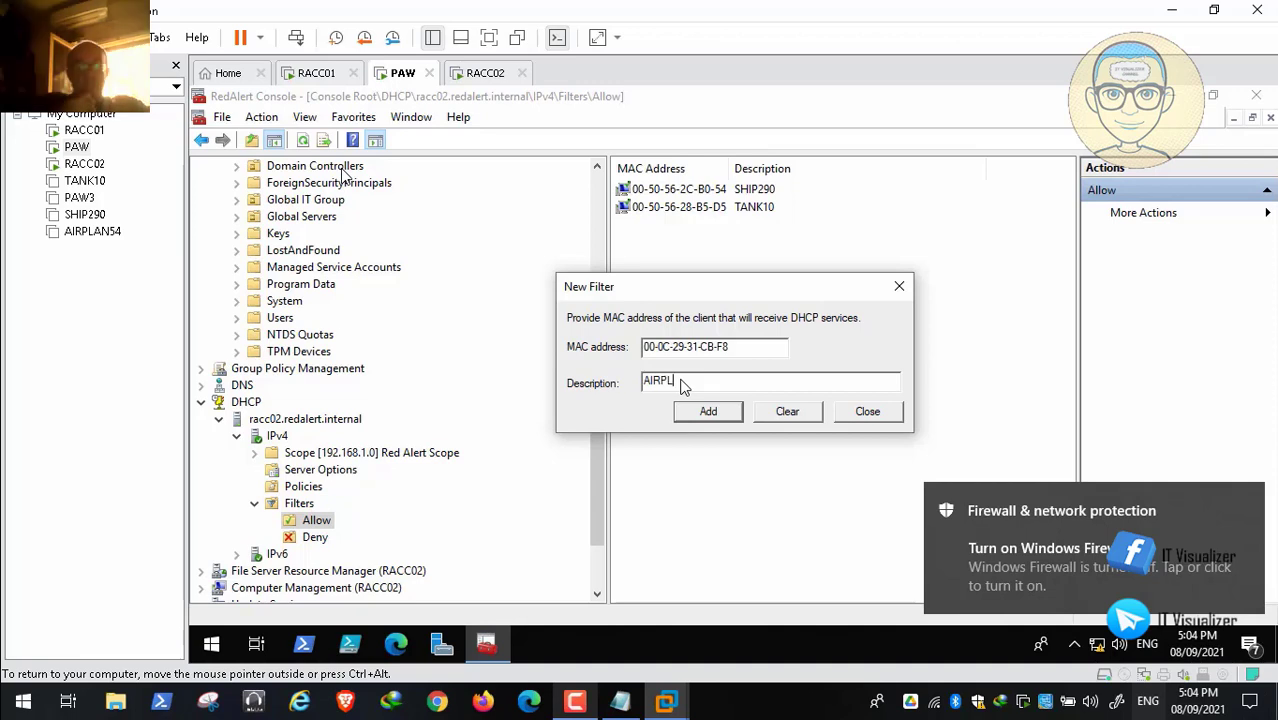
{"action": "type", "text": "AN54"}
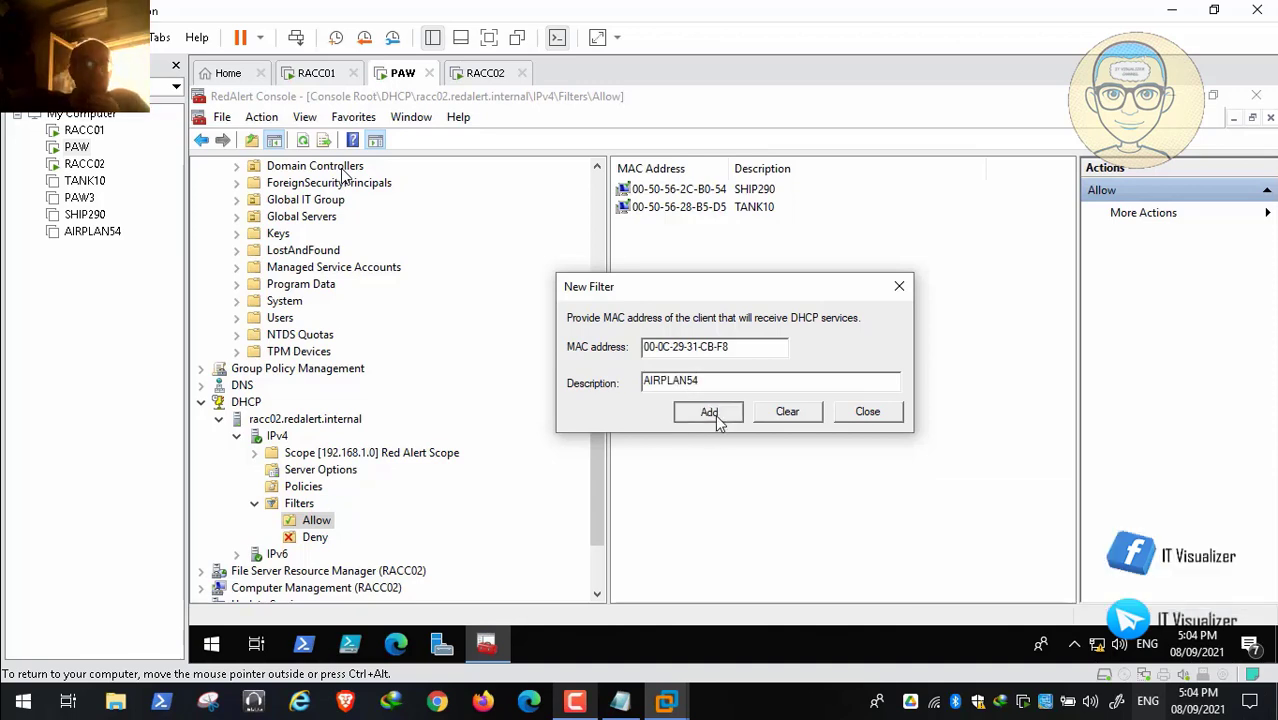
{"action": "left_click", "coordinate": [715, 414]}
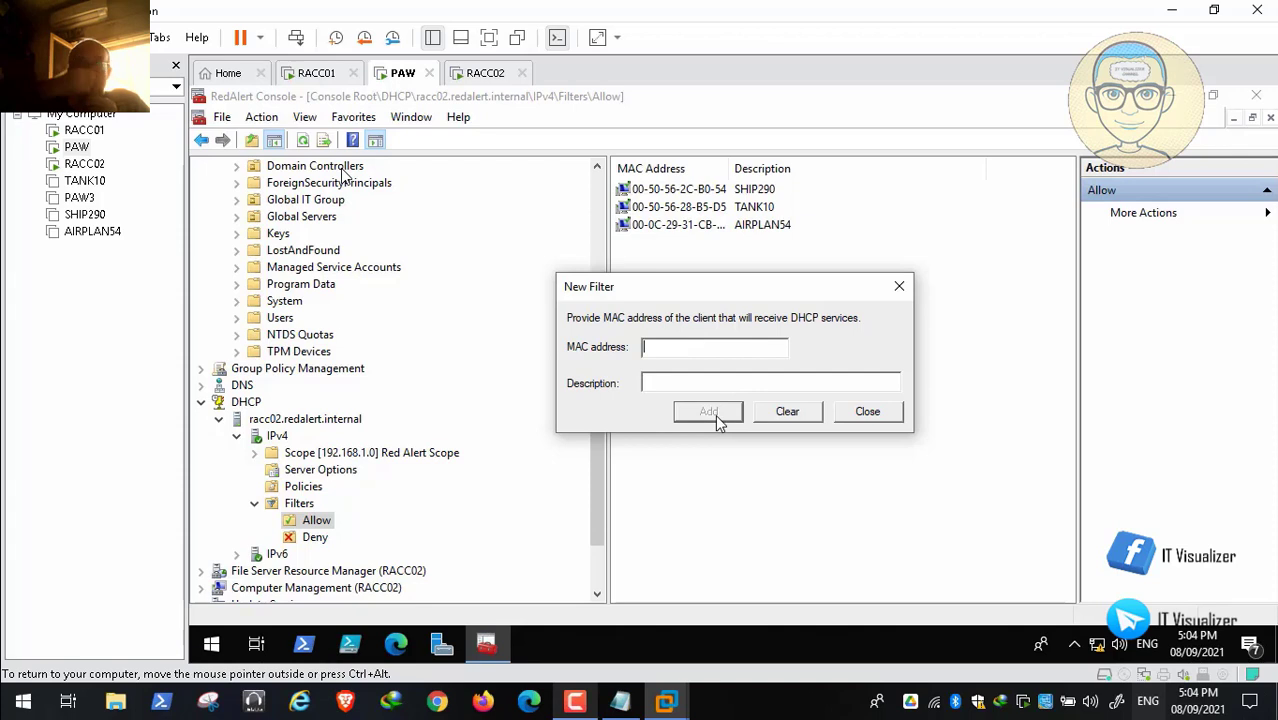
{"action": "left_click", "coordinate": [866, 412]}
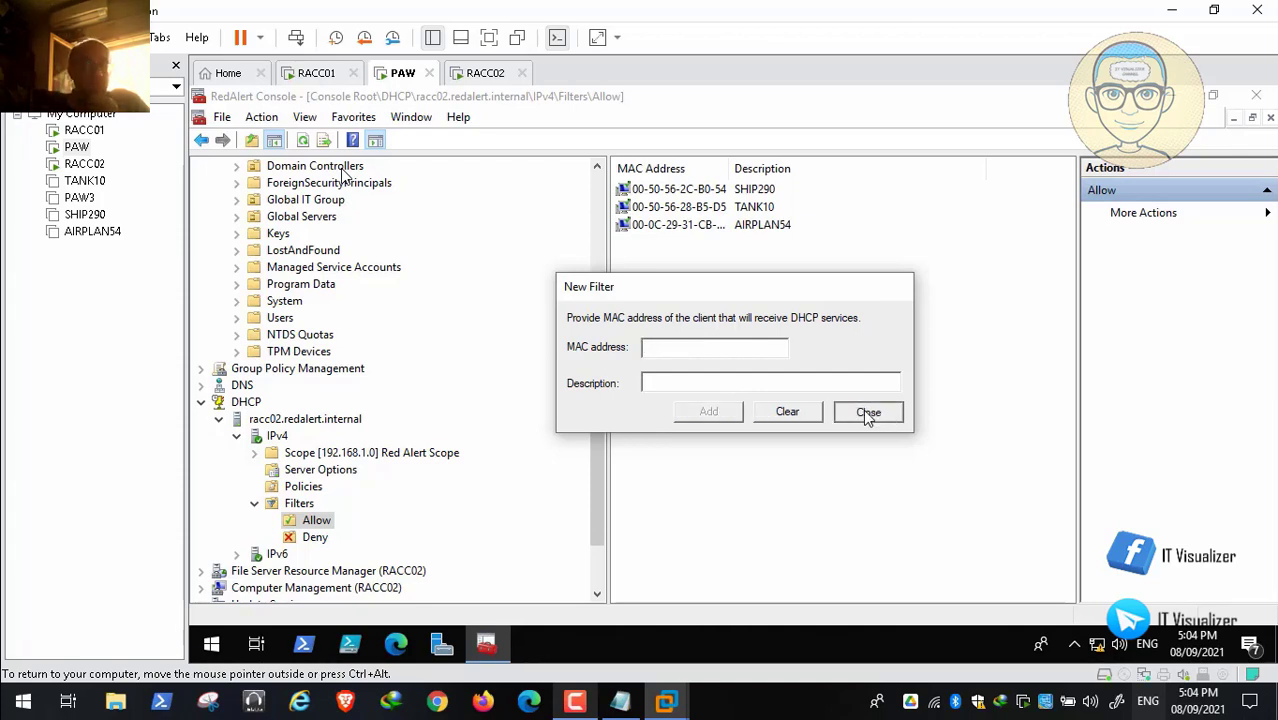
Step: Widen the MAC Address column and view the services running on RACC02
{"action": "double_click", "coordinate": [732, 176]}
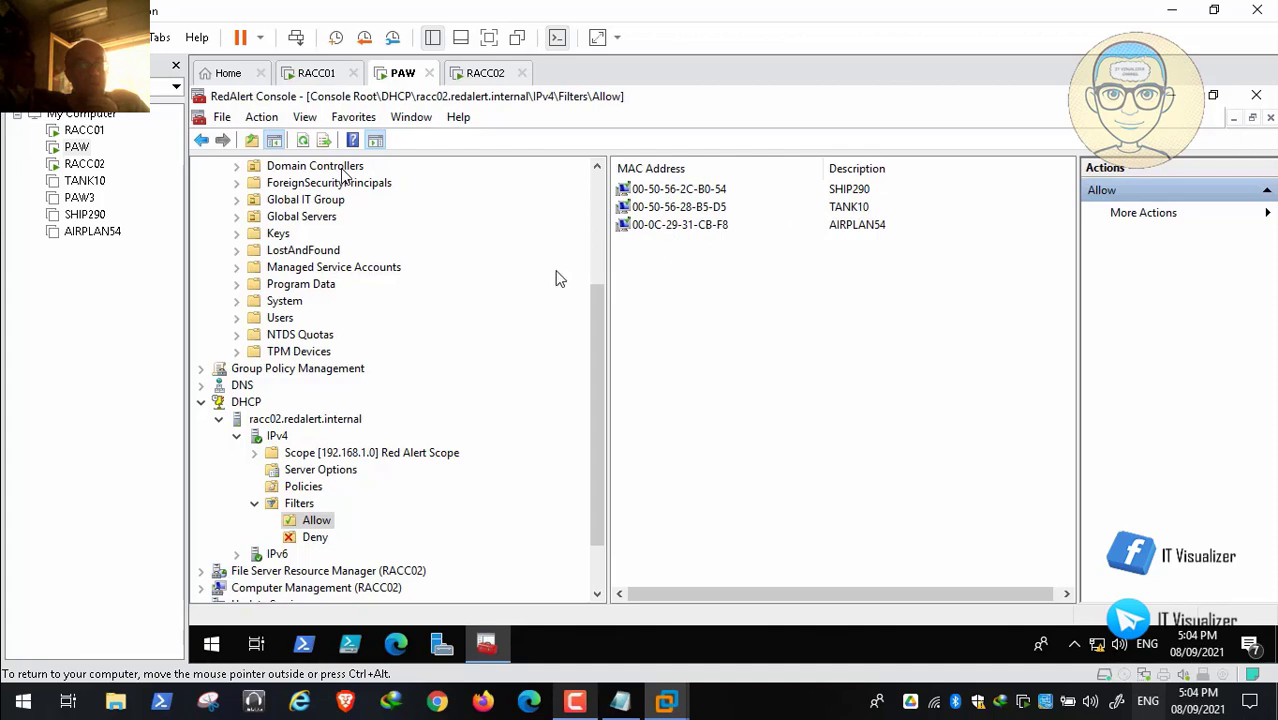
{"action": "left_click", "coordinate": [201, 401]}
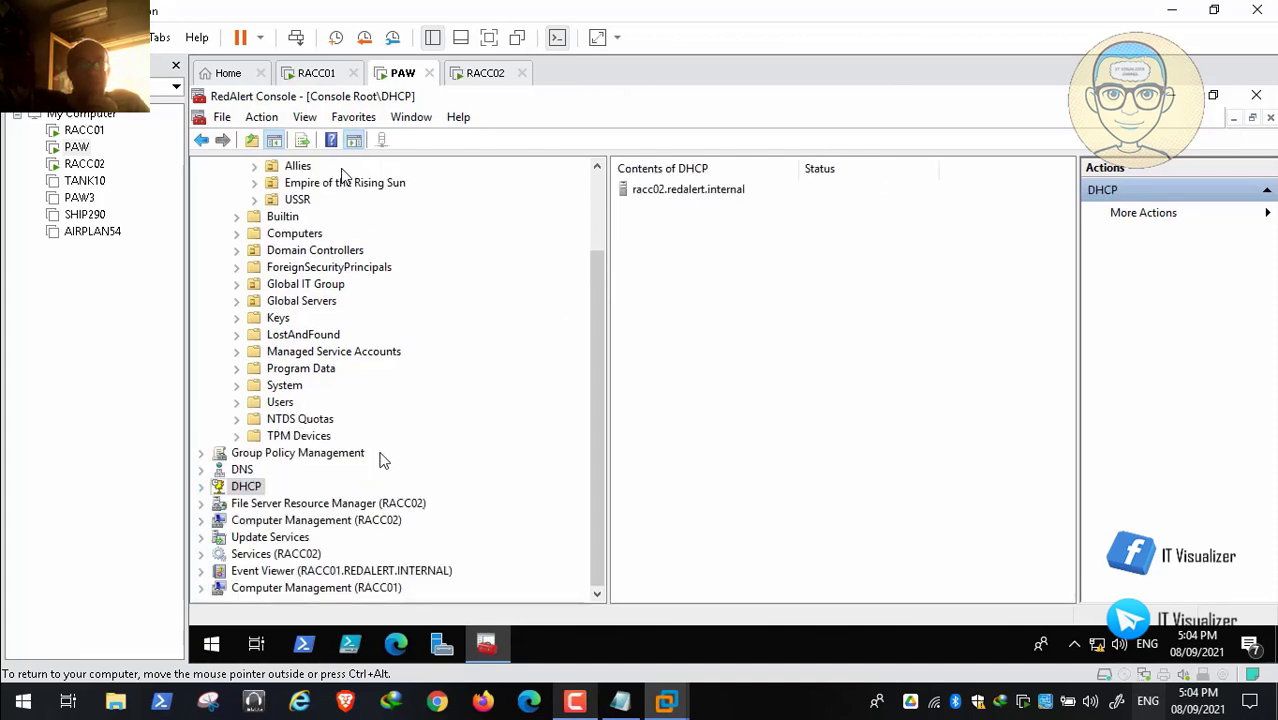
{"action": "left_click", "coordinate": [300, 555]}
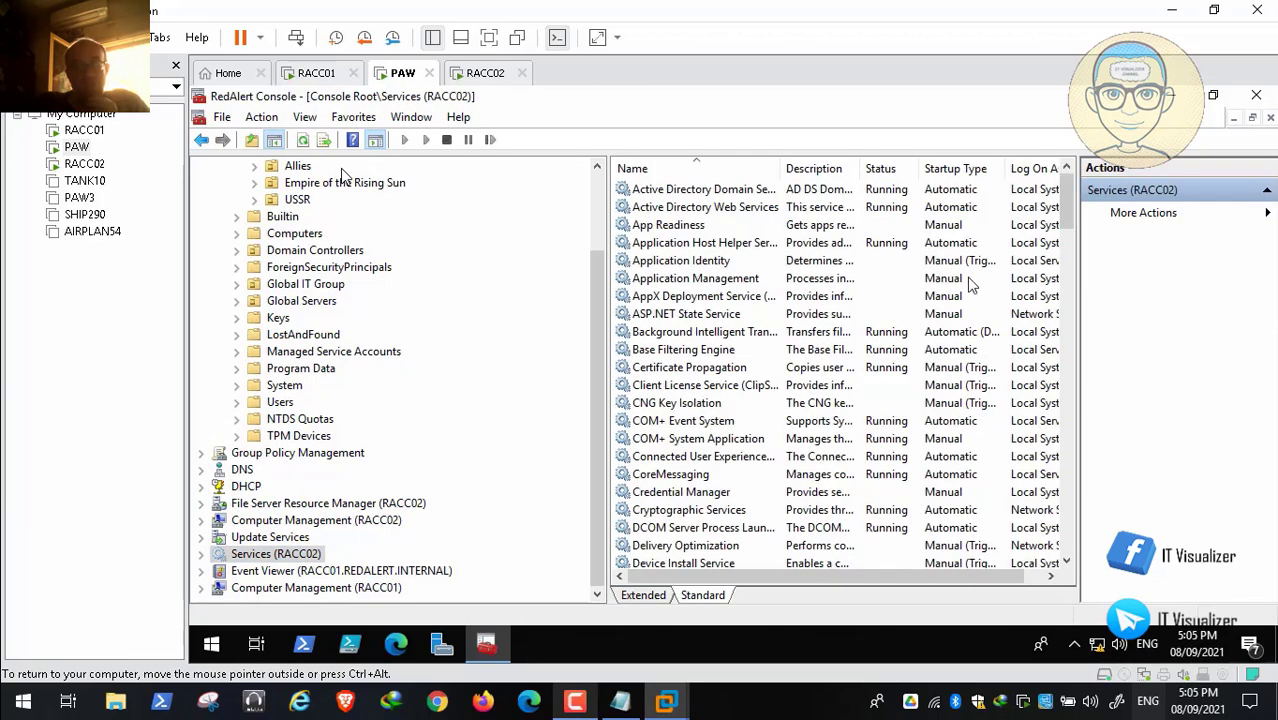
{"action": "left_click_drag", "start_coordinate": [1064, 204], "coordinate": [1062, 178]}
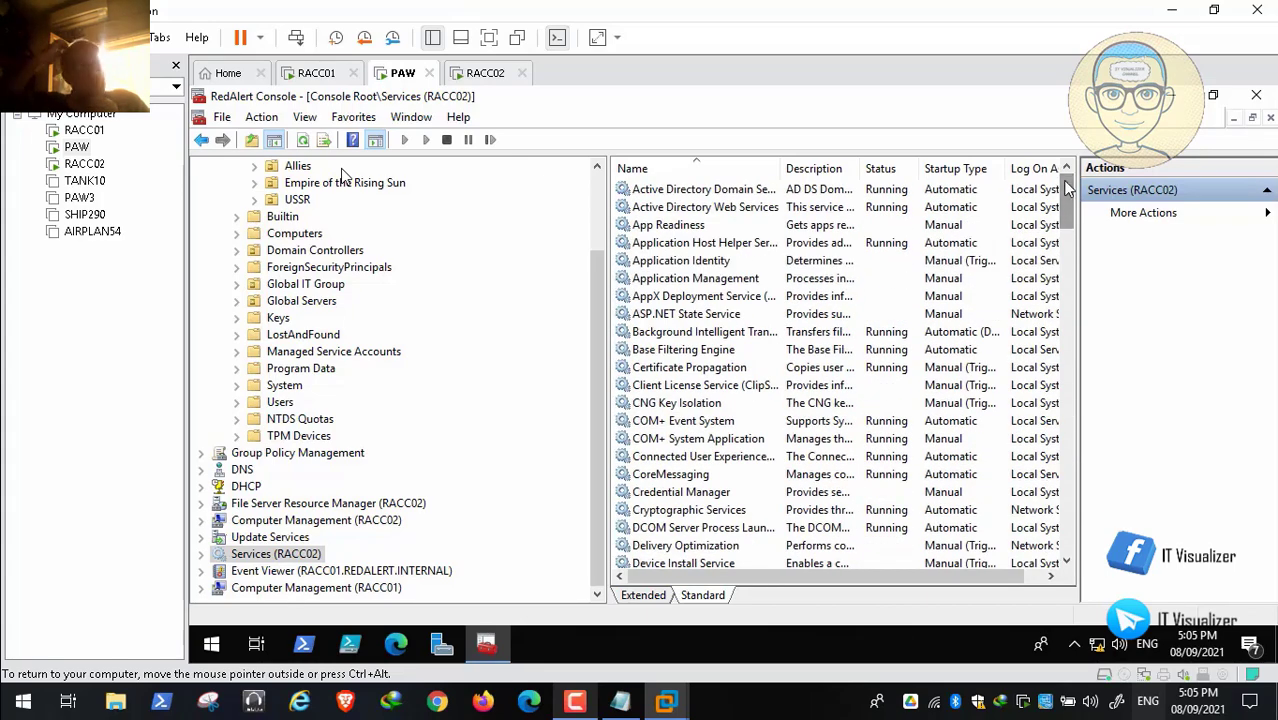
{"action": "mouse_move", "coordinate": [600, 335]}
{"action": "left_mouse_down"}
{"action": "mouse_move", "coordinate": [599, 252]}
{"action": "mouse_move", "coordinate": [596, 341]}
{"action": "left_mouse_up"}
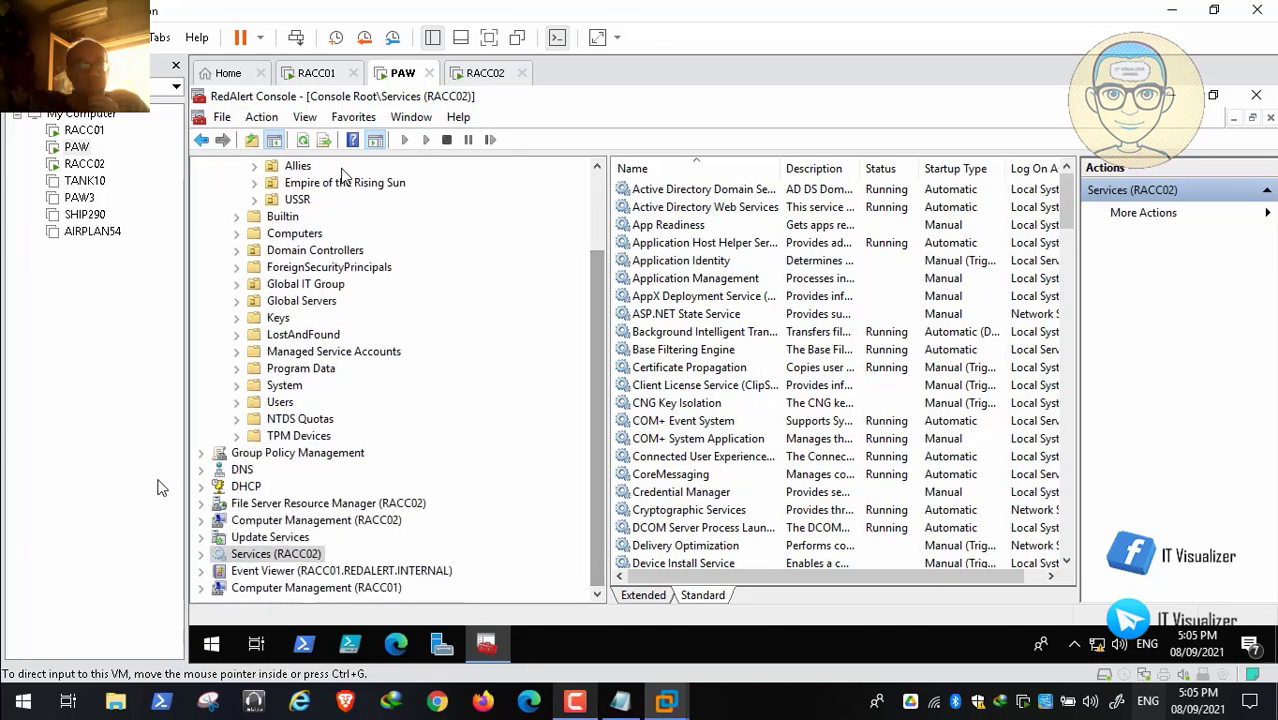
Step: Reopen DHCP > IPv4 > Filters > Allow, then close the console, saving its settings
{"action": "left_click", "coordinate": [201, 487]}
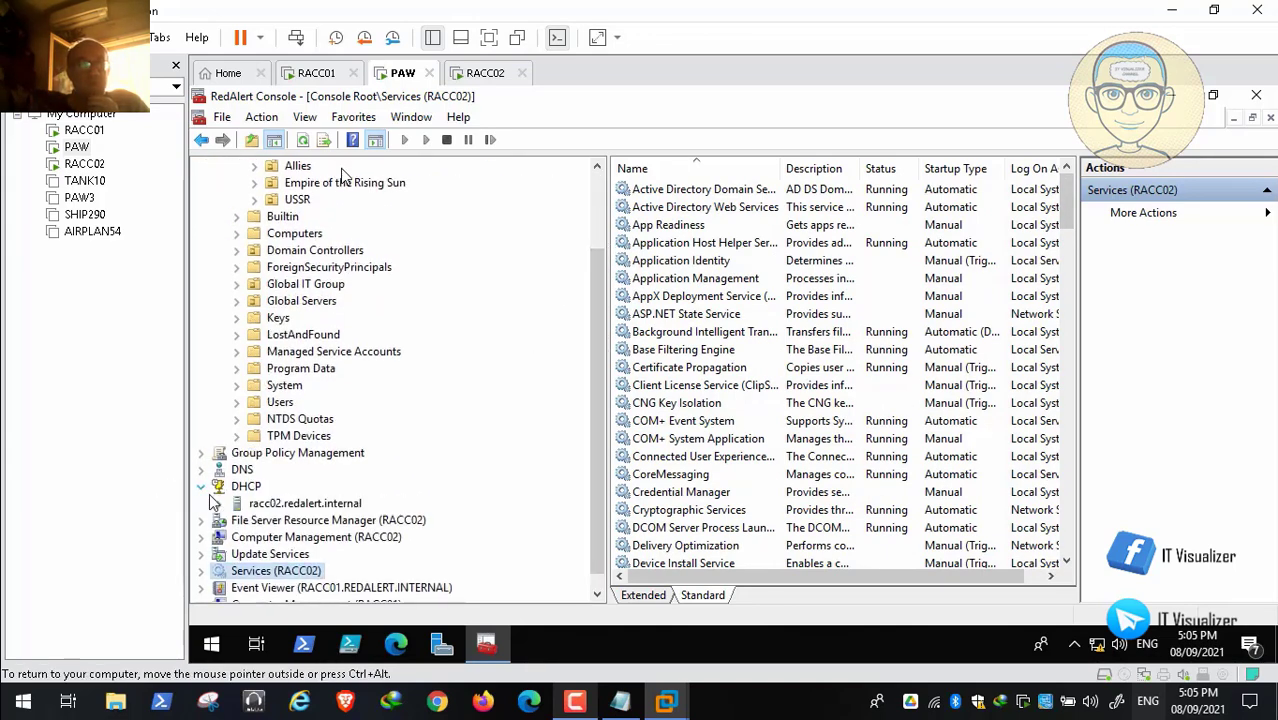
{"action": "left_click", "coordinate": [218, 503]}
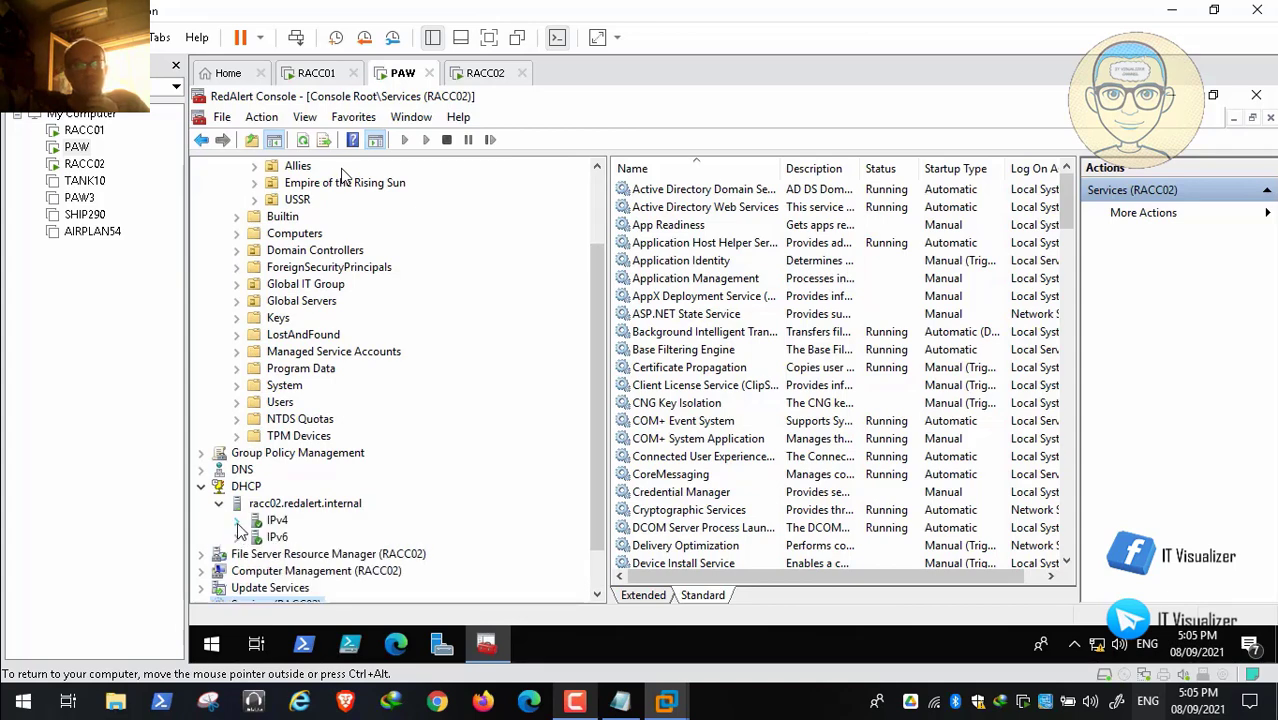
{"action": "left_click", "coordinate": [237, 521]}
{"action": "scroll", "coordinate": [594, 489], "scroll_direction": "down", "scroll_amount": 3}
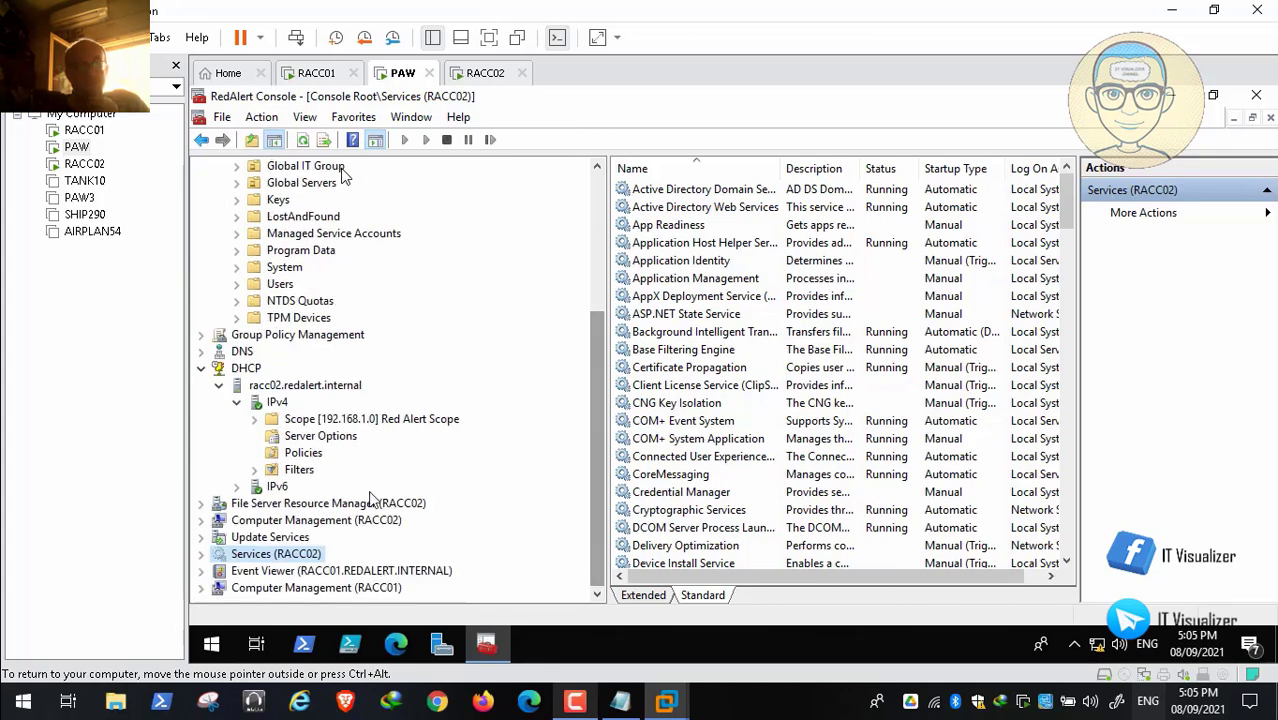
{"action": "left_click", "coordinate": [254, 470]}
{"action": "left_click", "coordinate": [318, 487]}
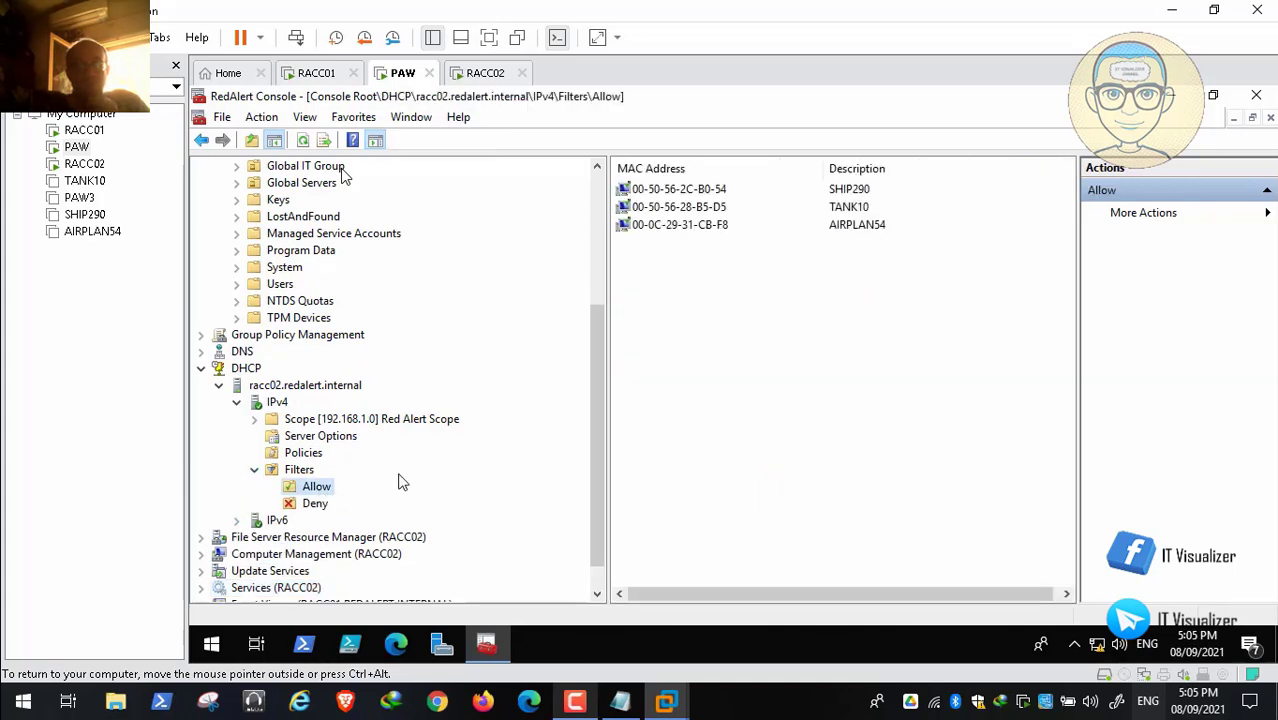
{"action": "left_click", "coordinate": [1256, 99]}
{"action": "left_click", "coordinate": [689, 402]}
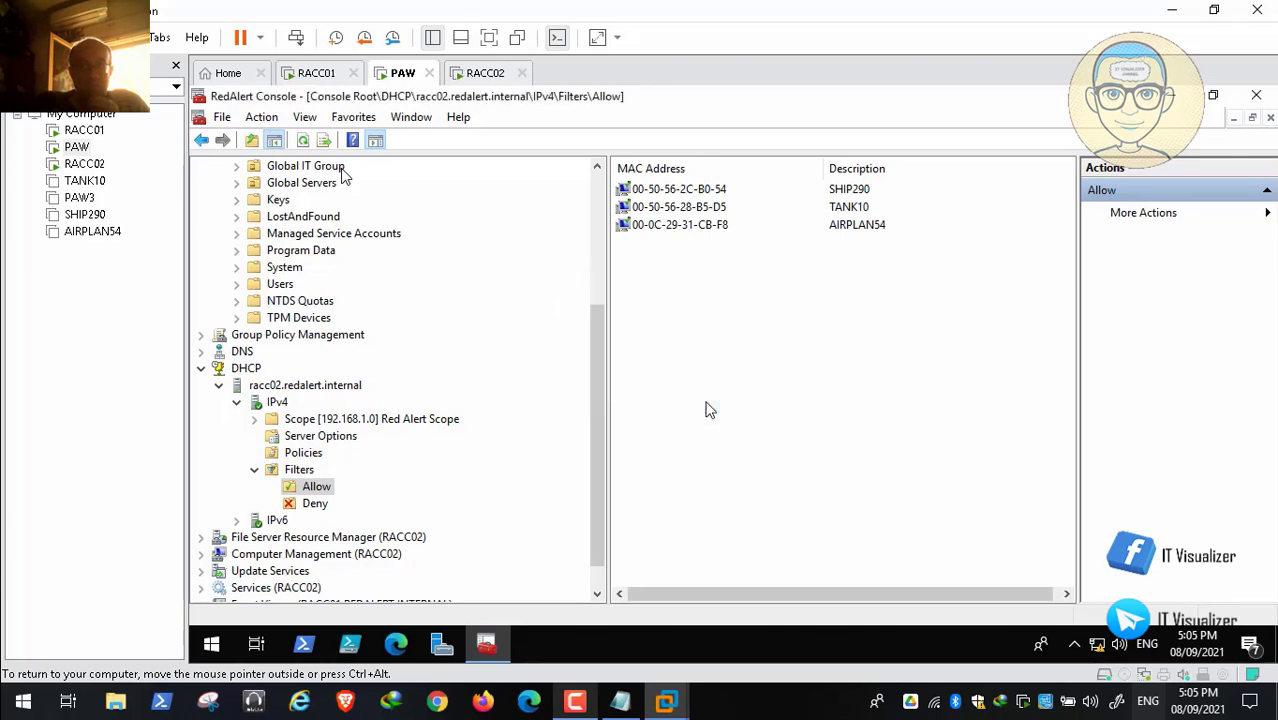
Step: Shut down PAW via the Start button's Shut down or sign out menu
{"action": "right_click", "coordinate": [212, 645]}
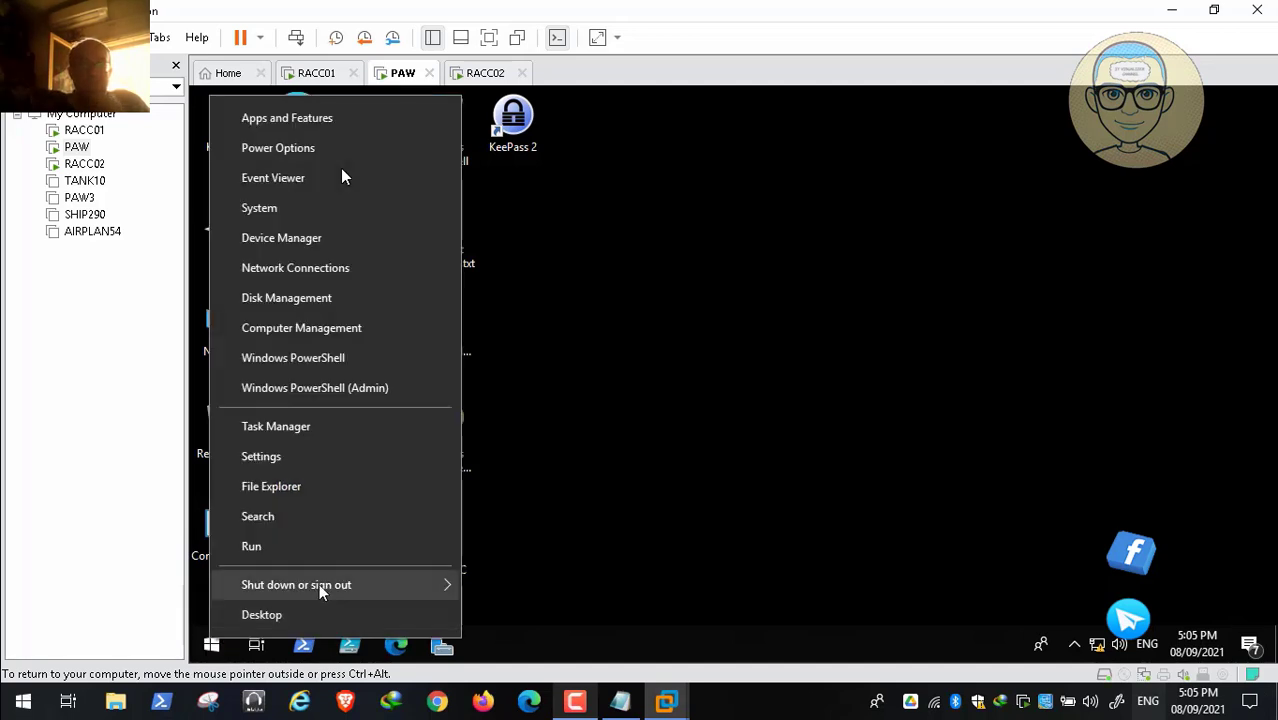
{"action": "mouse_move", "coordinate": [320, 585]}
{"action": "left_click", "coordinate": [502, 556]}
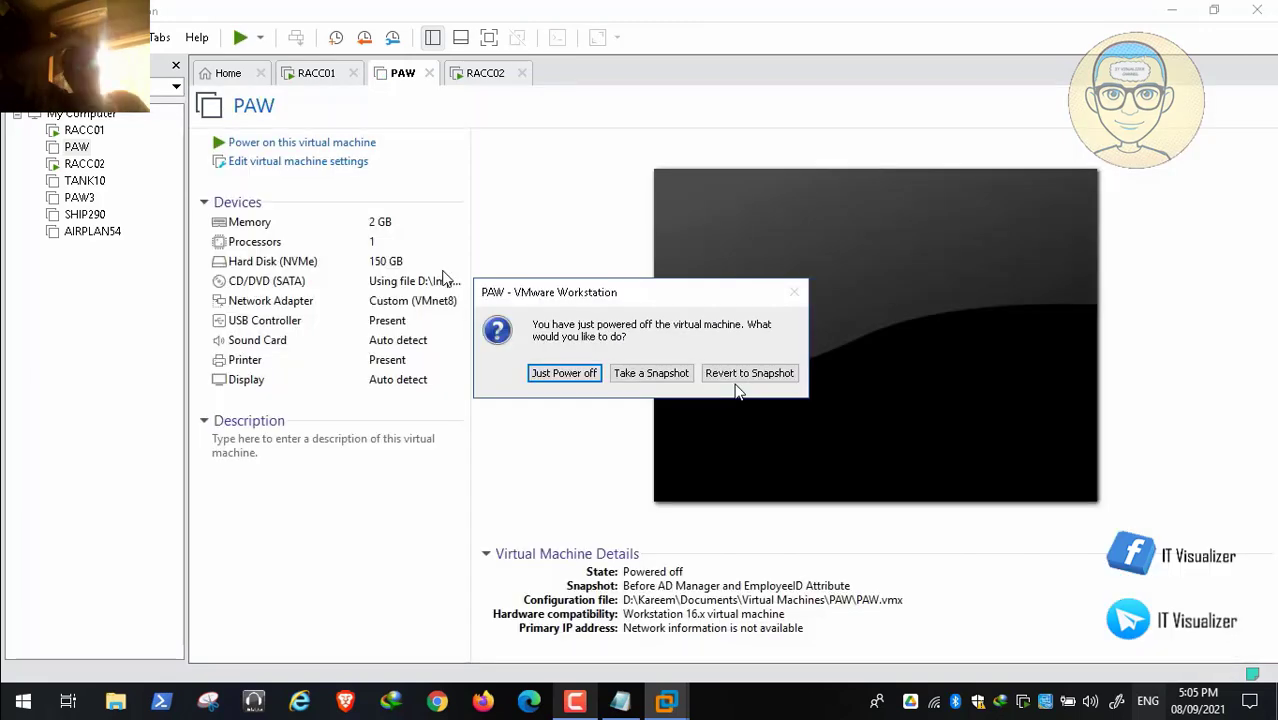
Step: Power off and close PAW, then power on AIRPLAN54 from the library
{"action": "left_click", "coordinate": [551, 374]}
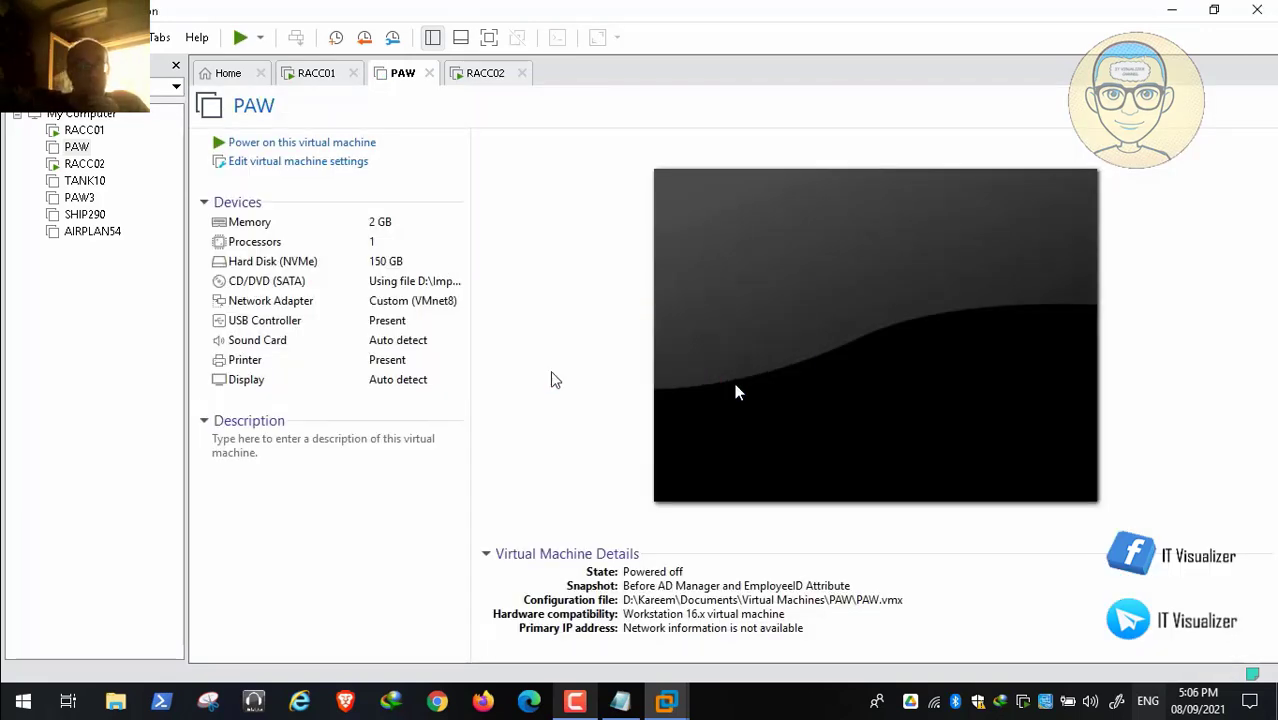
{"action": "left_click", "coordinate": [429, 73]}
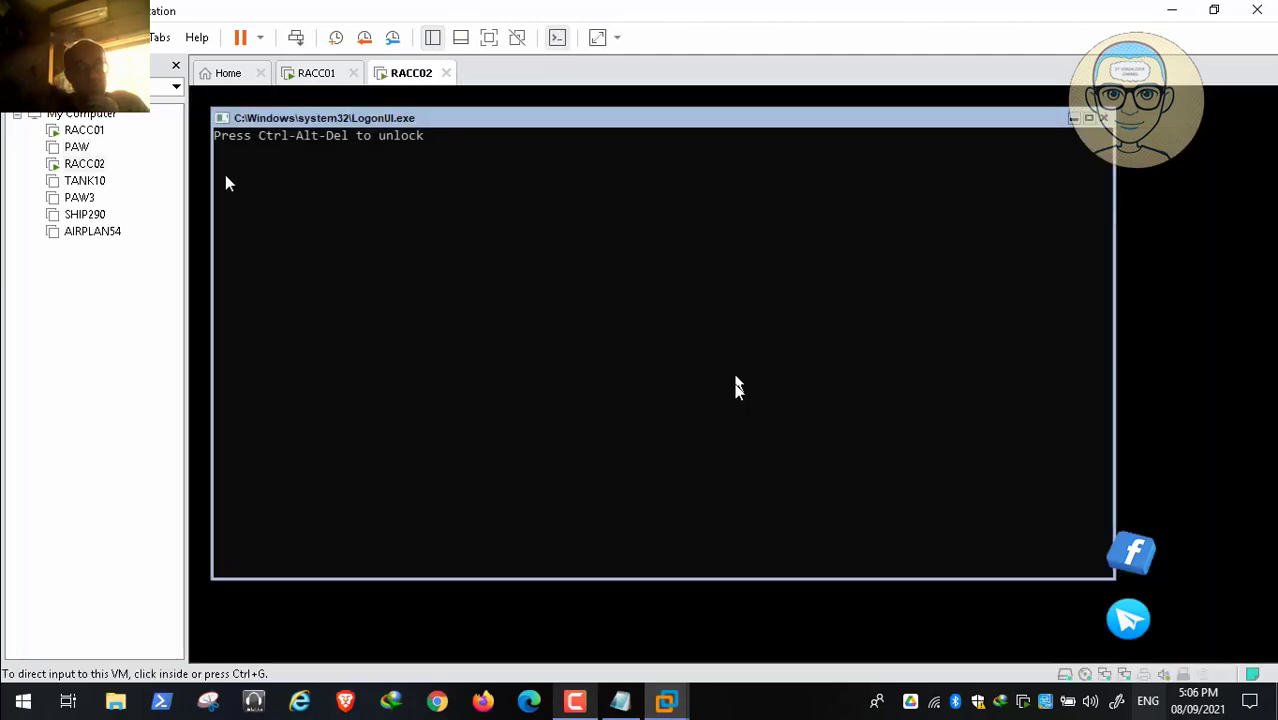
{"action": "left_click", "coordinate": [90, 232]}
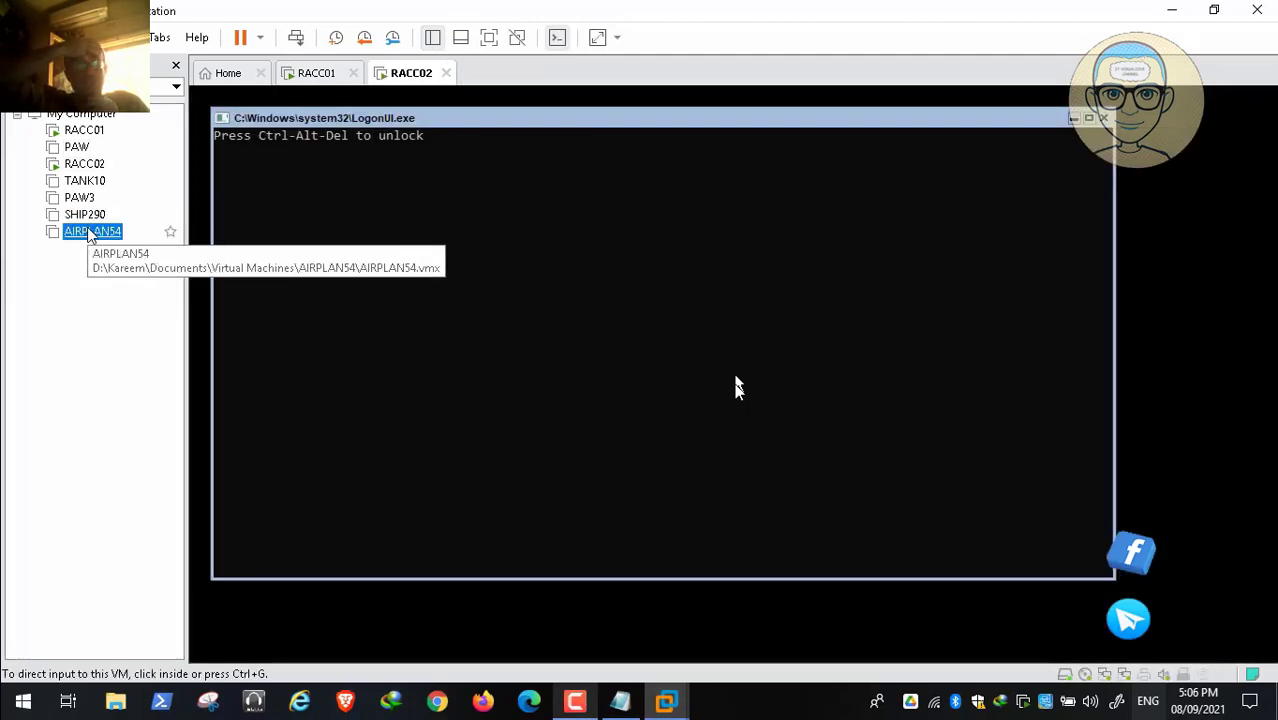
{"action": "double_click", "coordinate": [90, 232]}
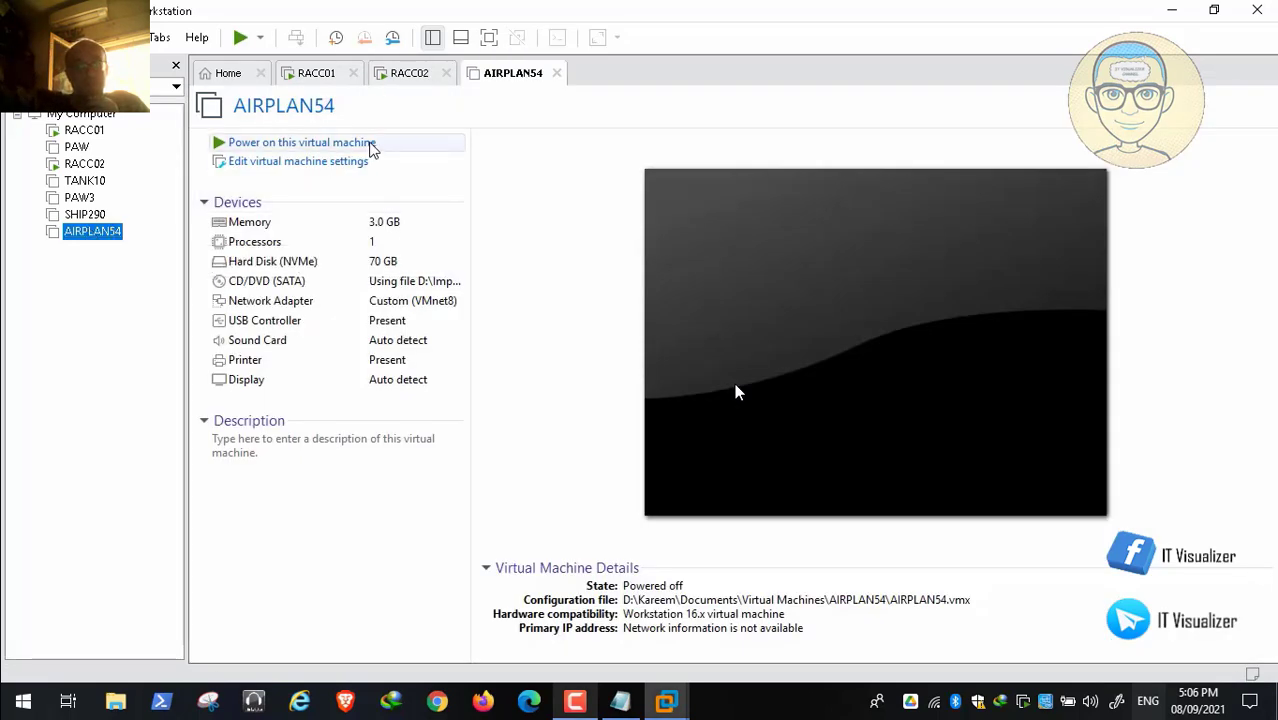
{"action": "left_click", "coordinate": [368, 146]}
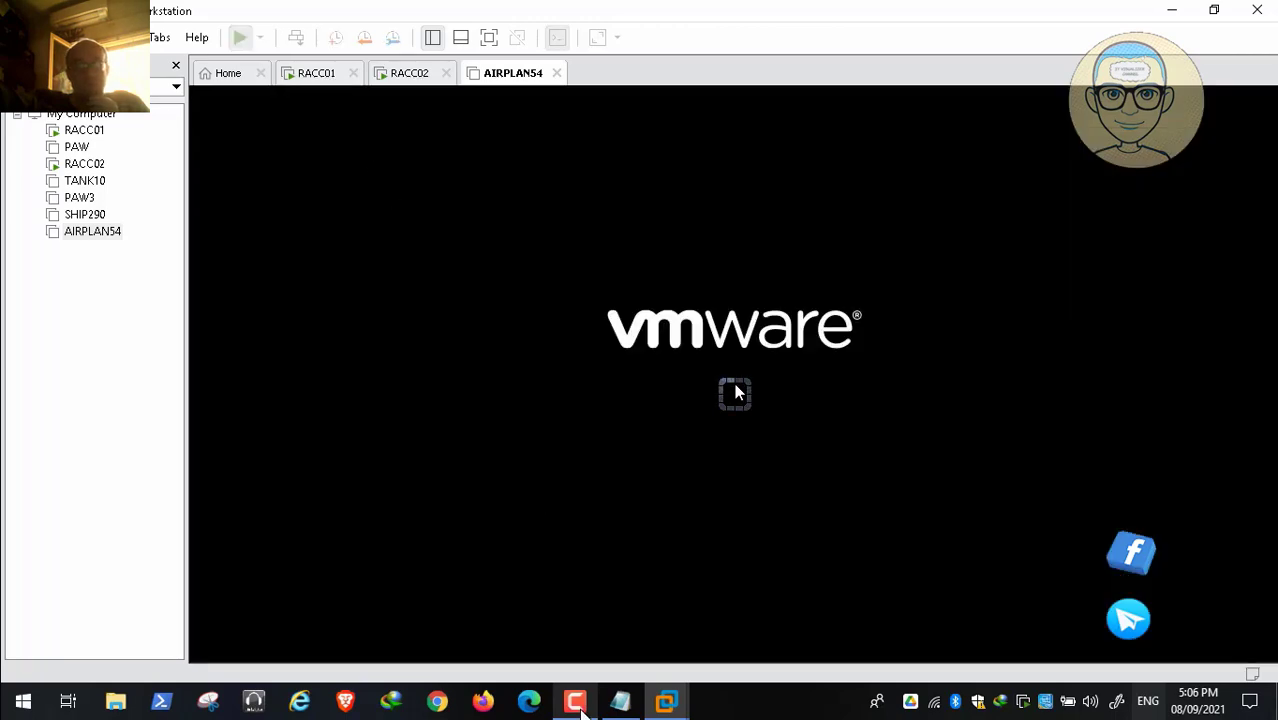
Step: Bring AIRPLAN54 past its lock screen to the password prompt
{"action": "left_click", "coordinate": [576, 702]}
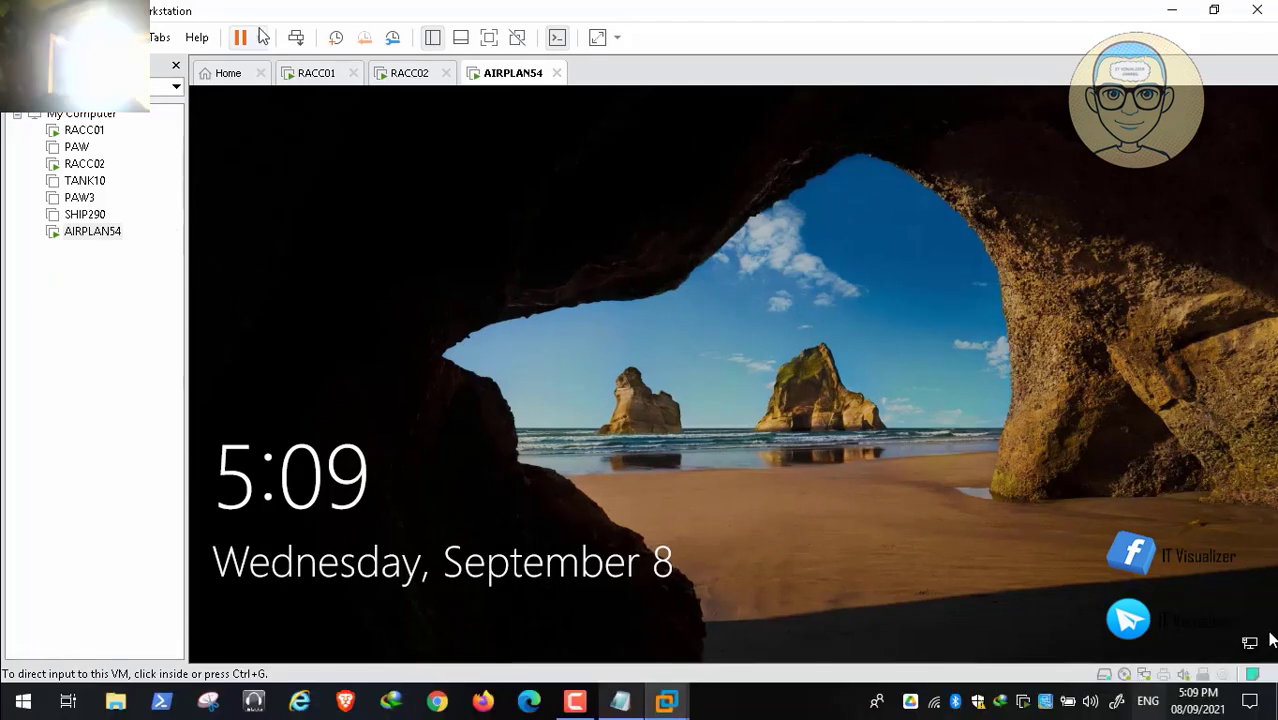
{"action": "left_click", "coordinate": [498, 352]}
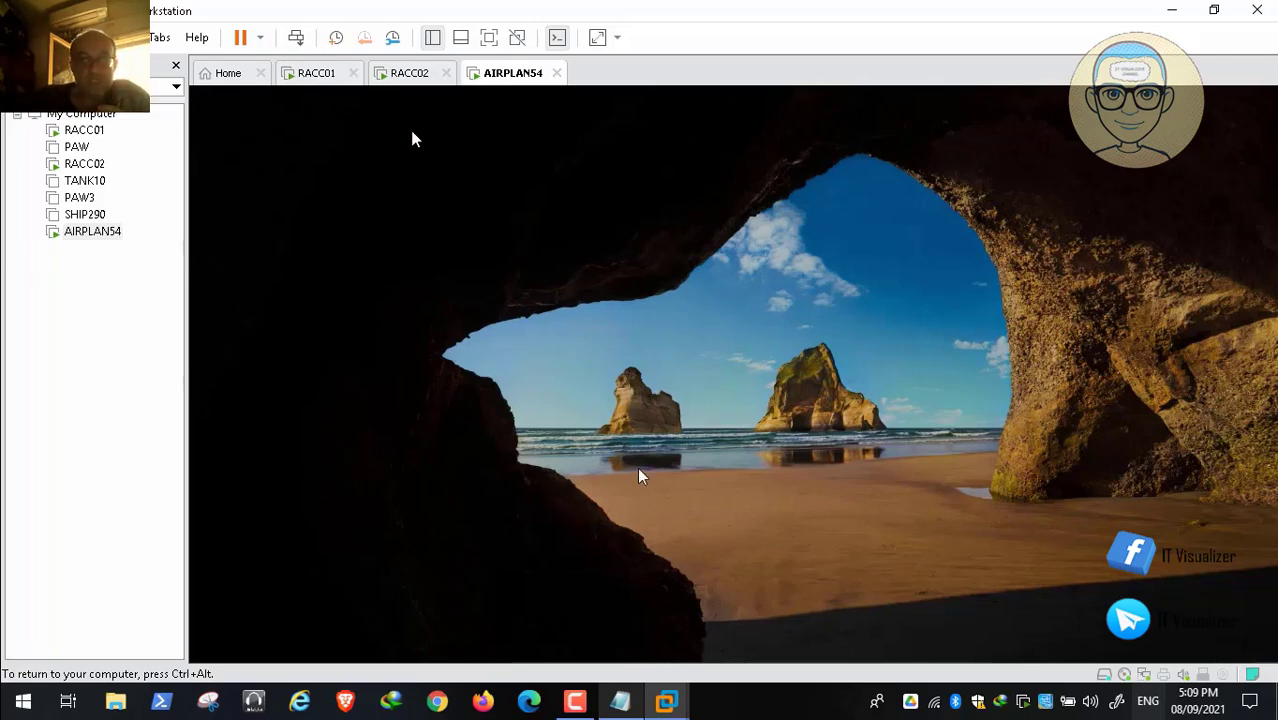
{"action": "key", "text": "ctrl+alt"}
{"action": "left_click", "coordinate": [575, 701]}
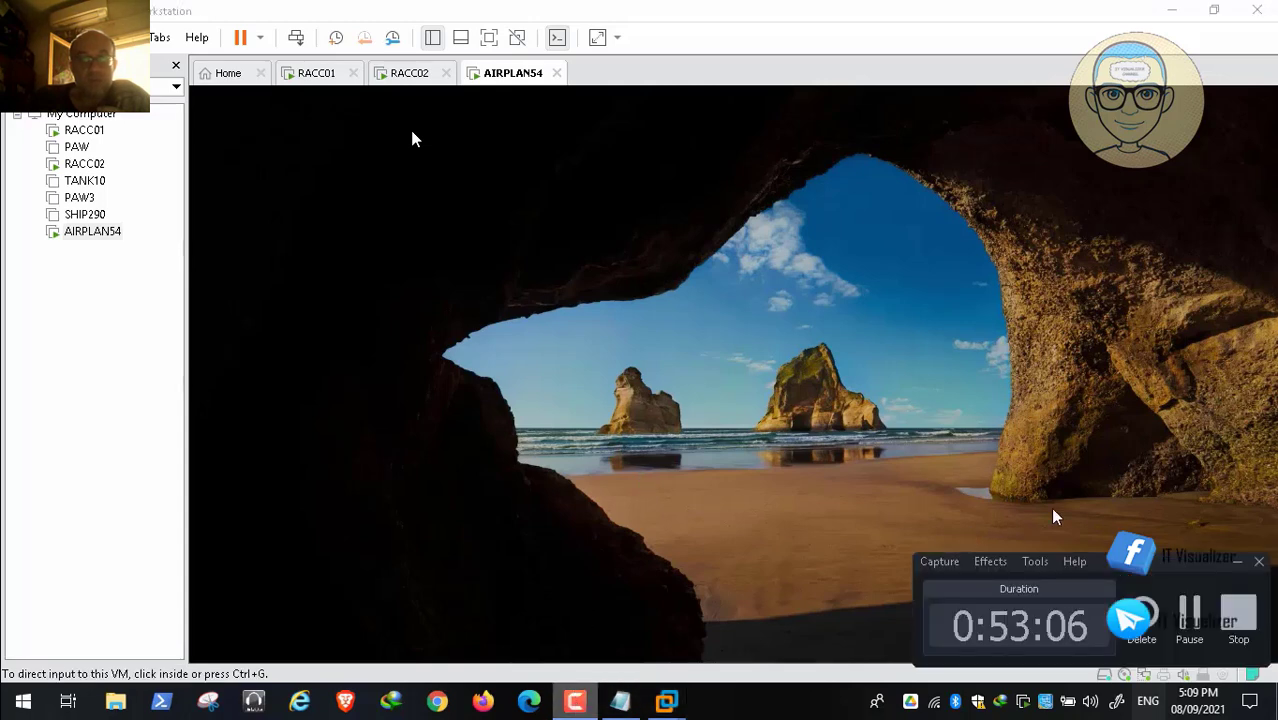
Step: Unlock AIRPLAN54, sign in with the account password and return input to its desktop
{"action": "left_click", "coordinate": [413, 138]}
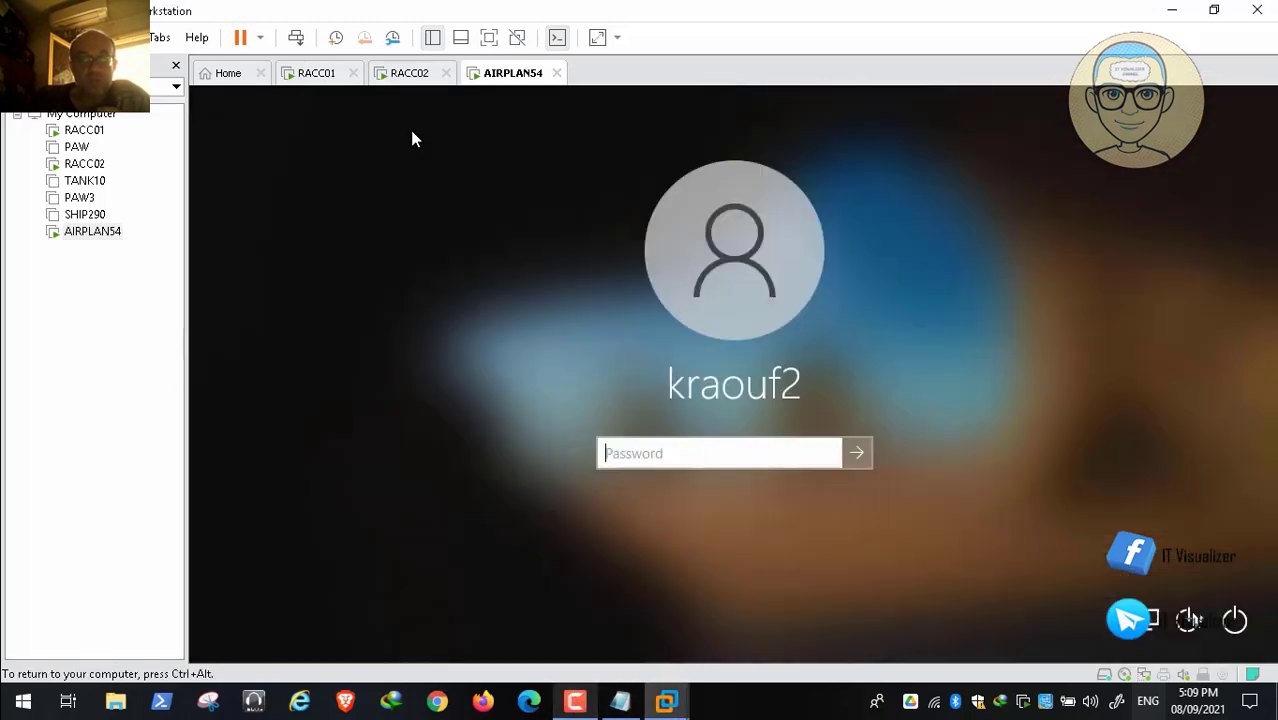
{"action": "left_click", "coordinate": [636, 456]}
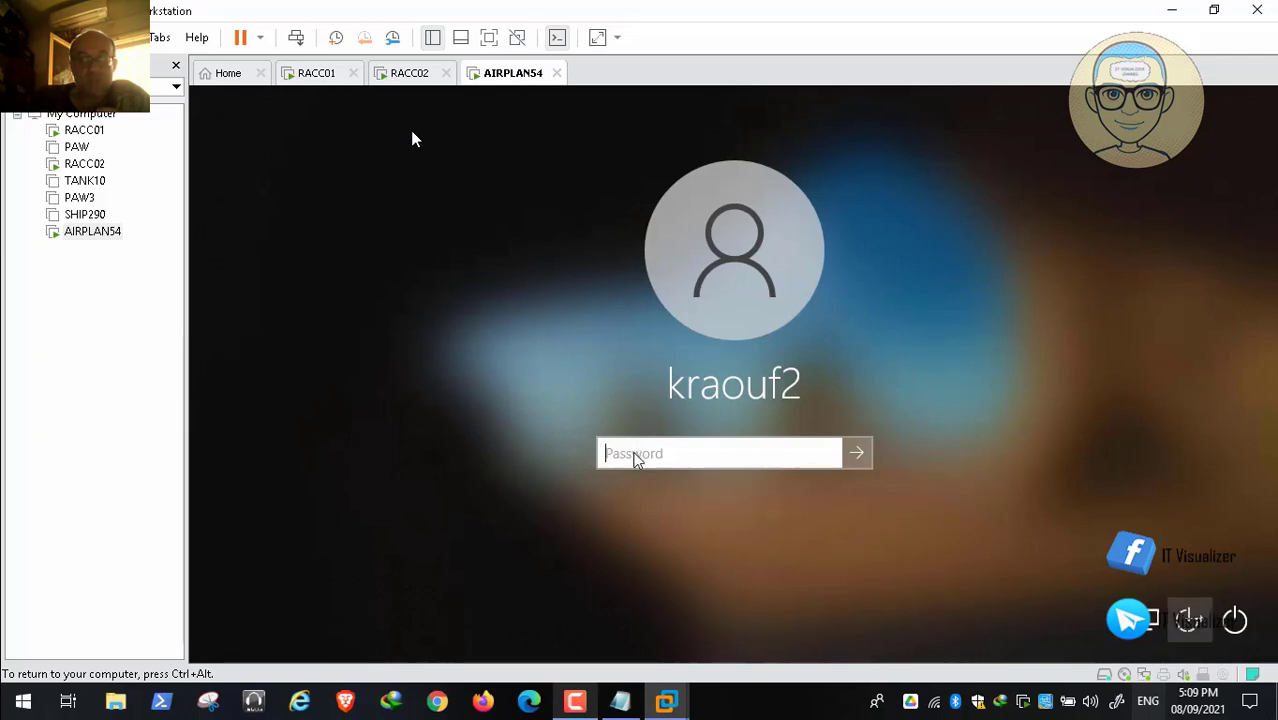
{"action": "type", "text": "*****"}
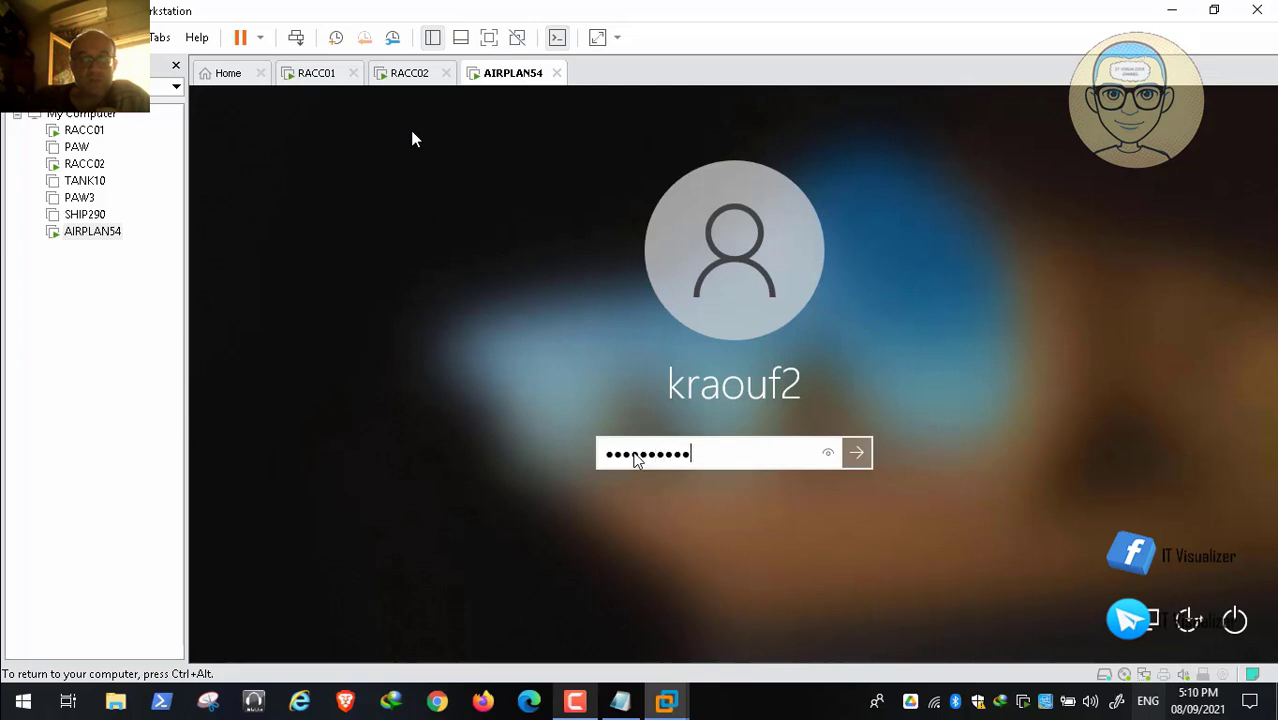
{"action": "key", "text": "Return"}
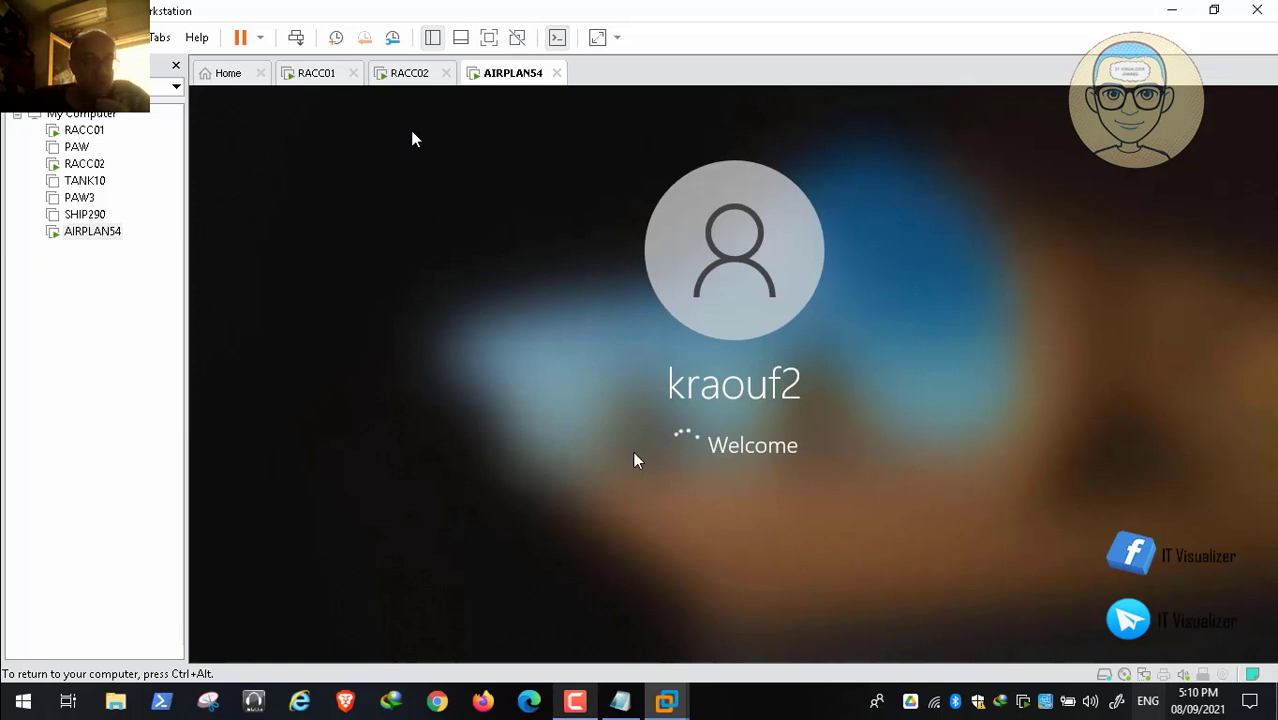
{"action": "key", "text": "ctrl+alt"}
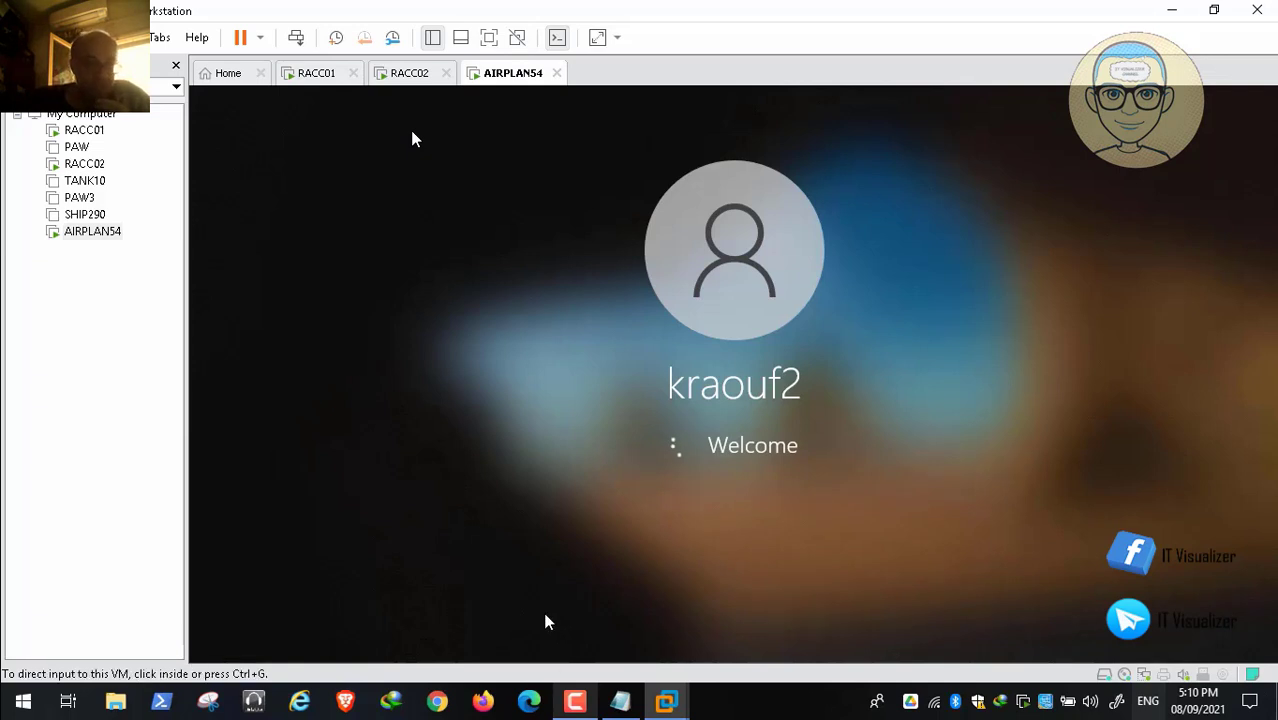
{"action": "left_click", "coordinate": [575, 701]}
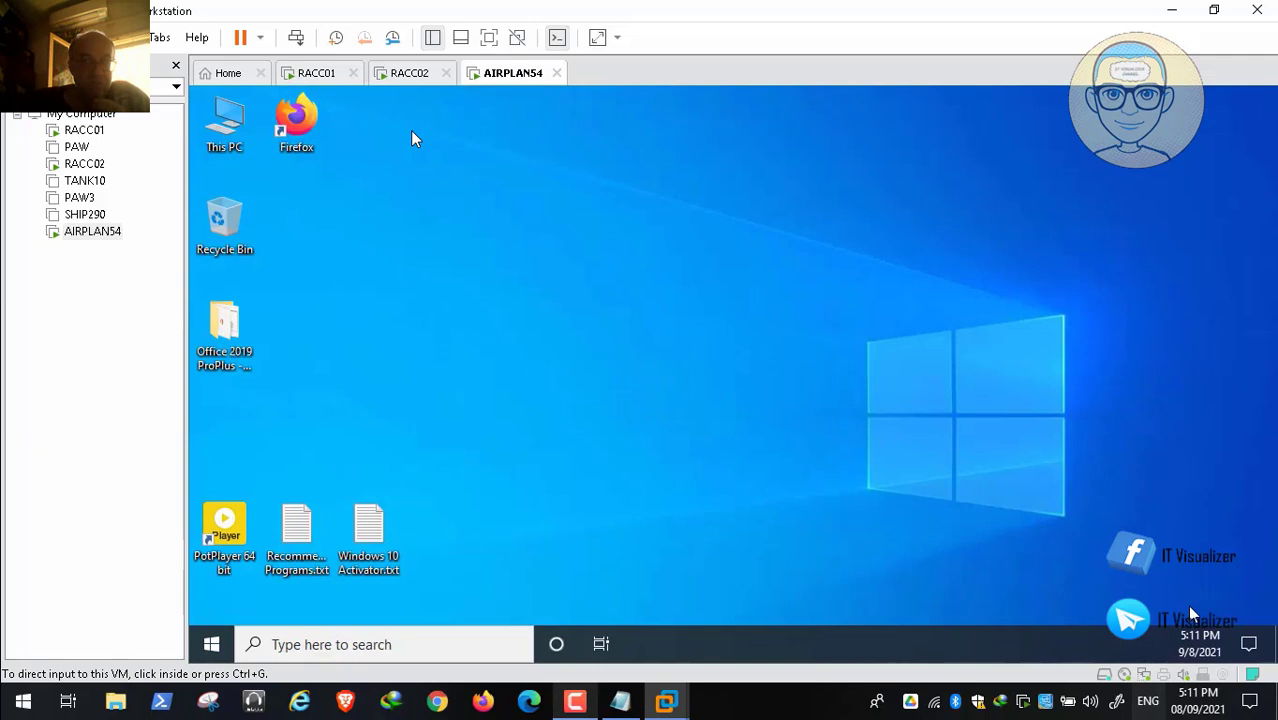
{"action": "left_click", "coordinate": [522, 360]}
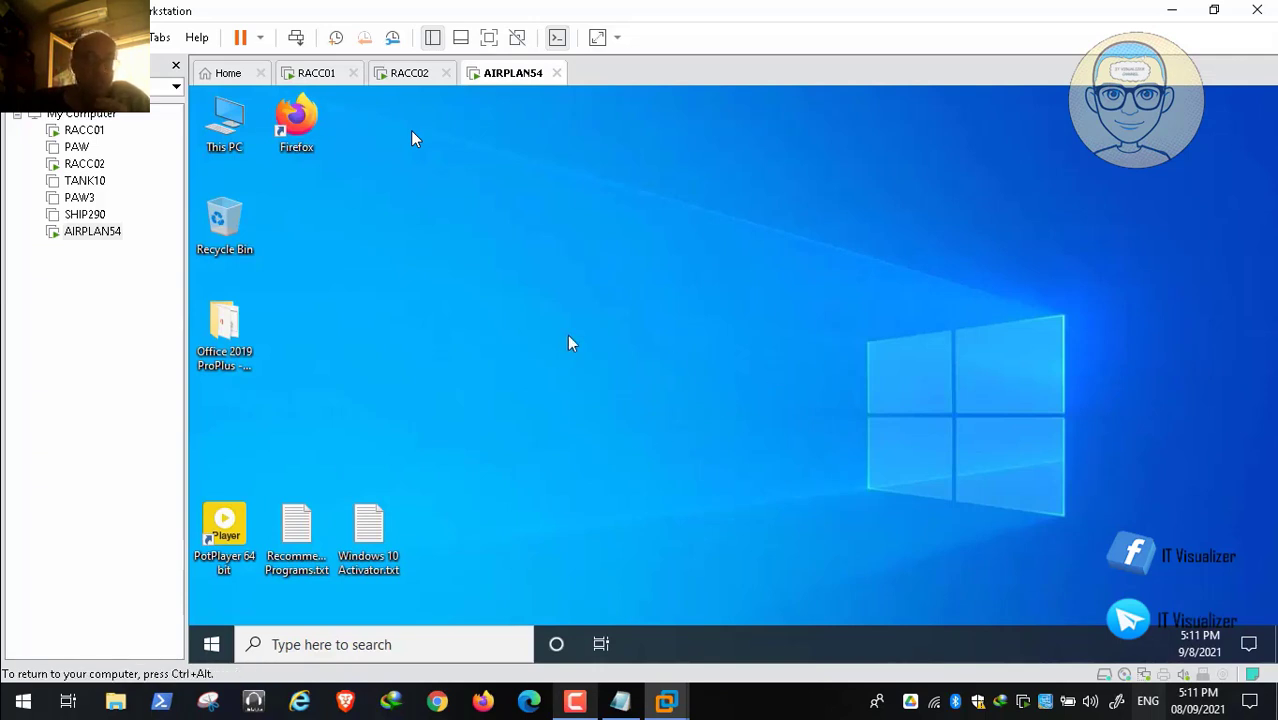
Step: Pause the screen recorder and close the desktop shortcut menu on AIRPLAN54
{"action": "right_click", "coordinate": [521, 300]}
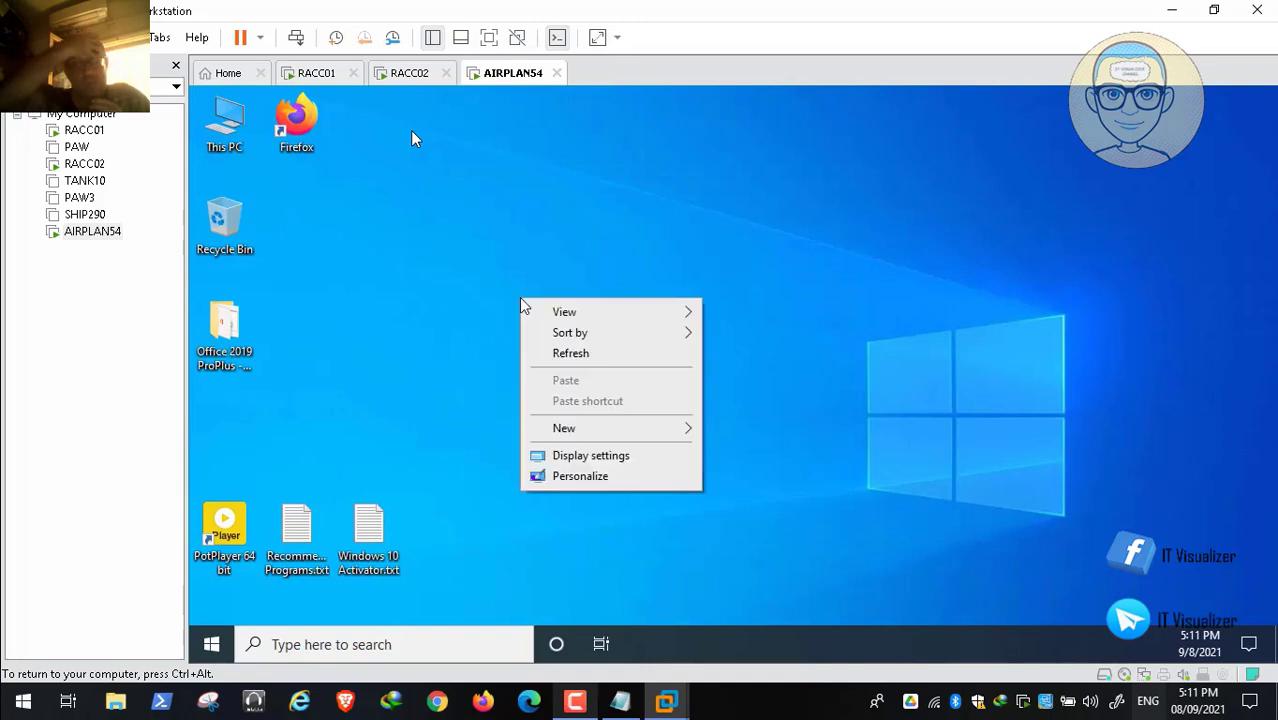
{"action": "key", "text": "ctrl+alt"}
{"action": "left_click", "coordinate": [576, 703]}
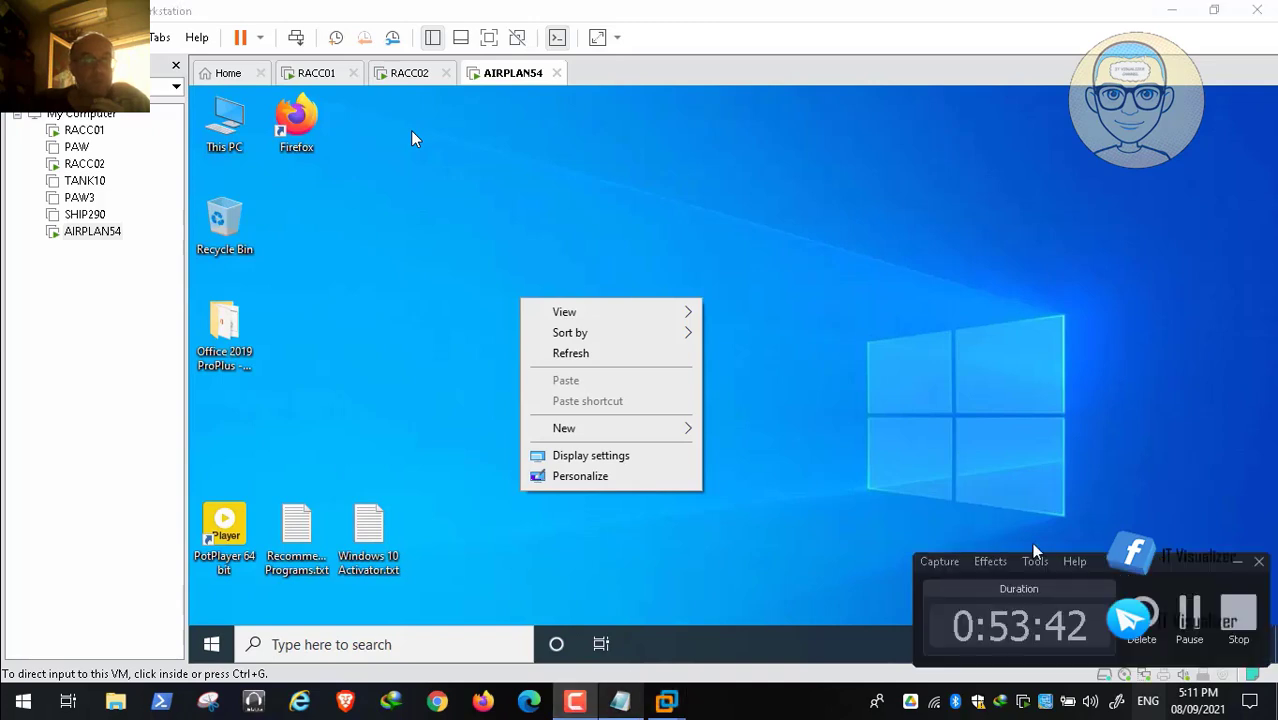
{"action": "left_click", "coordinate": [1190, 617]}
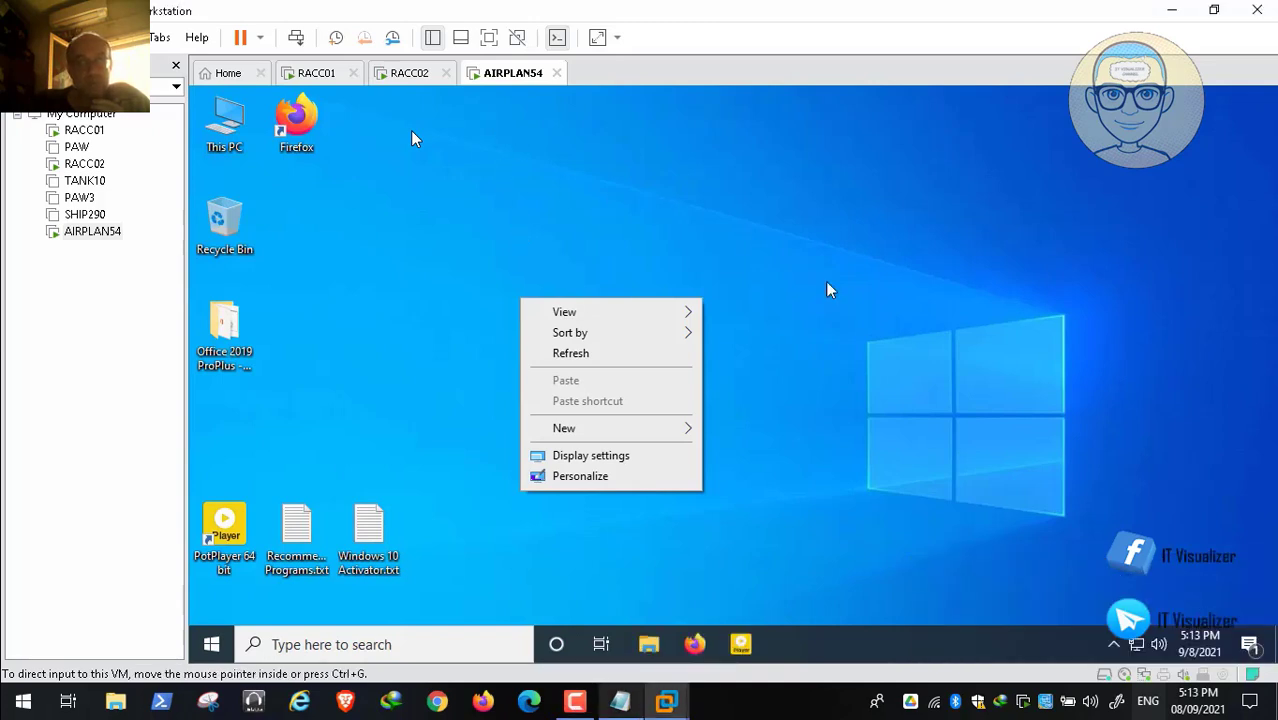
{"action": "left_click", "coordinate": [580, 476]}
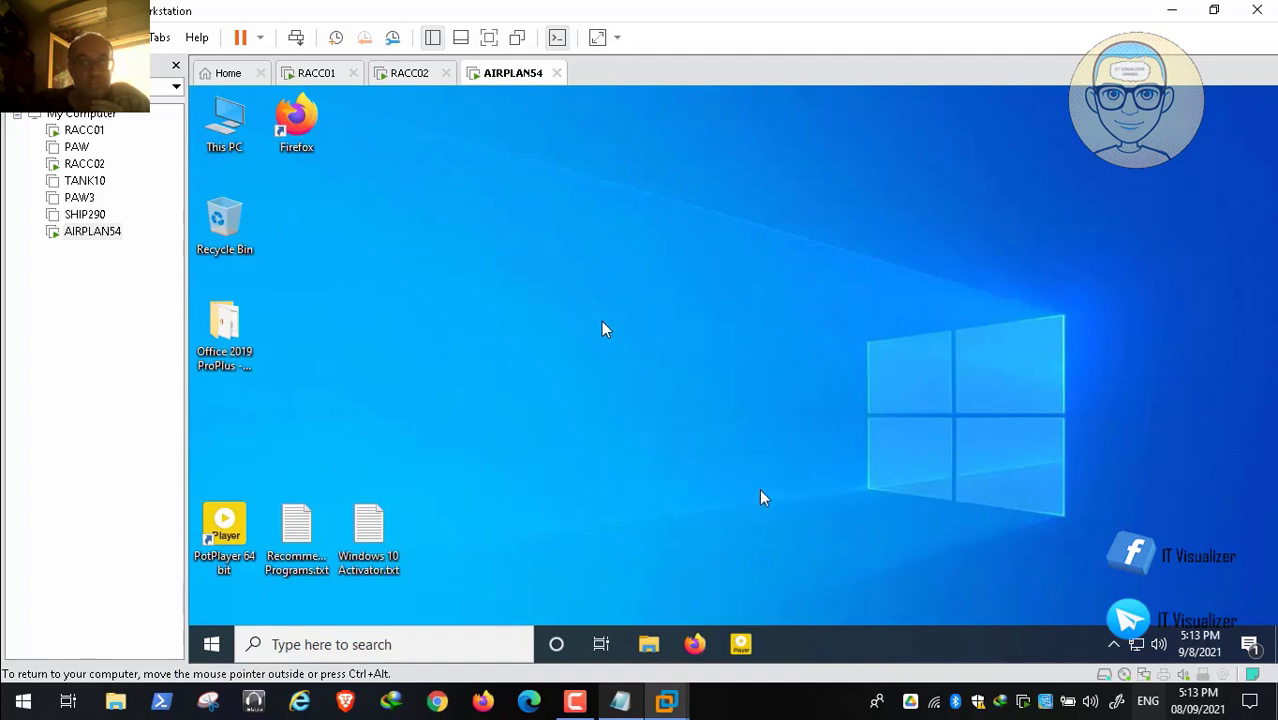
Step: Scrub the recording through the Settings and Russian-install scenes, ending back at the earlier desktop scene
{"action": "left_click", "coordinate": [1040, 658]}
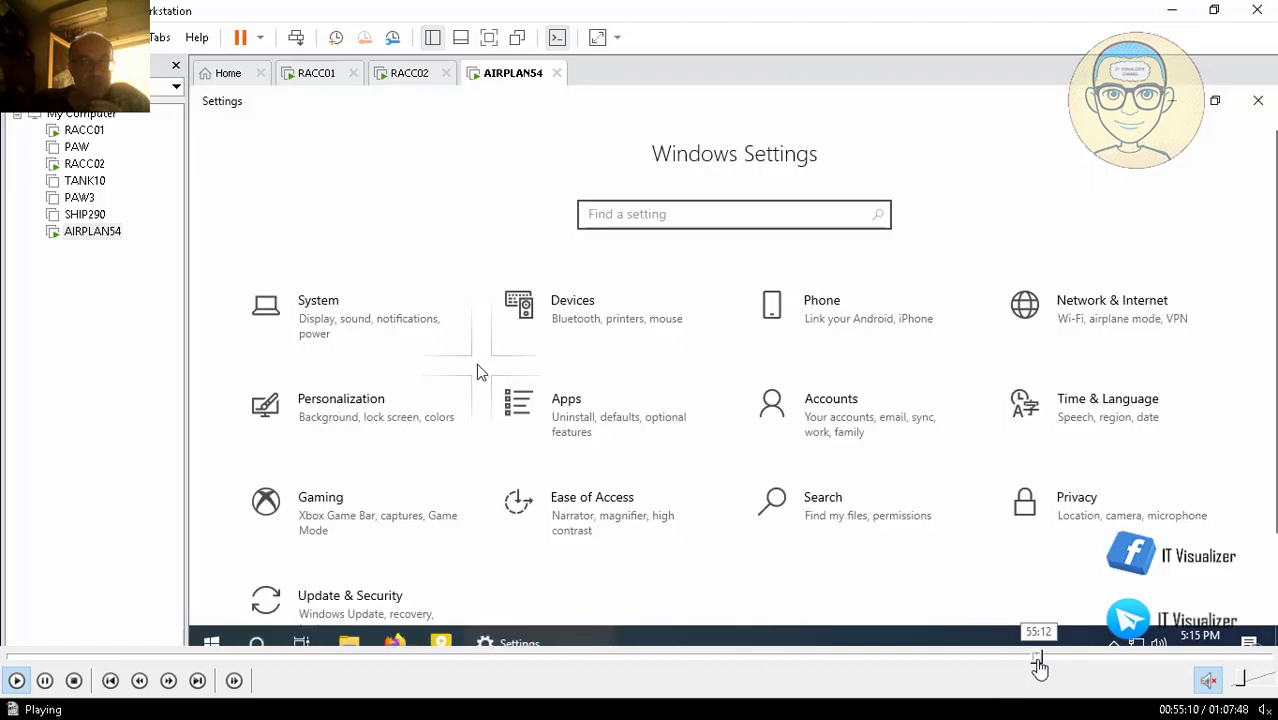
{"action": "left_click", "coordinate": [1064, 659]}
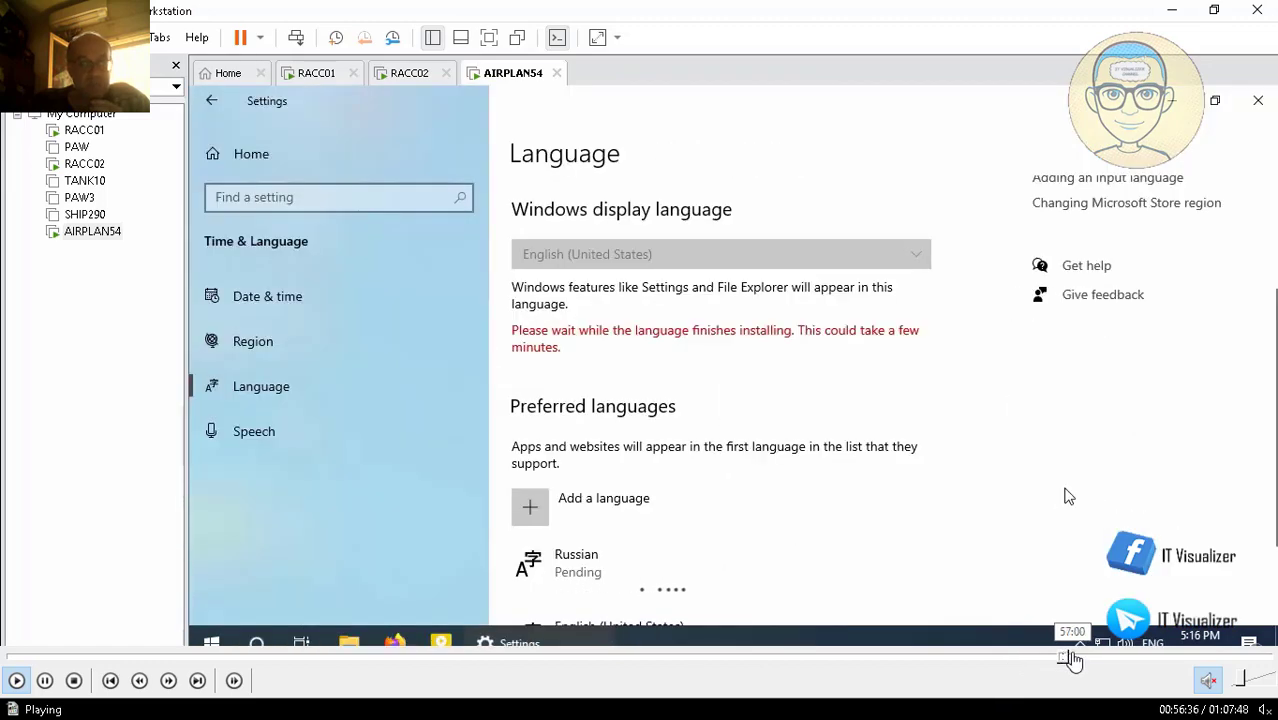
{"action": "left_click", "coordinate": [1063, 660]}
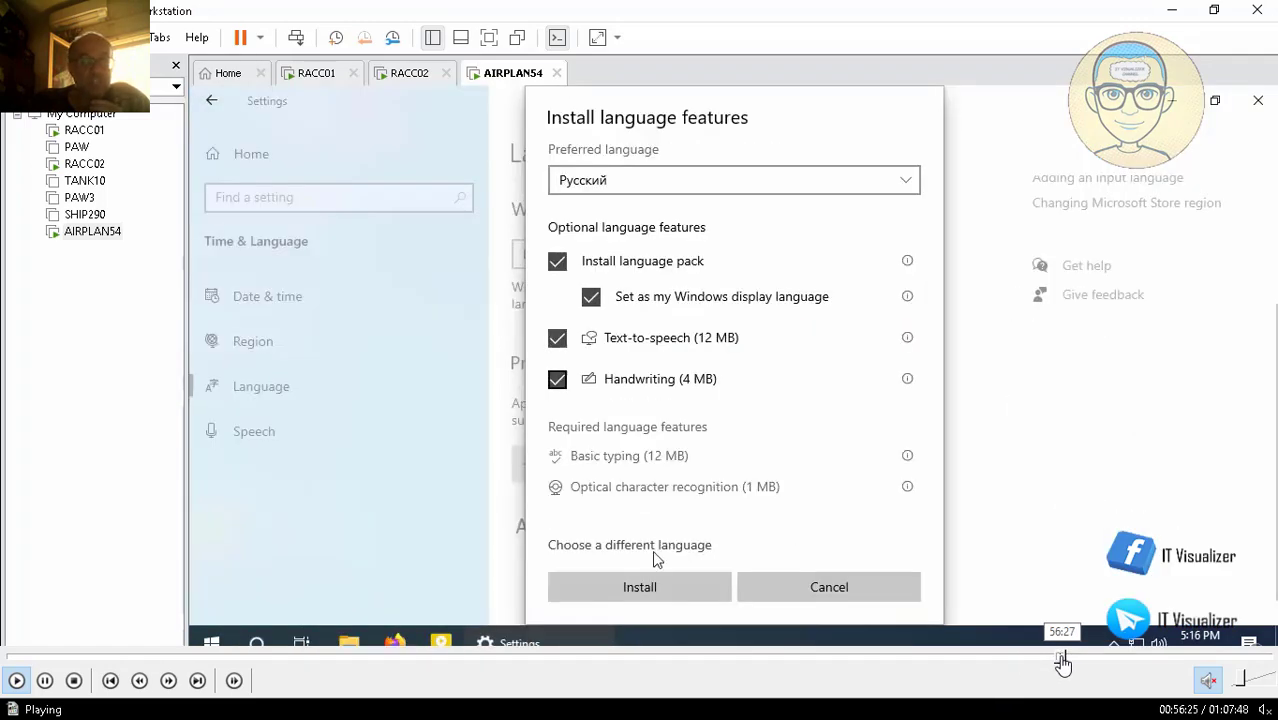
{"action": "left_click", "coordinate": [1042, 659]}
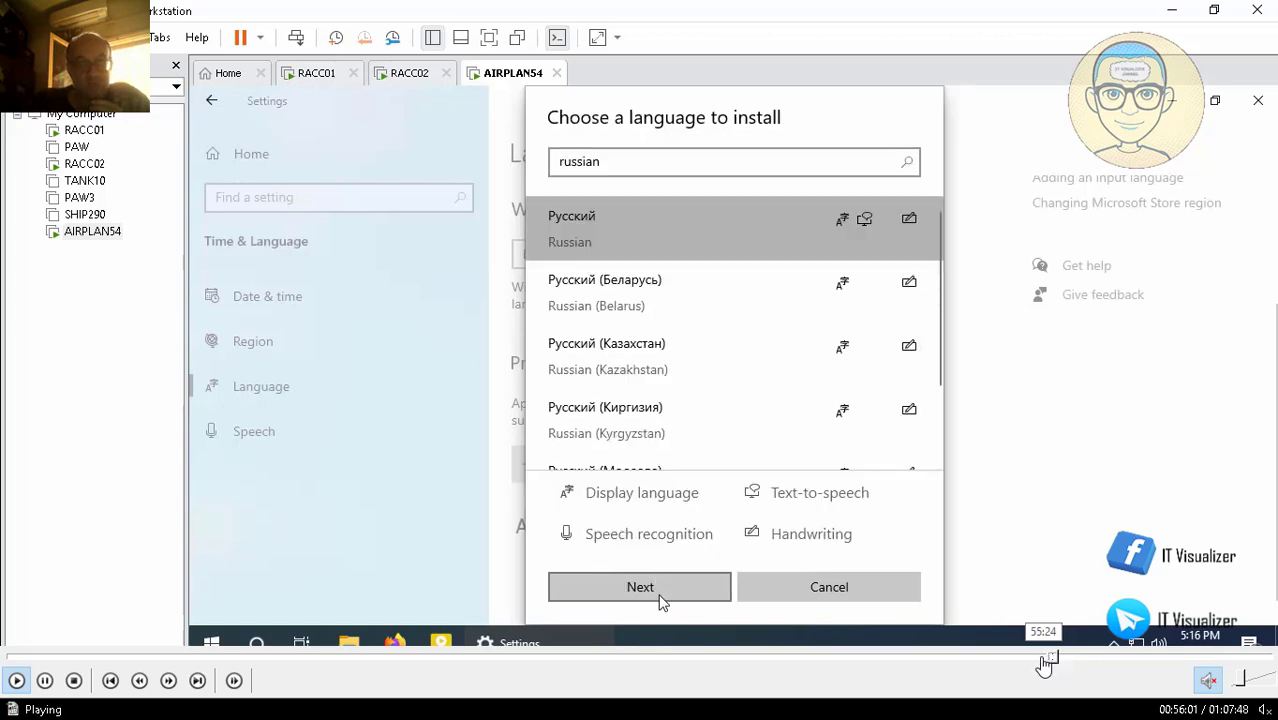
{"action": "left_click", "coordinate": [1060, 658]}
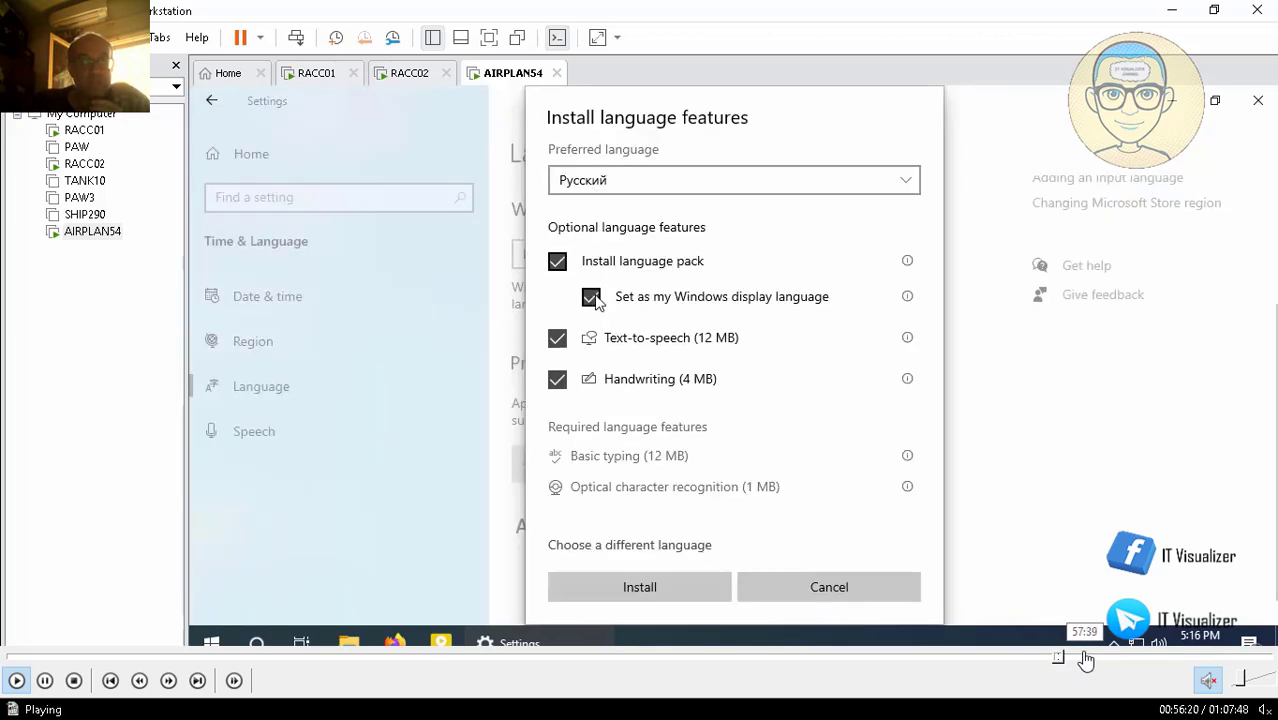
{"action": "left_click", "coordinate": [1085, 657]}
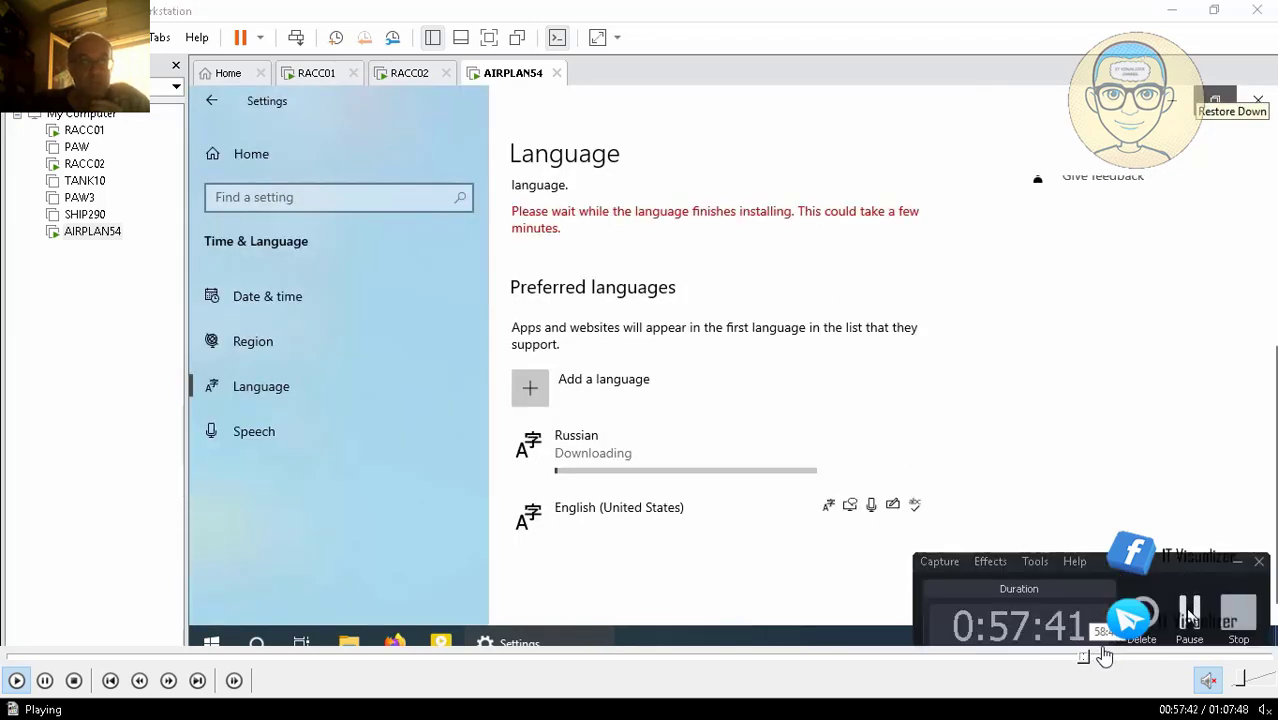
{"action": "left_click", "coordinate": [1084, 658]}
{"action": "left_click", "coordinate": [1071, 658]}
{"action": "left_click", "coordinate": [1067, 658]}
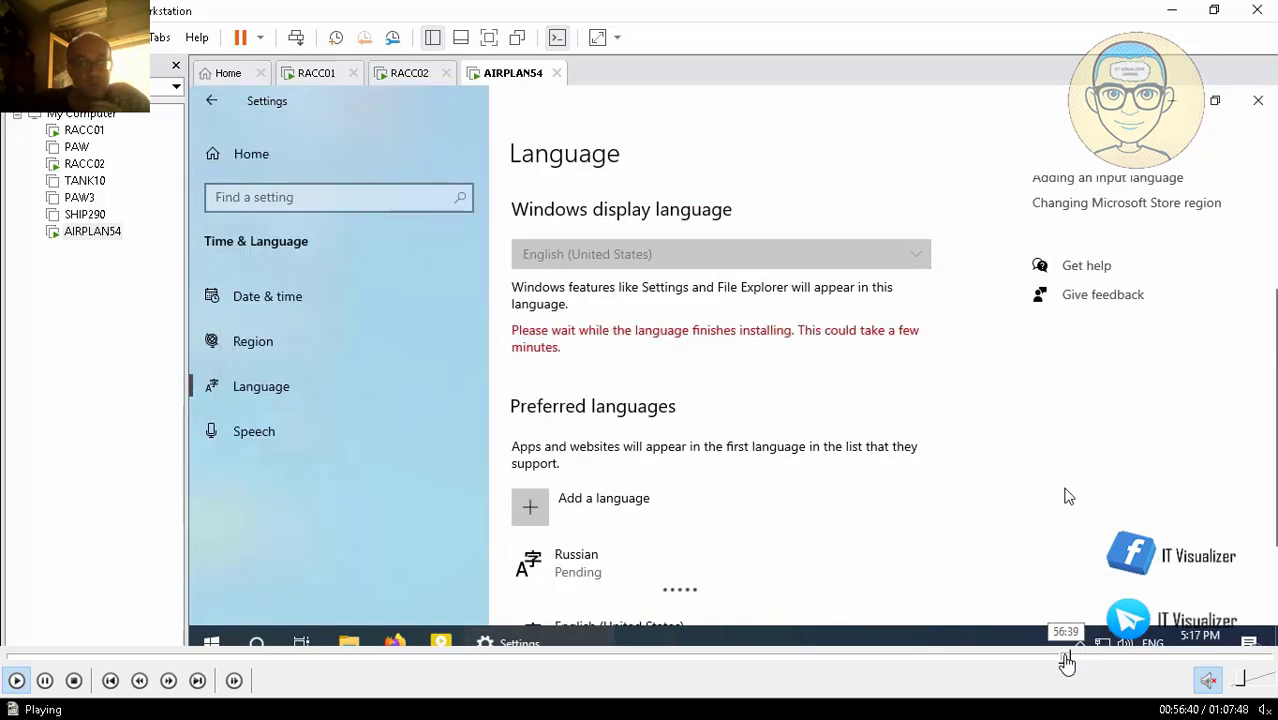
{"action": "left_click", "coordinate": [1050, 658]}
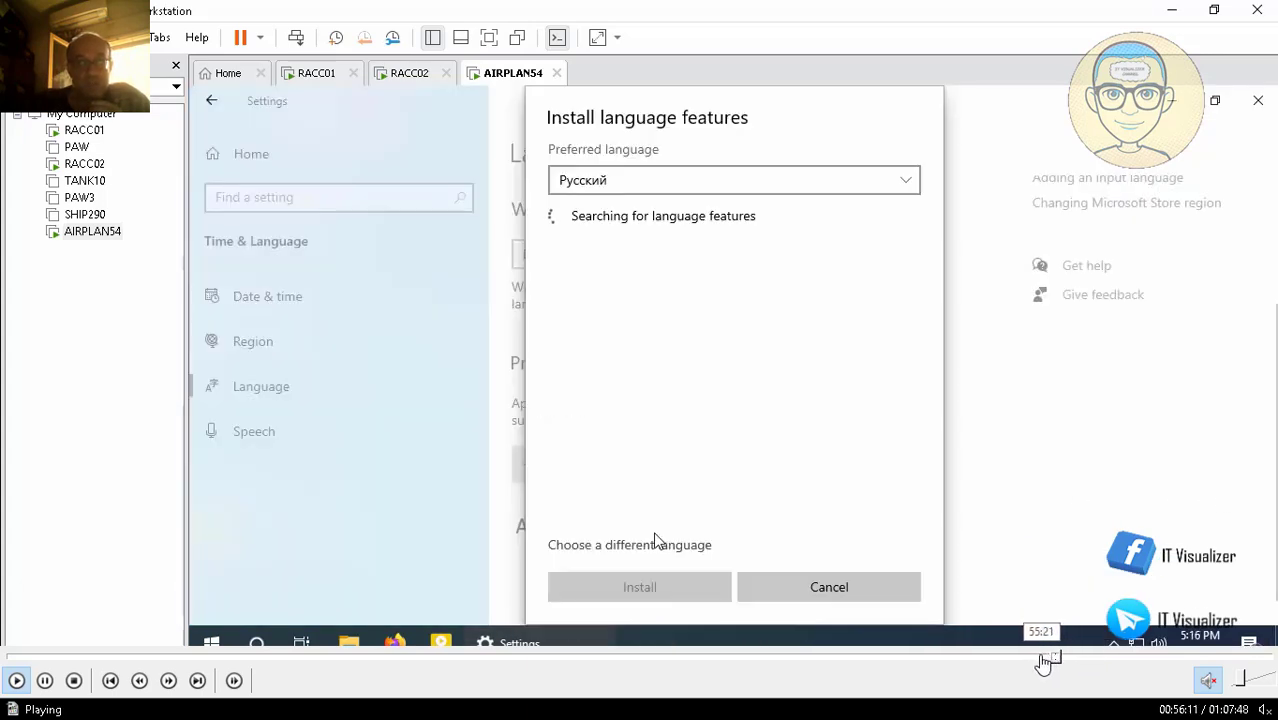
{"action": "left_click", "coordinate": [1043, 658]}
{"action": "left_click", "coordinate": [1035, 658]}
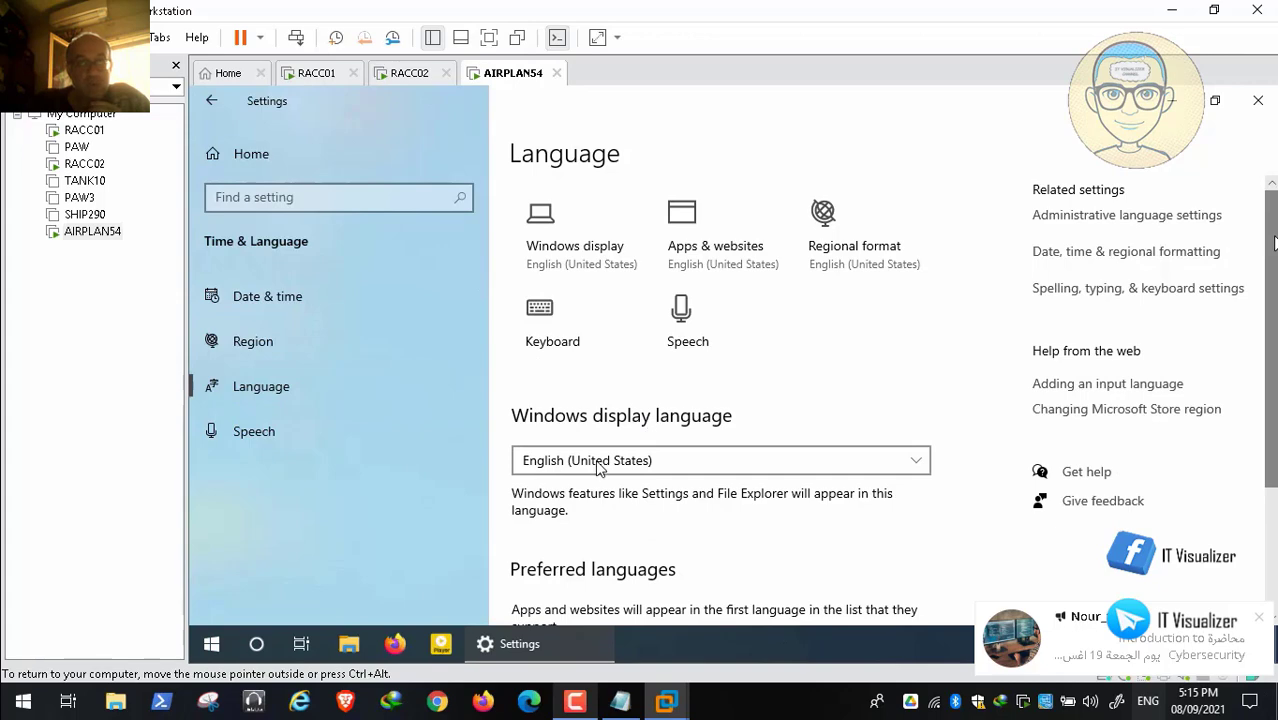
Step: Under Preferred languages, choose Add a language and search the list for 'russian'
{"action": "scroll", "coordinate": [600, 460], "scroll_direction": "down", "scroll_amount": 4}
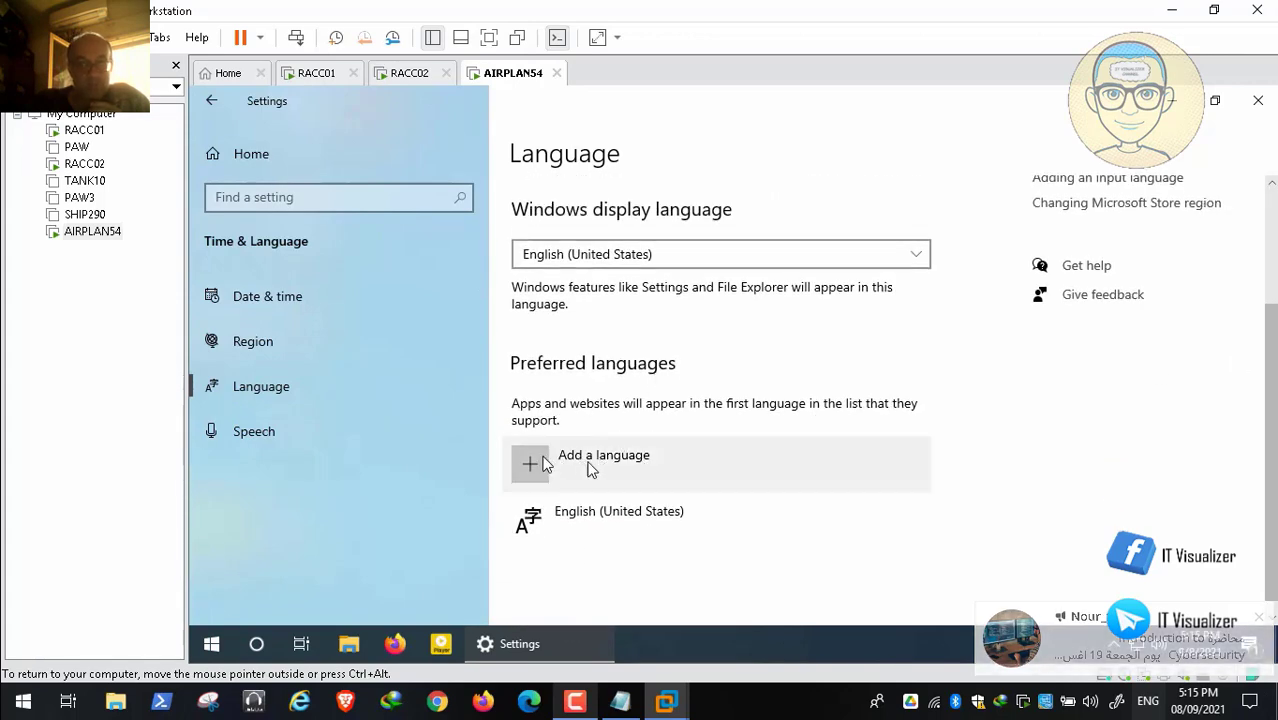
{"action": "left_click", "coordinate": [583, 467]}
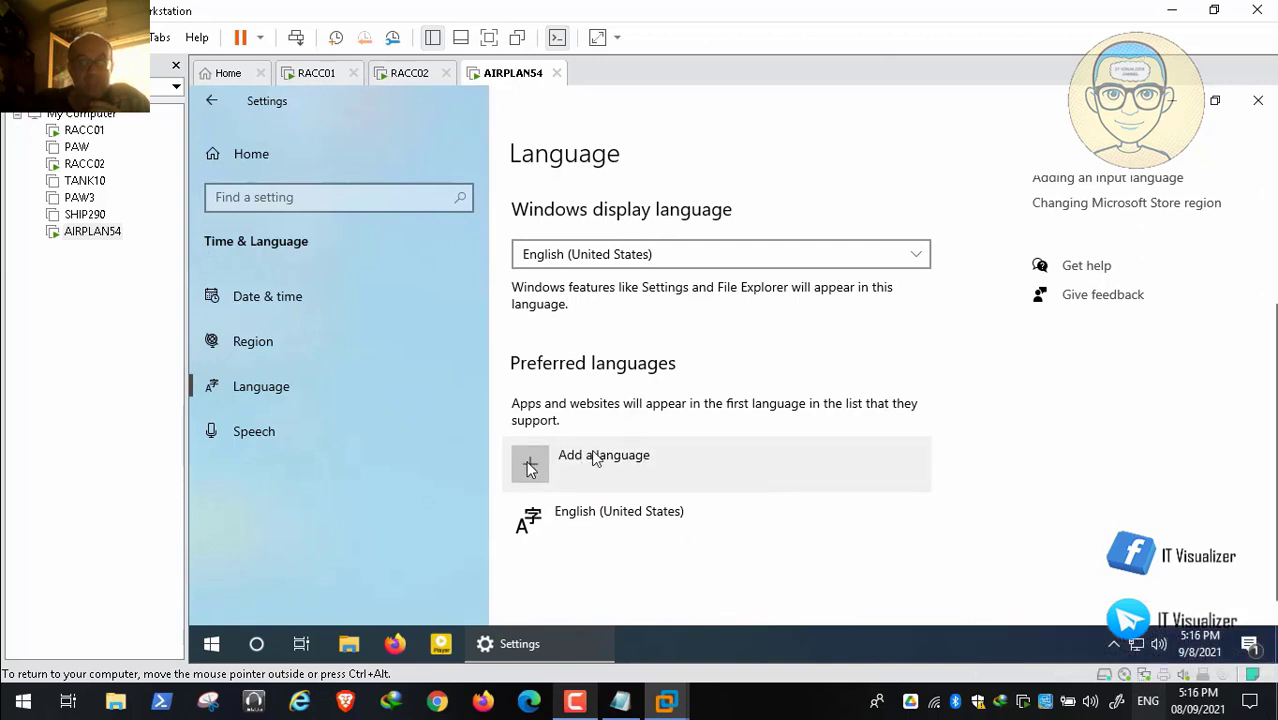
{"action": "left_click", "coordinate": [530, 468]}
{"action": "left_click", "coordinate": [684, 170]}
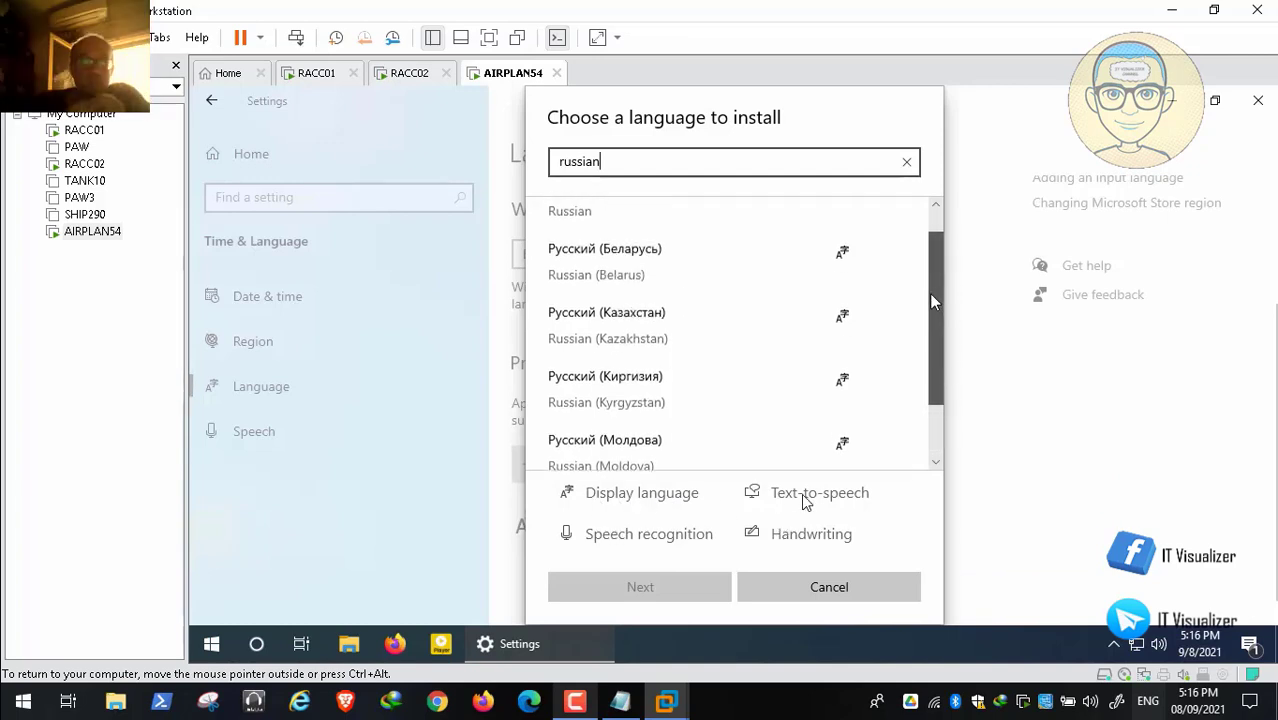
Step: Pick Русский (Russian) from the filtered list to start installing it
{"action": "left_click_drag", "start_coordinate": [931, 297], "coordinate": [926, 177]}
{"action": "left_click", "coordinate": [663, 224]}
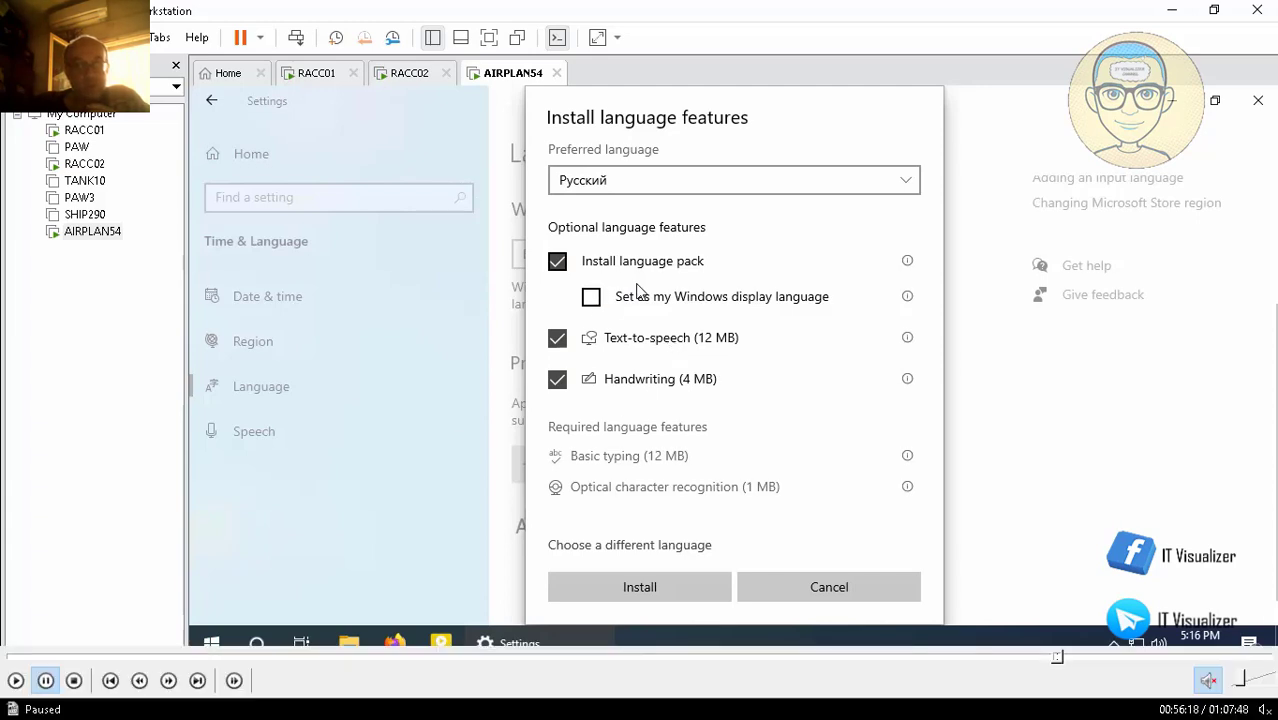
{"action": "left_click", "coordinate": [16, 683]}
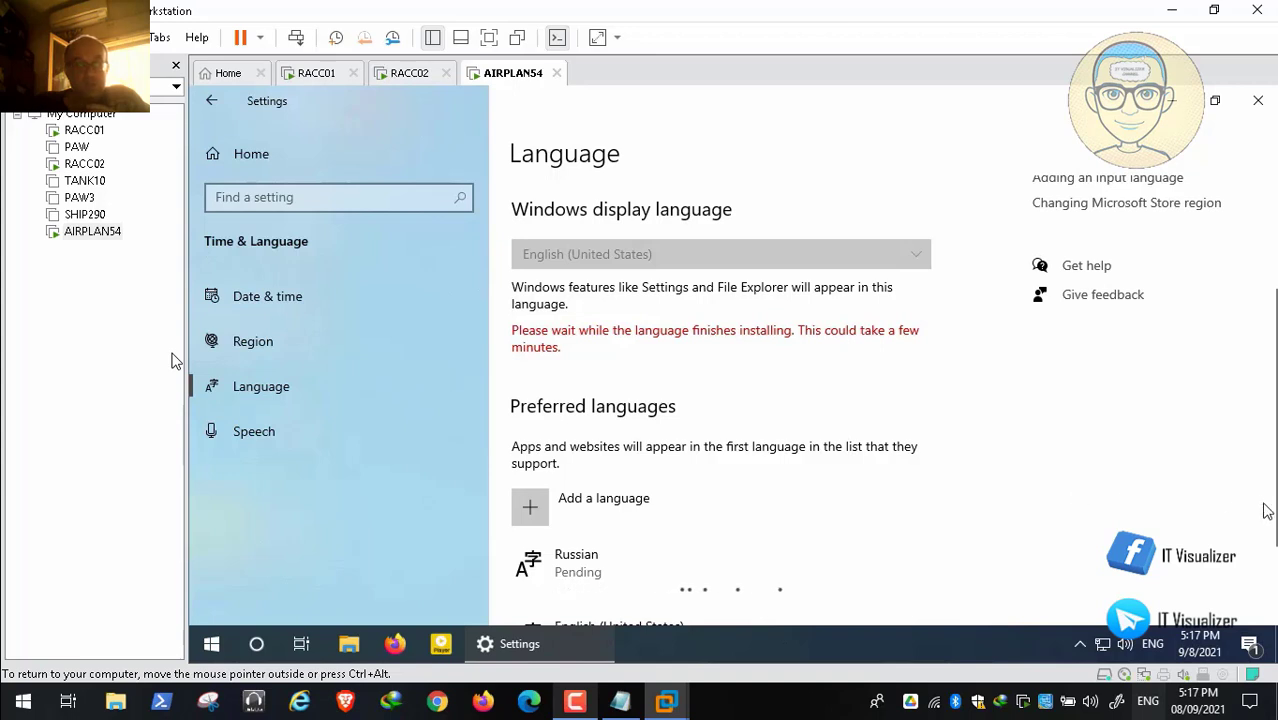
Step: Let the Russian language pack download with the recorder paused, then click the VM's Start button
{"action": "left_click_drag", "start_coordinate": [1270, 512], "coordinate": [1272, 557]}
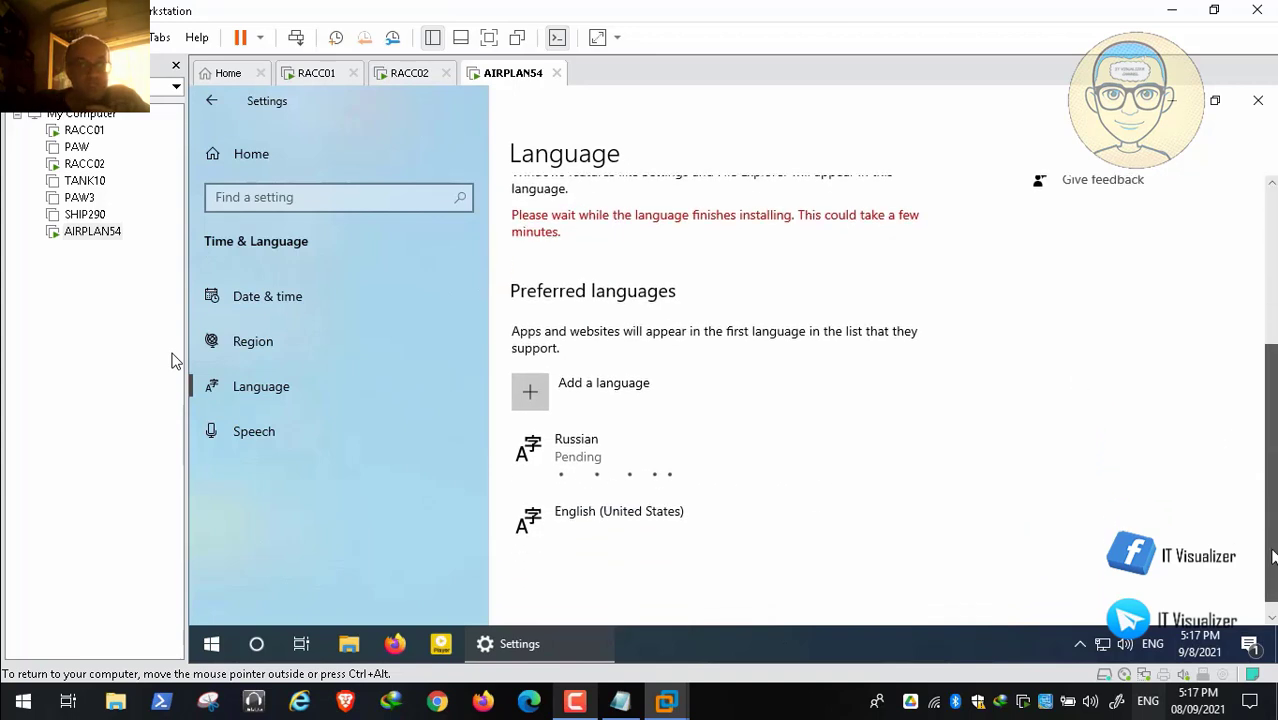
{"action": "left_click", "coordinate": [575, 704]}
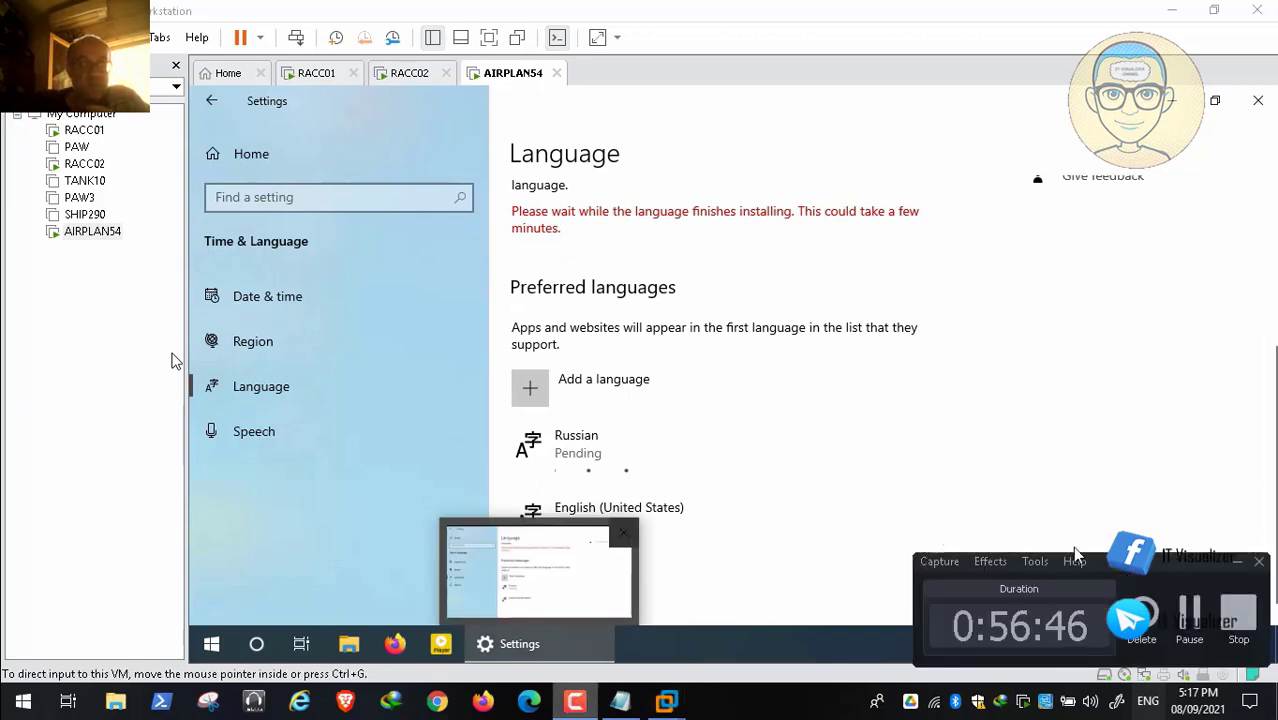
{"action": "left_click", "coordinate": [1190, 611]}
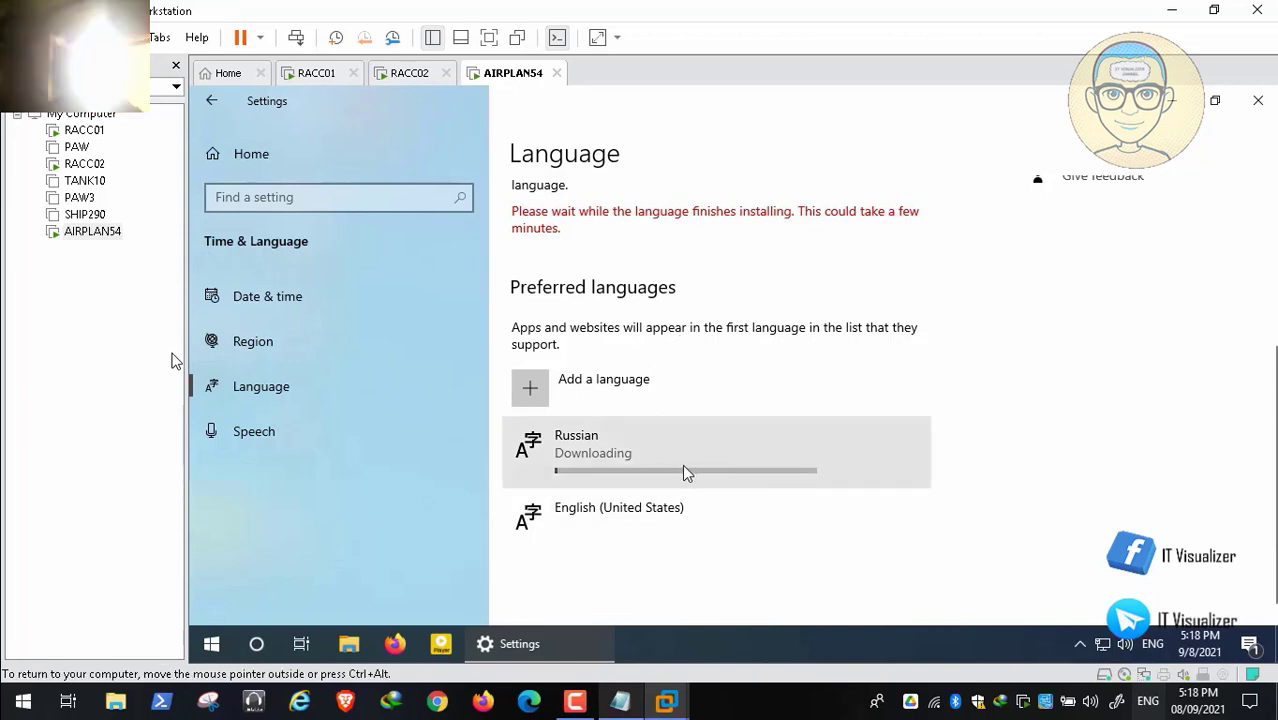
{"action": "mouse_move", "coordinate": [1038, 583]}
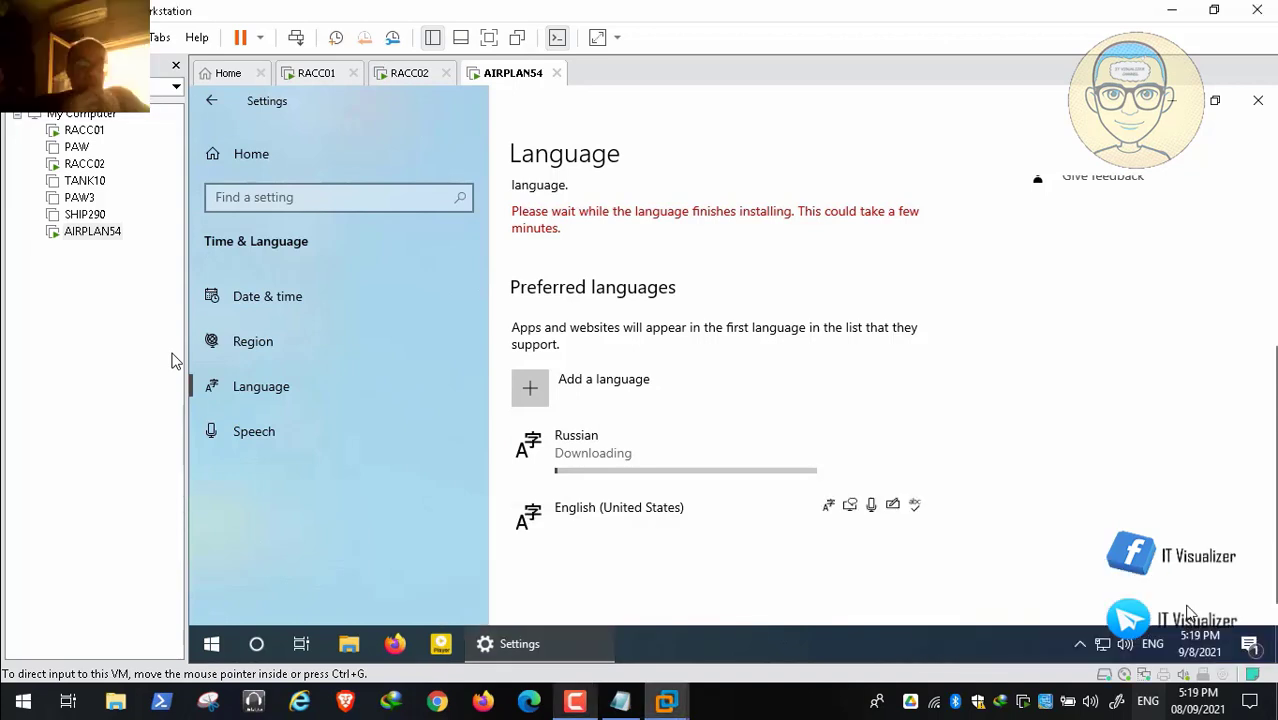
{"action": "left_click", "coordinate": [212, 646]}
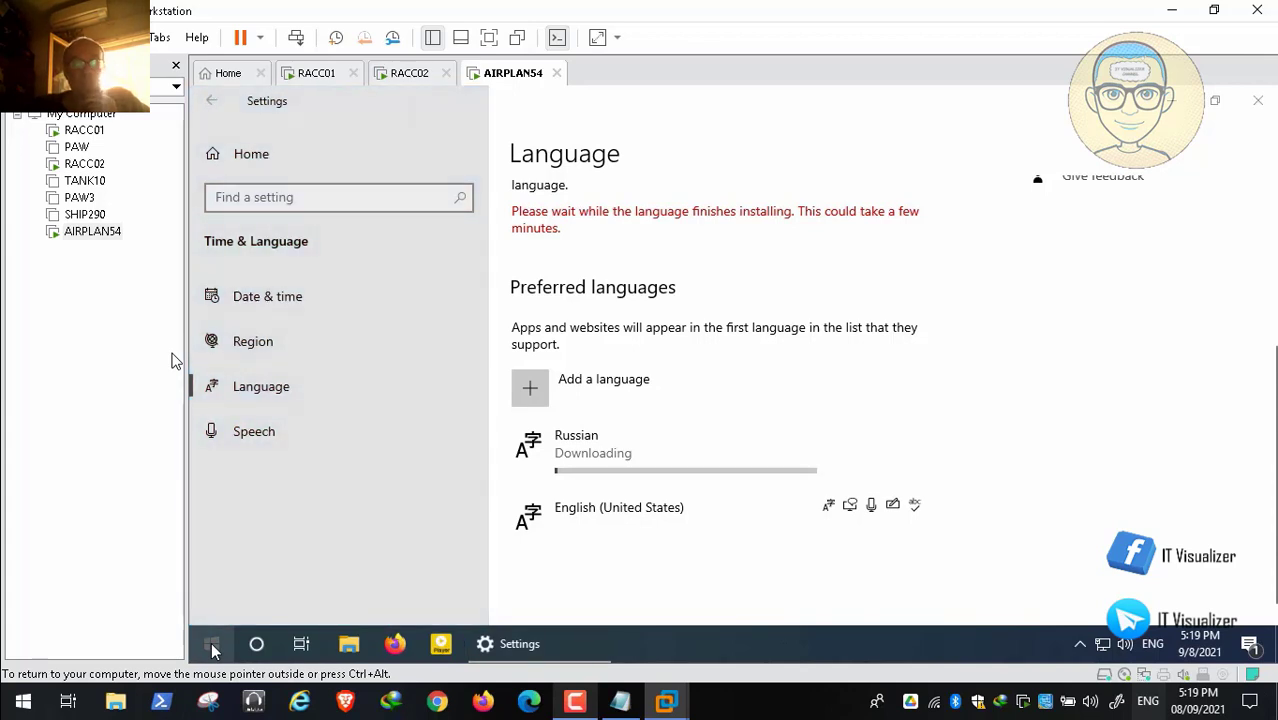
{"action": "right_click", "coordinate": [212, 646]}
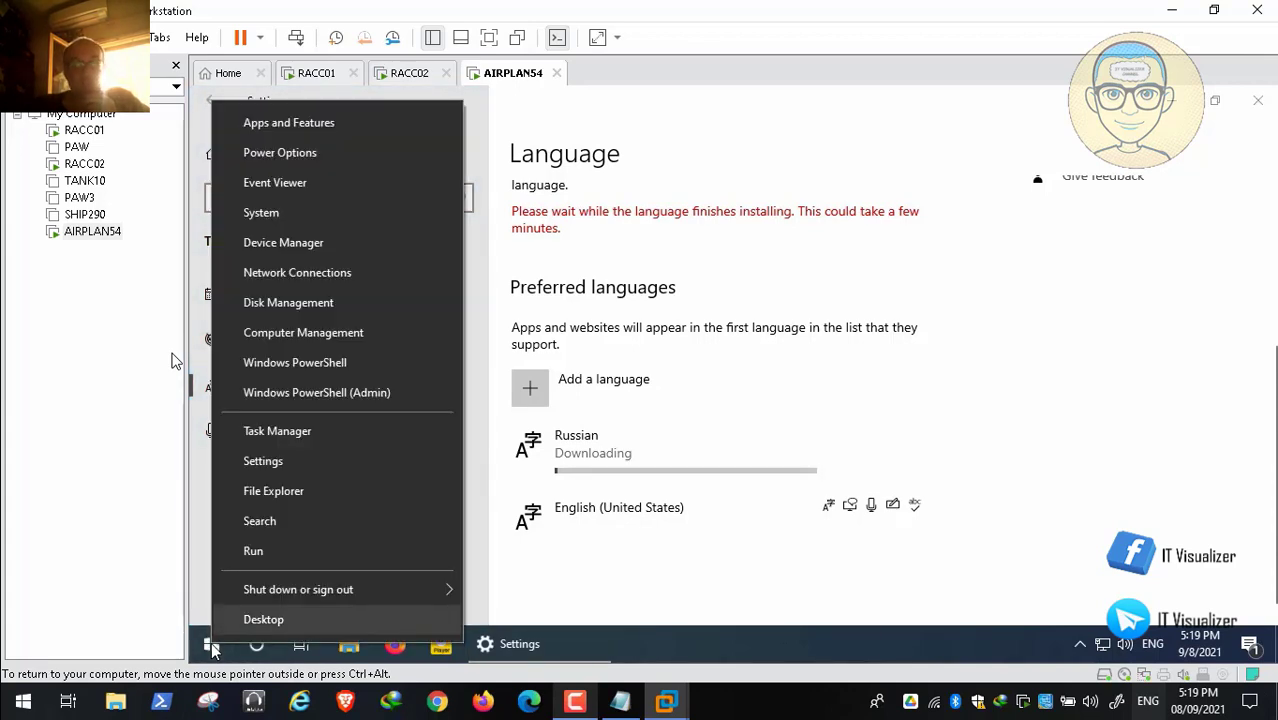
{"action": "left_click", "coordinate": [284, 552]}
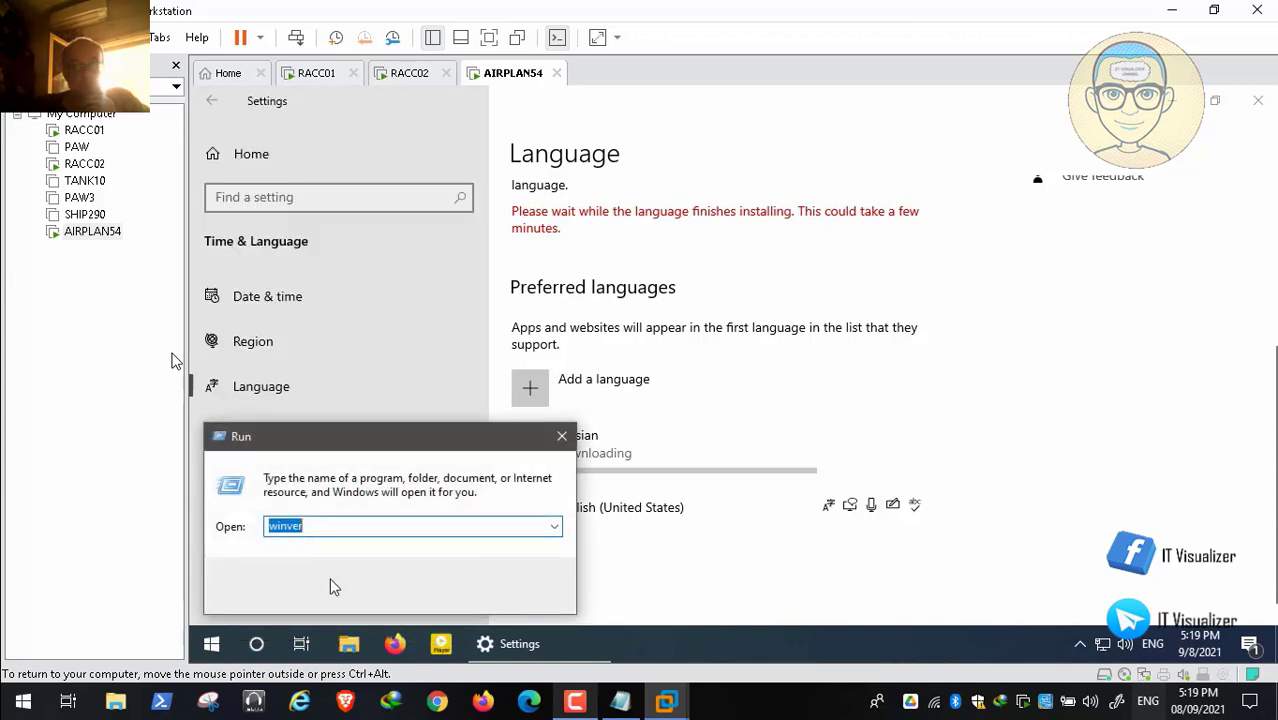
{"action": "type", "text": "SystemPropertiesAdvna"}
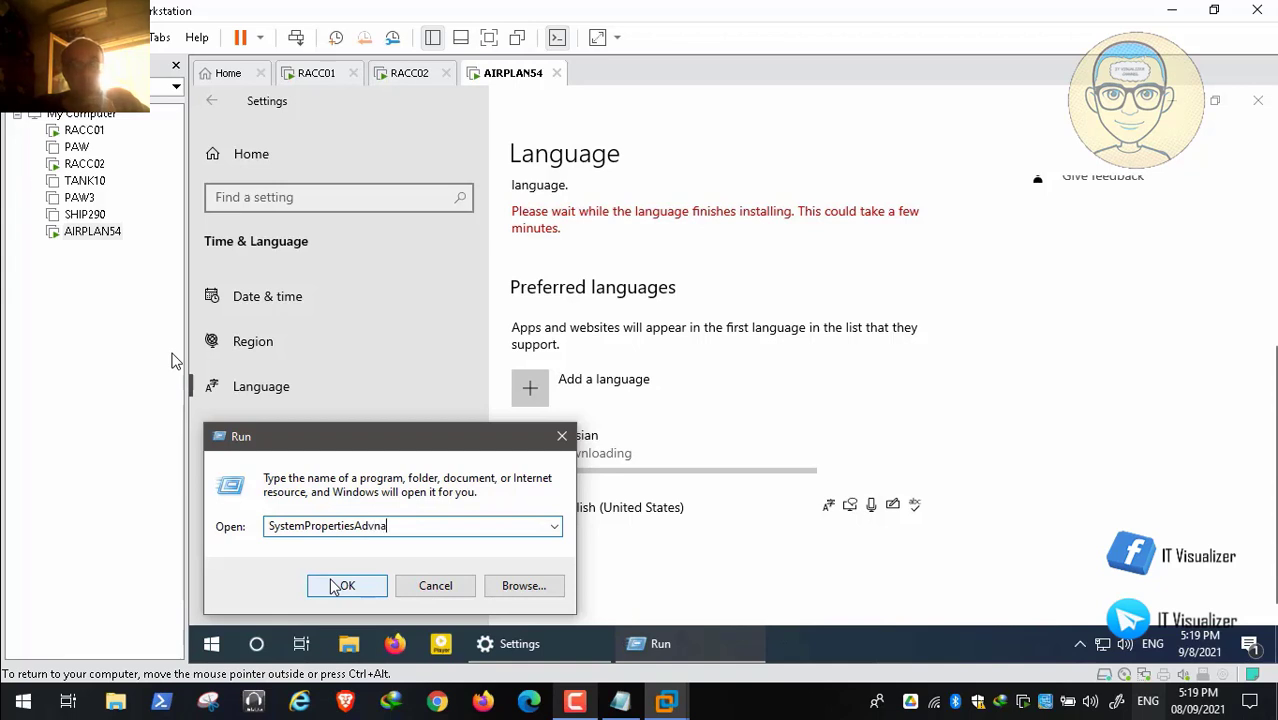
{"action": "key", "text": "BackSpace"}
{"action": "key", "text": "BackSpace"}
{"action": "key", "text": "BackSpace"}
{"action": "type", "text": "ced"}
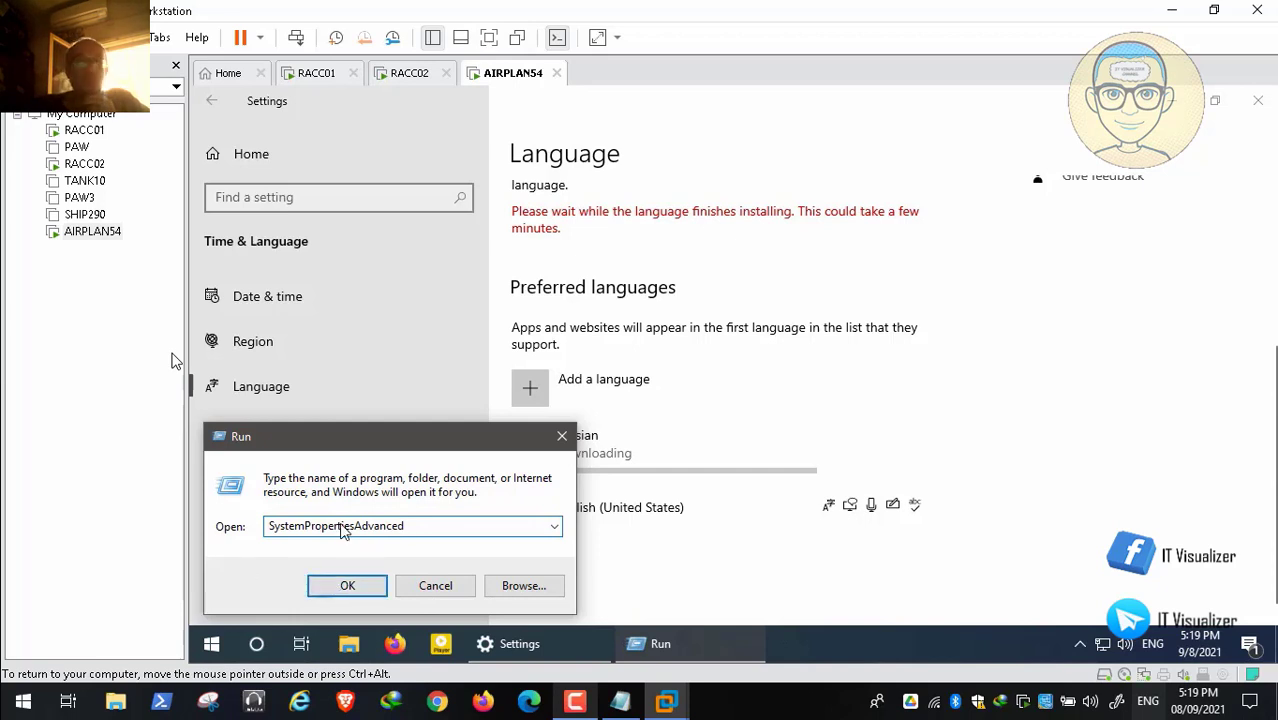
{"action": "left_click", "coordinate": [363, 587]}
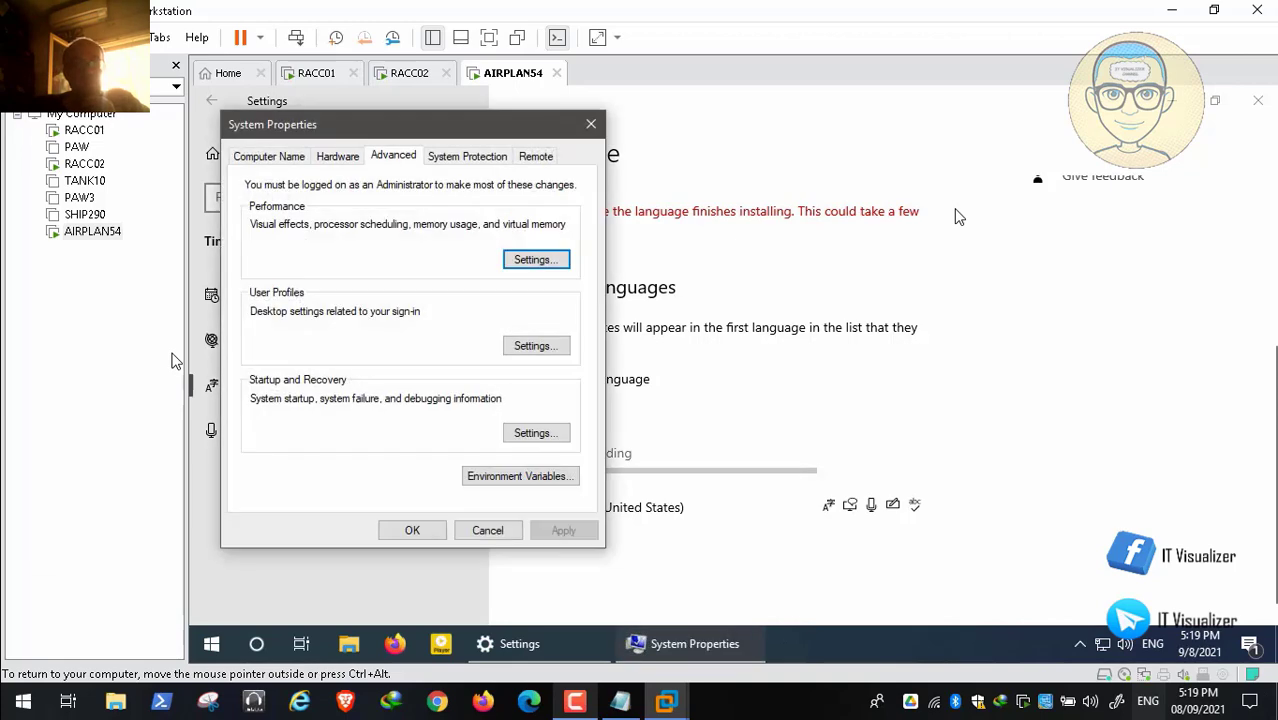
{"action": "left_click", "coordinate": [286, 160]}
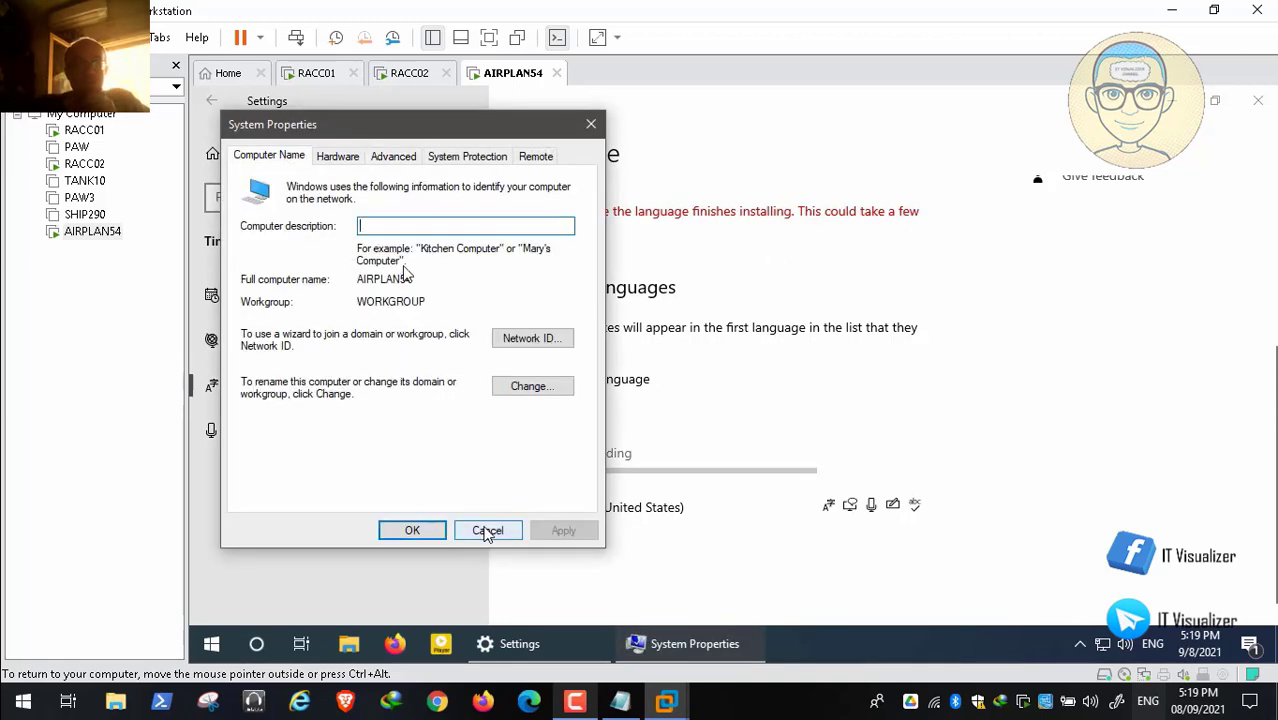
{"action": "left_click", "coordinate": [486, 530]}
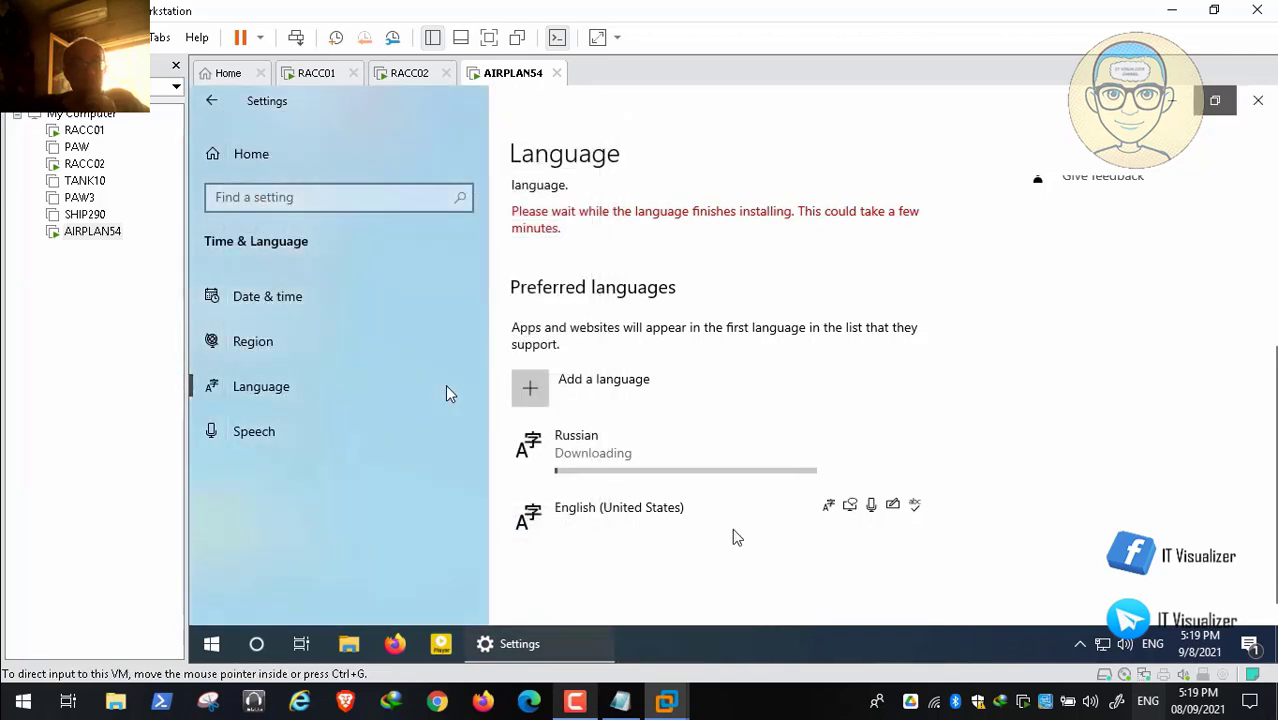
{"action": "left_click", "coordinate": [575, 703]}
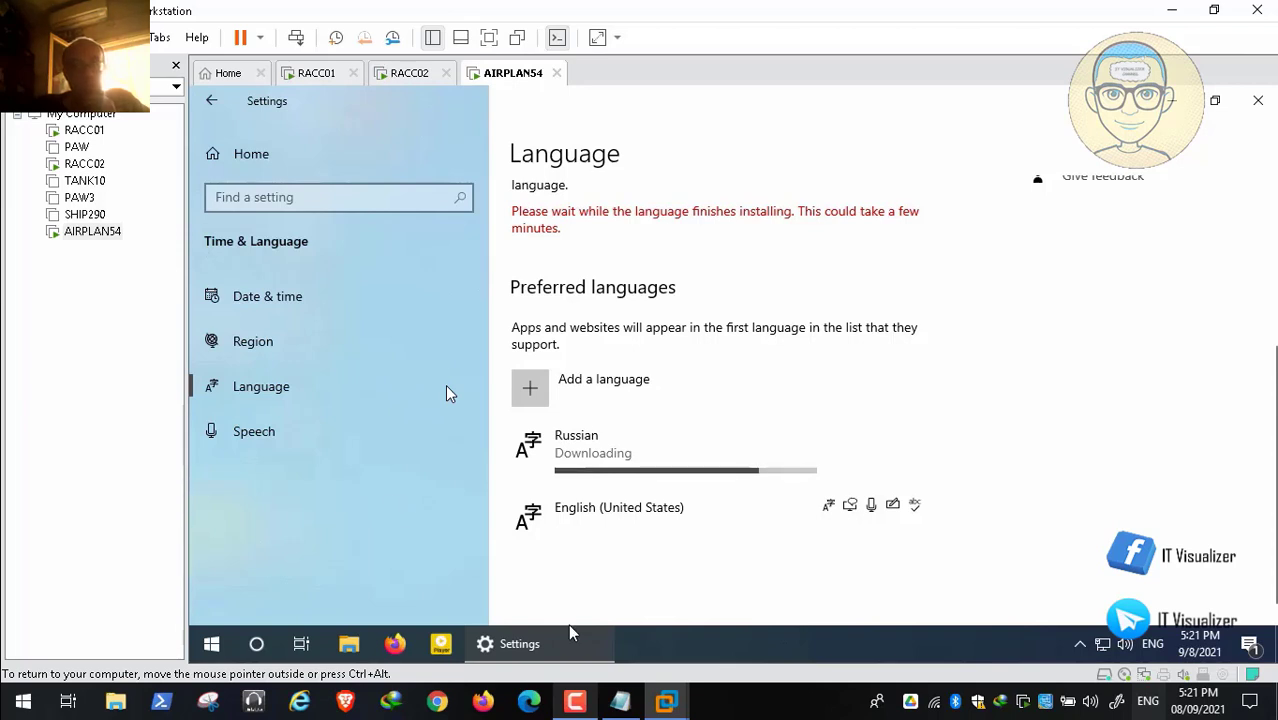
Step: Confirm 'Yes, sign out now' so the Russian display language takes effect
{"action": "left_click", "coordinate": [575, 704]}
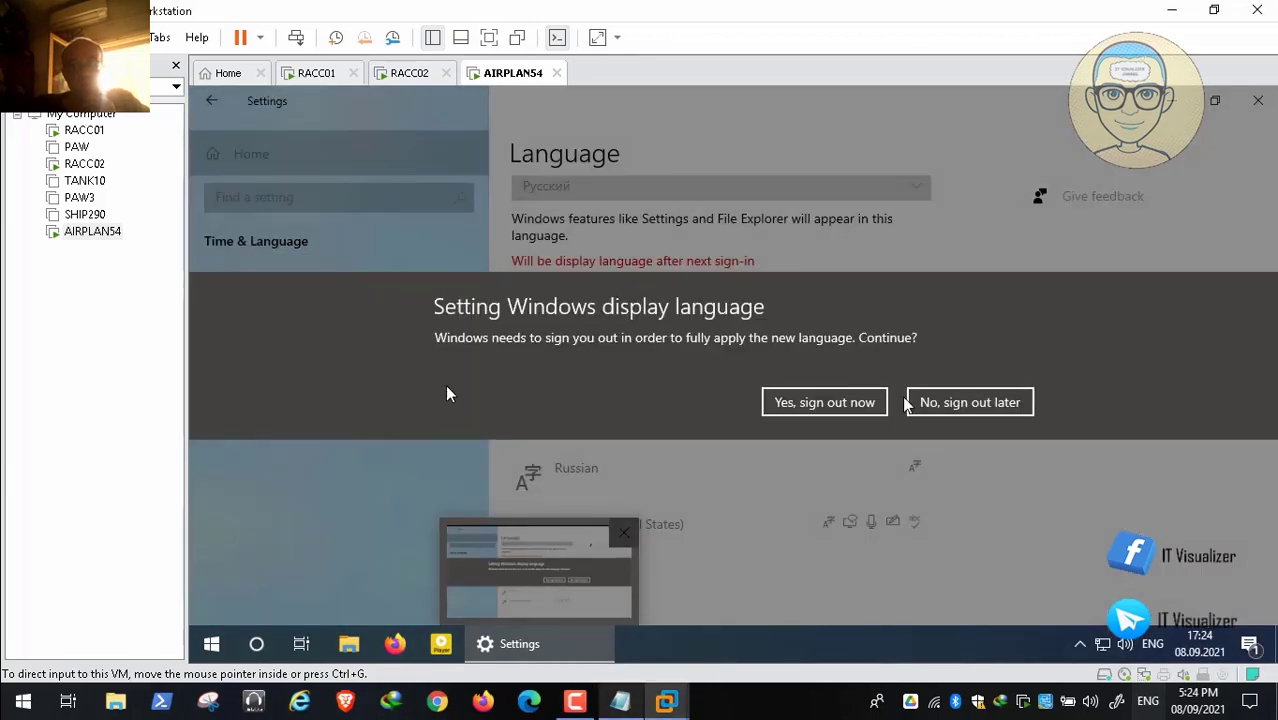
{"action": "left_click", "coordinate": [812, 402]}
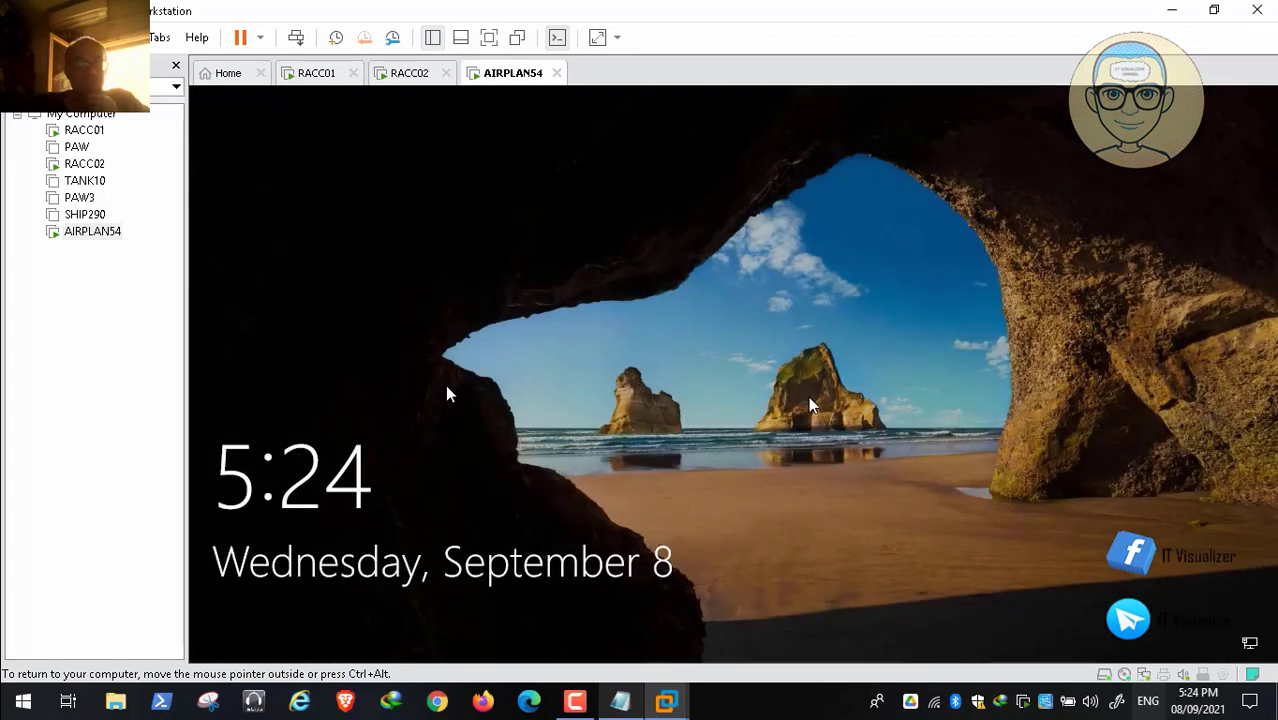
Step: Switch the sign-in keyboard to English (United States) and sign back in with the password
{"action": "left_click", "coordinate": [810, 362]}
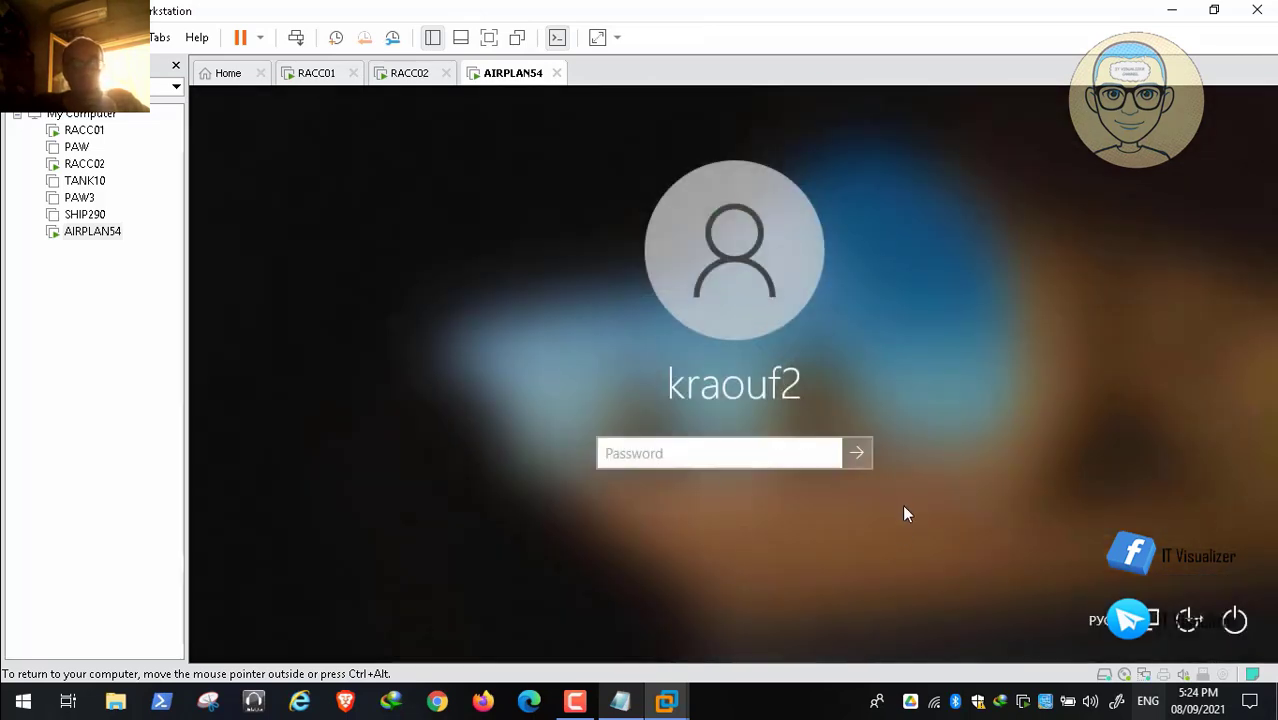
{"action": "left_click", "coordinate": [1098, 621]}
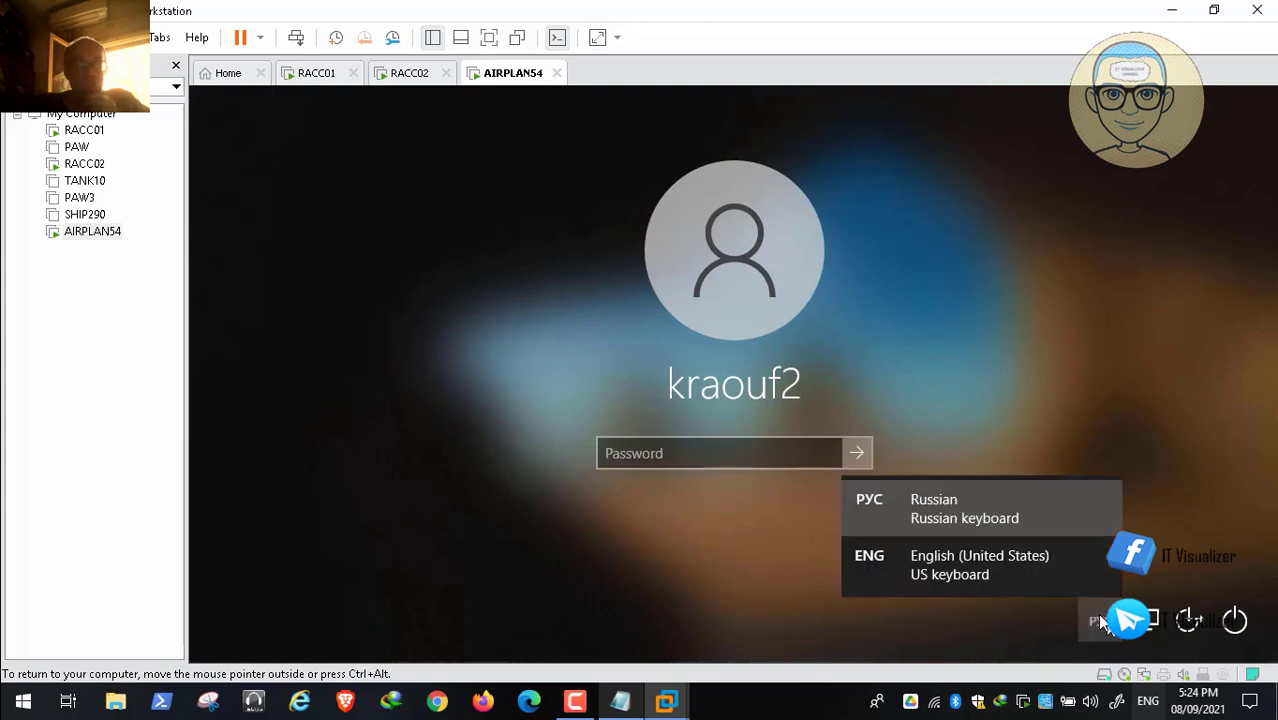
{"action": "left_click", "coordinate": [1026, 583]}
{"action": "left_click", "coordinate": [671, 463]}
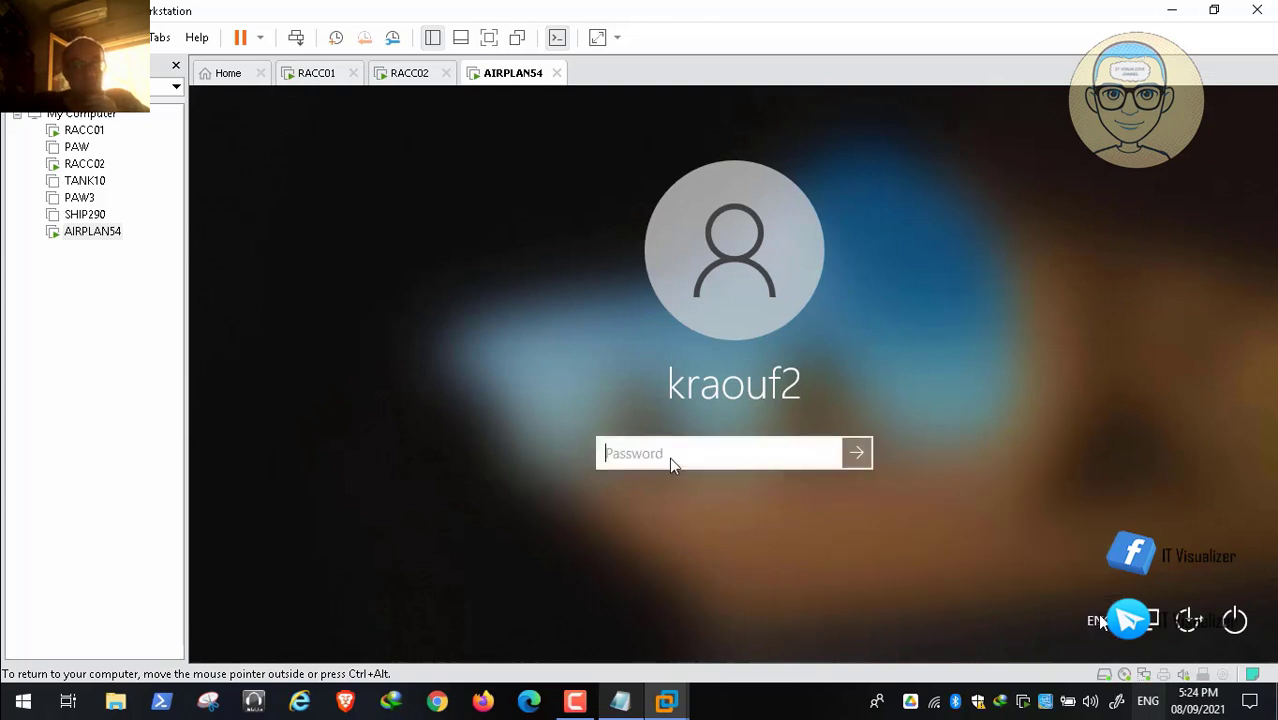
{"action": "type", "text": "••••"}
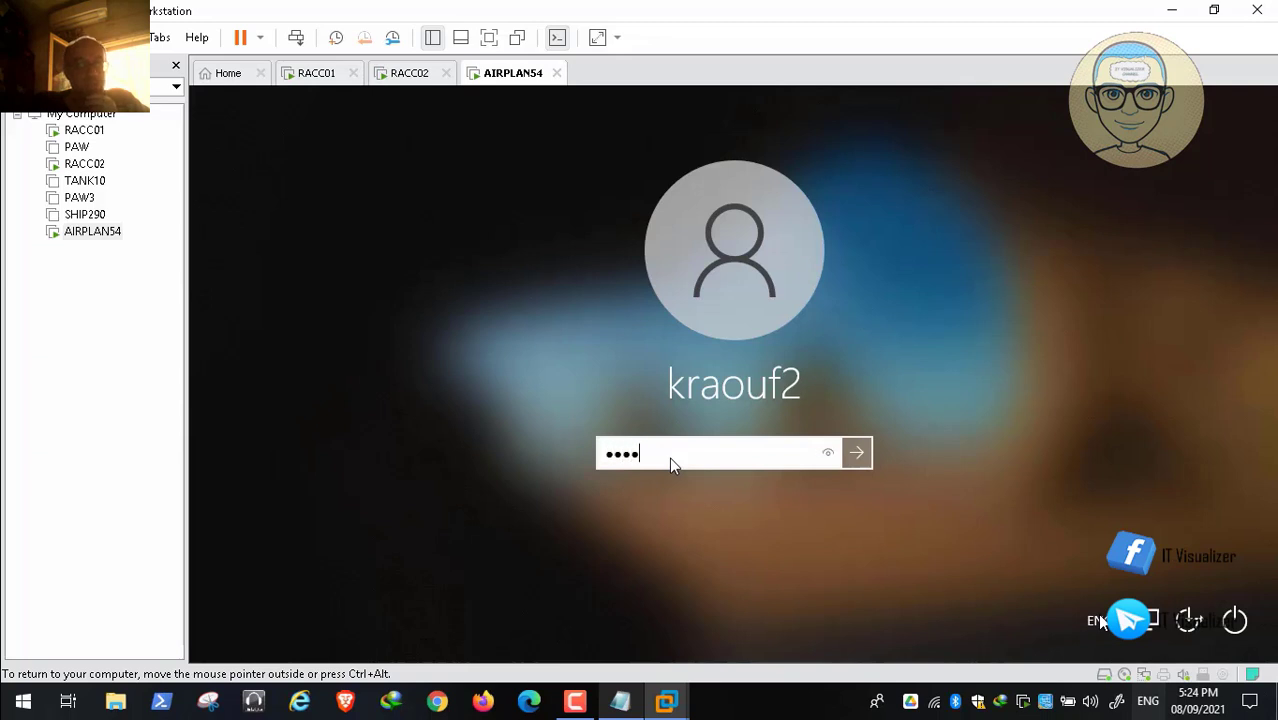
{"action": "type", "text": "••••••"}
{"action": "key", "text": "Return"}
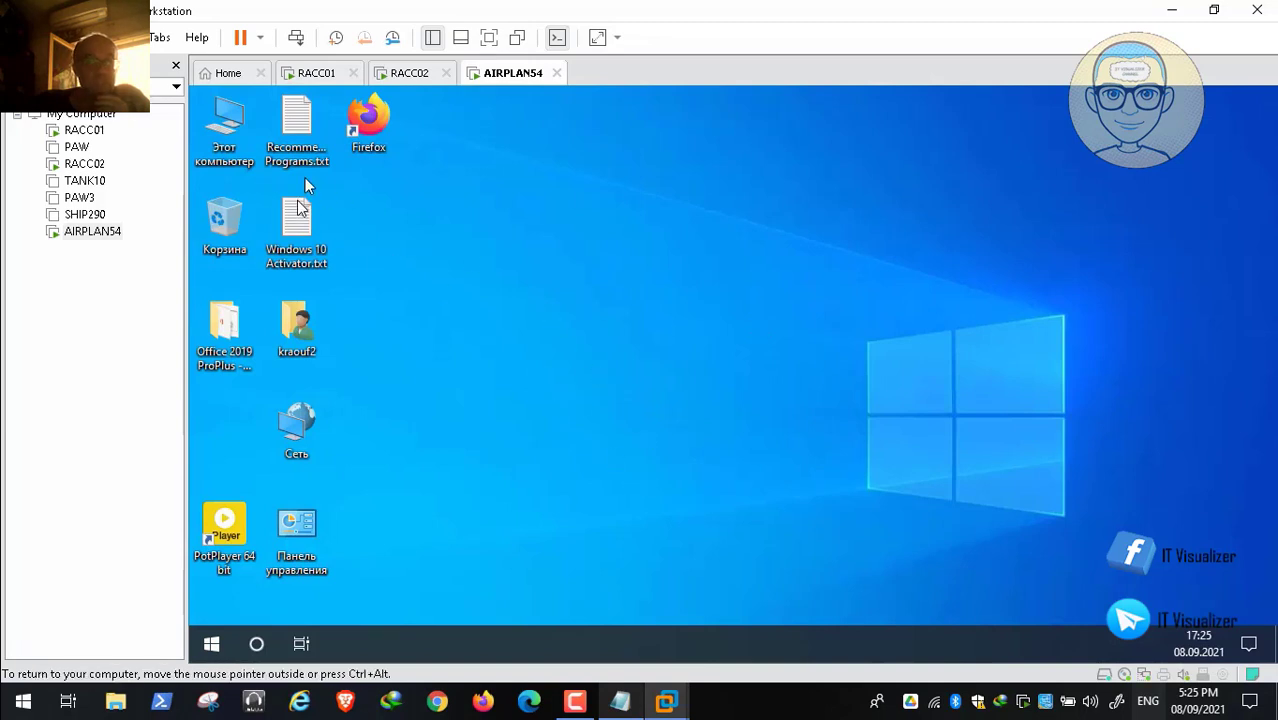
Step: Run SystemPropertiesAdvanced from the Start menu's Выполнить (Run) box
{"action": "left_click", "coordinate": [231, 130]}
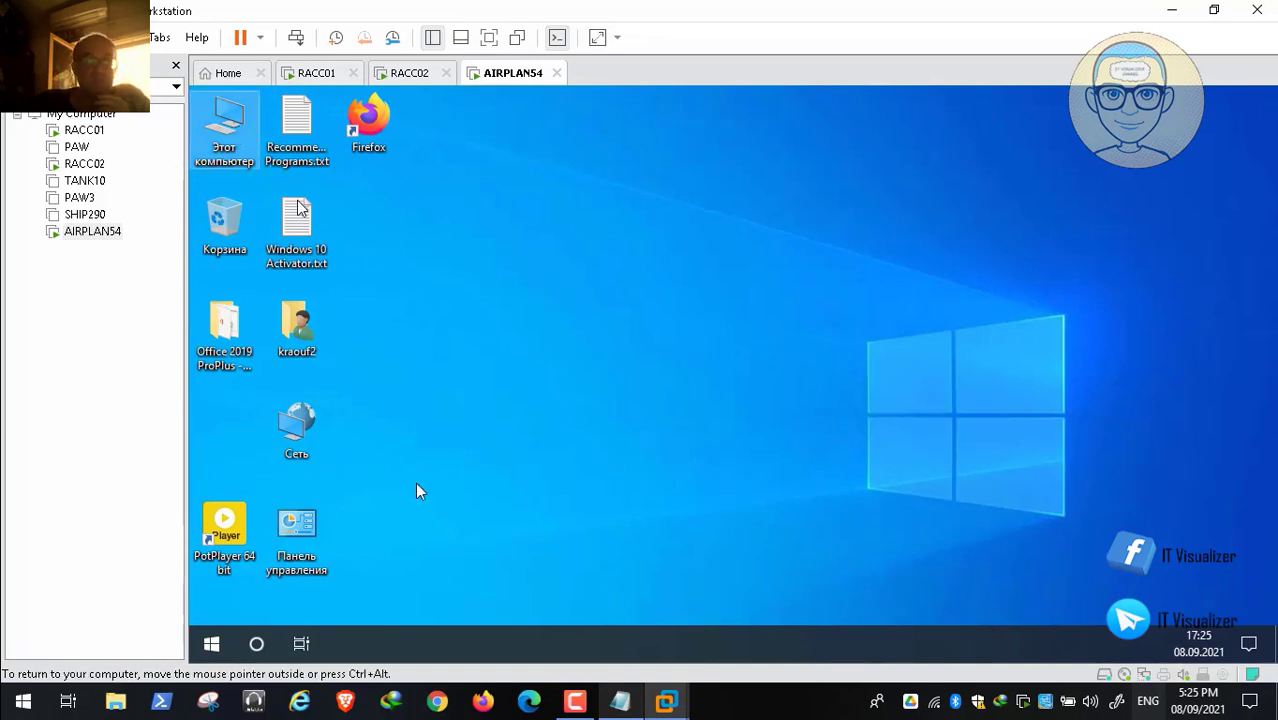
{"action": "right_click", "coordinate": [213, 645]}
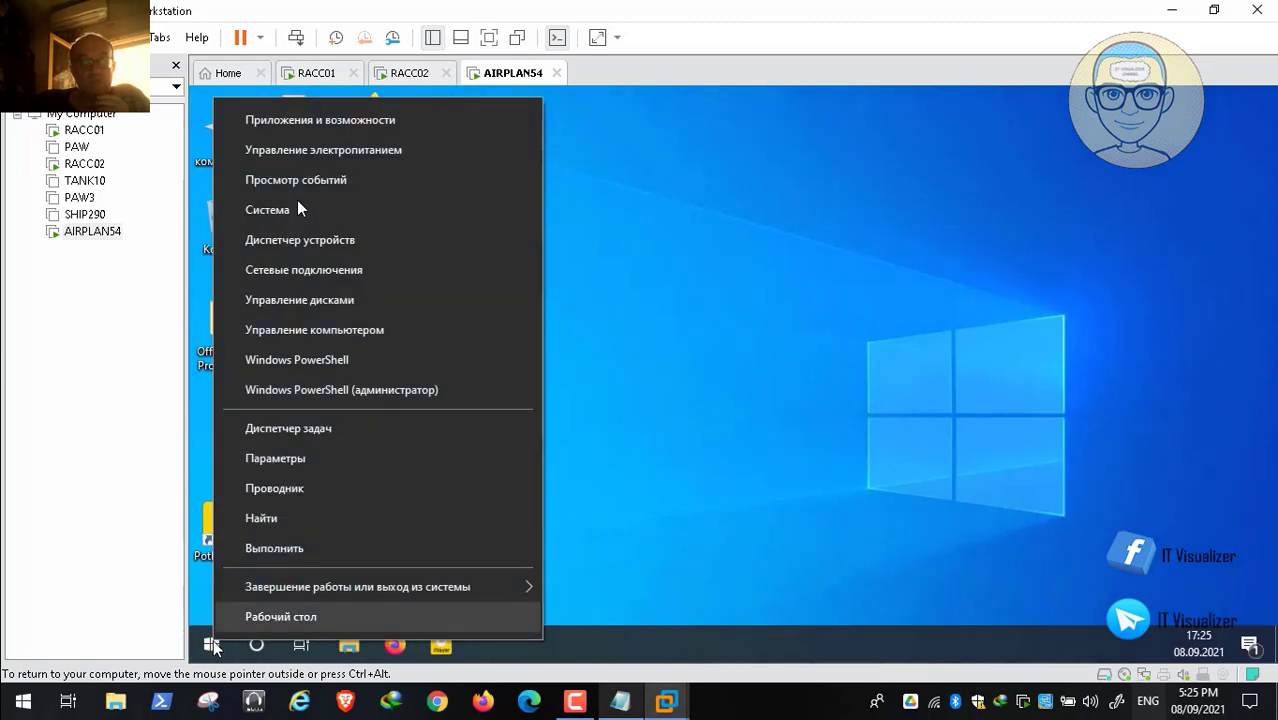
{"action": "left_click", "coordinate": [280, 549]}
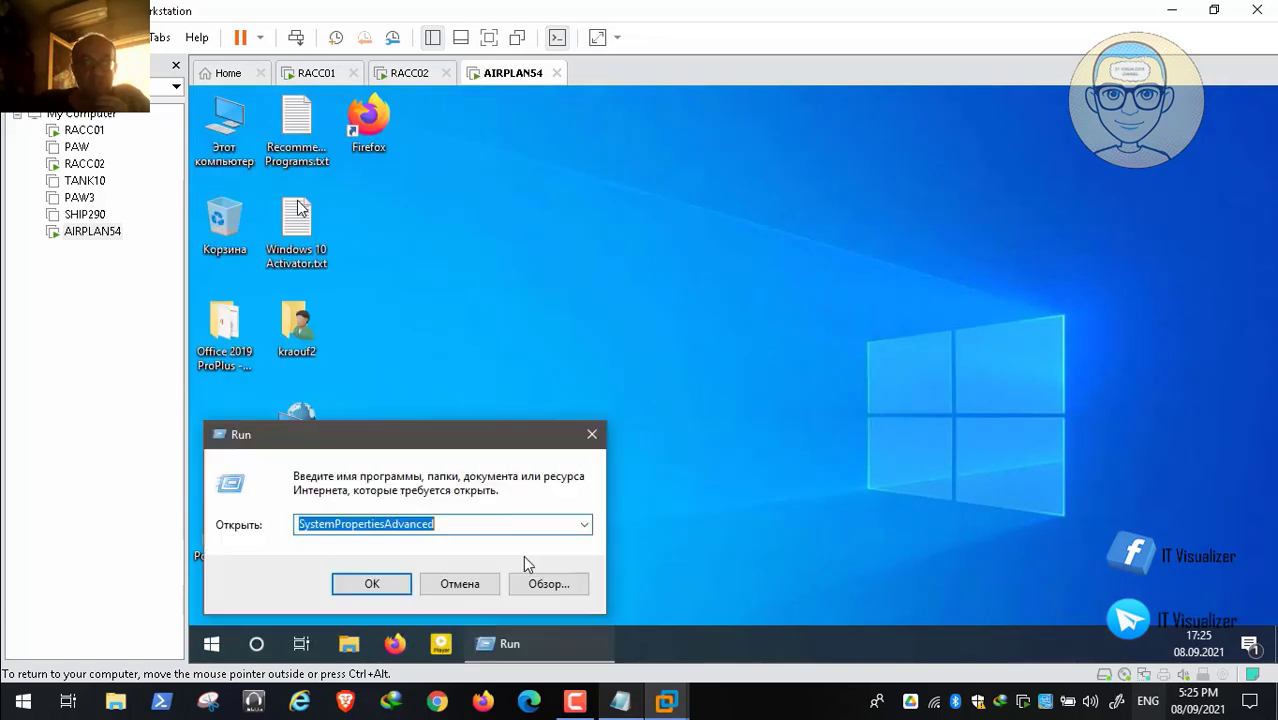
{"action": "left_click", "coordinate": [384, 581]}
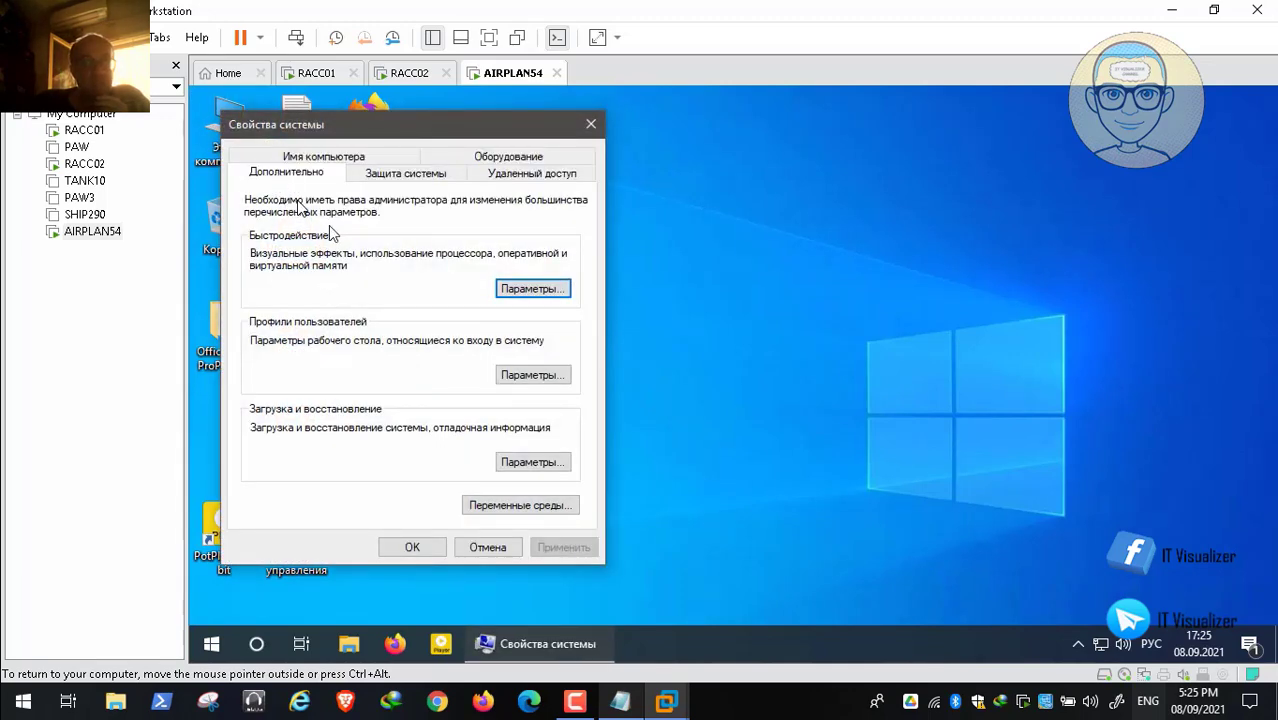
Step: Under Имя компьютера > Изменить..., set domain membership to 'redalert' and submit
{"action": "left_click", "coordinate": [289, 162]}
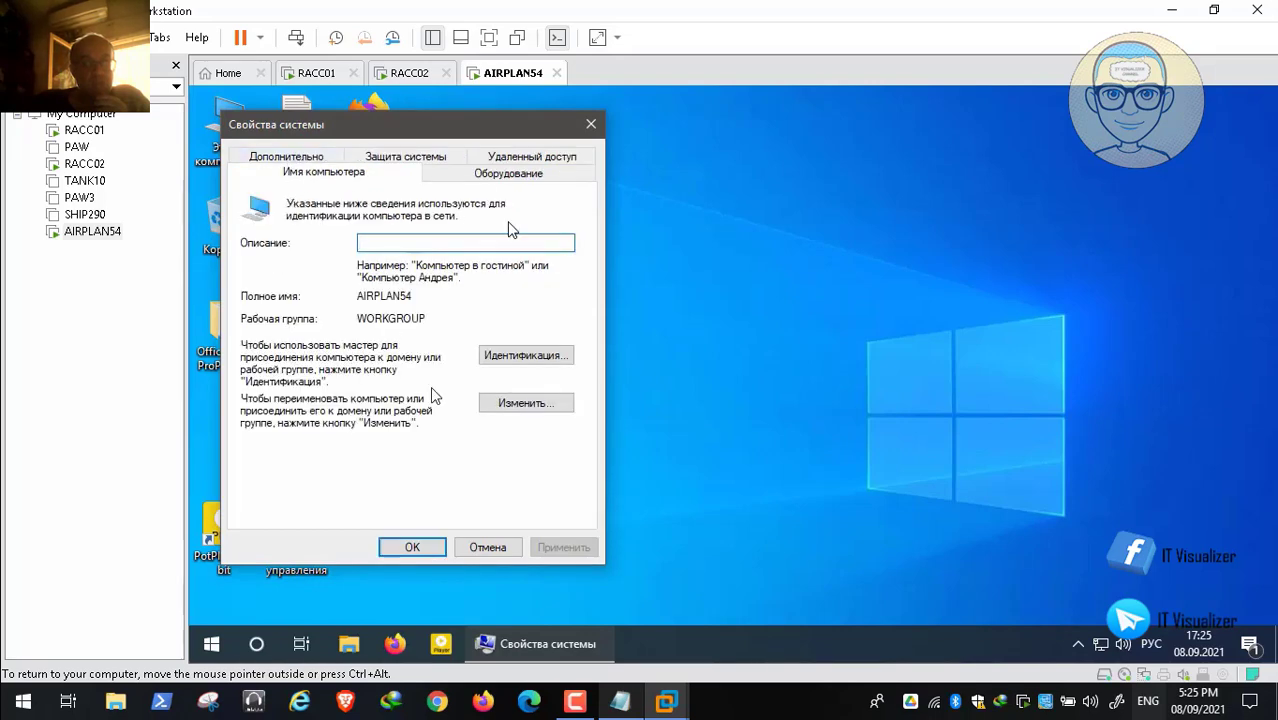
{"action": "left_click", "coordinate": [530, 403]}
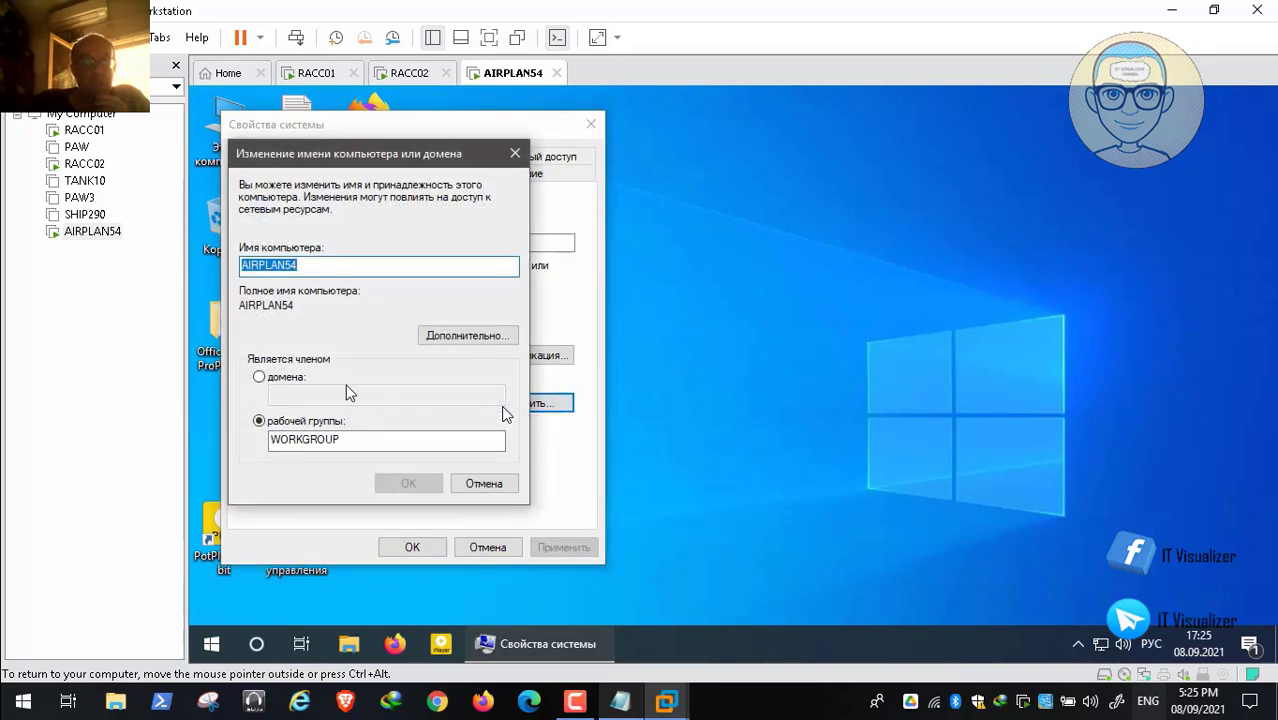
{"action": "left_click", "coordinate": [259, 380]}
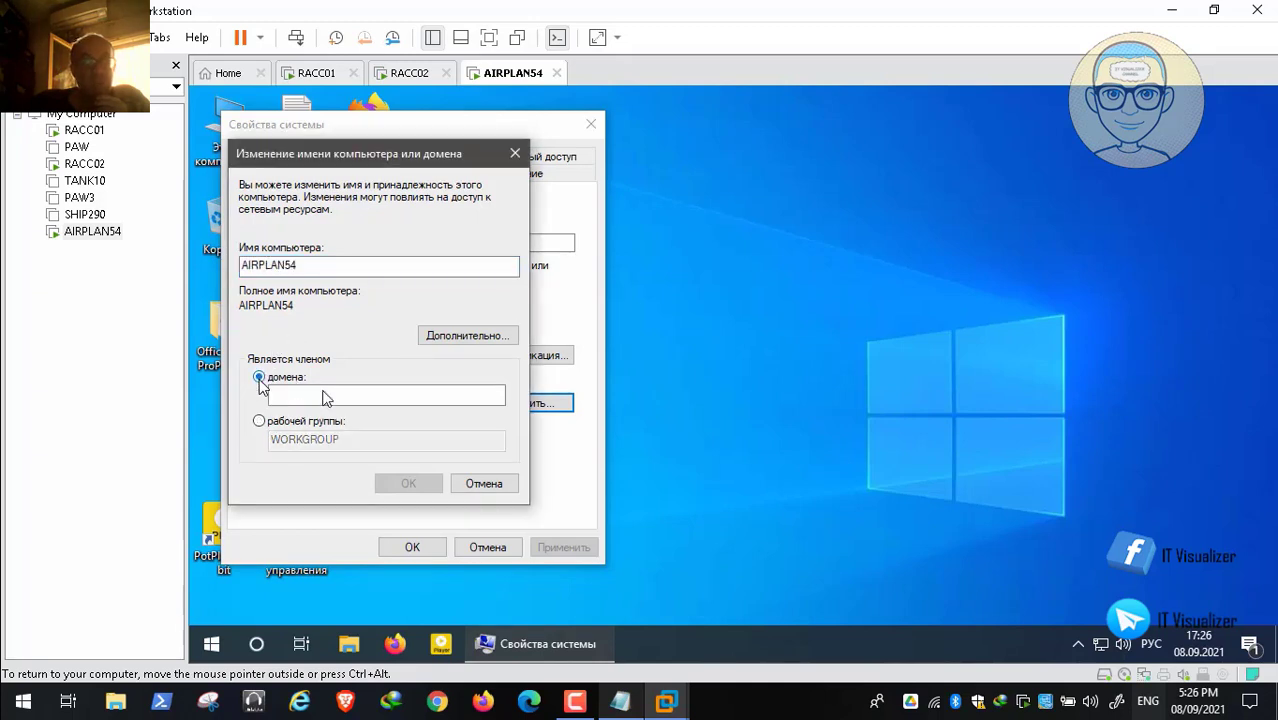
{"action": "left_click", "coordinate": [325, 398]}
{"action": "type", "text": "кув"}
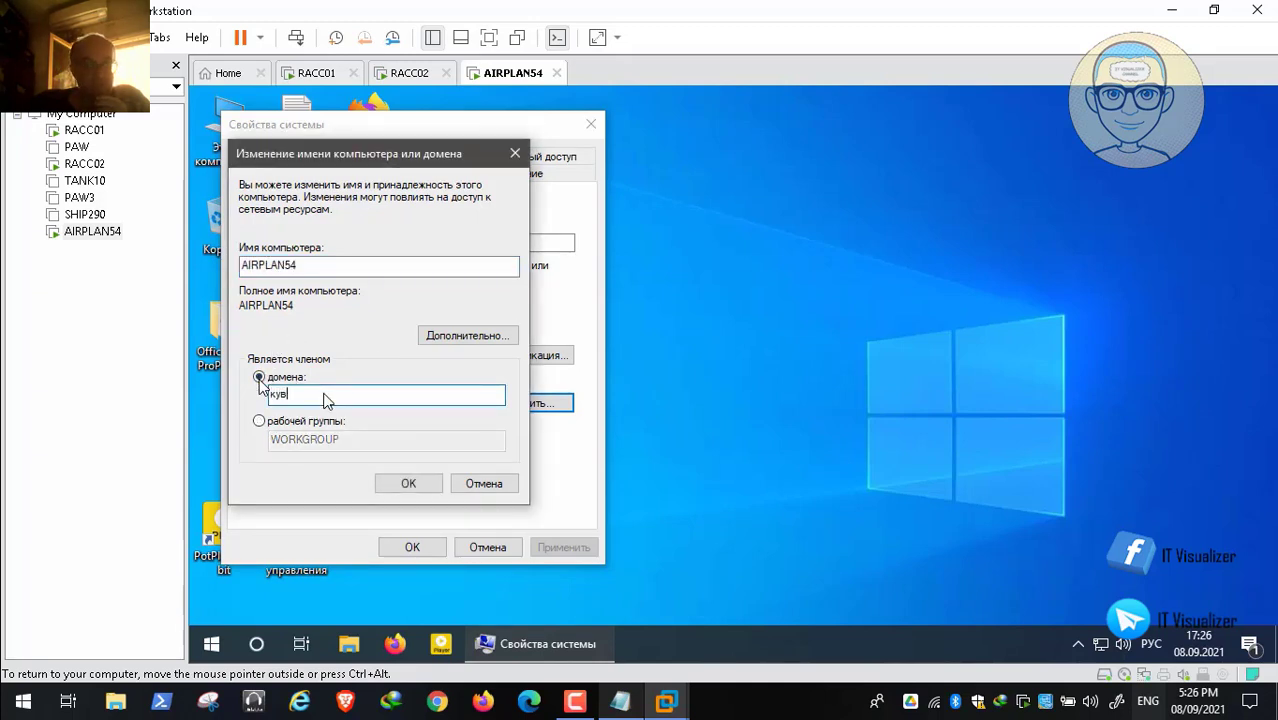
{"action": "key", "text": "BackSpace"}
{"action": "key", "text": "BackSpace"}
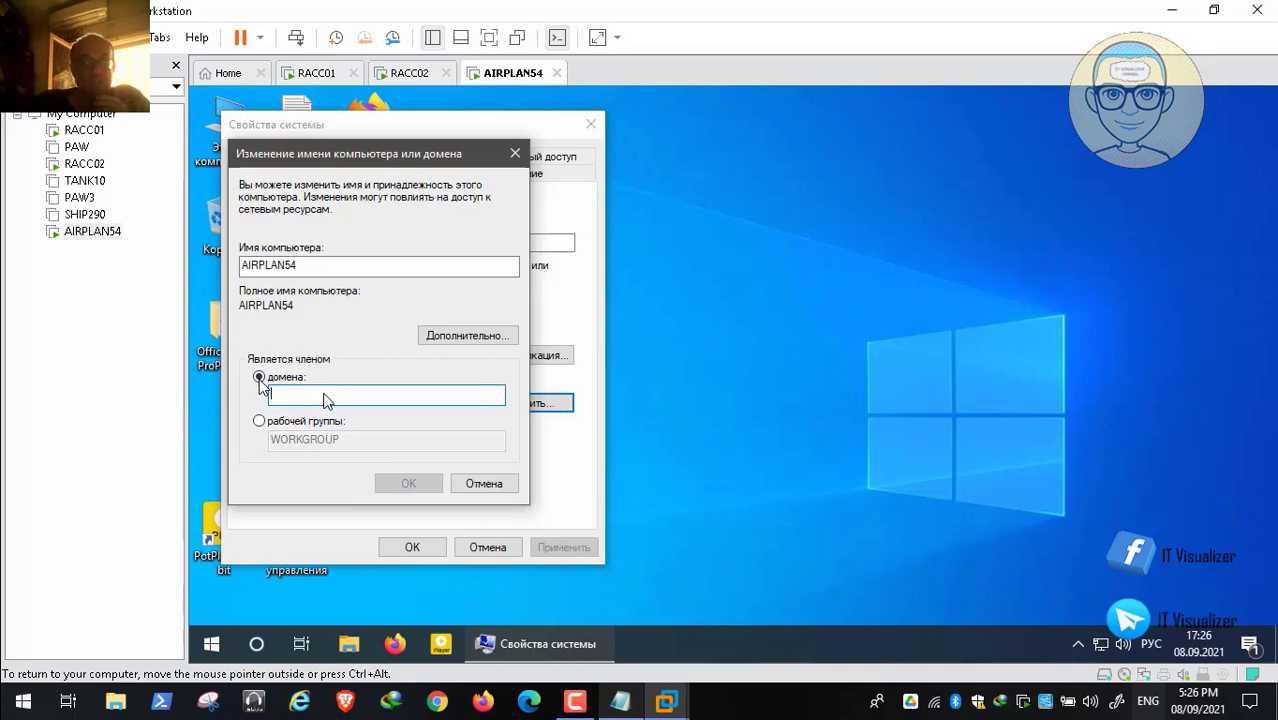
{"action": "key", "text": "alt+shift"}
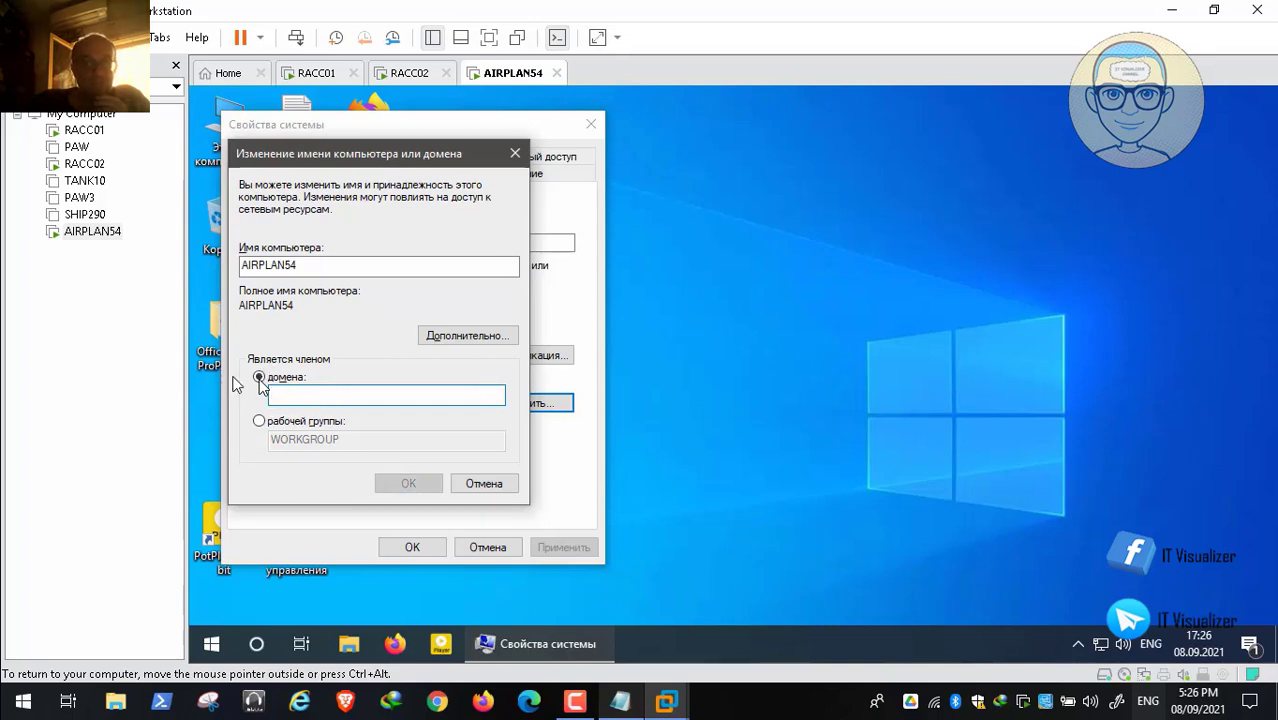
{"action": "type", "text": "redall"}
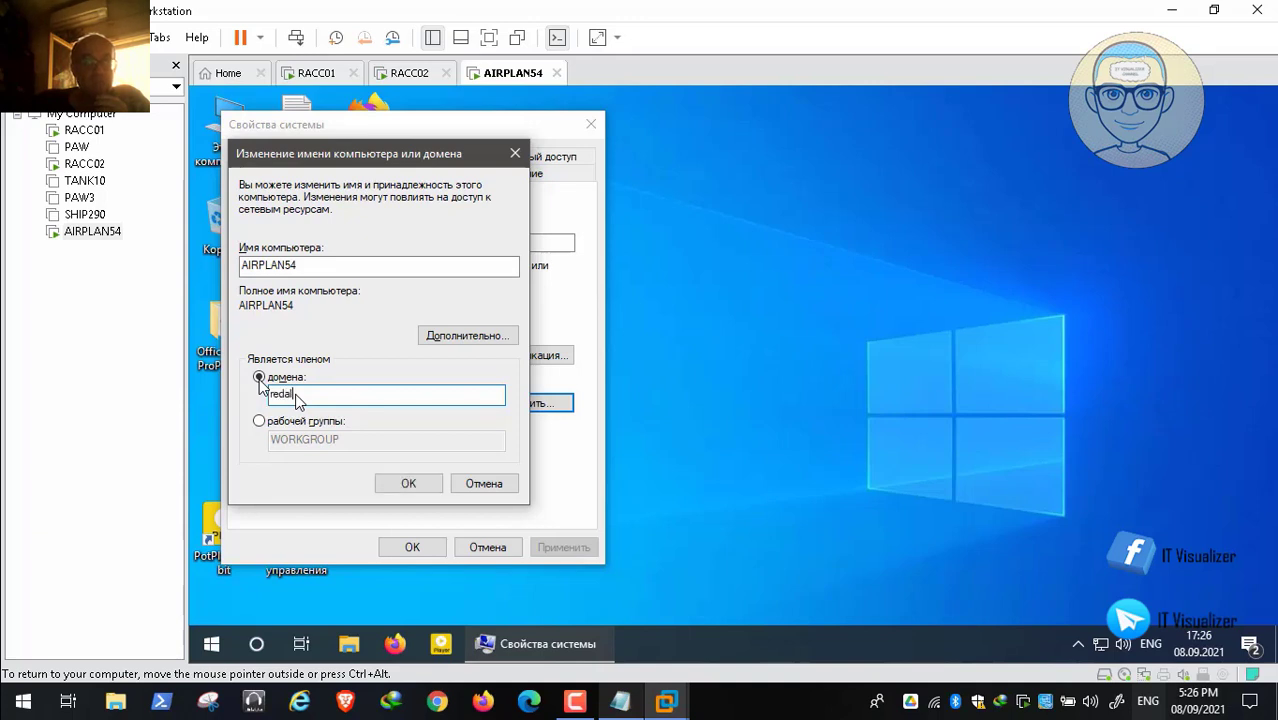
{"action": "key", "text": "BackSpace"}
{"action": "key", "text": "BackSpace"}
{"action": "key", "text": "BackSpace"}
{"action": "key", "text": "BackSpace"}
{"action": "key", "text": "BackSpace"}
{"action": "key", "text": "BackSpace"}
{"action": "type", "text": "redalert"}
{"action": "key", "text": "Return"}
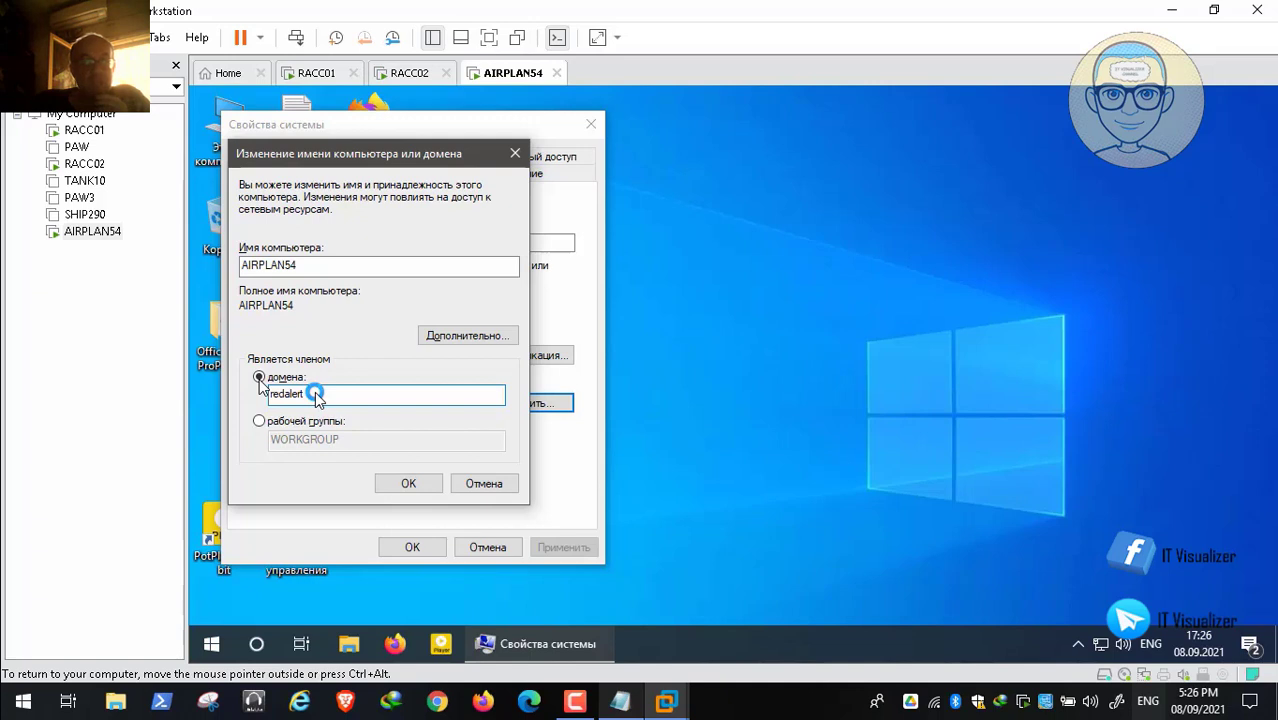
Step: Copy the joining account's name from the Notepad notes, minimize Notepad and dismiss the language notification
{"action": "left_click", "coordinate": [621, 702]}
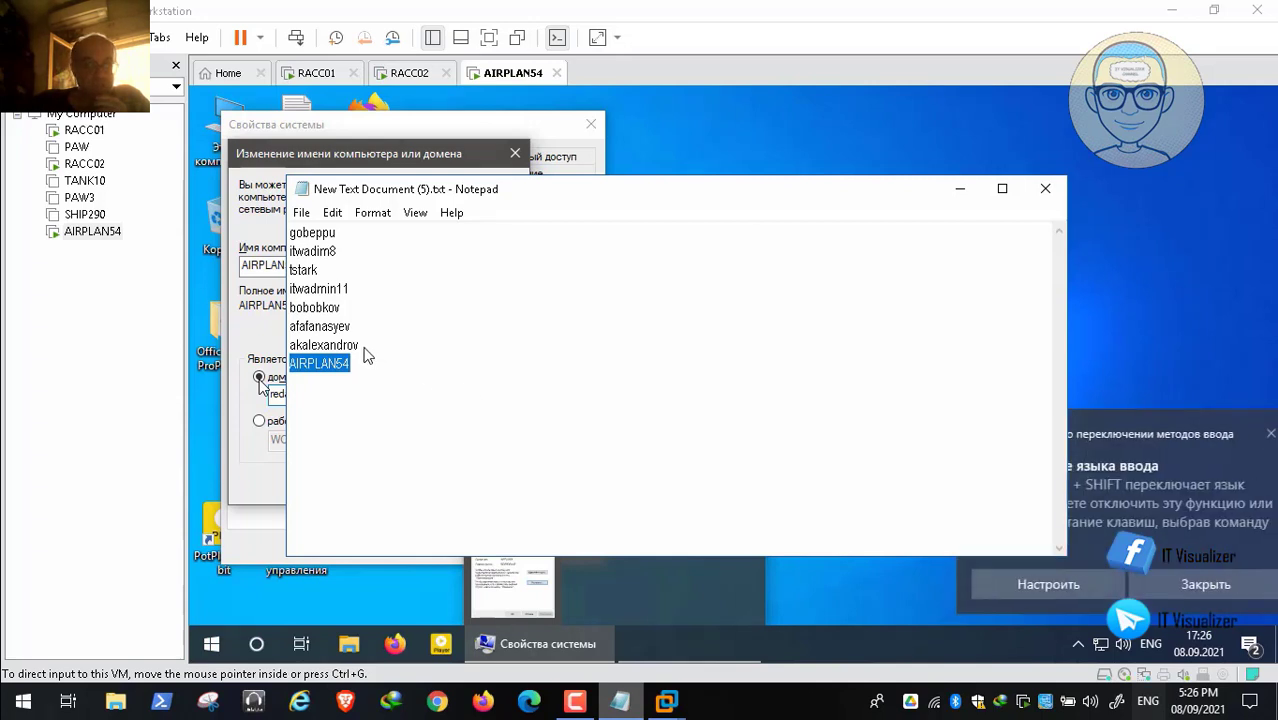
{"action": "left_click_drag", "start_coordinate": [360, 344], "coordinate": [262, 349]}
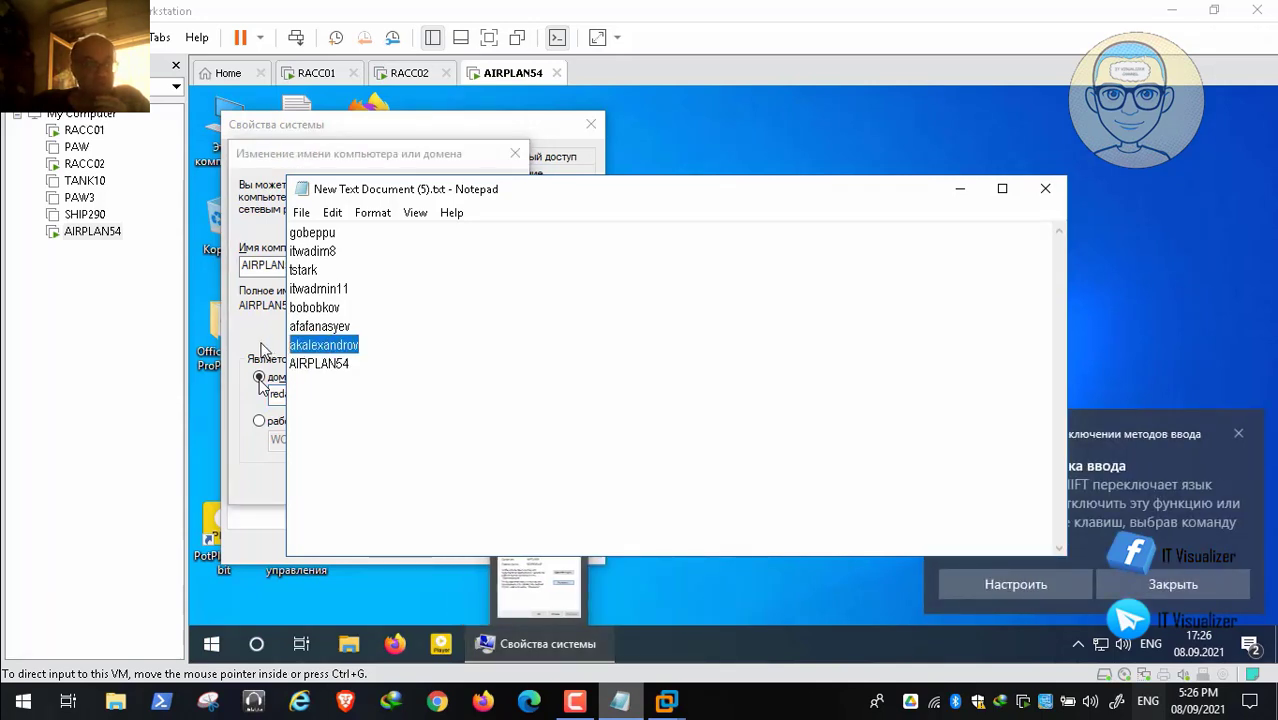
{"action": "right_click", "coordinate": [348, 346]}
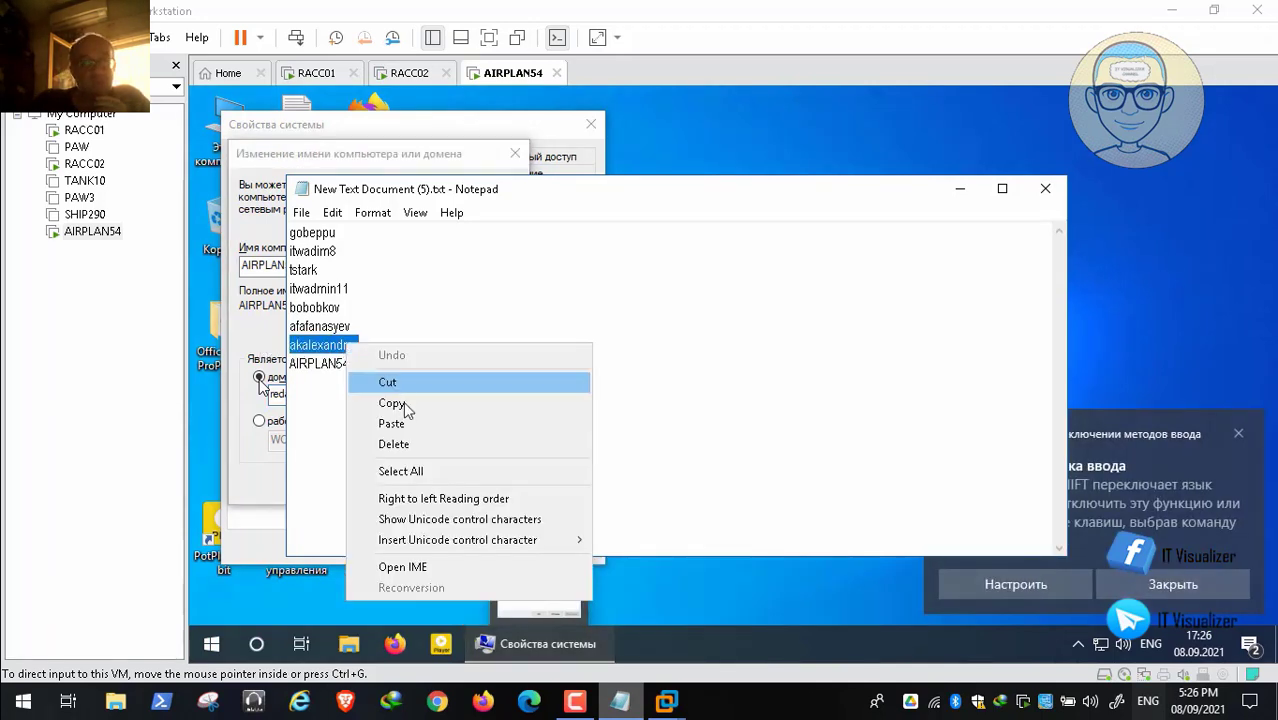
{"action": "left_click", "coordinate": [400, 404]}
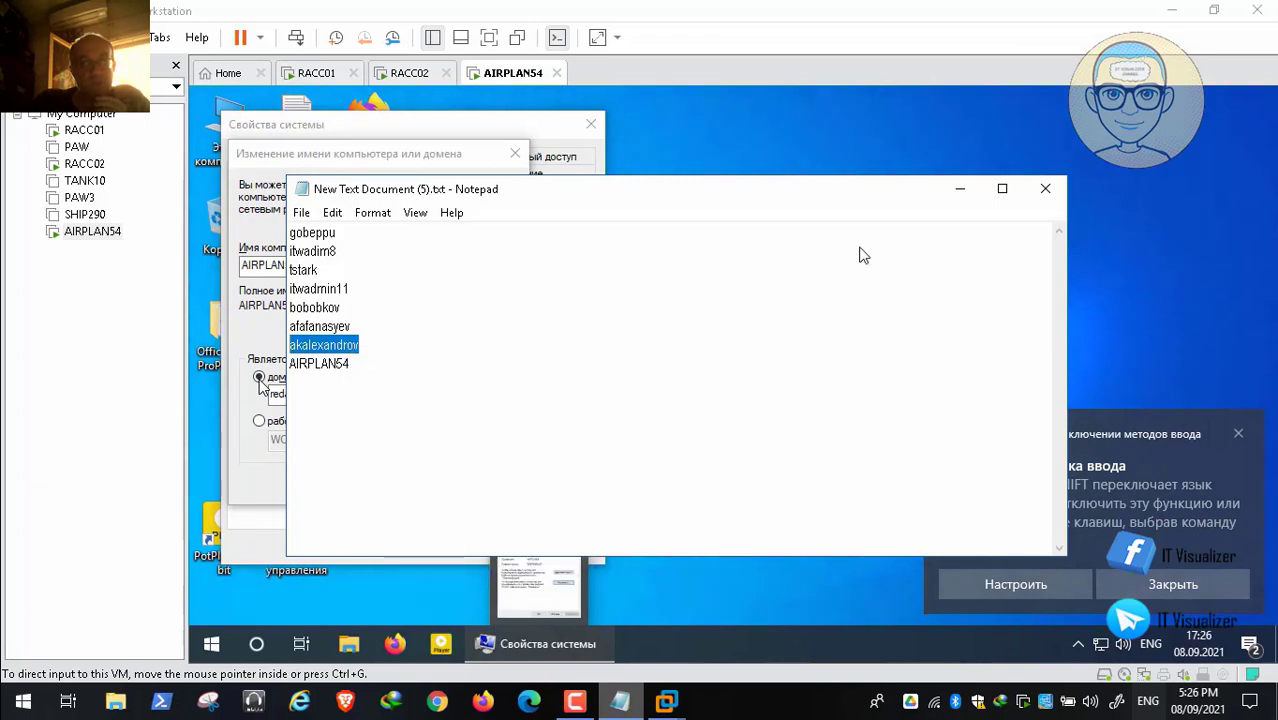
{"action": "left_click", "coordinate": [960, 193]}
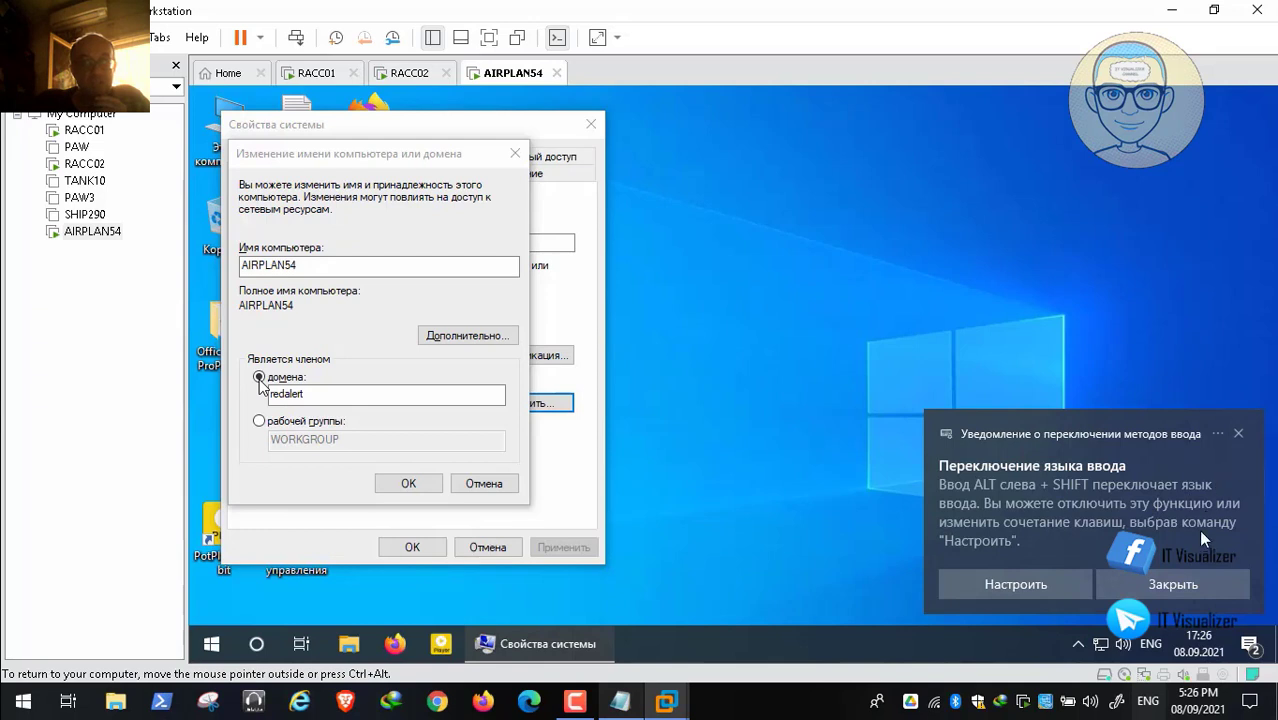
{"action": "left_click", "coordinate": [1239, 434]}
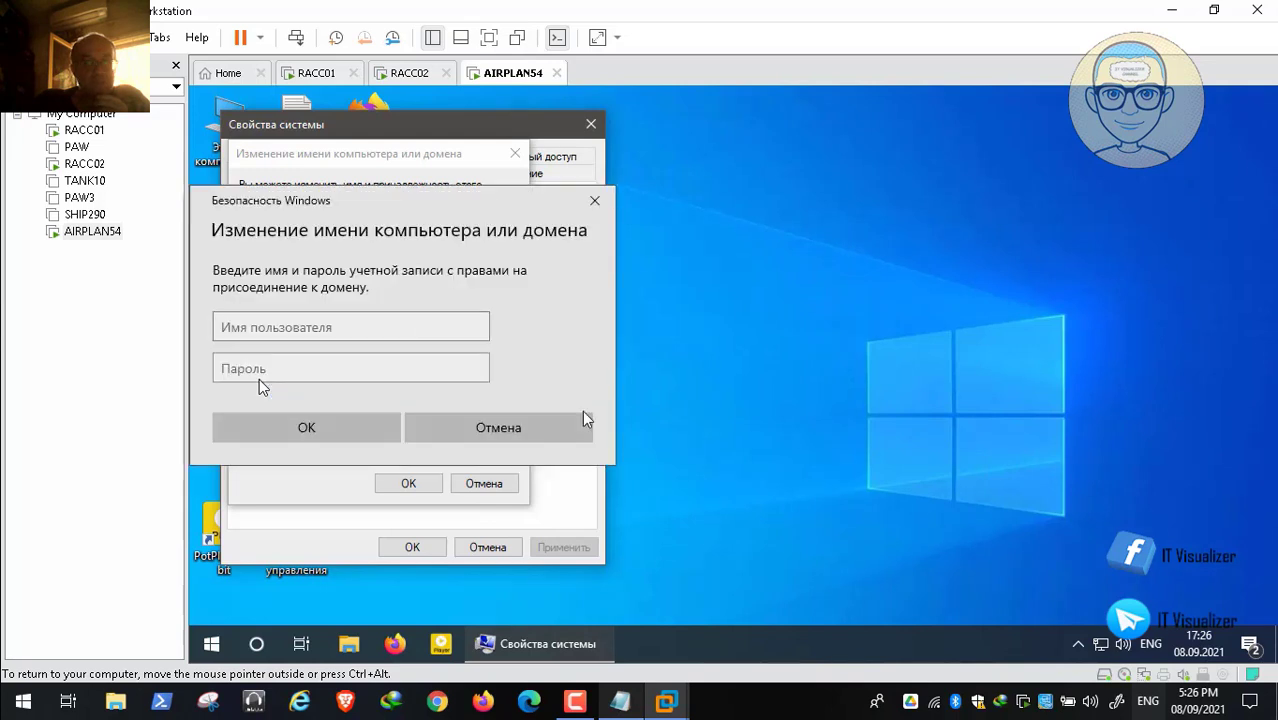
Step: Paste the copied account name as the Windows Security user name and enter its password
{"action": "left_click", "coordinate": [362, 330]}
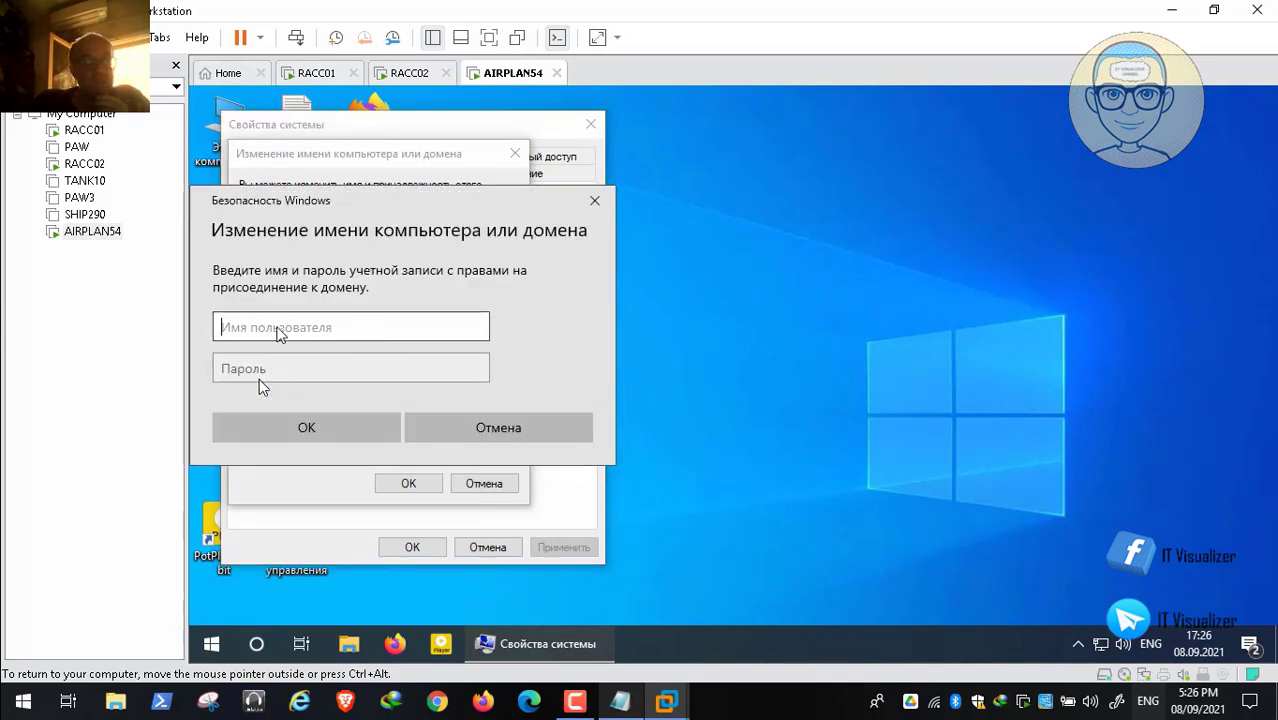
{"action": "key", "text": "ctrl+alt"}
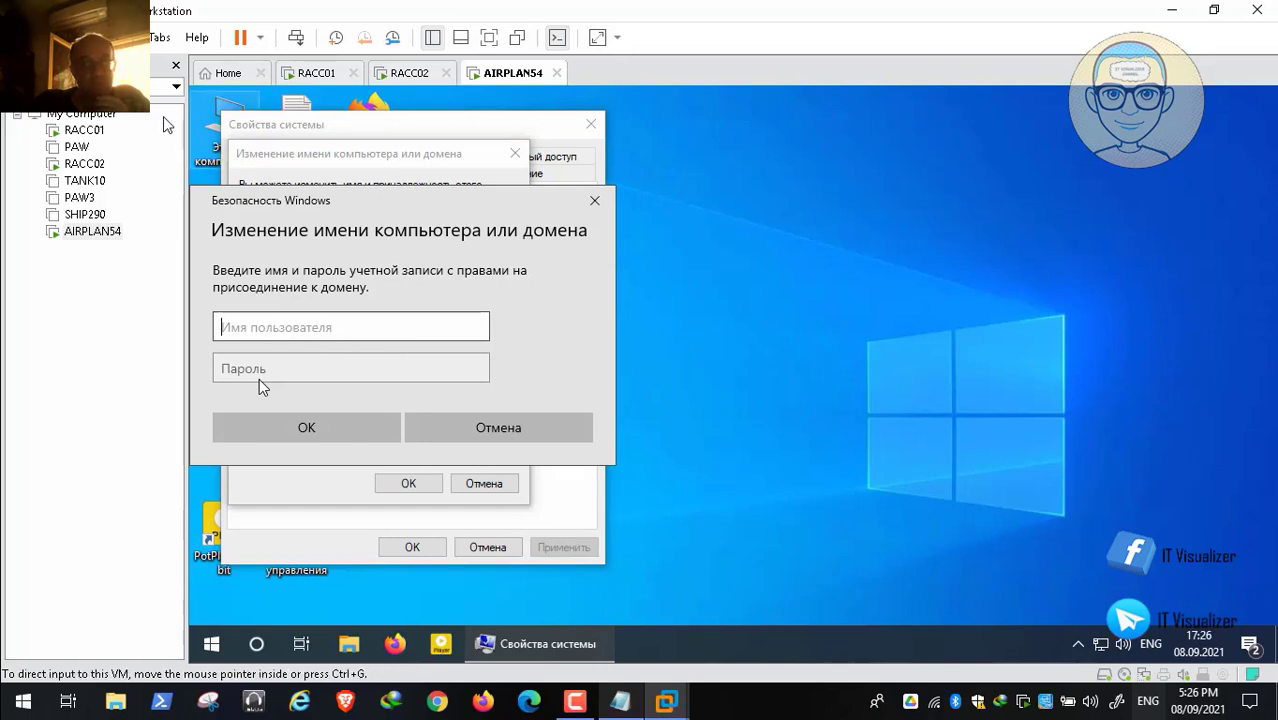
{"action": "left_click", "coordinate": [52, 37]}
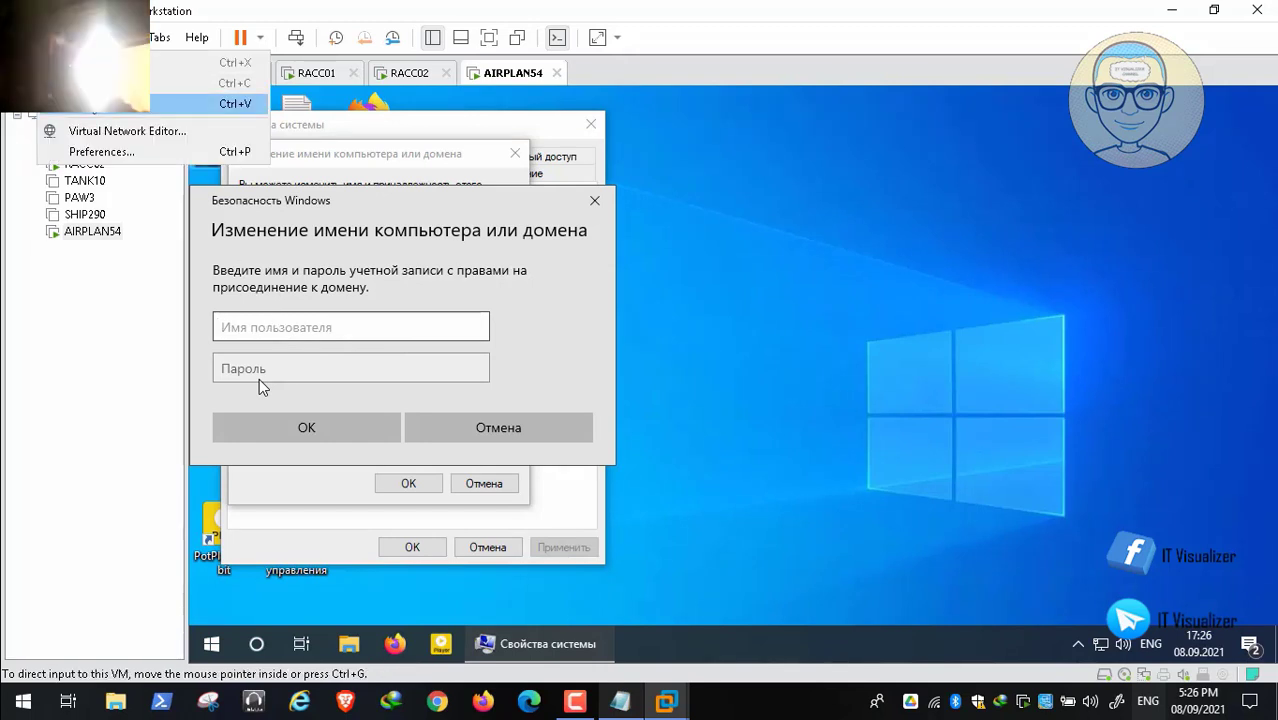
{"action": "left_click", "coordinate": [75, 102]}
{"action": "left_click", "coordinate": [322, 370]}
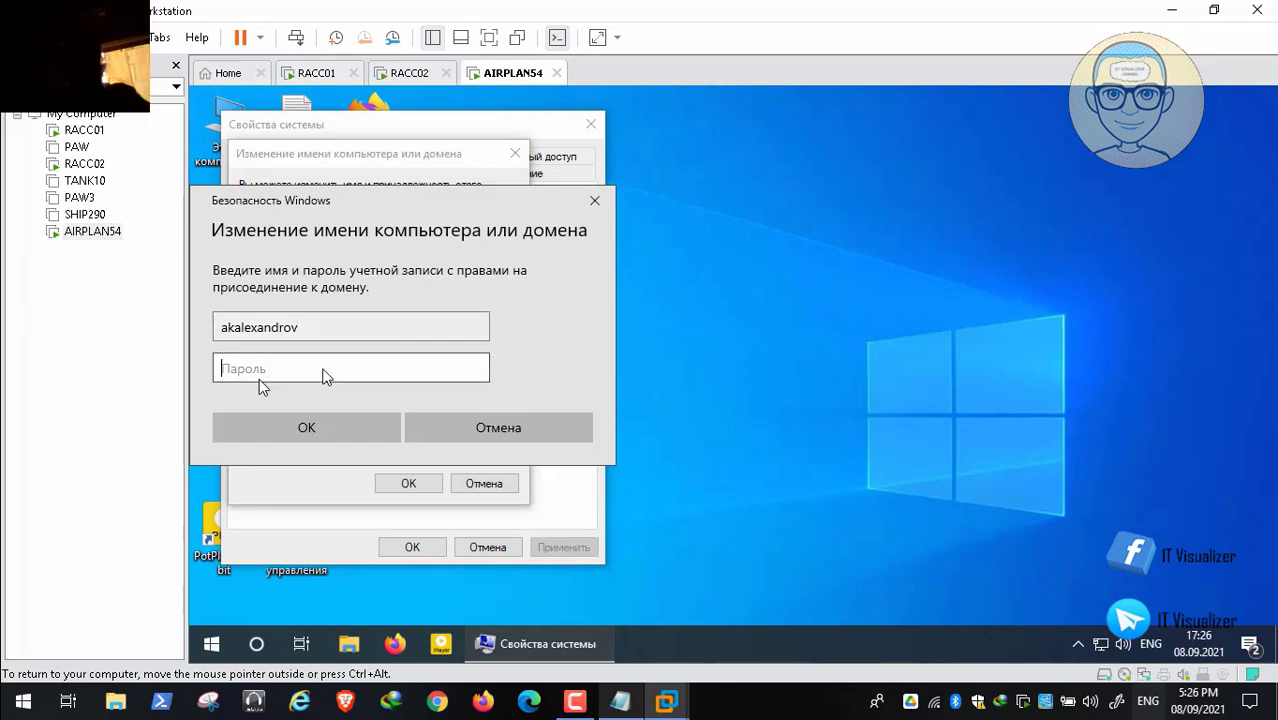
{"action": "type", "text": "•"}
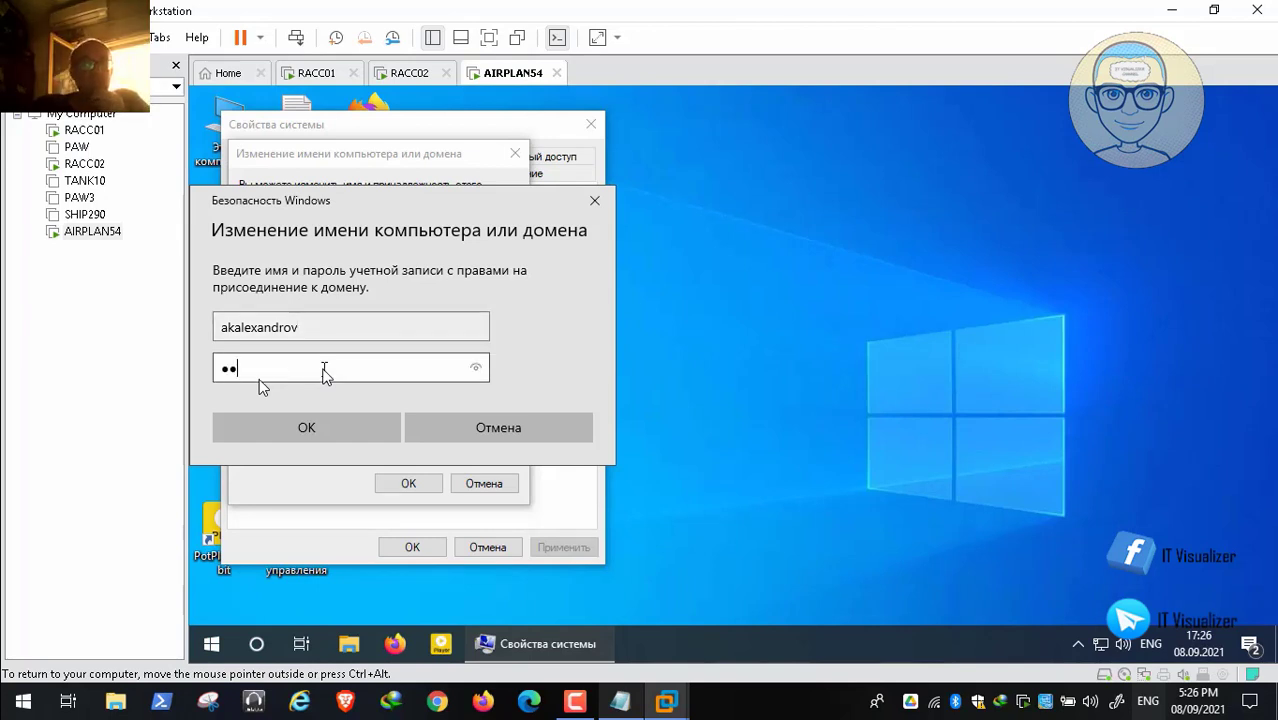
{"action": "type", "text": "••••••••"}
Step: Submit the domain-join credentials, dismiss the 'Access is denied' error, and bring back the notes
{"action": "key", "text": "Return"}
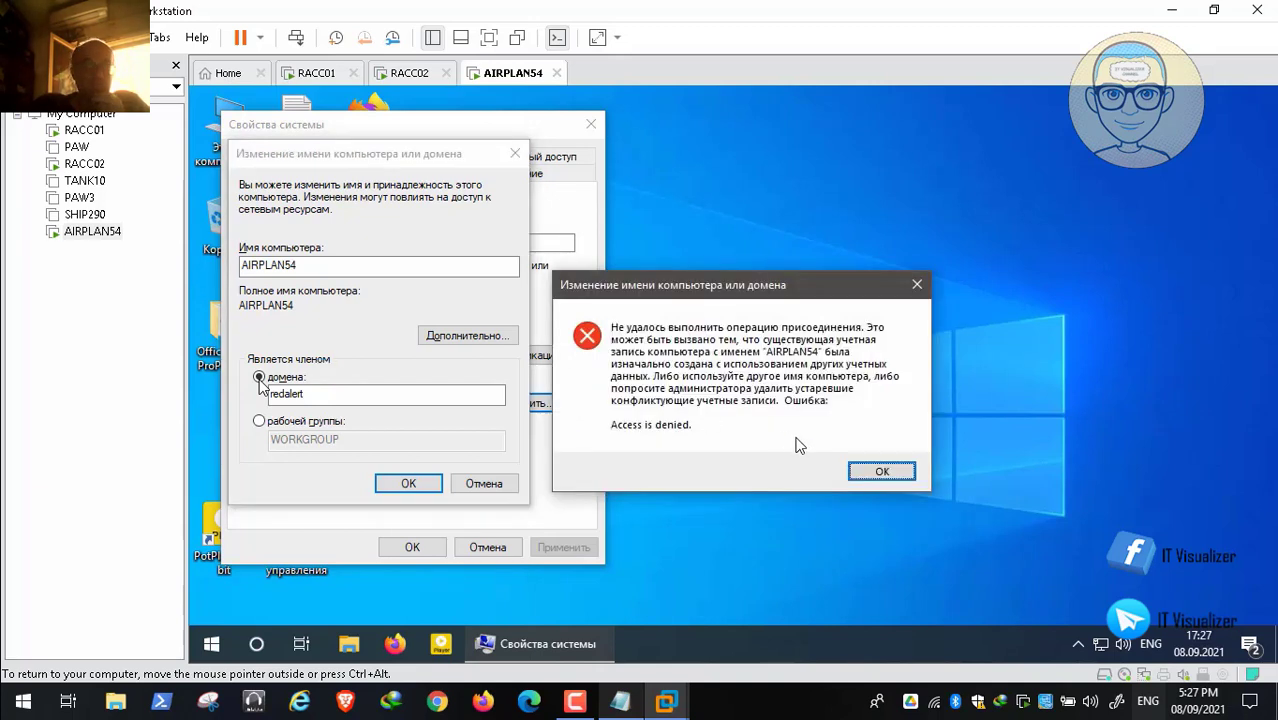
{"action": "left_click", "coordinate": [881, 473]}
{"action": "left_click", "coordinate": [620, 701]}
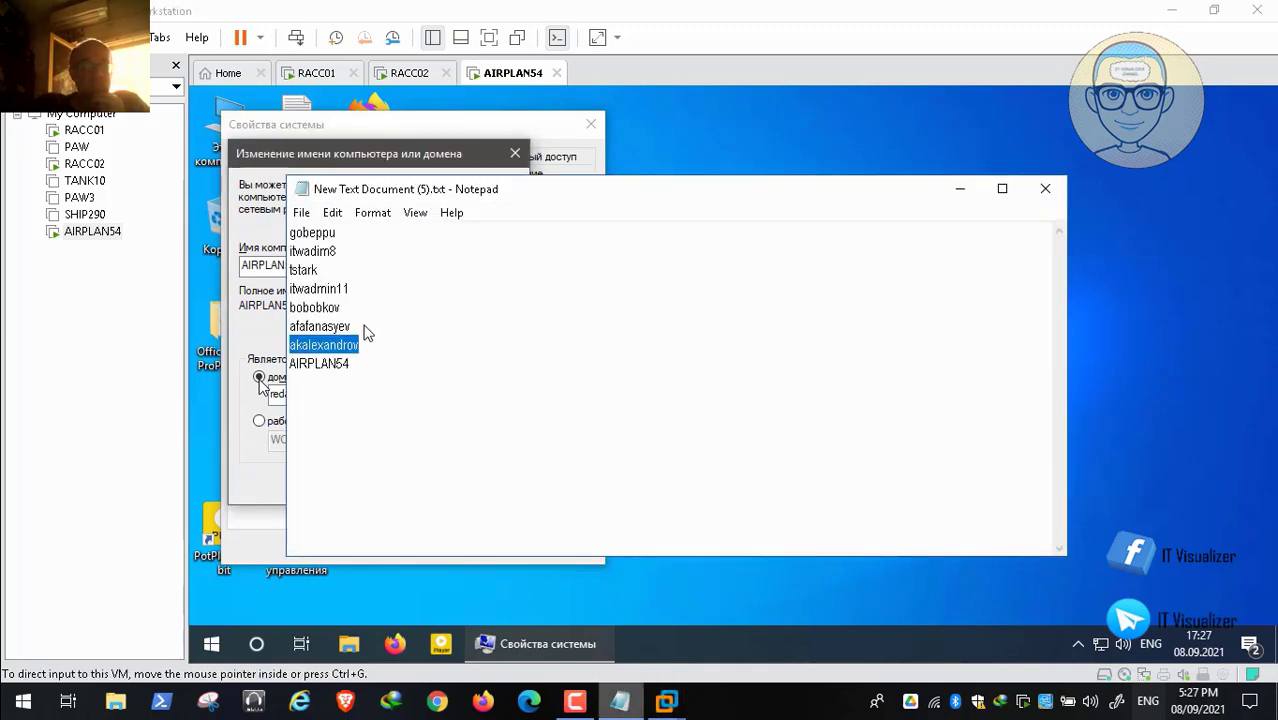
Step: Select another account name in the notes and seek the recording back to the credential prompt
{"action": "left_click_drag", "start_coordinate": [353, 327], "coordinate": [288, 328]}
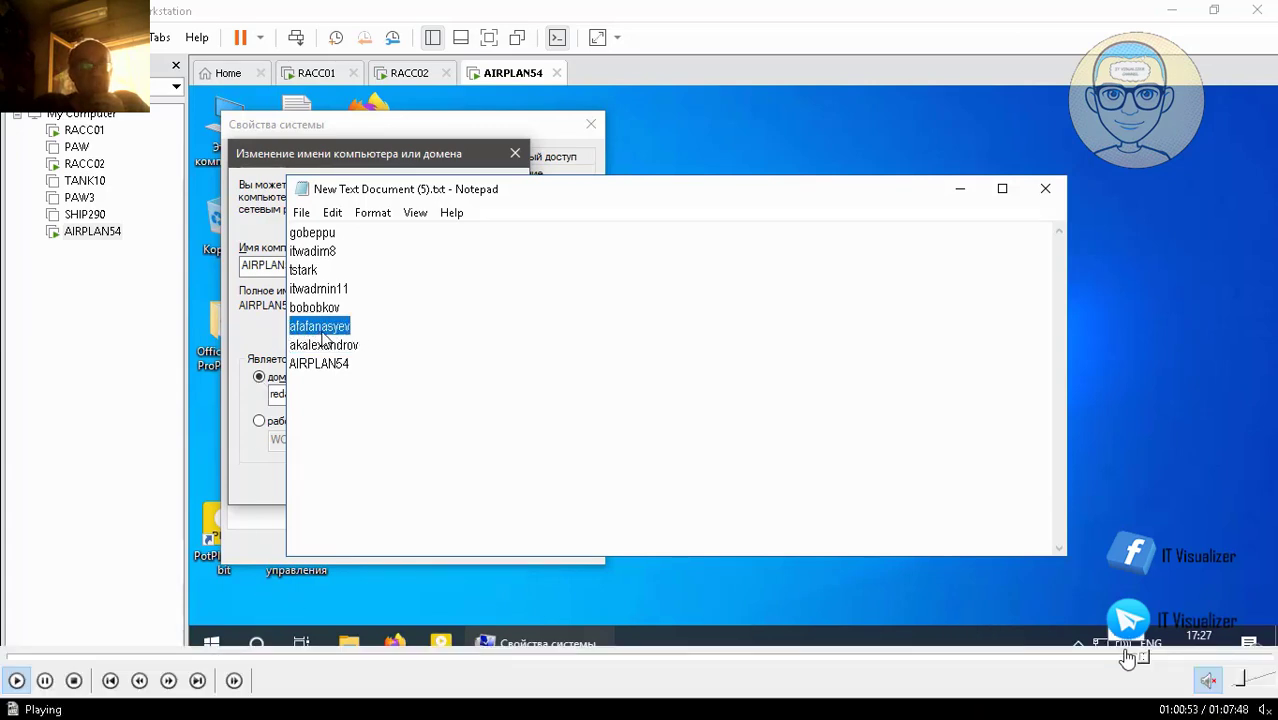
{"action": "left_click", "coordinate": [1152, 658]}
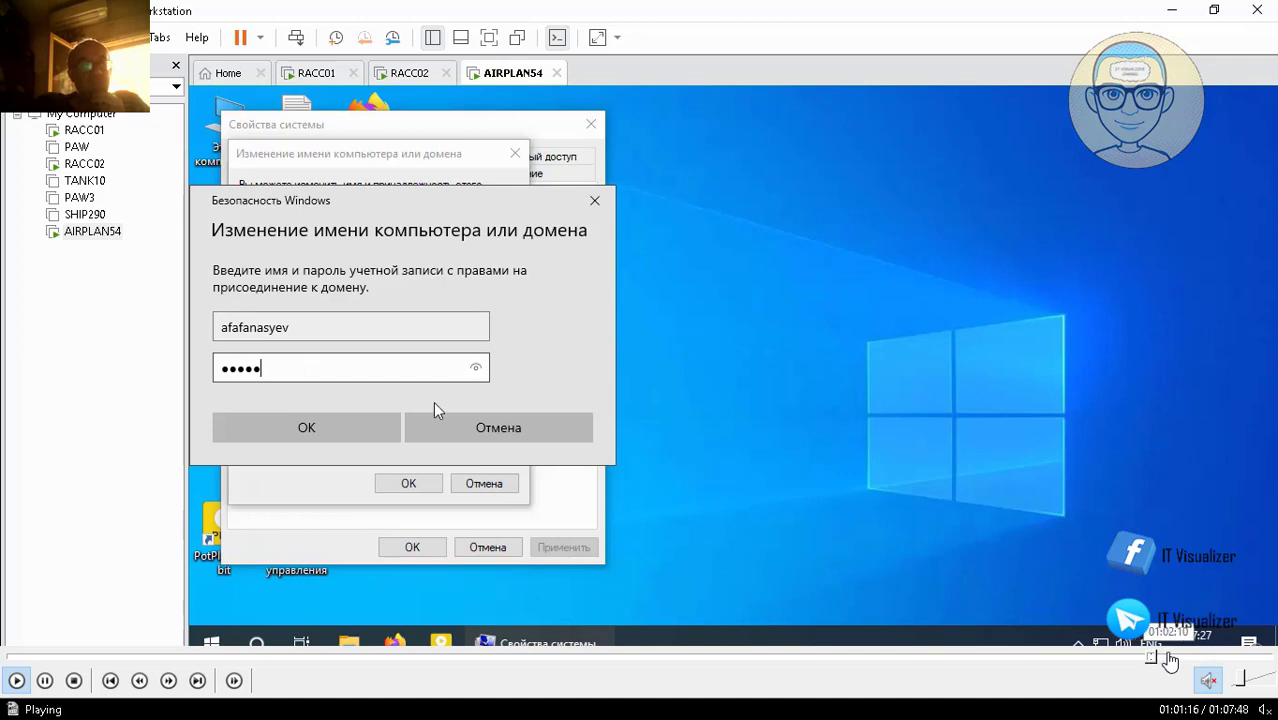
{"action": "left_click", "coordinate": [1169, 658]}
{"action": "left_click", "coordinate": [1163, 660]}
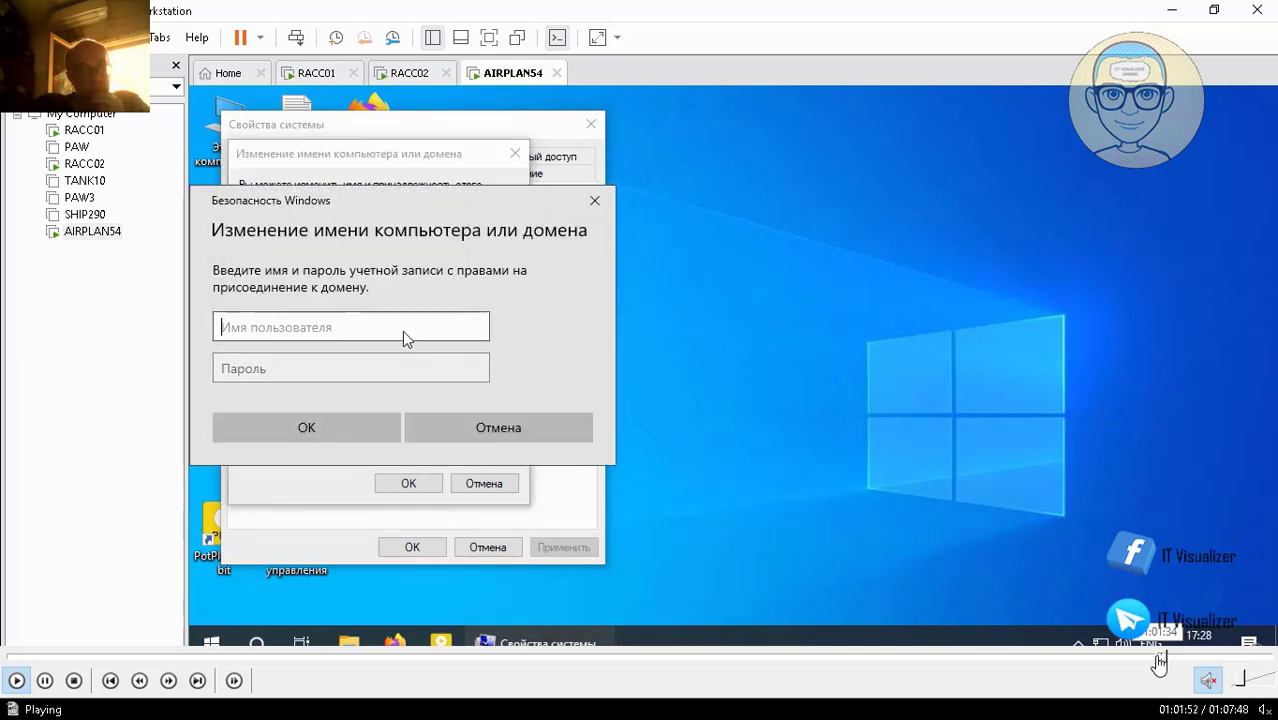
{"action": "left_click", "coordinate": [1160, 659]}
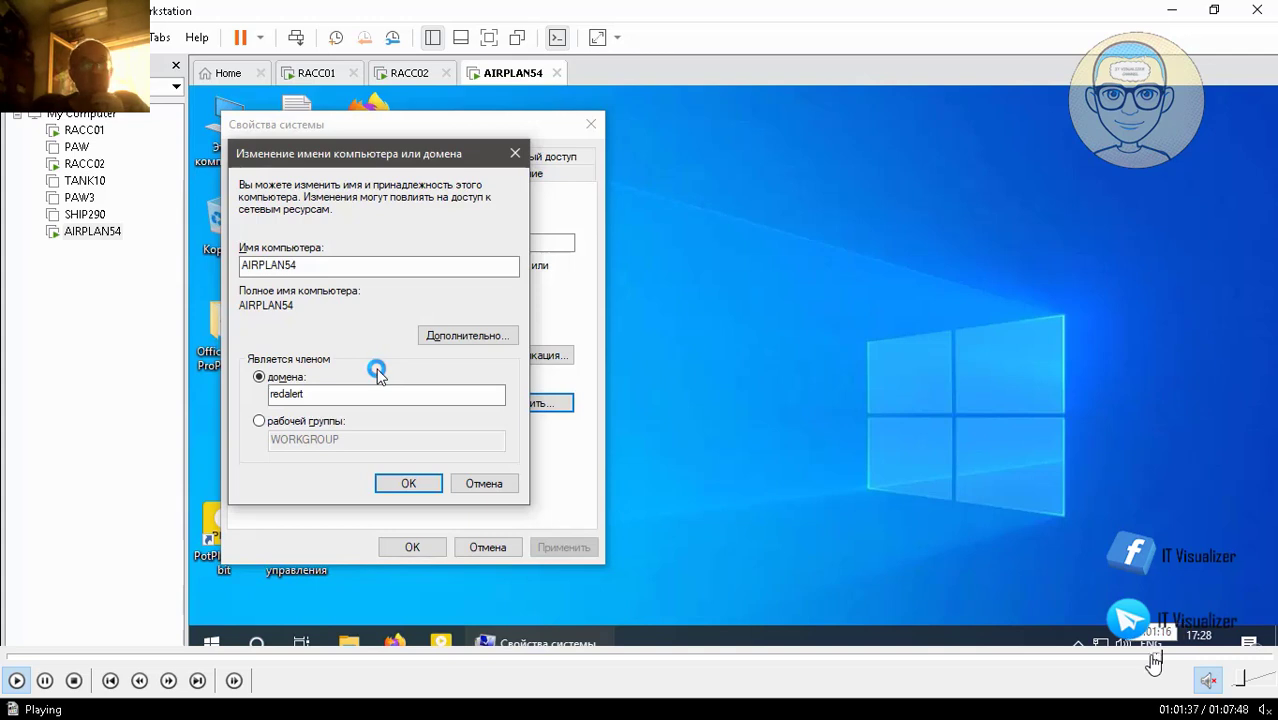
{"action": "left_click", "coordinate": [1153, 659]}
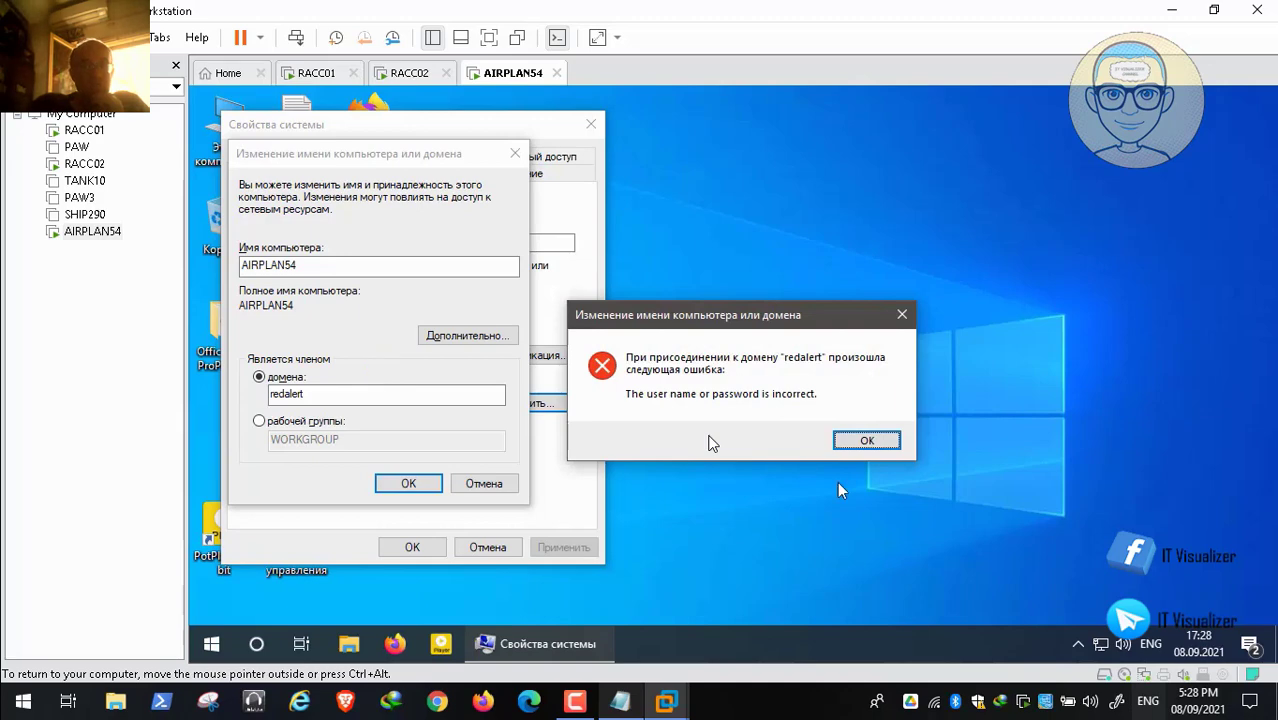
Step: Dismiss the incorrect-credentials error, resubmit with a third account, and acknowledge the 'Welcome to the redalert domain' message
{"action": "left_click", "coordinate": [857, 447]}
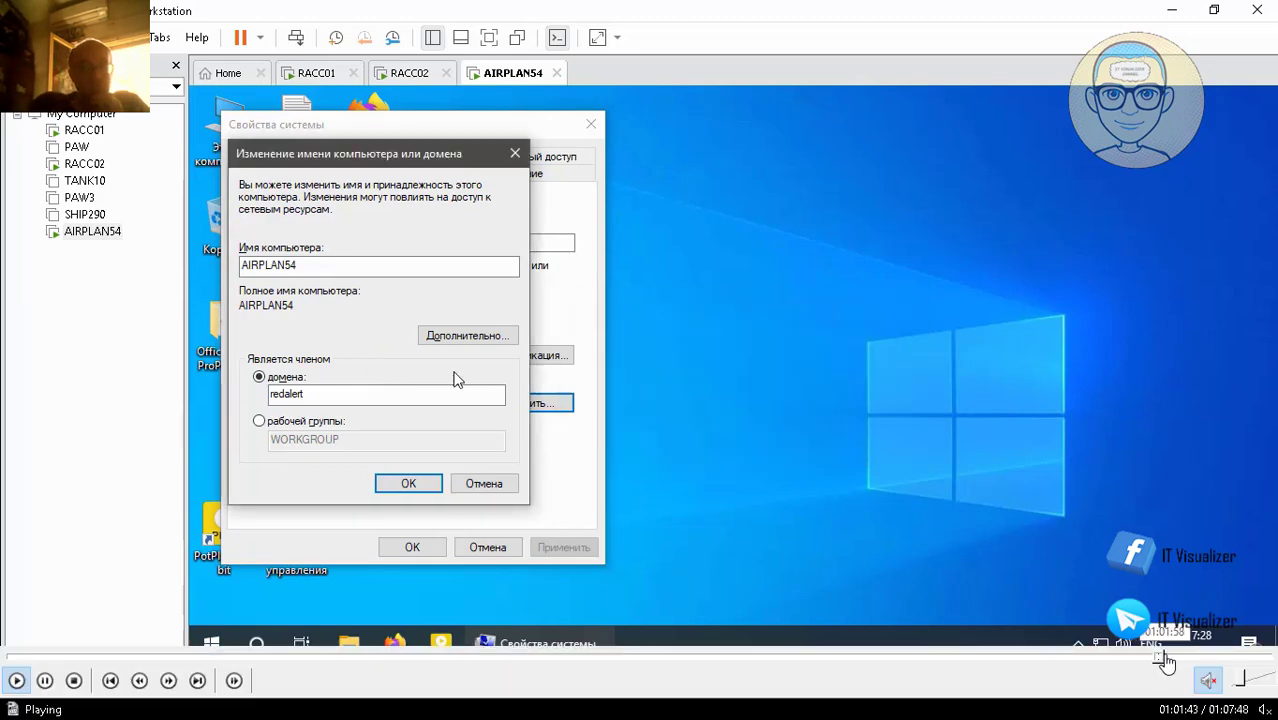
{"action": "left_click", "coordinate": [408, 483]}
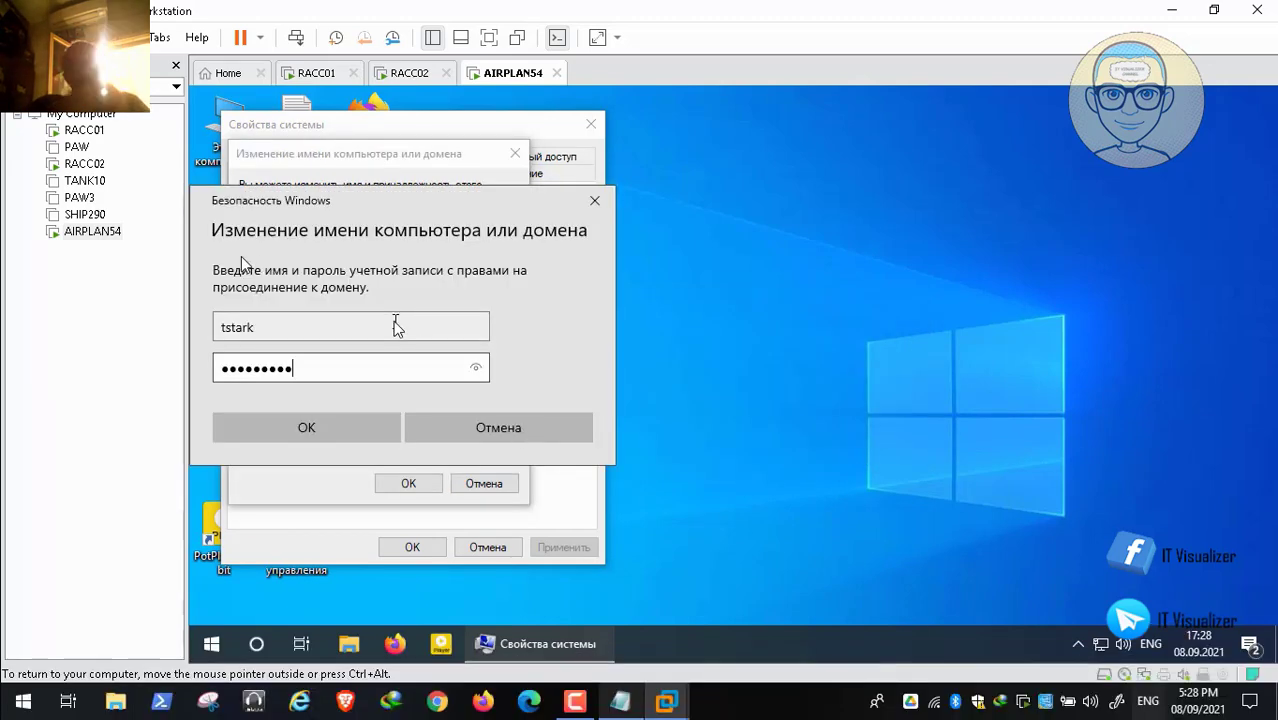
{"action": "key", "text": "Return"}
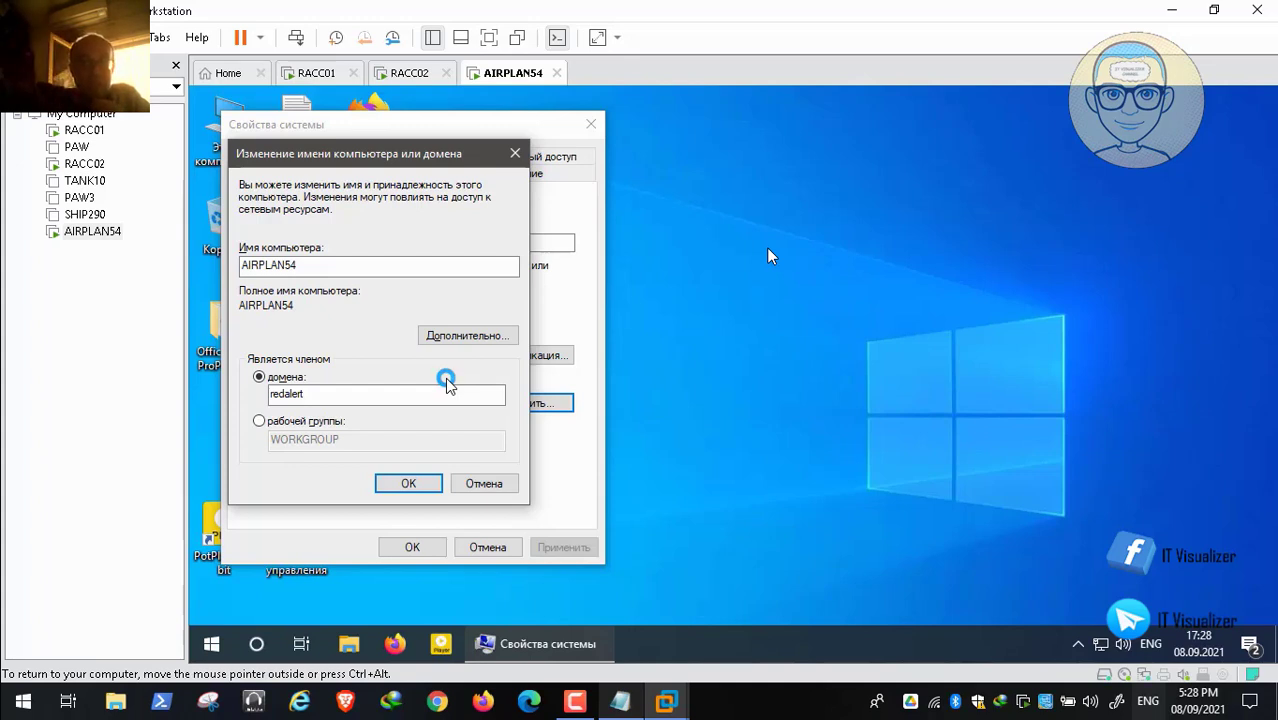
{"action": "left_click", "coordinate": [824, 436]}
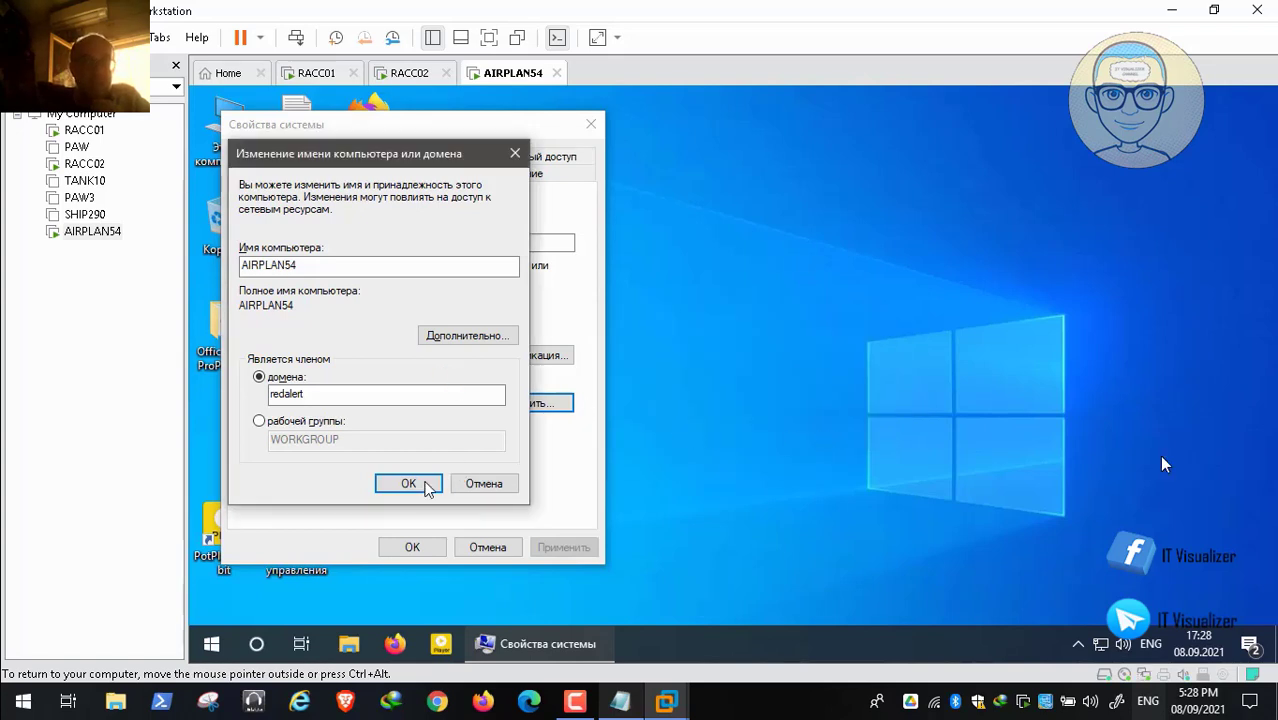
Step: Resume the recording after AIRPLAN54 restarts and select the workstation admin account name in Notepad
{"action": "mouse_move", "coordinate": [1190, 692]}
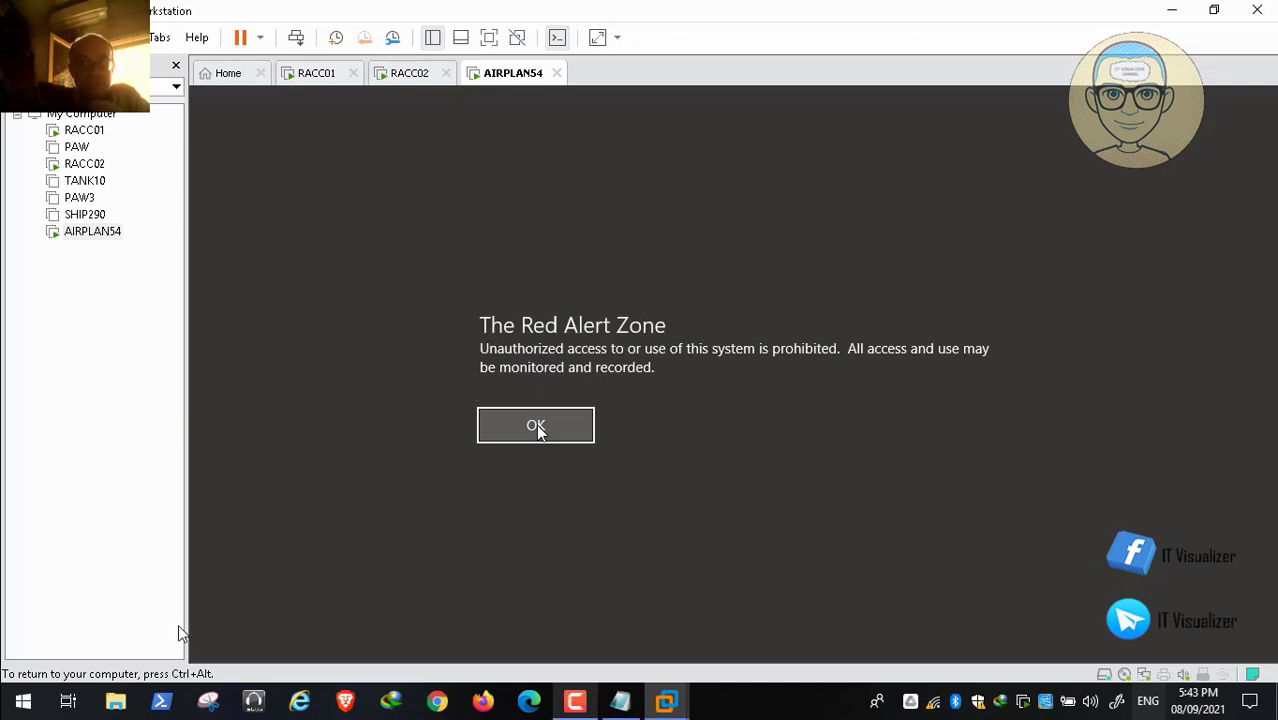
{"action": "left_click", "coordinate": [15, 681]}
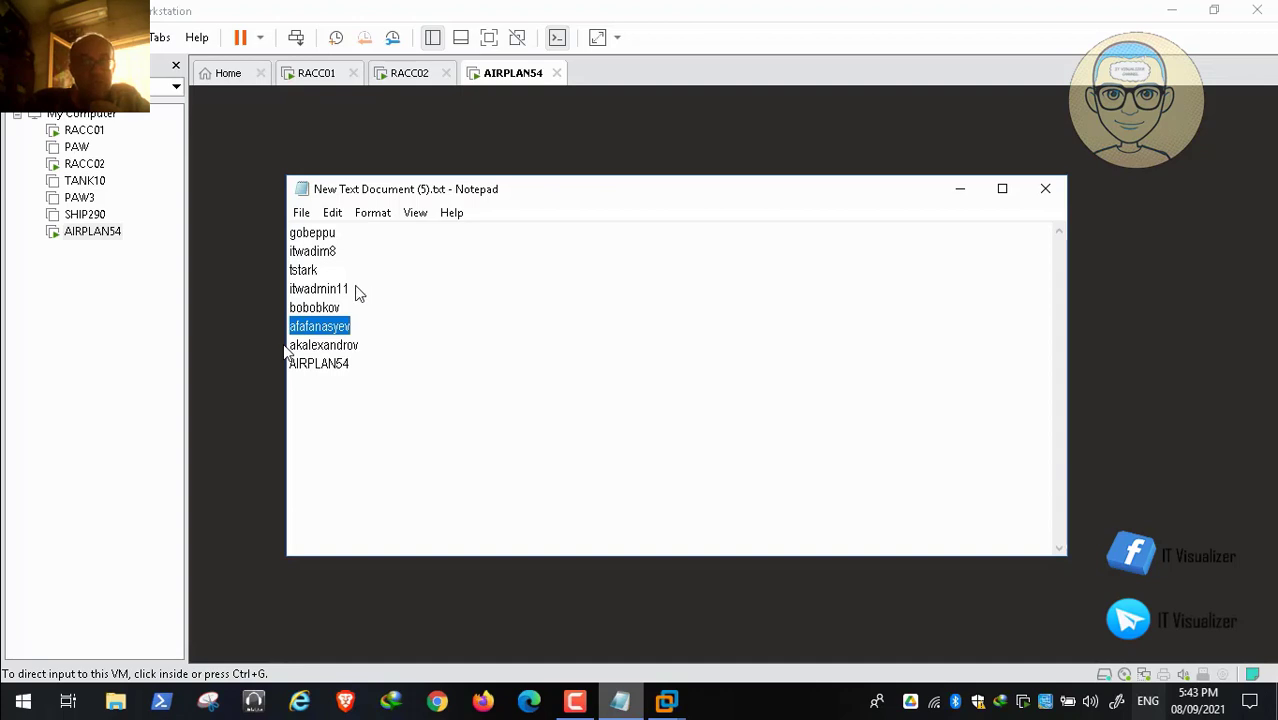
{"action": "left_click_drag", "start_coordinate": [350, 290], "coordinate": [296, 289]}
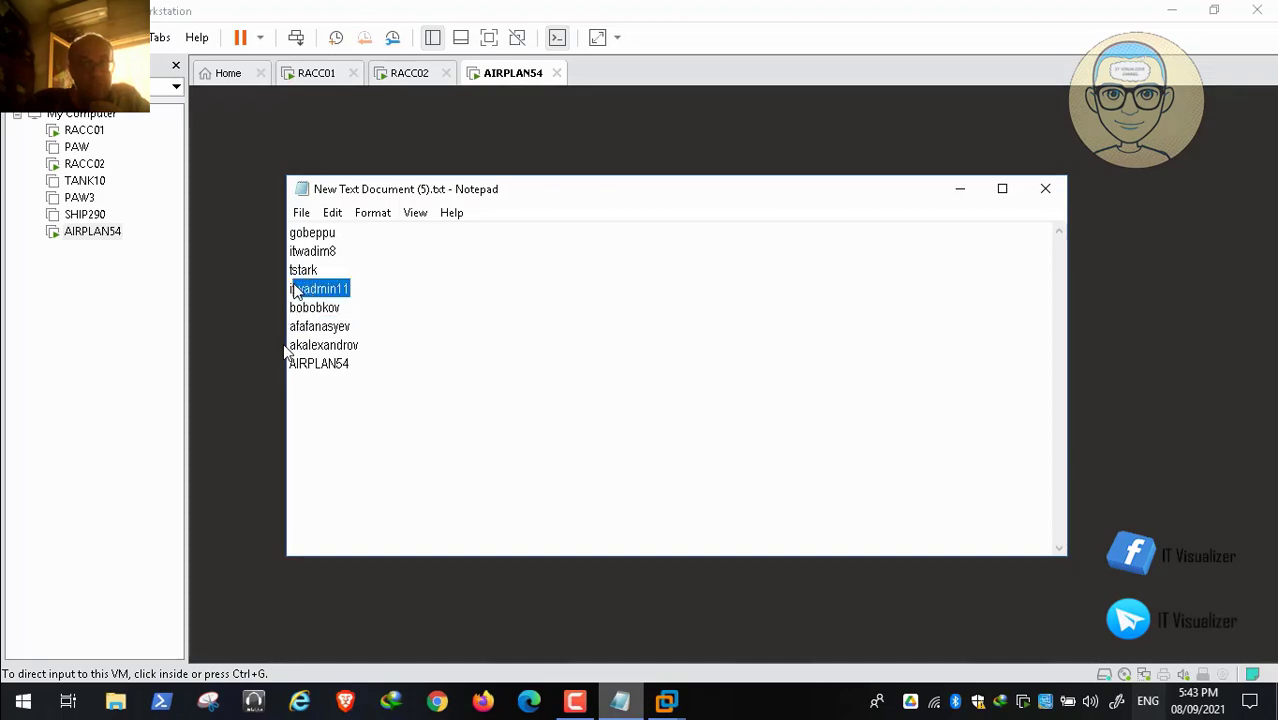
Step: Copy the workstation admin name from Notepad and paste it into the User name field via Edit > Paste
{"action": "right_click", "coordinate": [345, 289]}
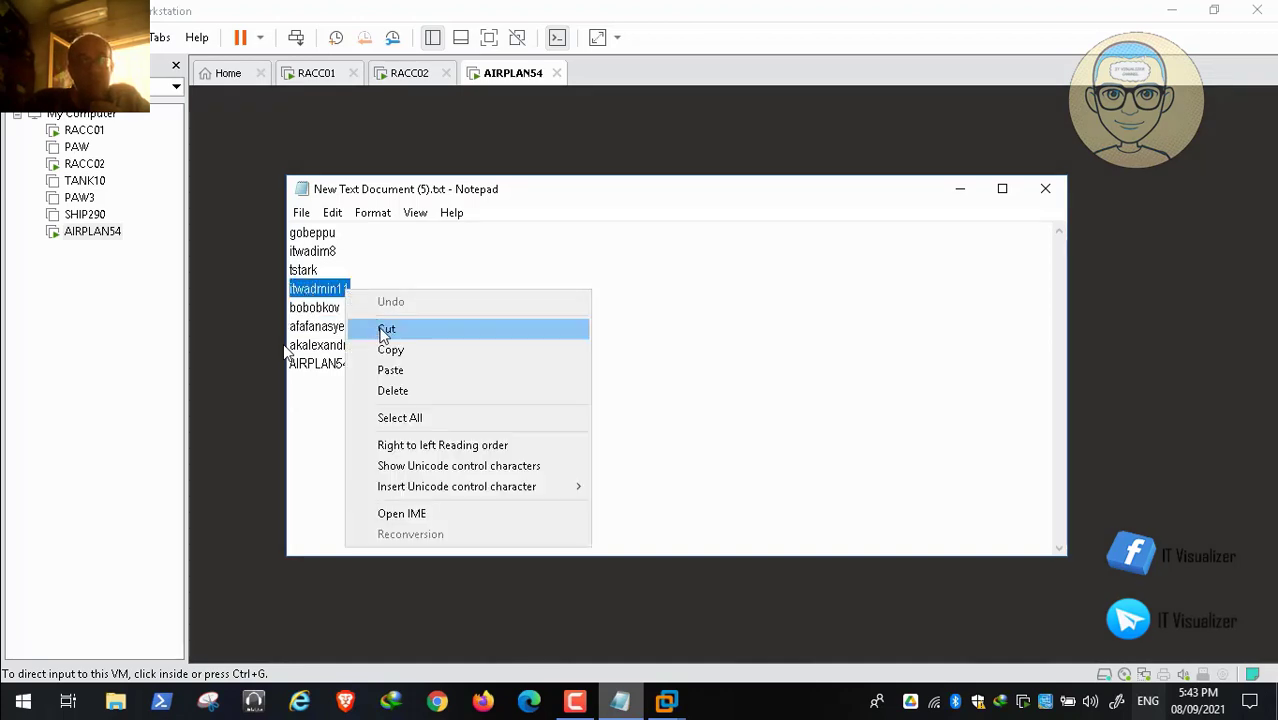
{"action": "left_click", "coordinate": [390, 350]}
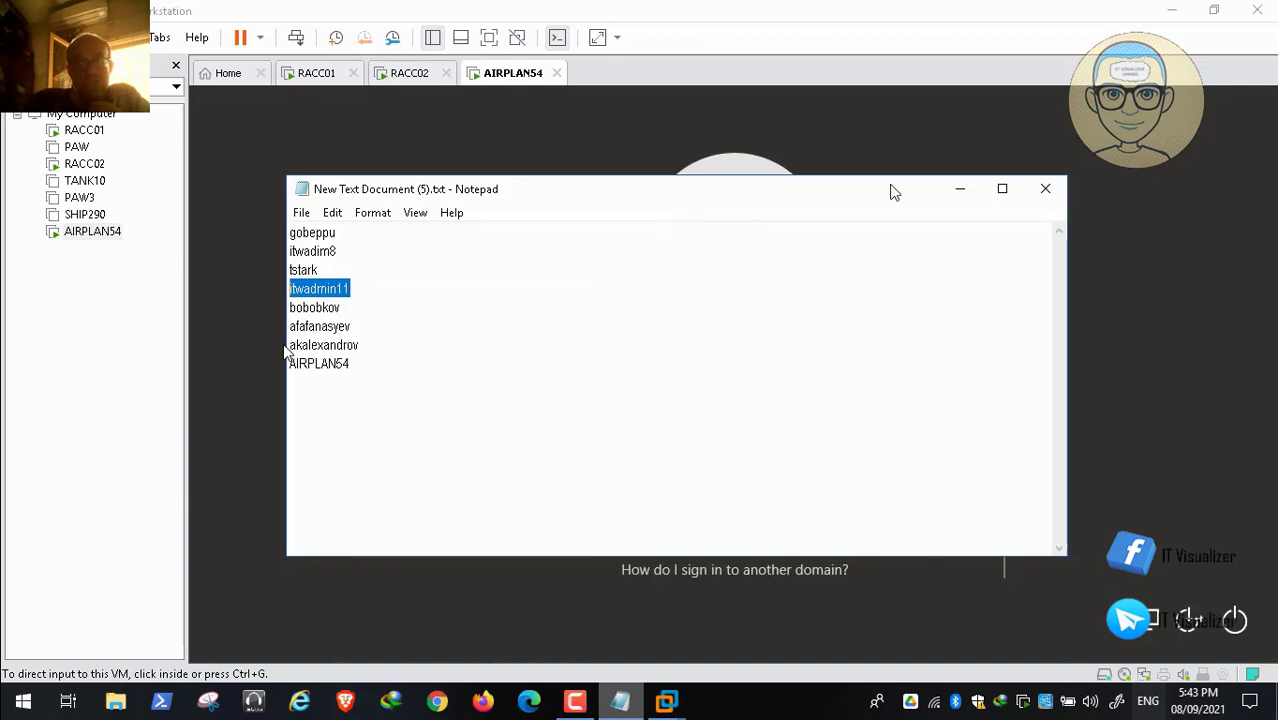
{"action": "left_click", "coordinate": [960, 190]}
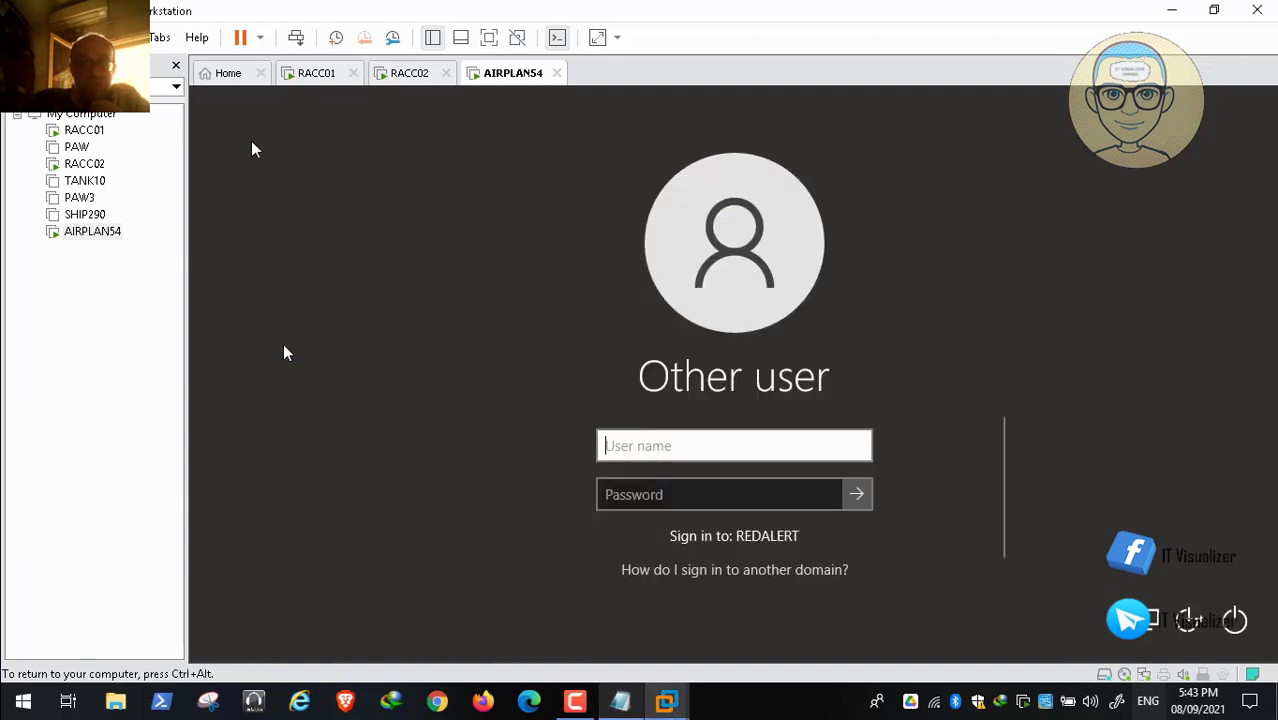
{"action": "key", "text": "ctrl+alt"}
{"action": "key", "text": "alt+e"}
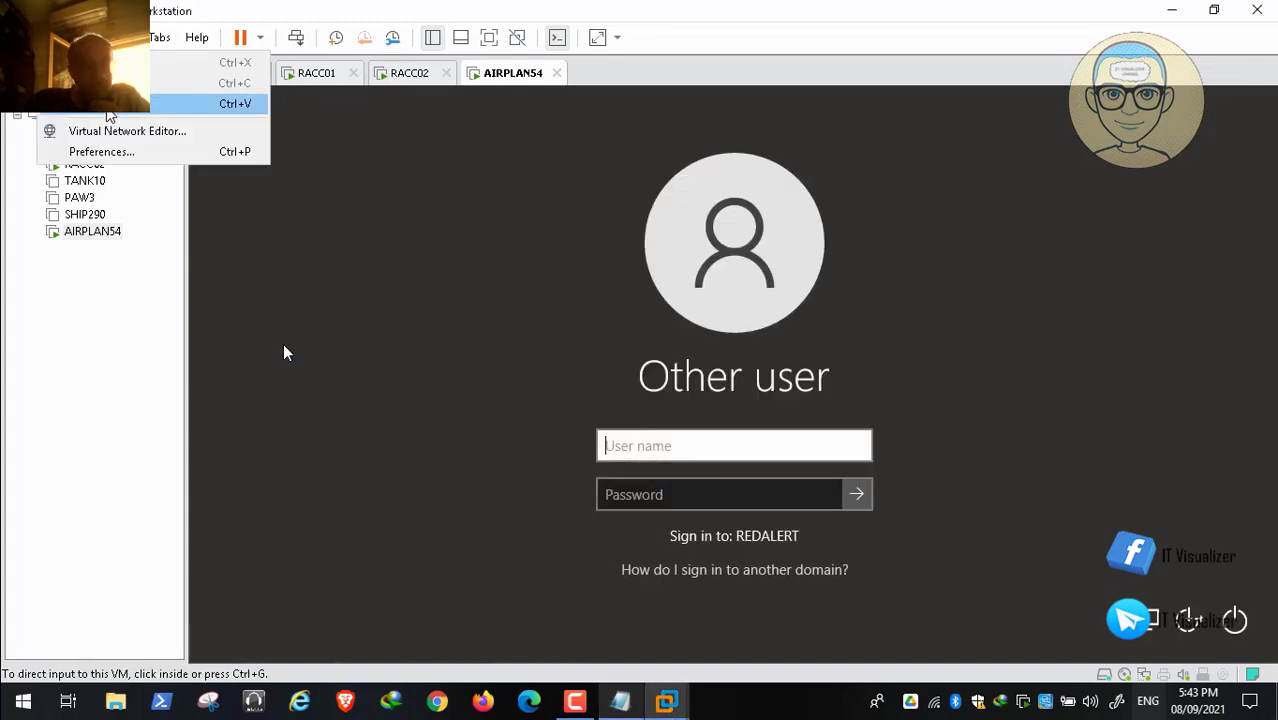
{"action": "key", "text": "p"}
Step: Enter the password and sign in to AIRPLAN54 as the REDALERT workstation admin
{"action": "left_click", "coordinate": [632, 497]}
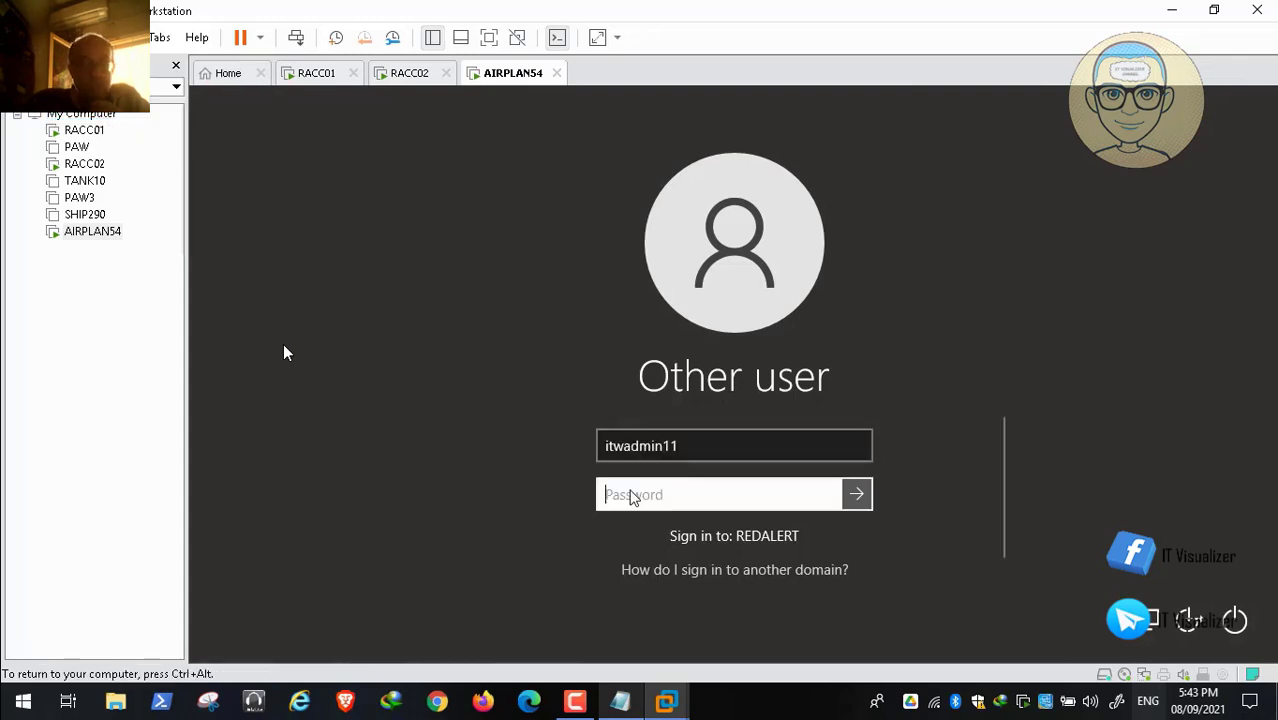
{"action": "type", "text": "Pa$"}
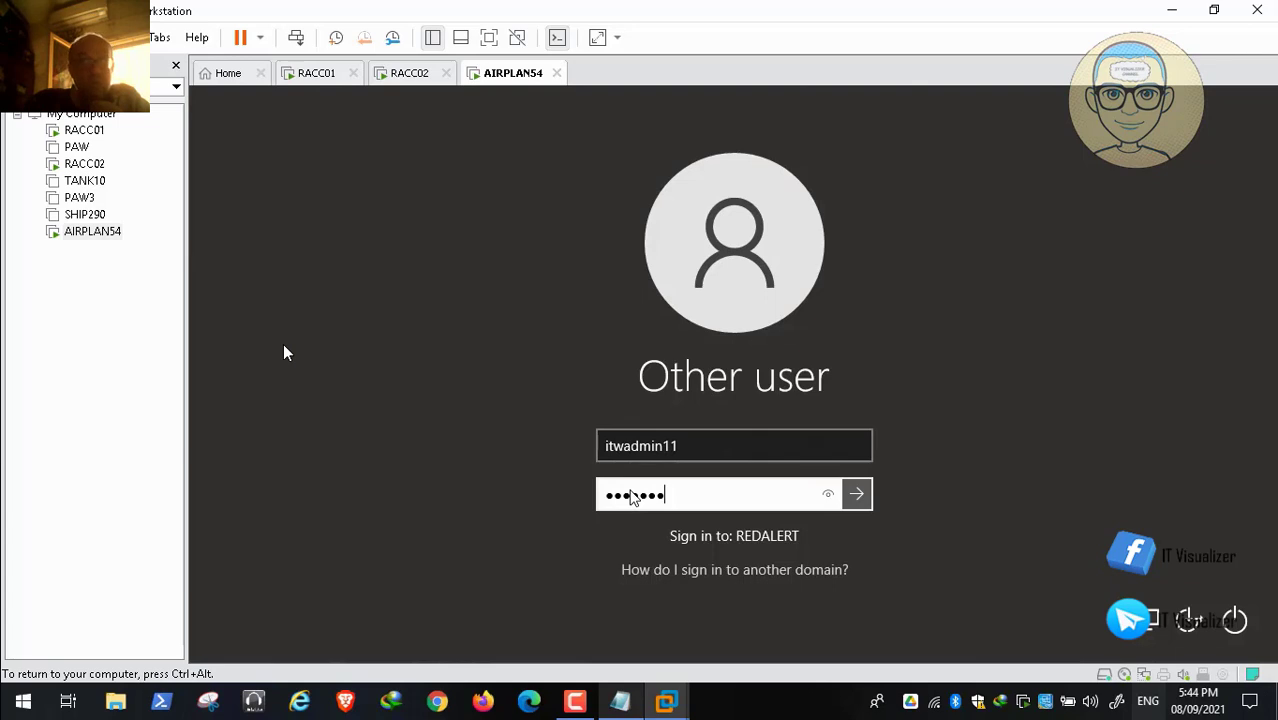
{"action": "key", "text": "Return"}
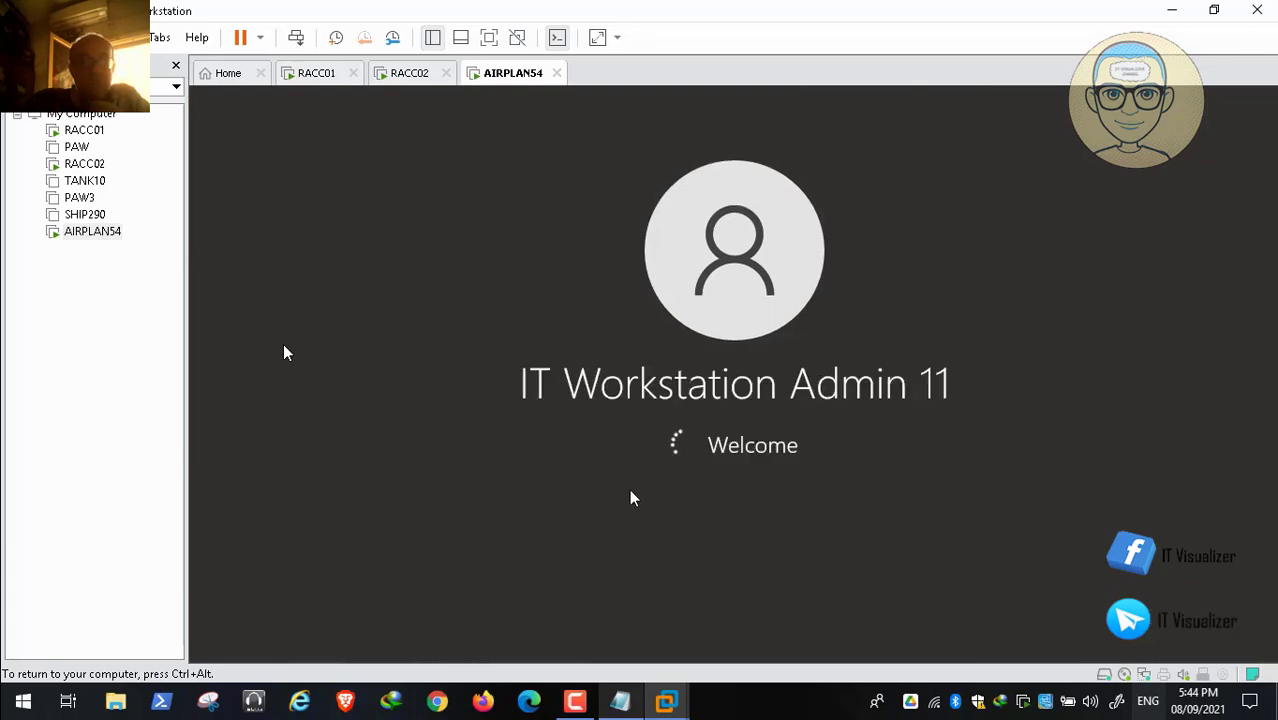
{"action": "key", "text": "ctrl+alt"}
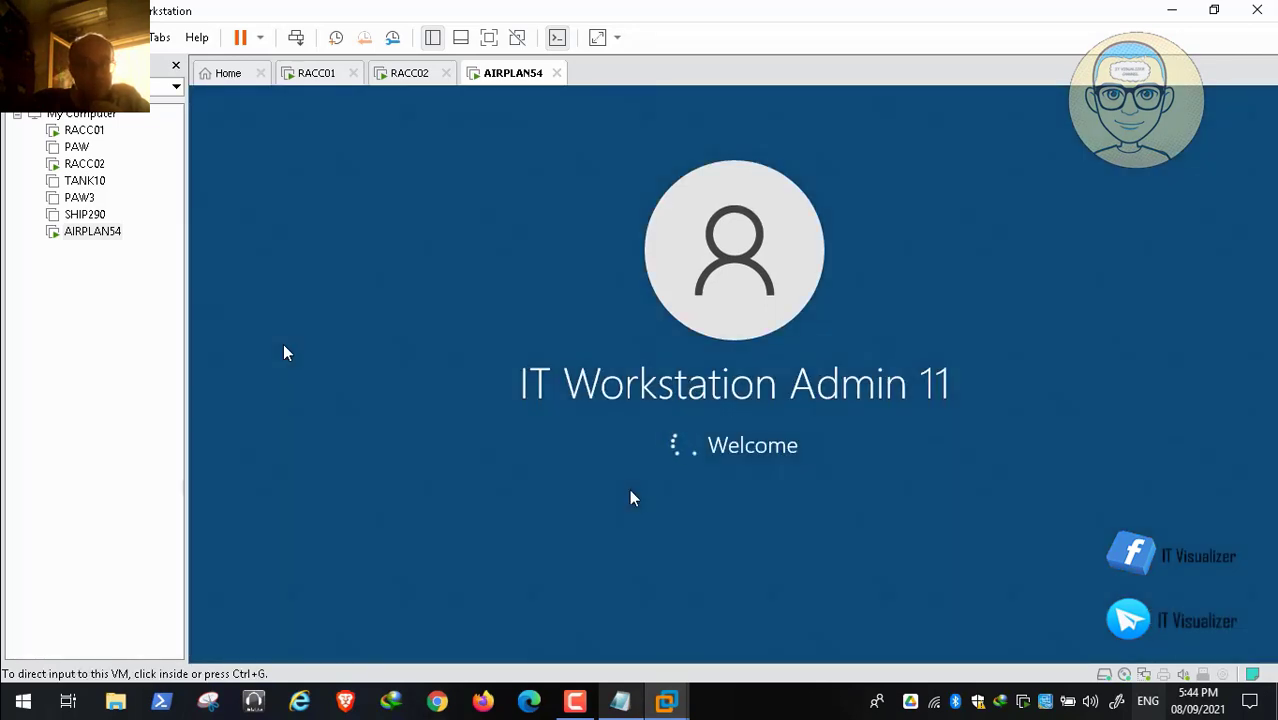
{"action": "left_click", "coordinate": [575, 701]}
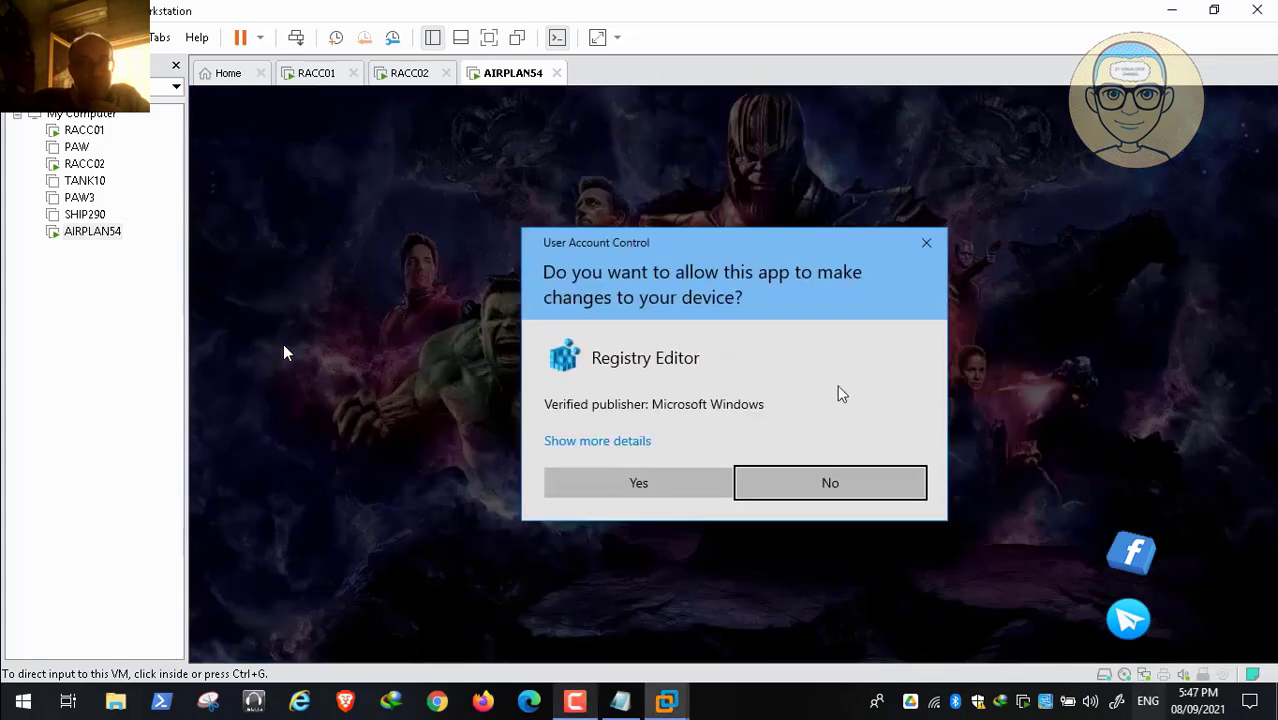
Step: Allow Registry Editor to make changes in the User Account Control prompt
{"action": "left_click", "coordinate": [612, 484]}
{"action": "left_click", "coordinate": [641, 486]}
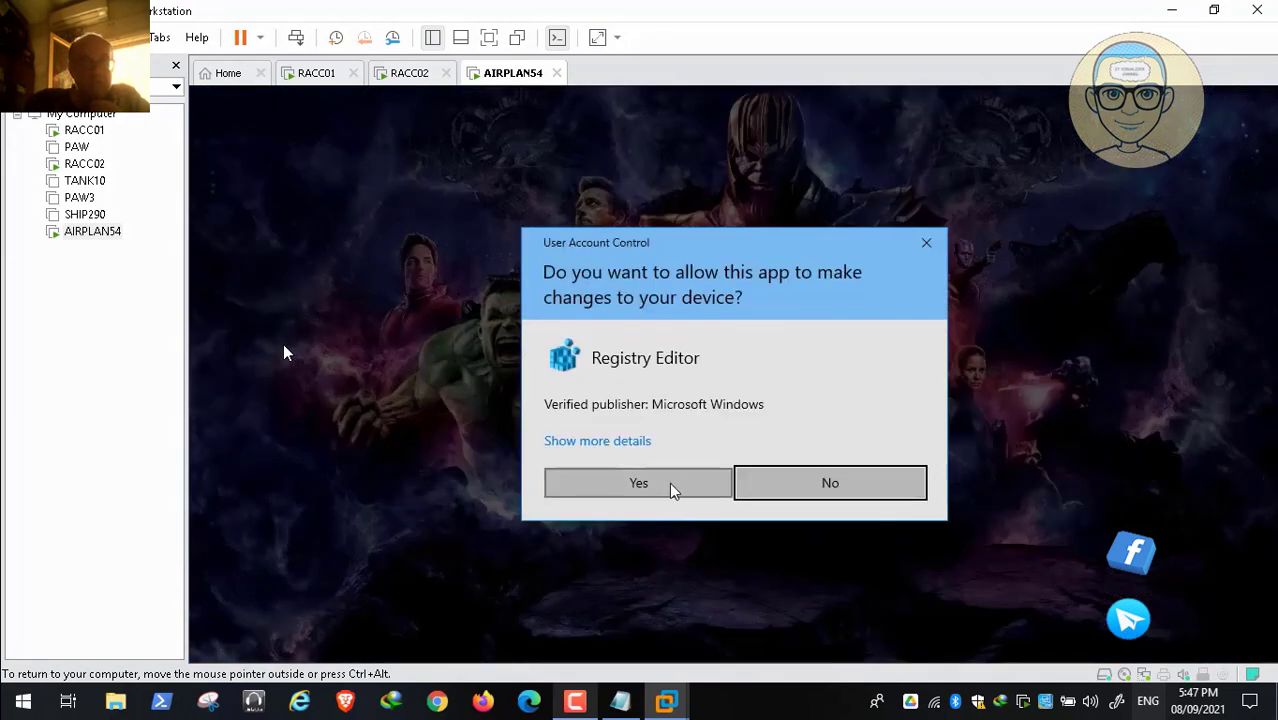
{"action": "left_click", "coordinate": [671, 484]}
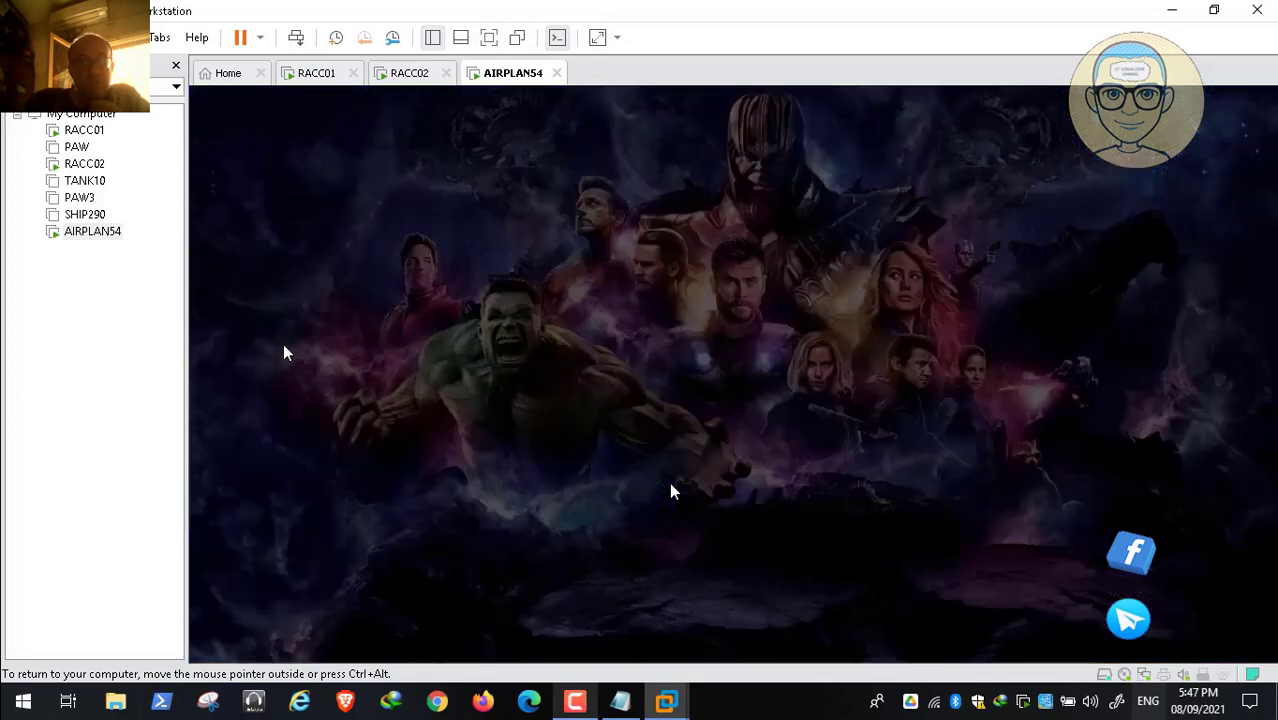
{"action": "left_click", "coordinate": [654, 494]}
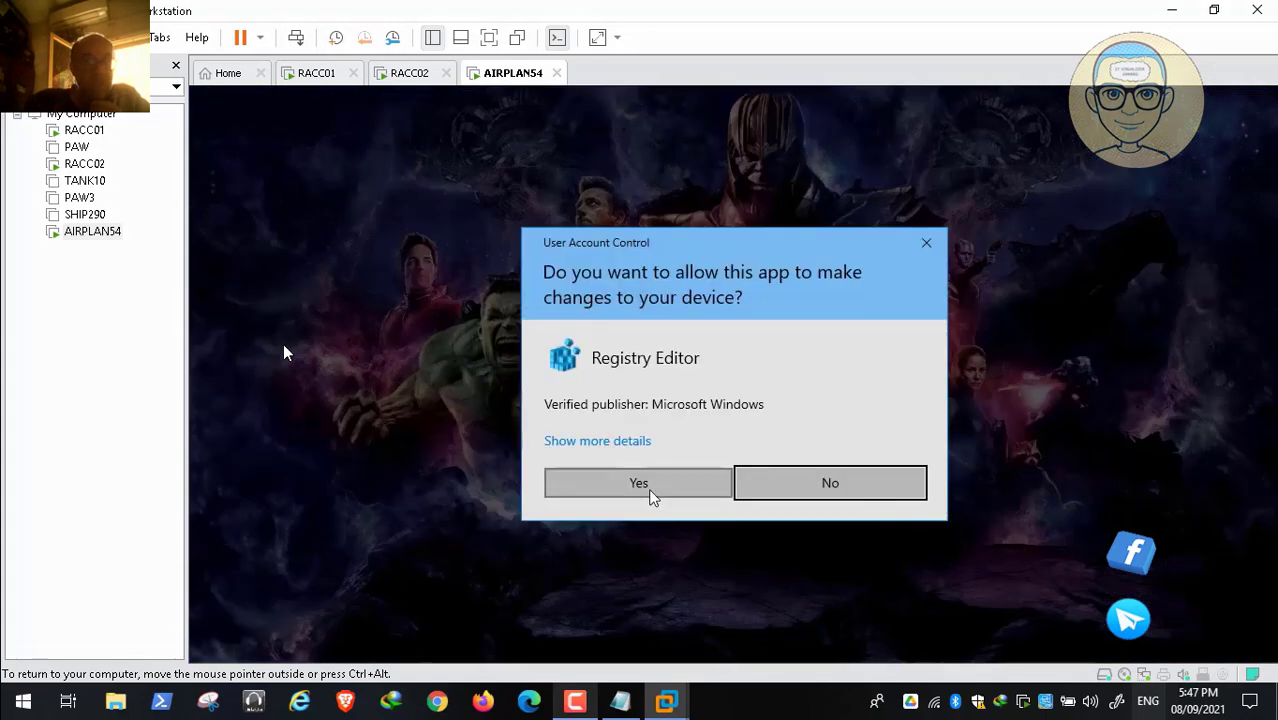
{"action": "left_click", "coordinate": [630, 490]}
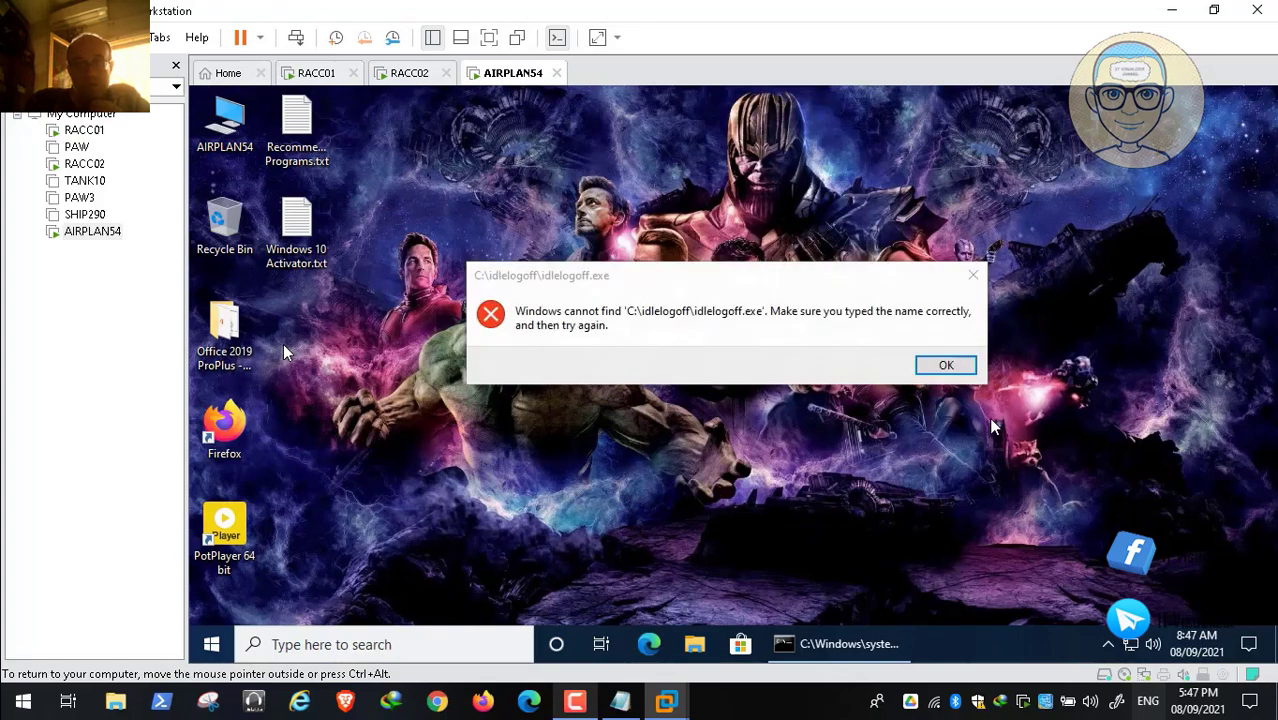
Step: Dismiss the missing idlelogoff.exe error and resume the recording
{"action": "left_click", "coordinate": [948, 366]}
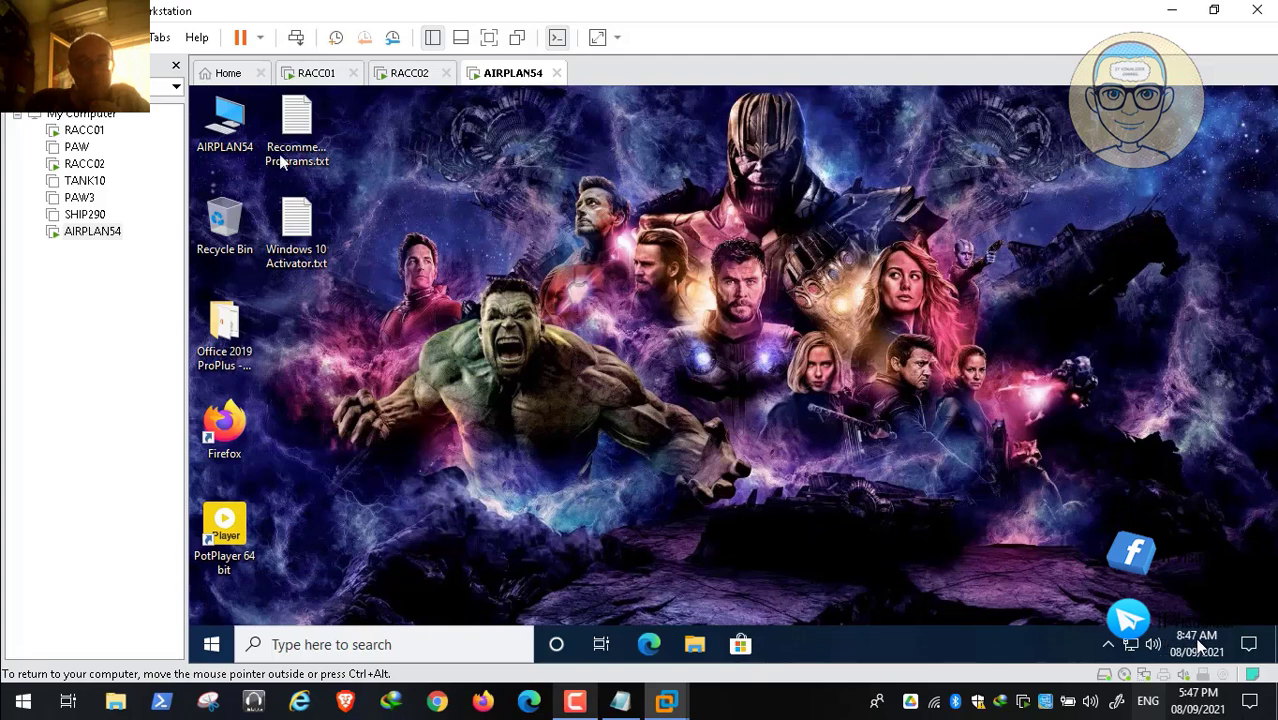
{"action": "mouse_move", "coordinate": [402, 707]}
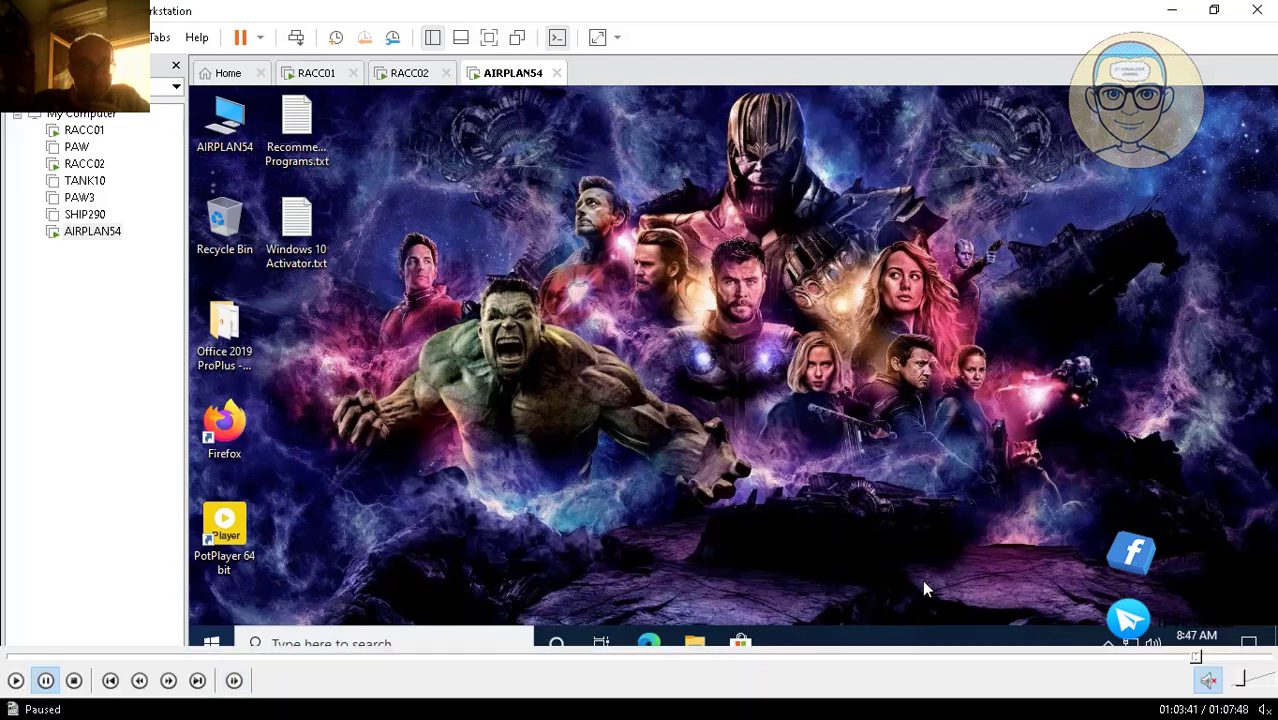
{"action": "left_click", "coordinate": [16, 681]}
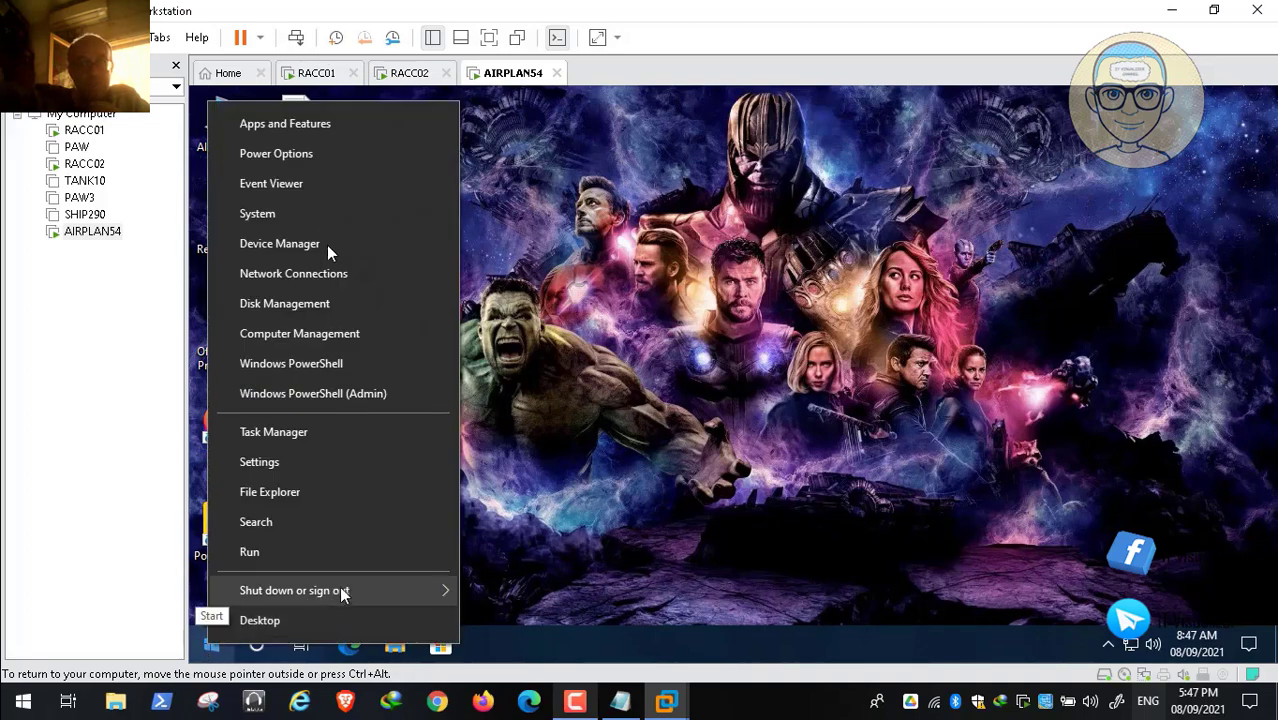
Step: Sign out of AIRPLAN54, wake the lock screen and accept the legal notice
{"action": "mouse_move", "coordinate": [343, 591]}
{"action": "left_click", "coordinate": [540, 490]}
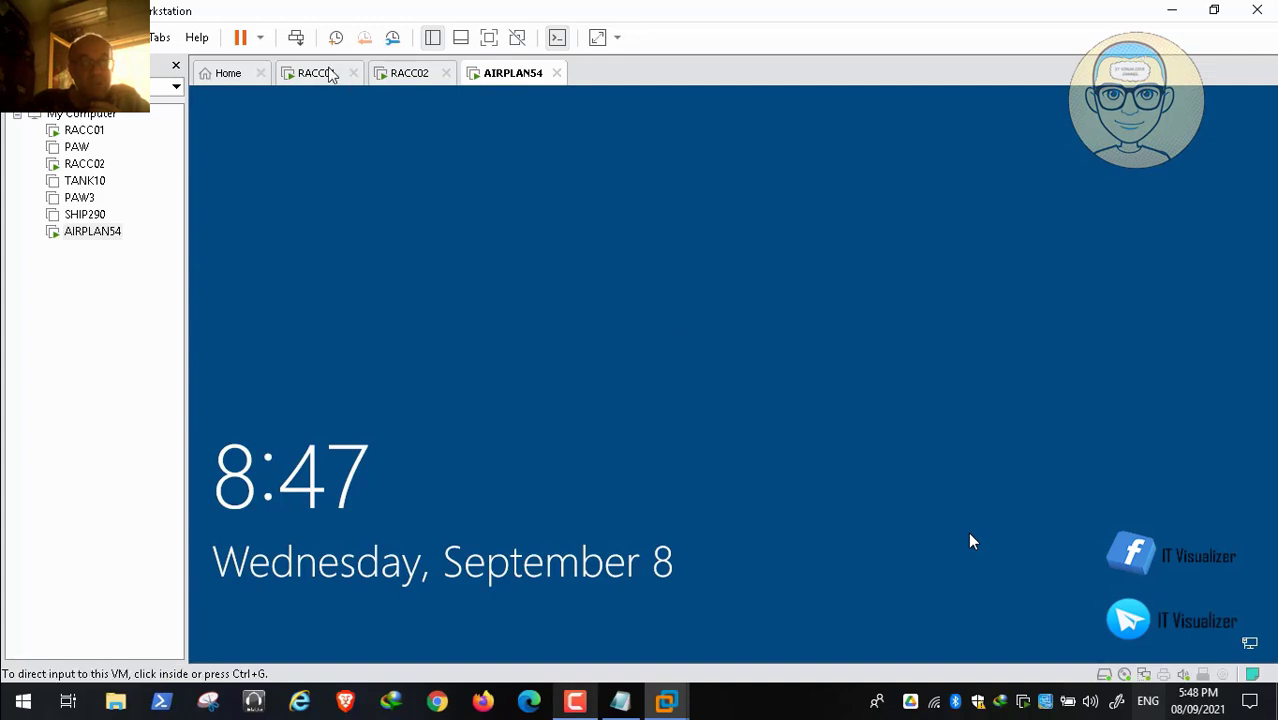
{"action": "left_click", "coordinate": [296, 37]}
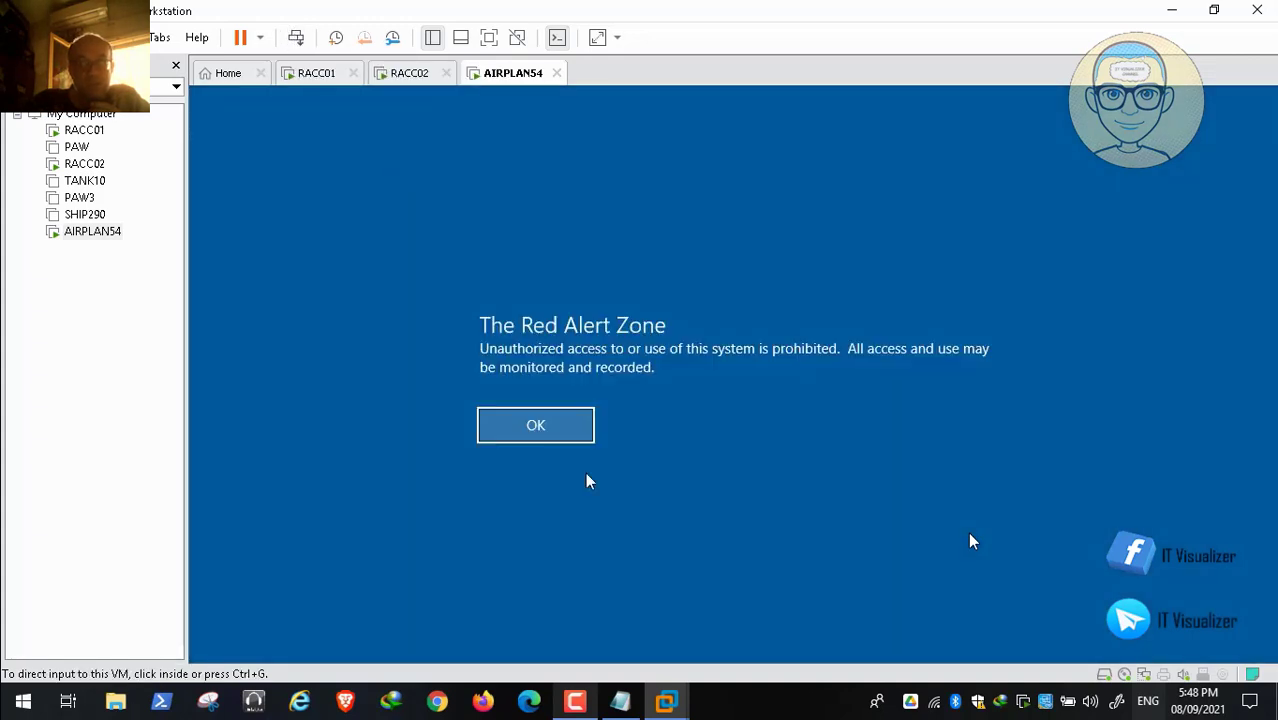
{"action": "left_click", "coordinate": [538, 425]}
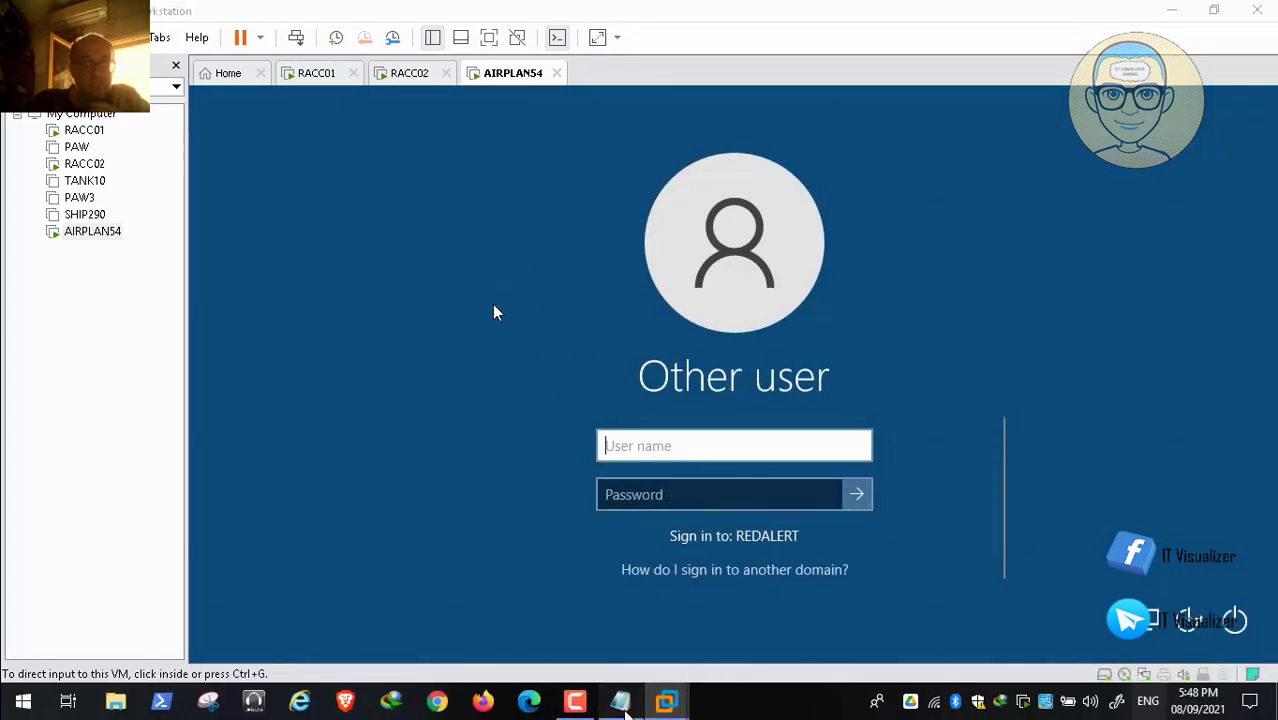
Step: Copy the next domain user name from the Notepad notes and hide Notepad
{"action": "left_click", "coordinate": [621, 703]}
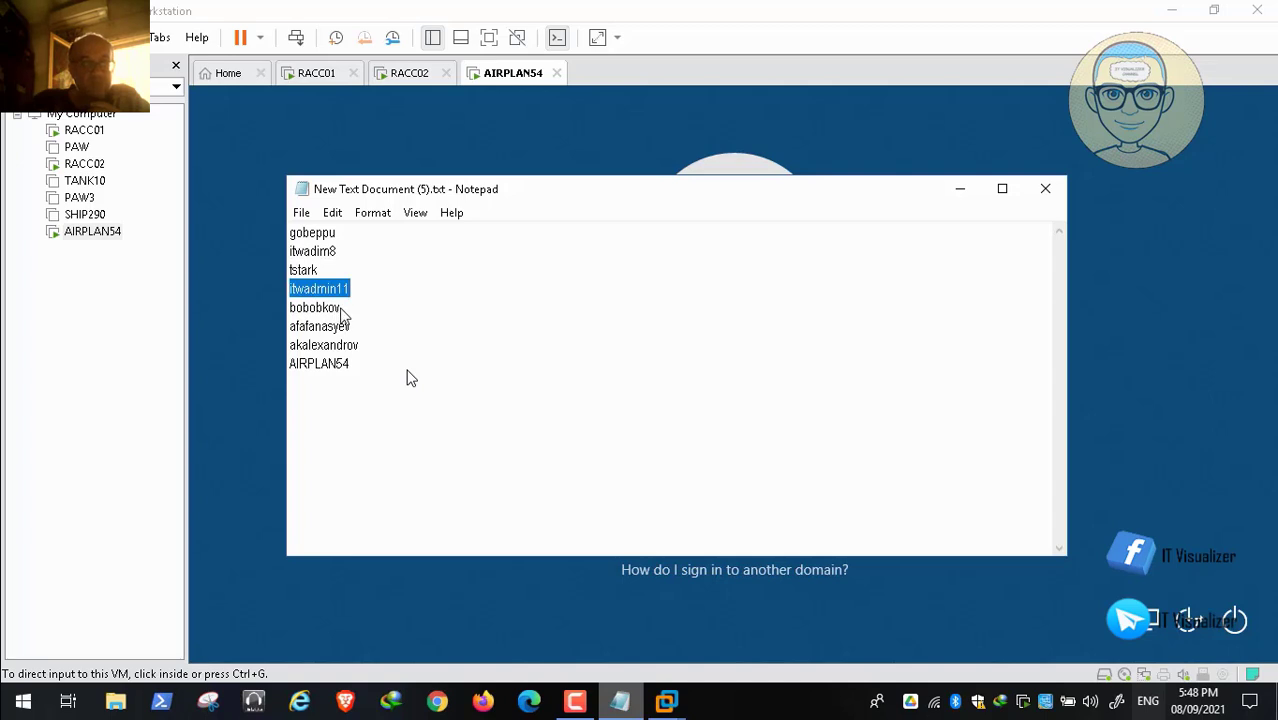
{"action": "left_click_drag", "start_coordinate": [342, 314], "coordinate": [274, 304]}
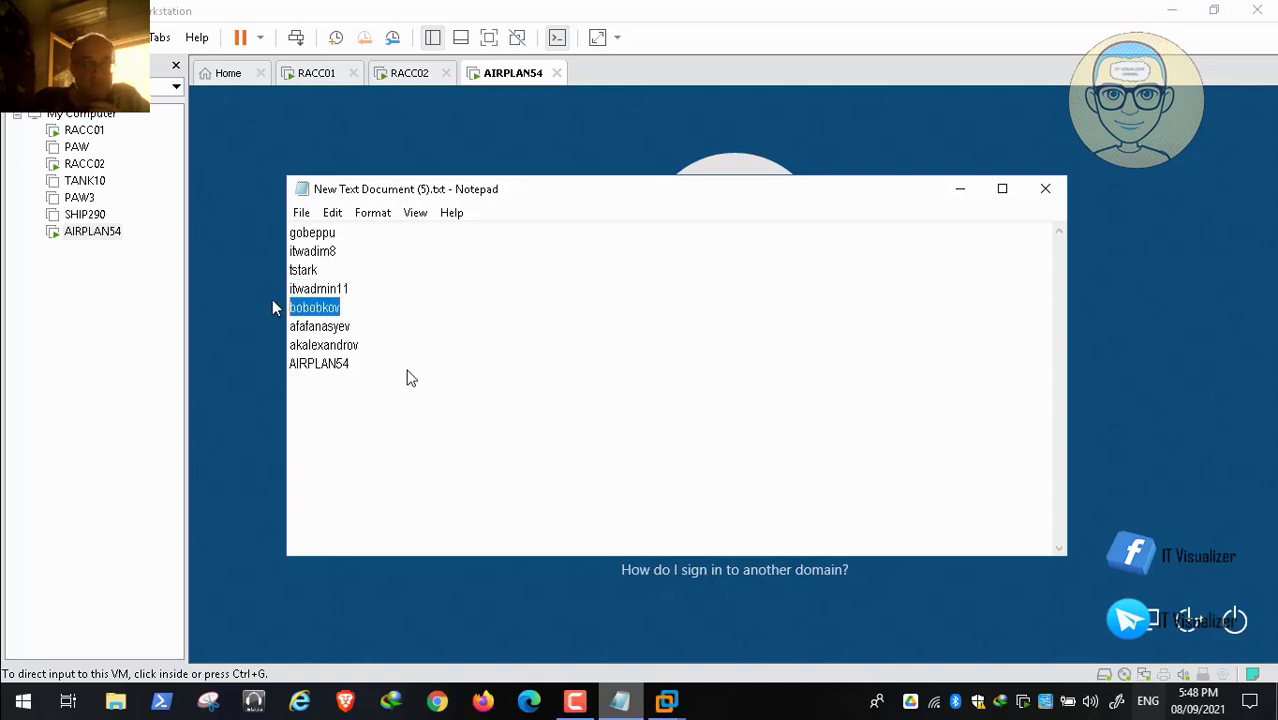
{"action": "right_click", "coordinate": [326, 316]}
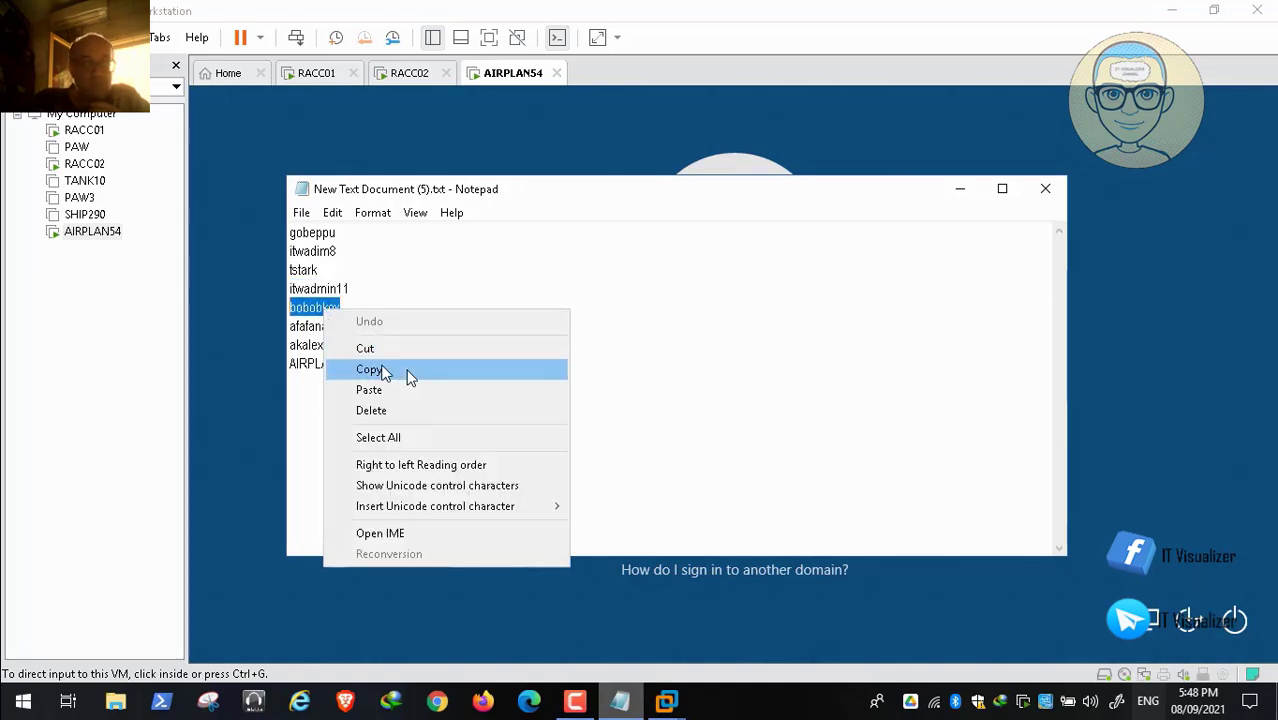
{"action": "left_click", "coordinate": [405, 369]}
{"action": "left_click", "coordinate": [959, 189]}
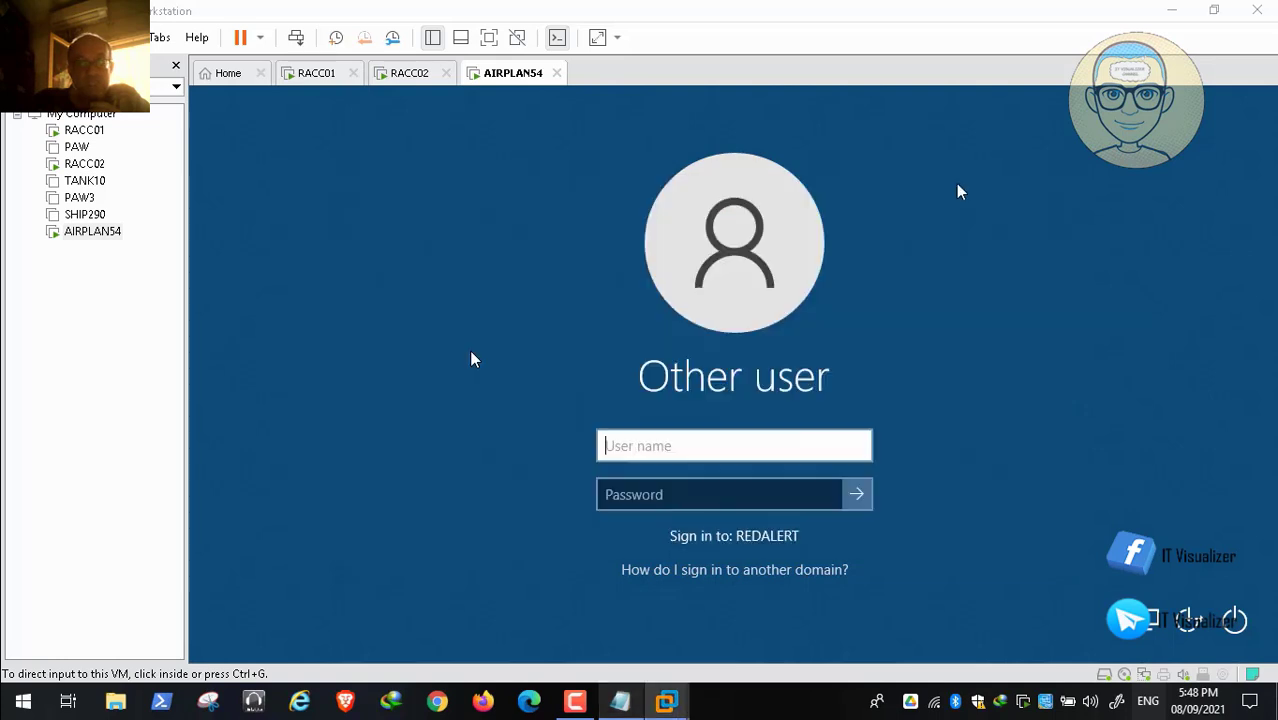
Step: Paste the user name via Edit > Paste, enter the password and sign in as that REDALERT user
{"action": "left_click", "coordinate": [643, 452]}
{"action": "key", "text": "ctrl+alt"}
{"action": "left_click", "coordinate": [57, 37]}
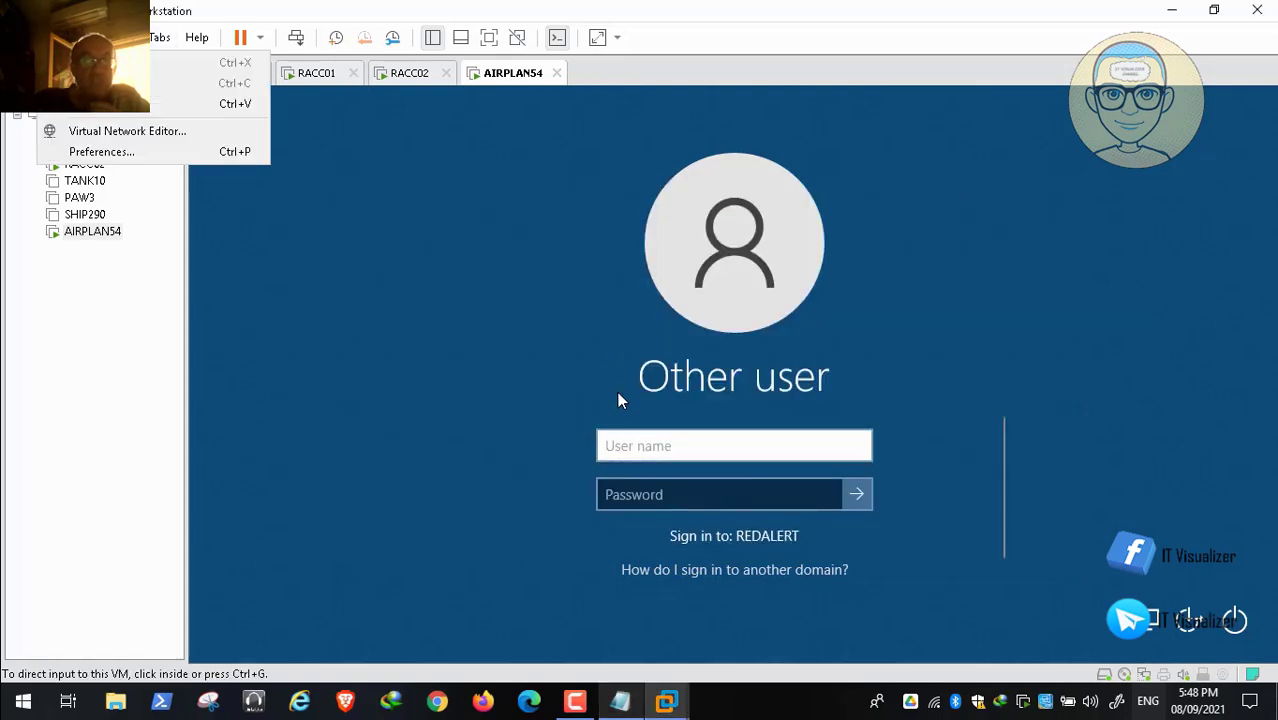
{"action": "left_click", "coordinate": [97, 104]}
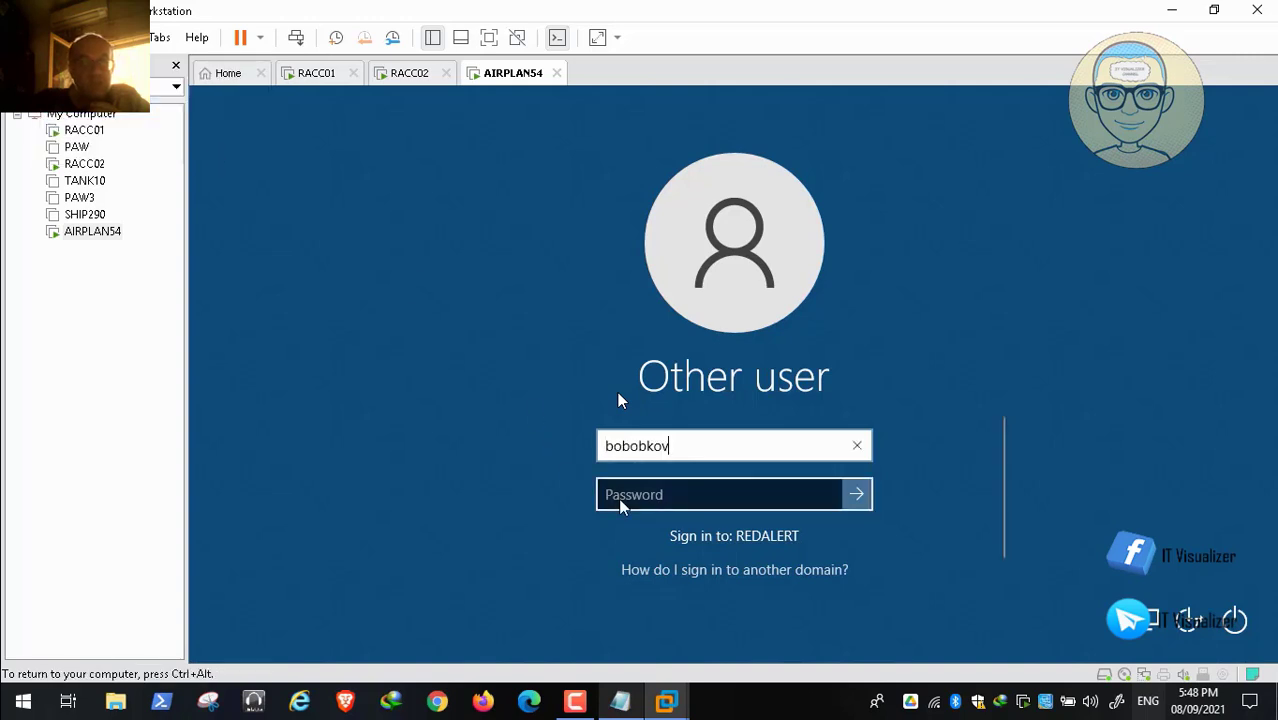
{"action": "left_click", "coordinate": [727, 494]}
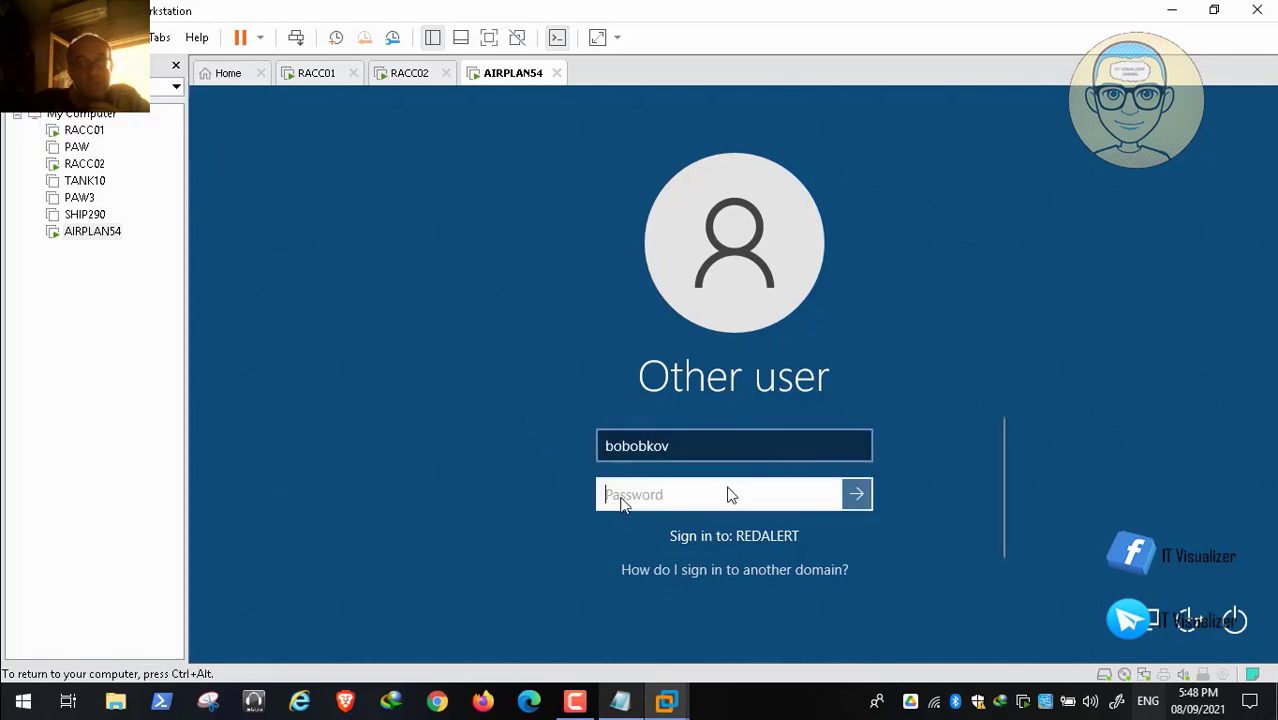
{"action": "type", "text": "P"}
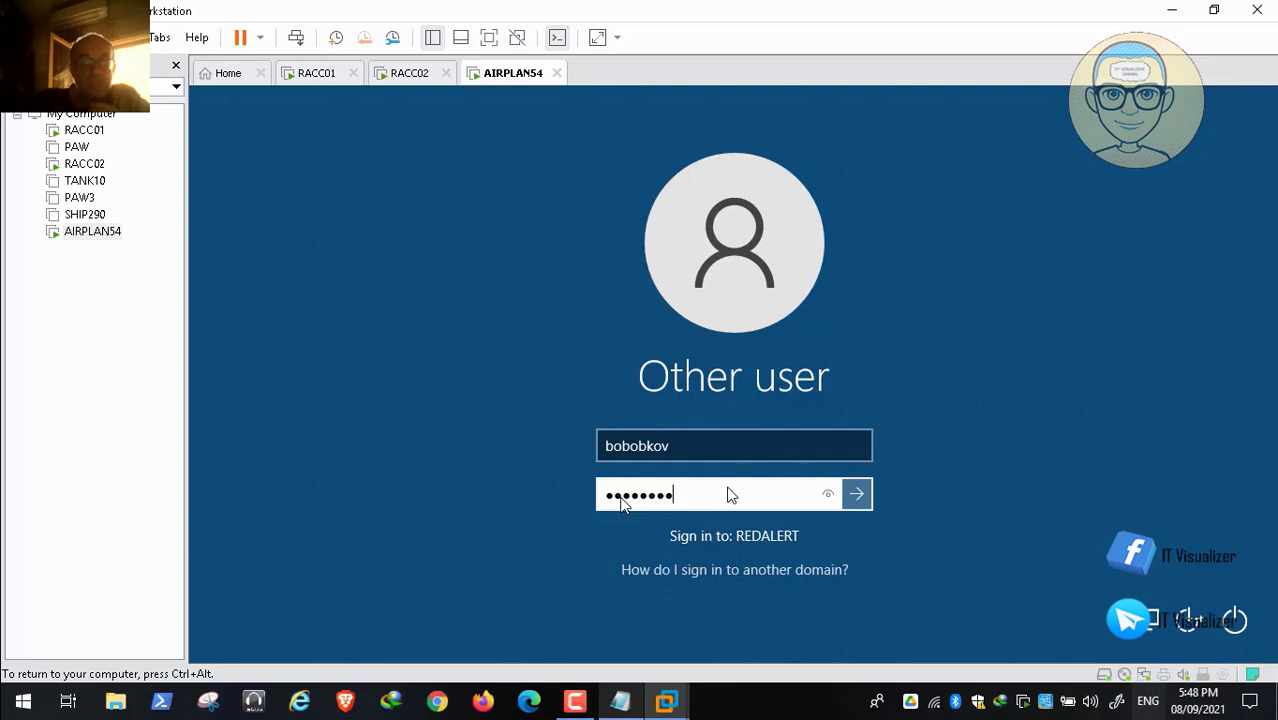
{"action": "key", "text": "Return"}
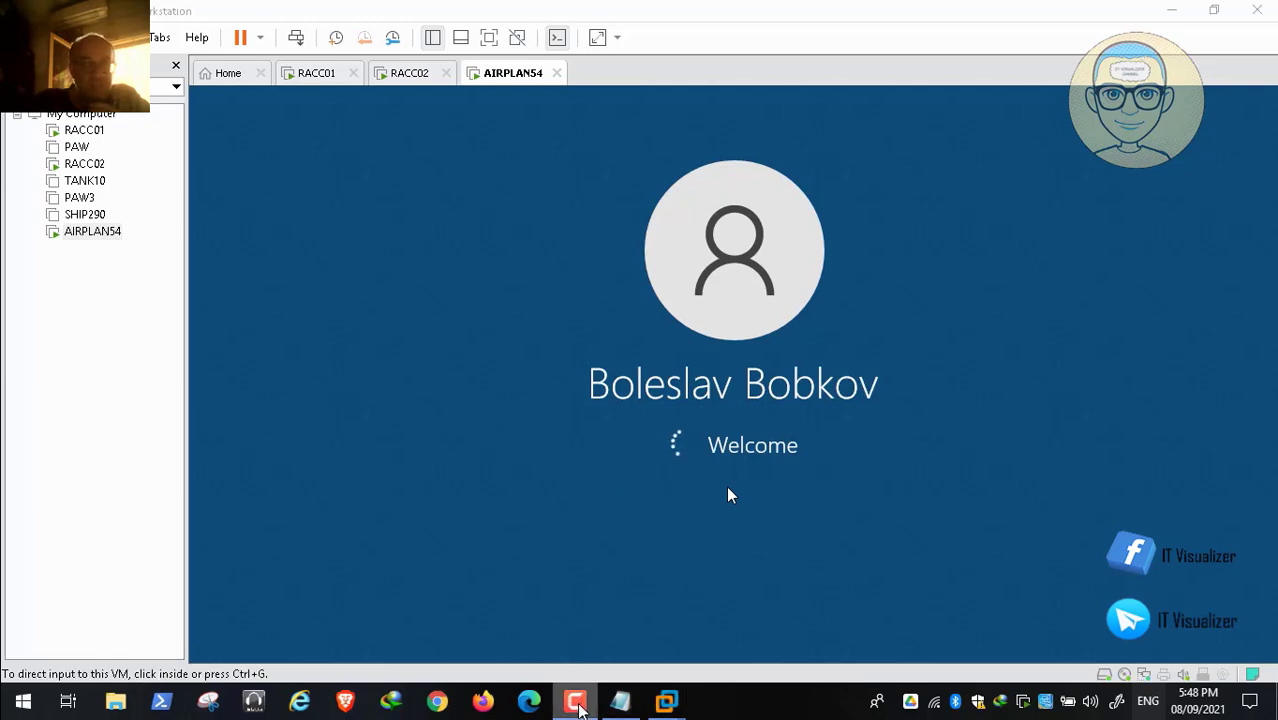
{"action": "left_click", "coordinate": [575, 700]}
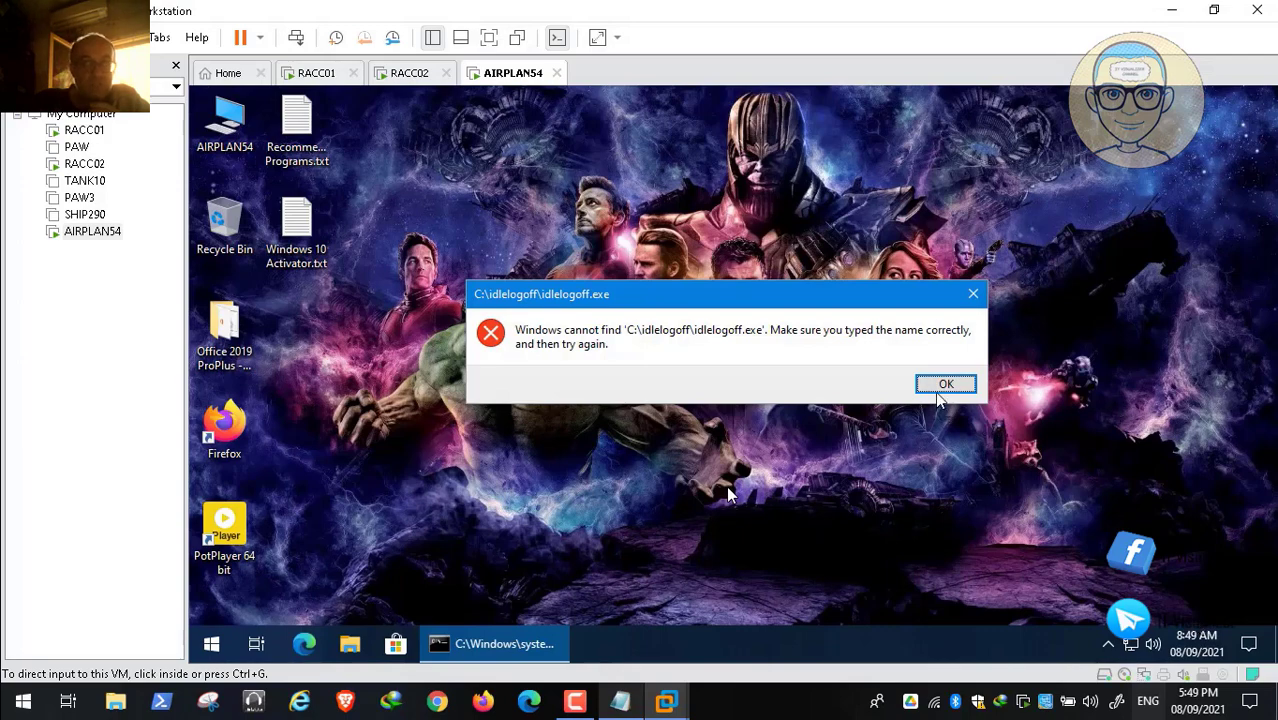
Step: Dismiss the idlelogoff.exe error on the desktop and select the next user name in Notepad
{"action": "left_click", "coordinate": [937, 393]}
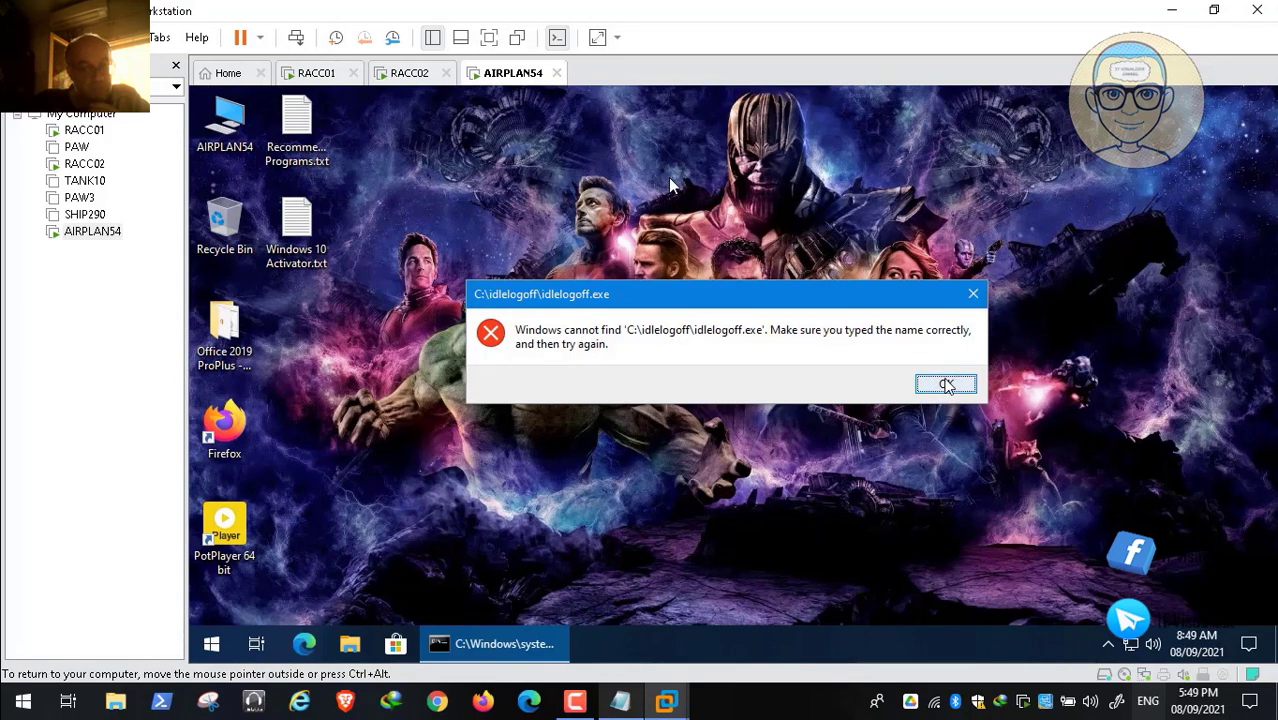
{"action": "left_click", "coordinate": [947, 390]}
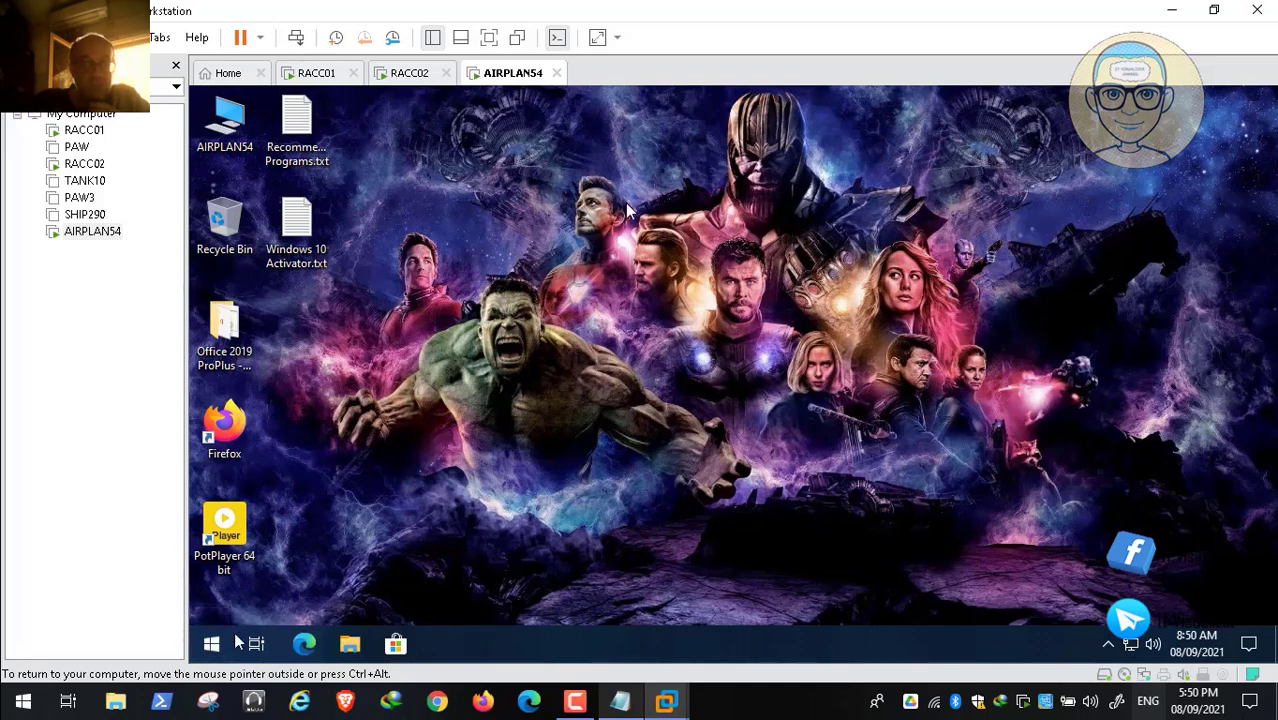
{"action": "left_click", "coordinate": [616, 709]}
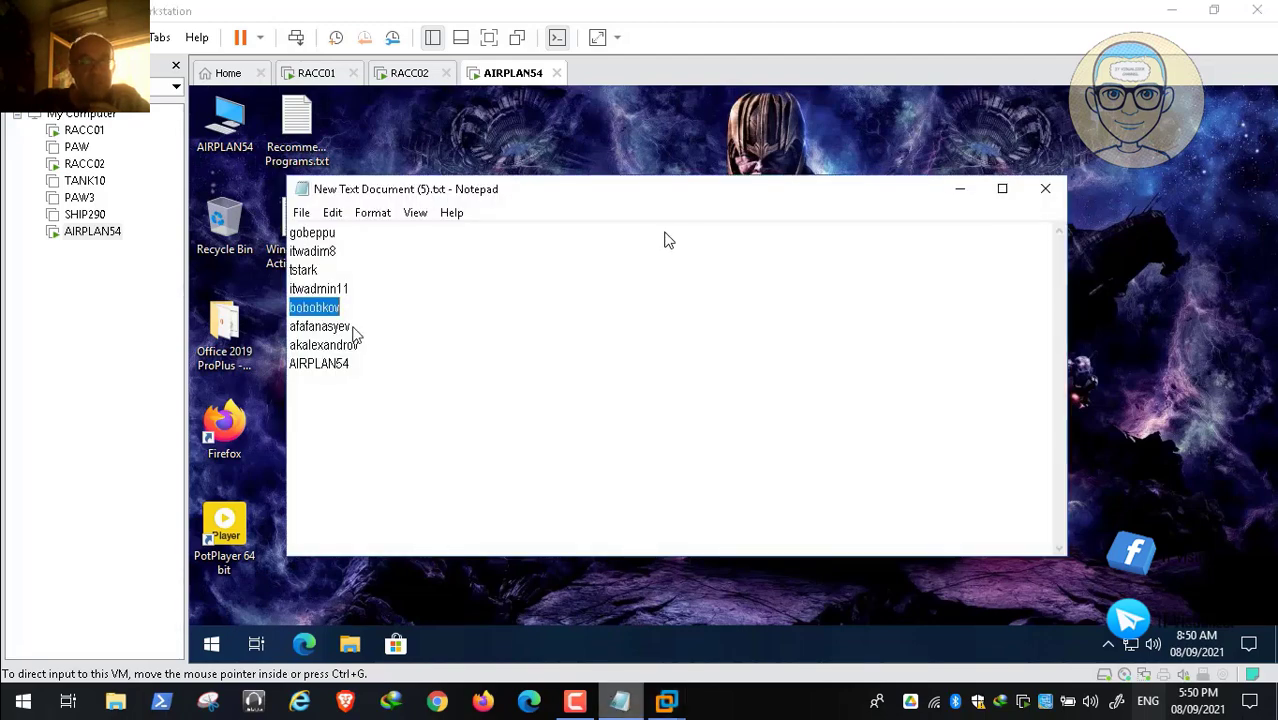
{"action": "left_click_drag", "start_coordinate": [359, 345], "coordinate": [283, 345]}
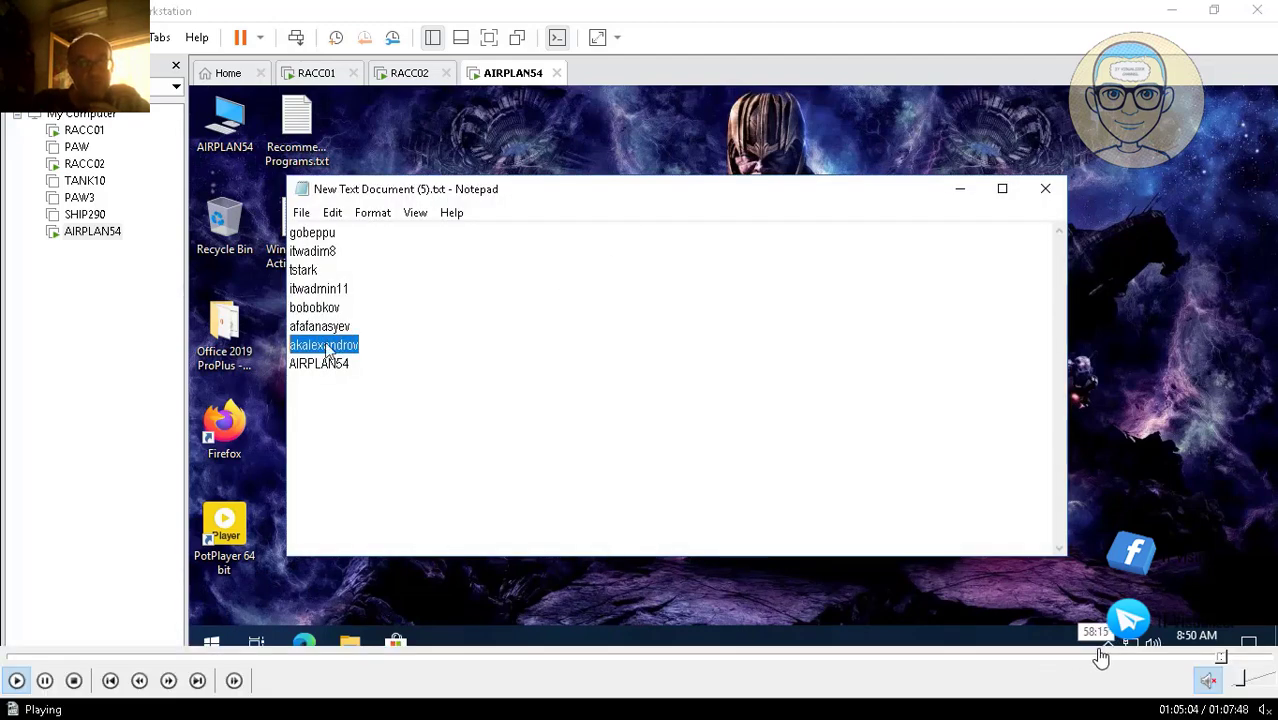
{"action": "left_click", "coordinate": [1232, 660]}
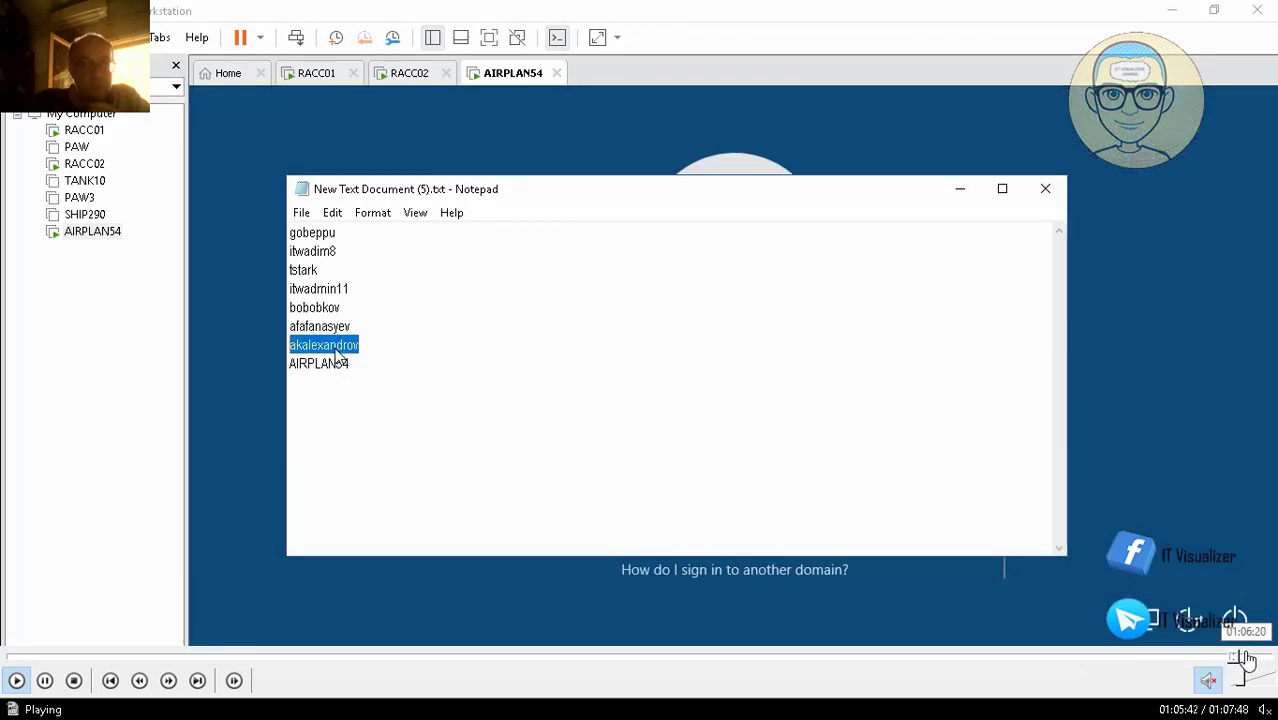
Step: Review the mapped network drives L:, M: and P: under This PC, then close File Explorer
{"action": "left_click", "coordinate": [1242, 660]}
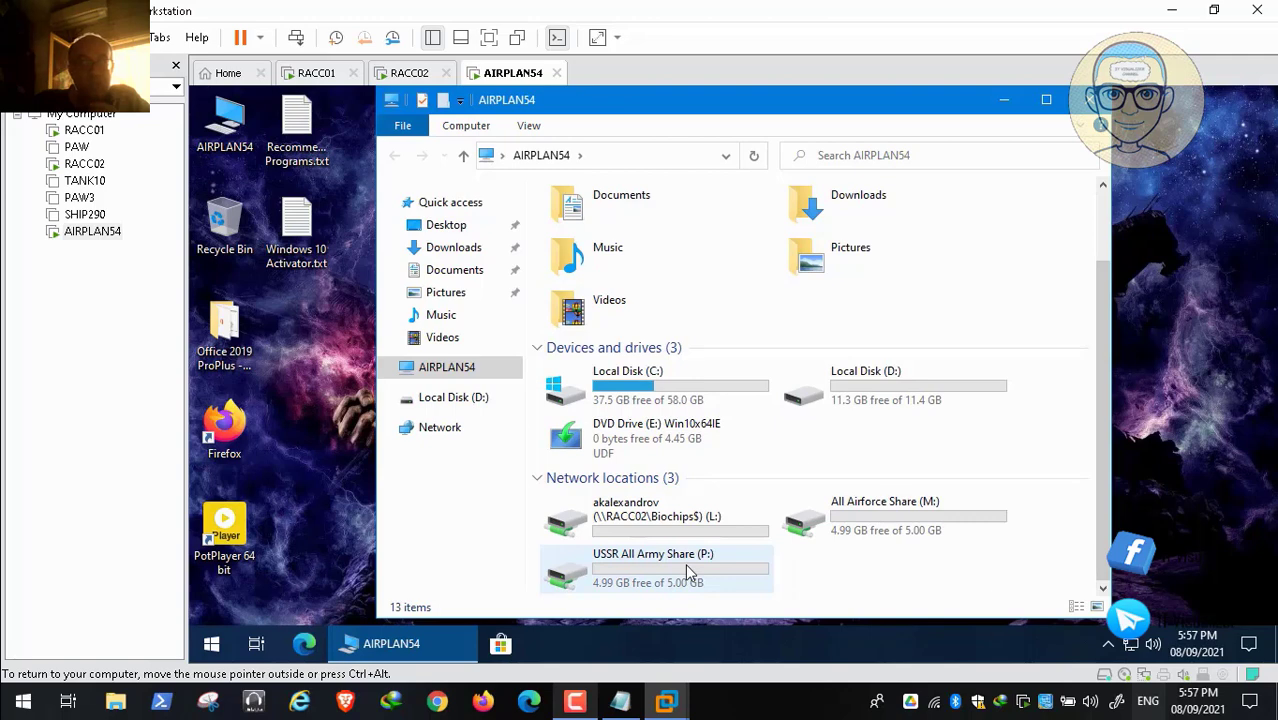
{"action": "key", "text": "space"}
{"action": "key", "text": "space"}
{"action": "left_click", "coordinate": [46, 681]}
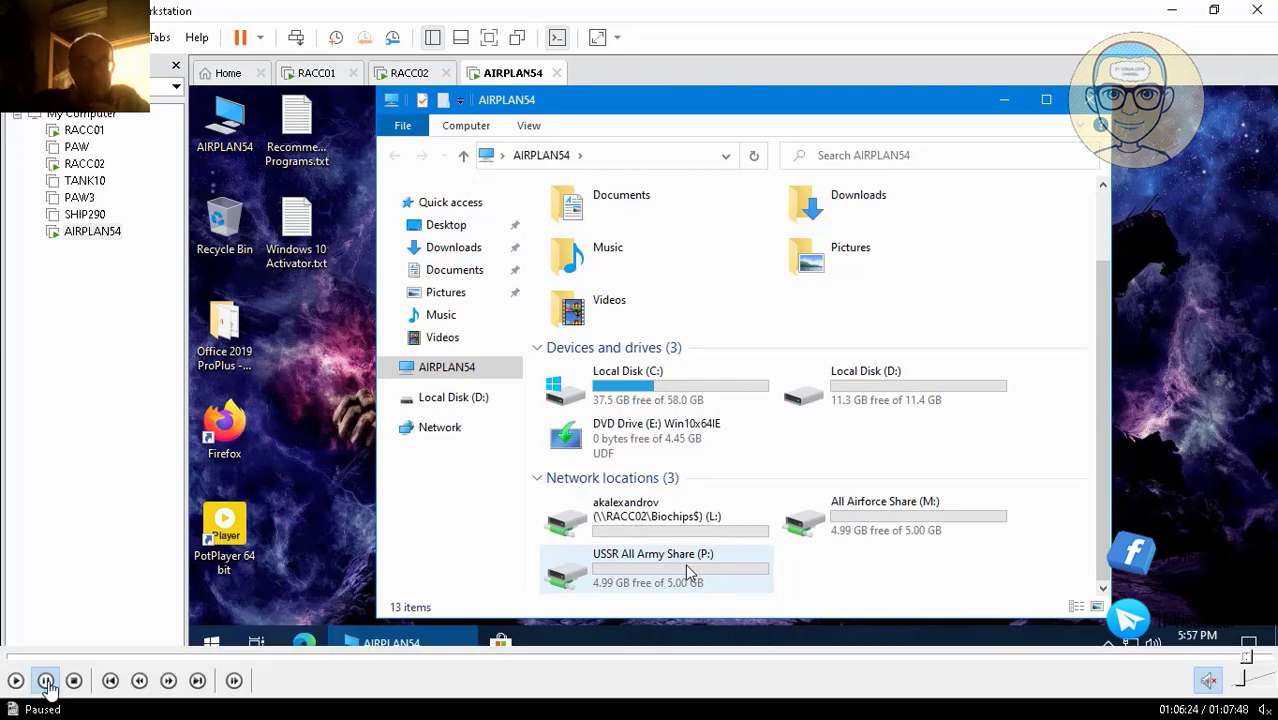
{"action": "left_click", "coordinate": [46, 681]}
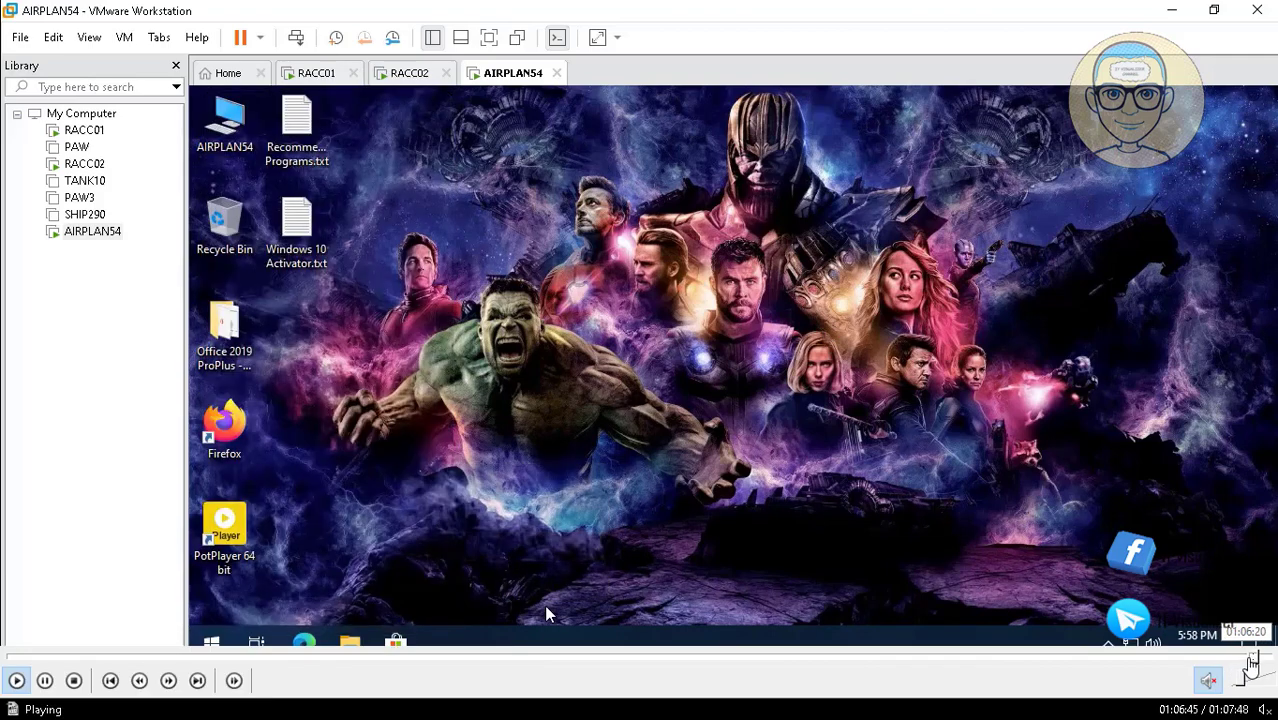
Step: Shut down the AIRPLAN54 guest via Start > Power, then close the video player to reveal the host desktop
{"action": "left_click", "coordinate": [1258, 658]}
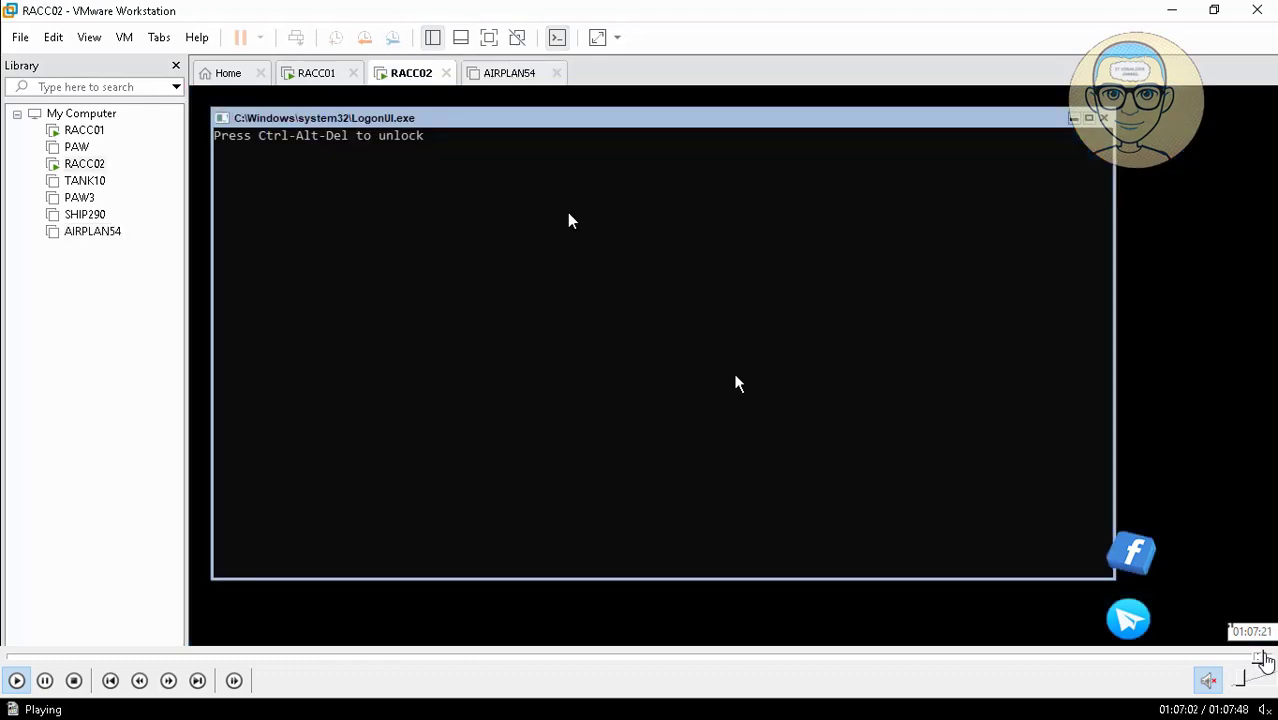
{"action": "left_click", "coordinate": [1270, 660]}
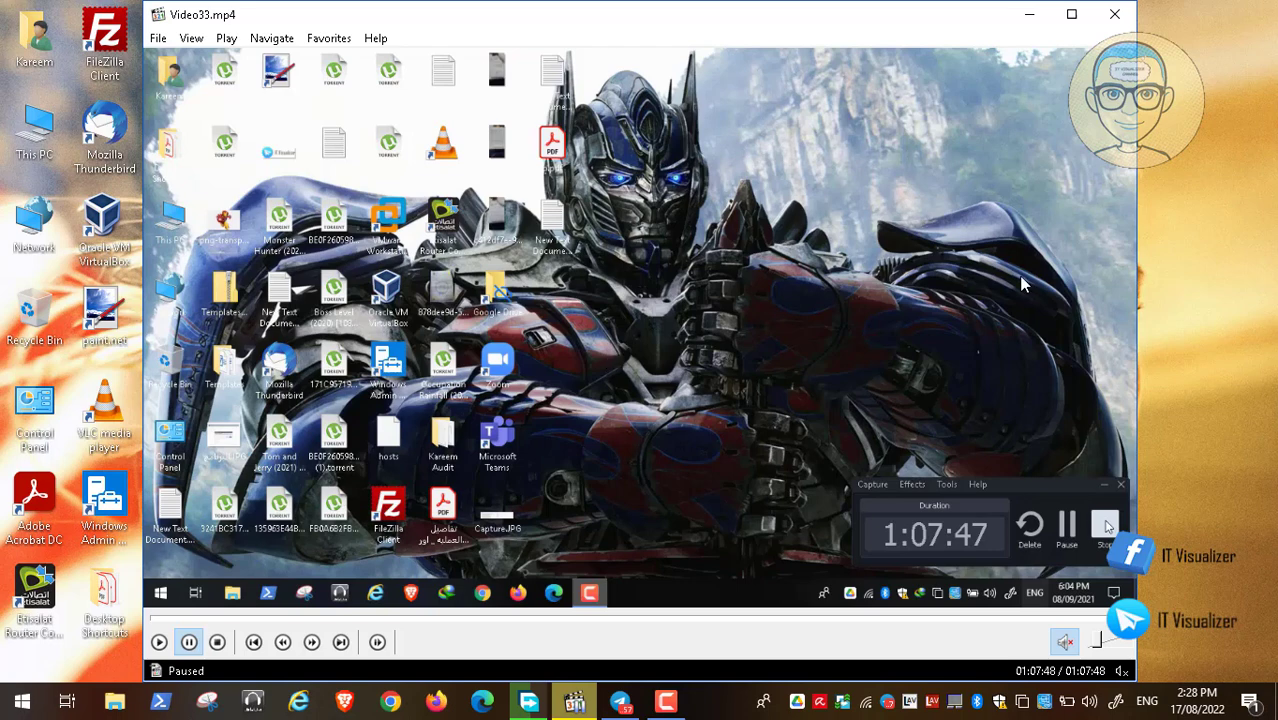
{"action": "left_click", "coordinate": [1114, 14]}
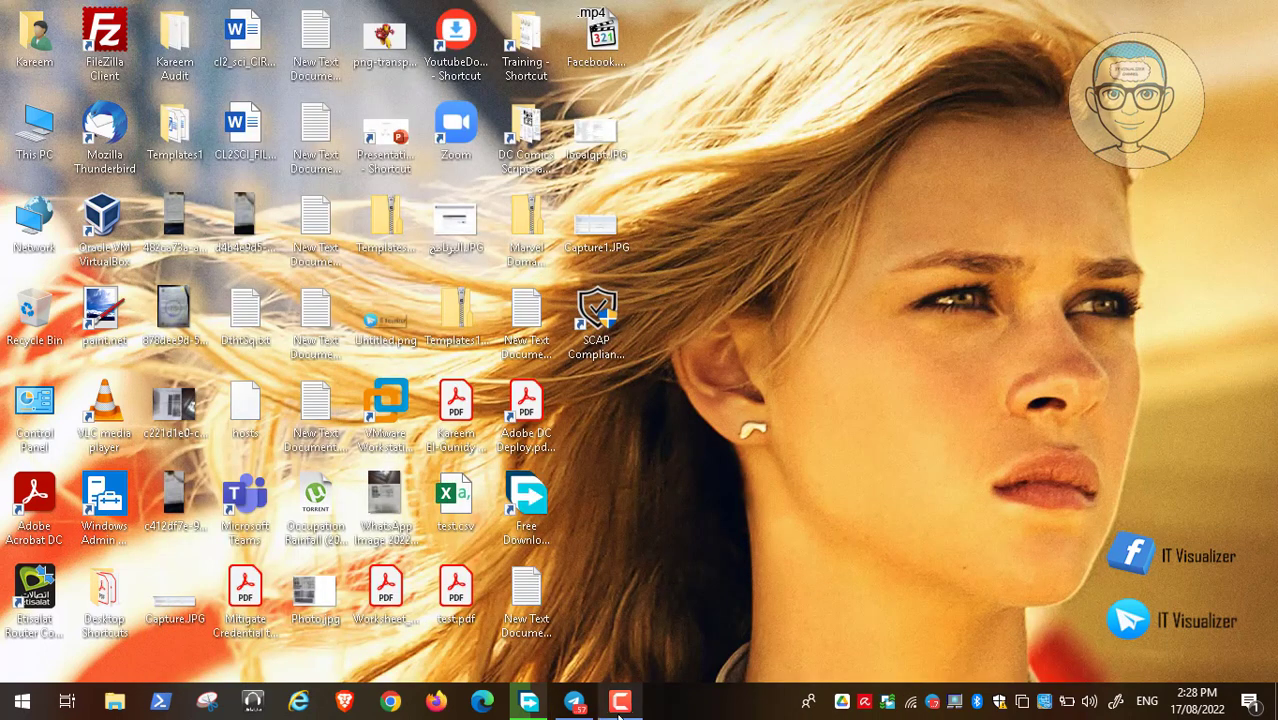